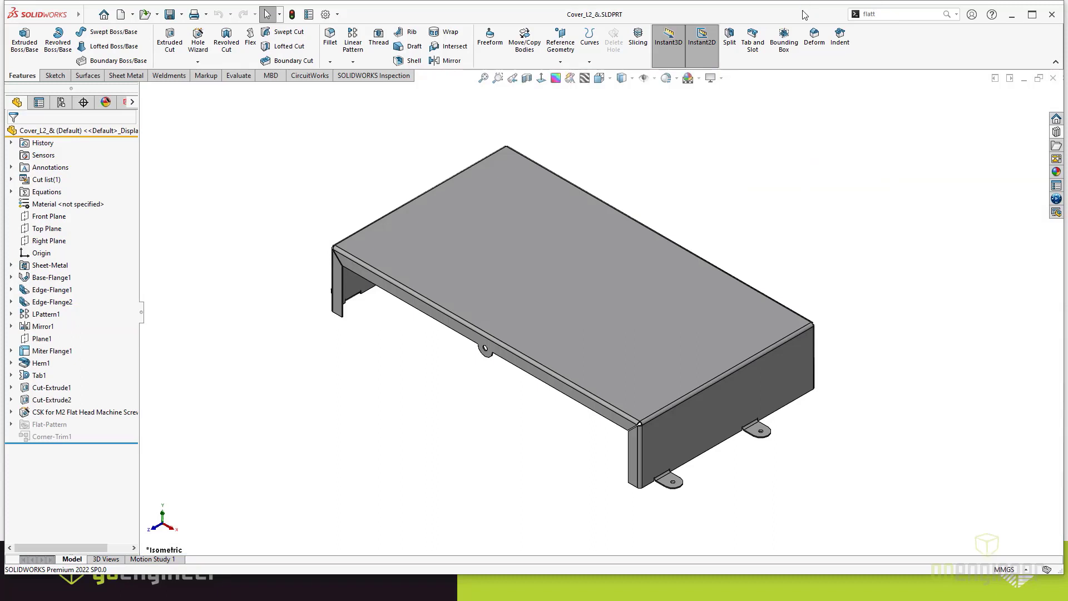
Step: Bring up the Design Library alongside the sheet metal cover and expand its folder tree
{"action": "double_click", "coordinate": [804, 15]}
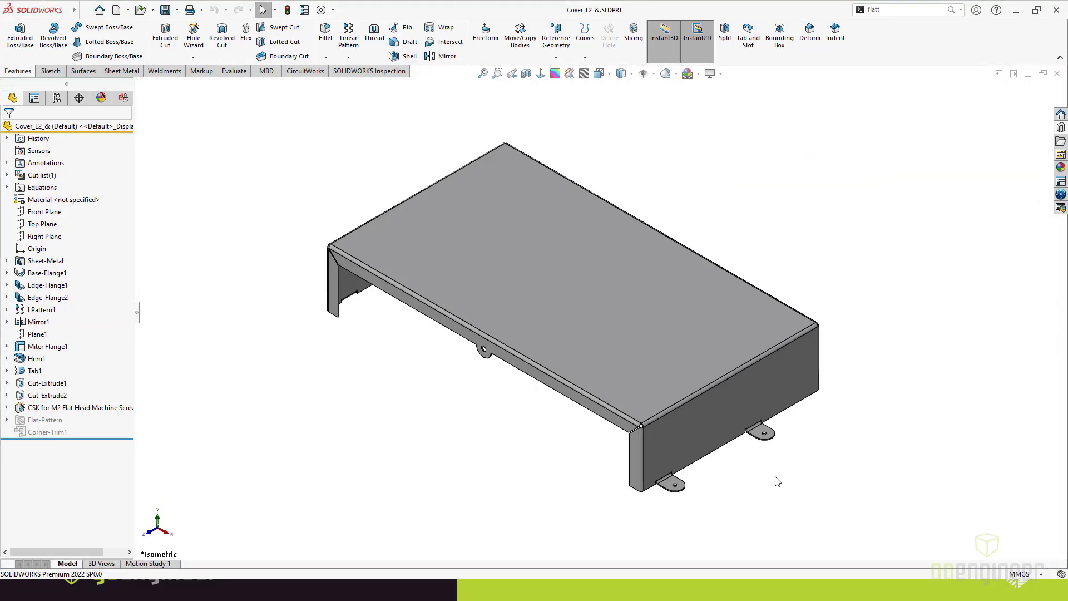
{"action": "scroll", "coordinate": [776, 493], "scroll_direction": "down", "scroll_amount": 7}
{"action": "scroll", "coordinate": [713, 381], "scroll_direction": "up", "scroll_amount": 3}
{"action": "middle_click_drag", "start_coordinate": [696, 266], "coordinate": [755, 324], "text": "ctrl"}
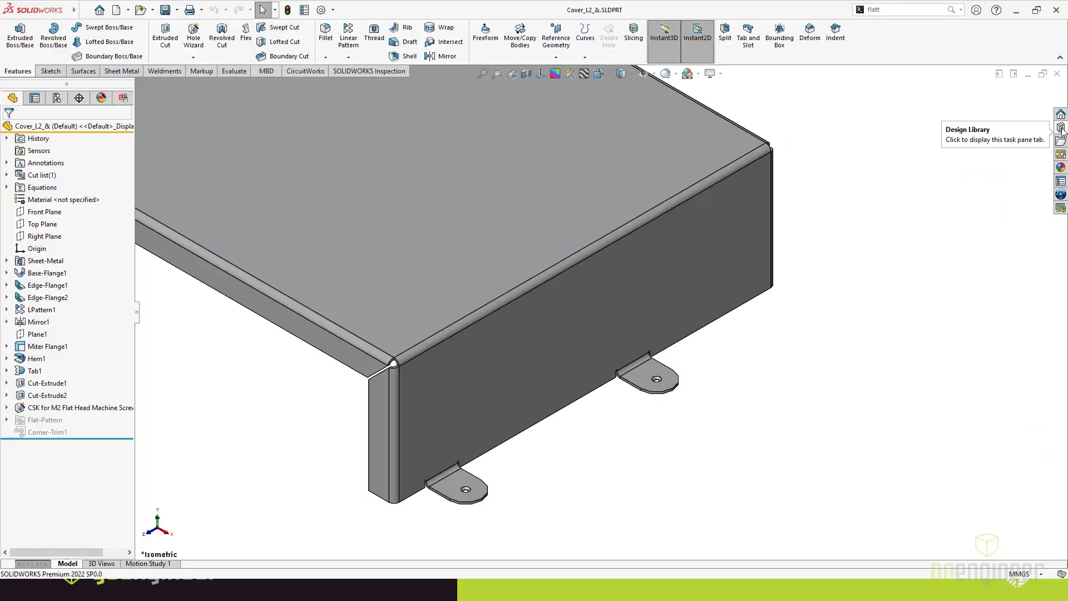
{"action": "left_click", "coordinate": [1040, 127]}
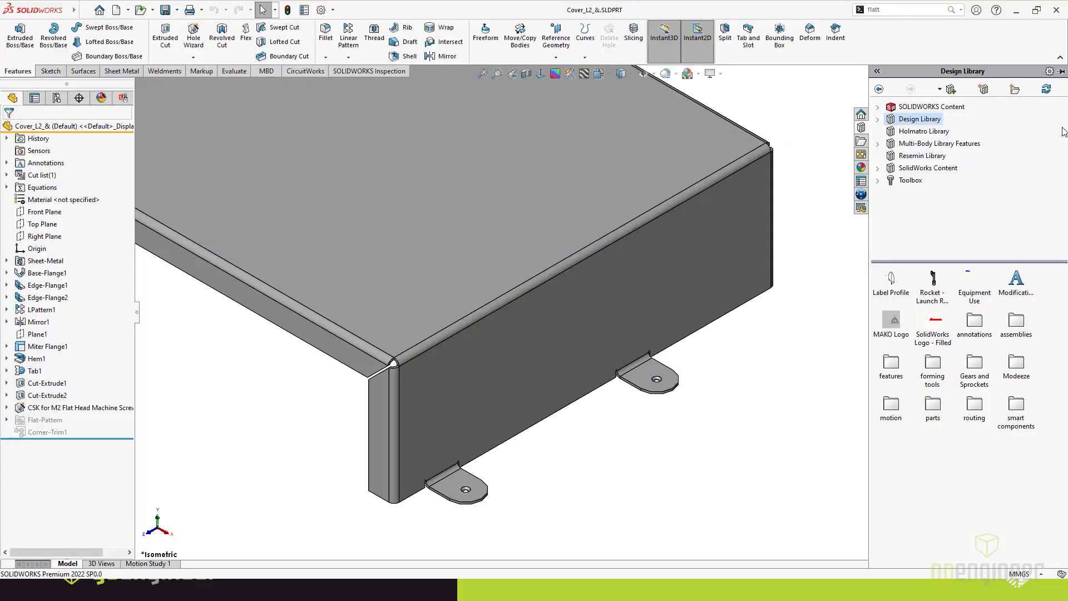
{"action": "double_click", "coordinate": [915, 122]}
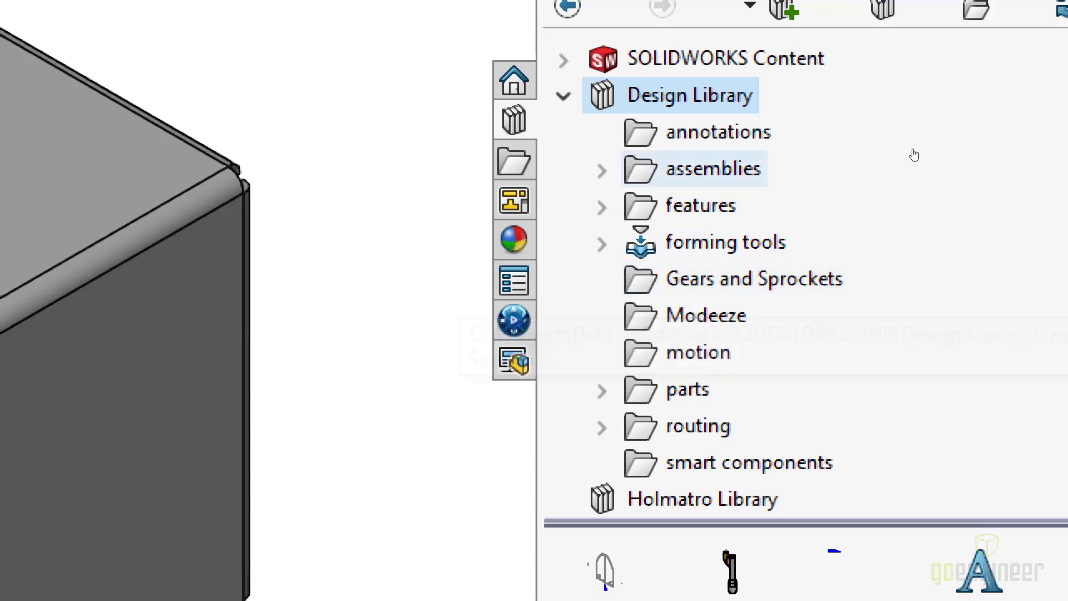
Step: Check the folder type options of the features and forming tools folders, leaving the forming tools folder selected
{"action": "right_click", "coordinate": [712, 198]}
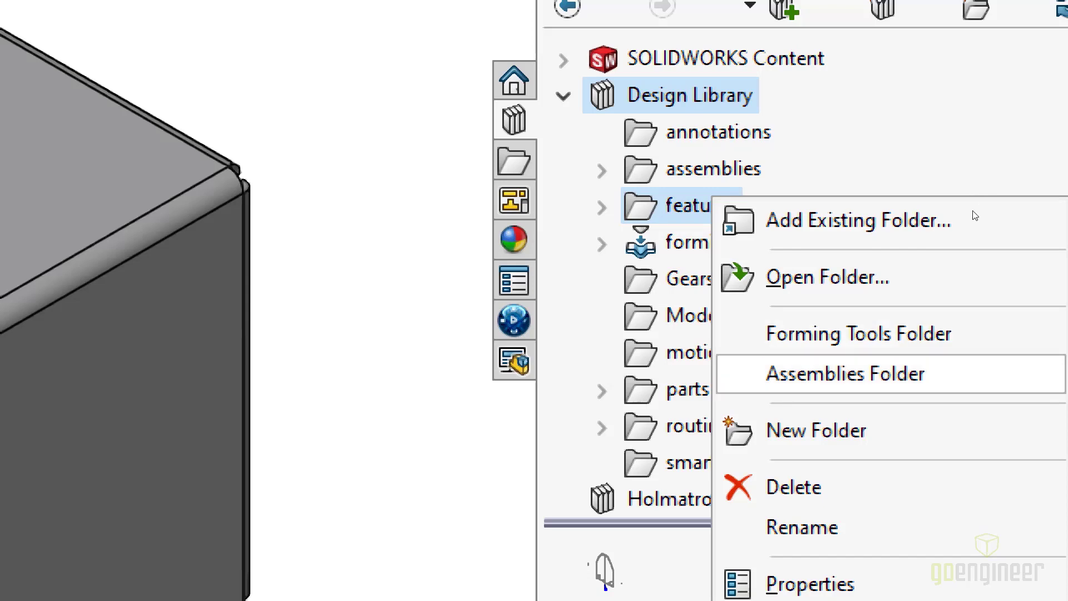
{"action": "left_click", "coordinate": [656, 240]}
{"action": "right_click", "coordinate": [655, 239]}
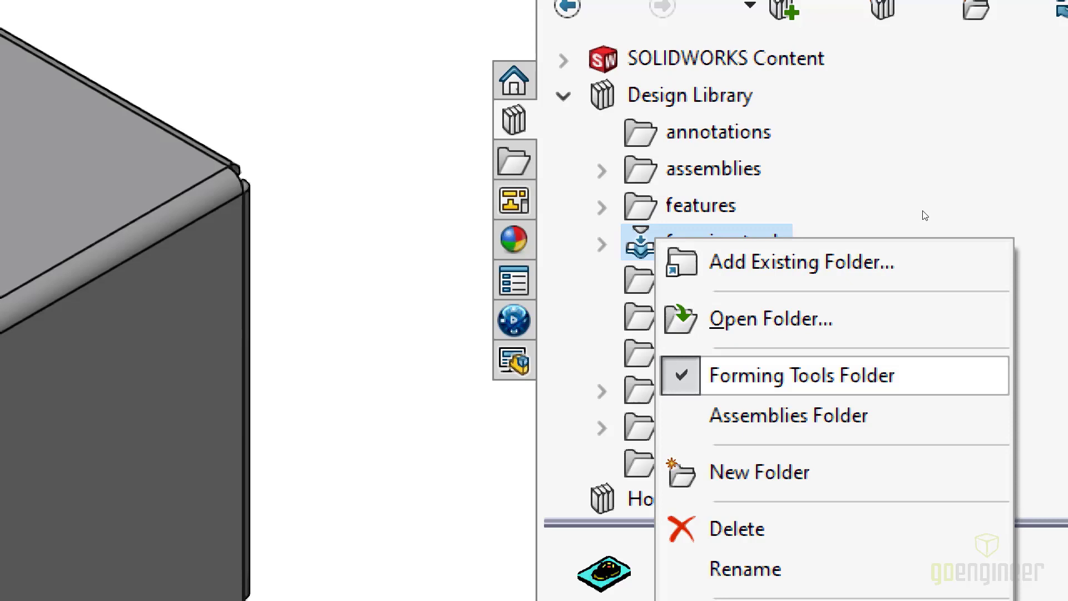
{"action": "left_click", "coordinate": [881, 183]}
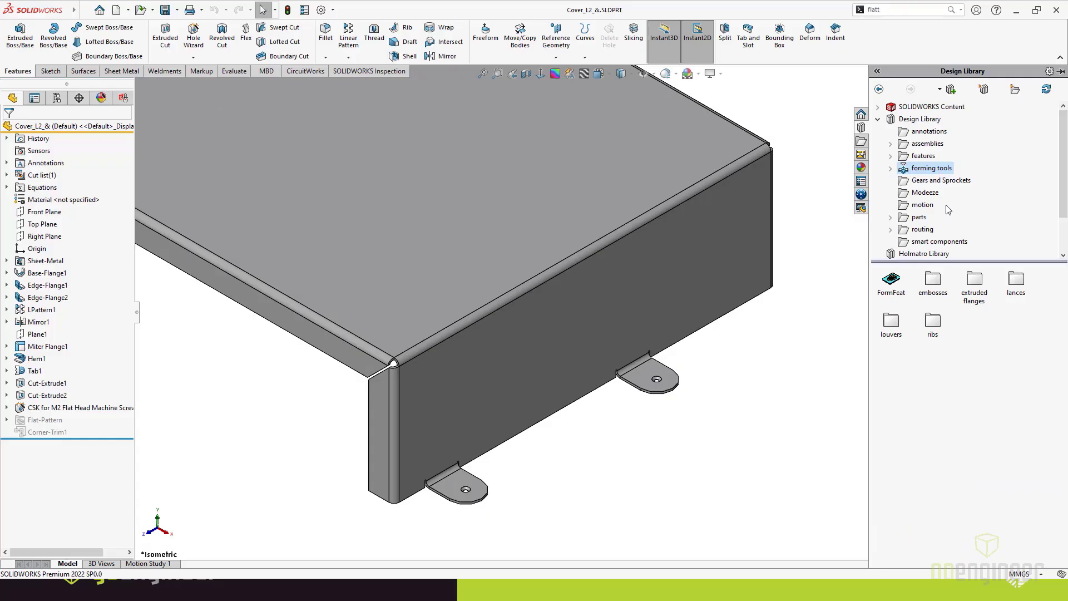
Step: Open the FormFeat forming tool part from the forming tools folder
{"action": "right_click", "coordinate": [893, 285]}
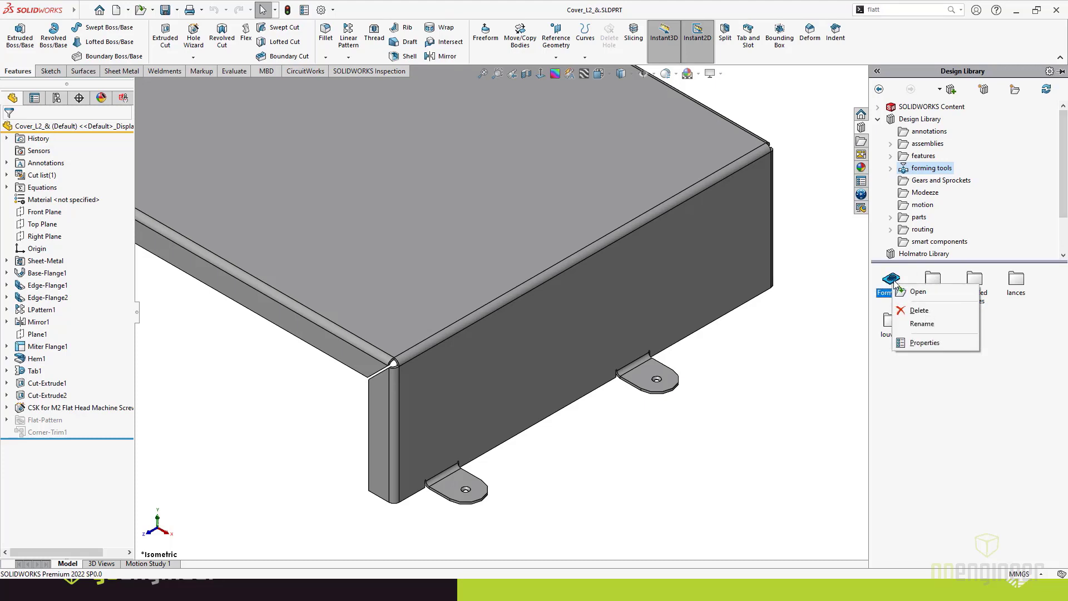
{"action": "left_click", "coordinate": [924, 292]}
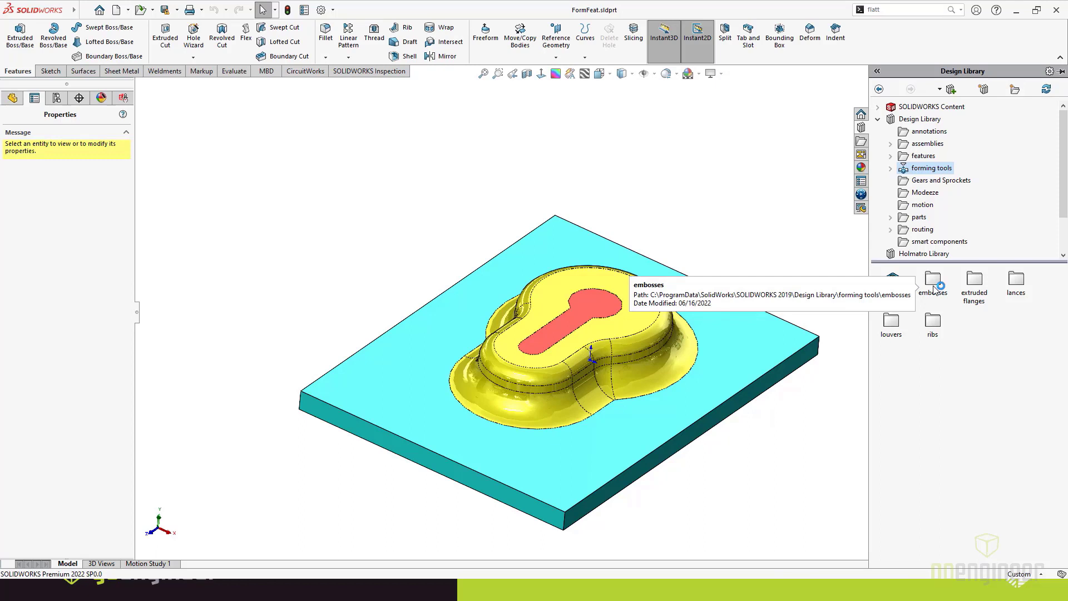
{"action": "scroll", "coordinate": [618, 392], "scroll_direction": "down", "scroll_amount": 2}
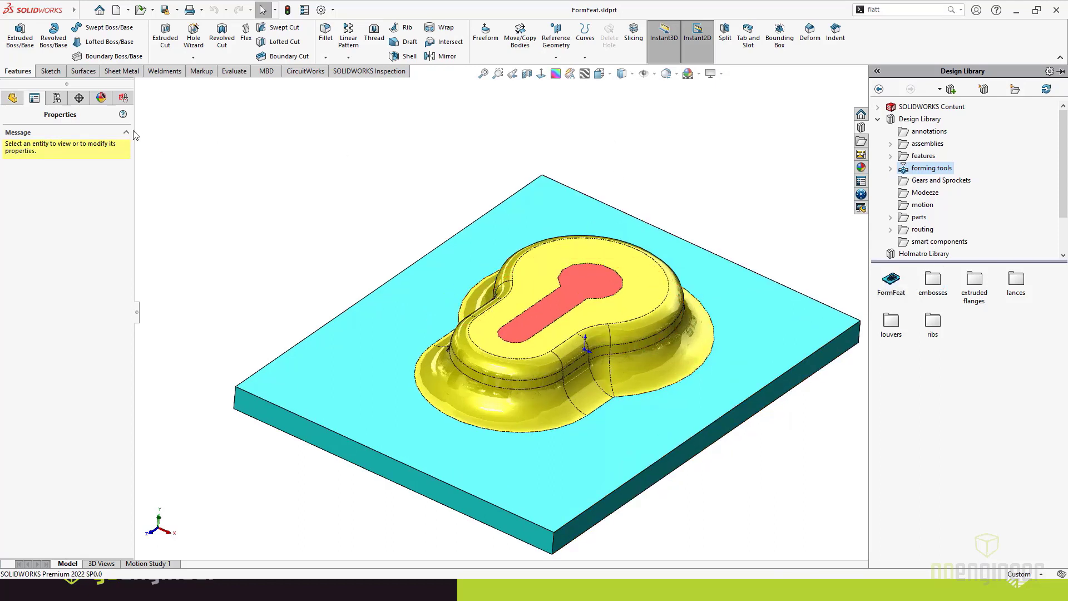
Step: Roll FormFeat's history back to Boss-Extrude1, step forward feature by feature through FormTool1, and close the part without saving
{"action": "left_click", "coordinate": [12, 98]}
{"action": "left_click_drag", "start_coordinate": [98, 318], "coordinate": [96, 255]}
{"action": "key", "text": "Down"}
{"action": "key", "text": "Down"}
{"action": "key", "text": "Down"}
{"action": "key", "text": "Down"}
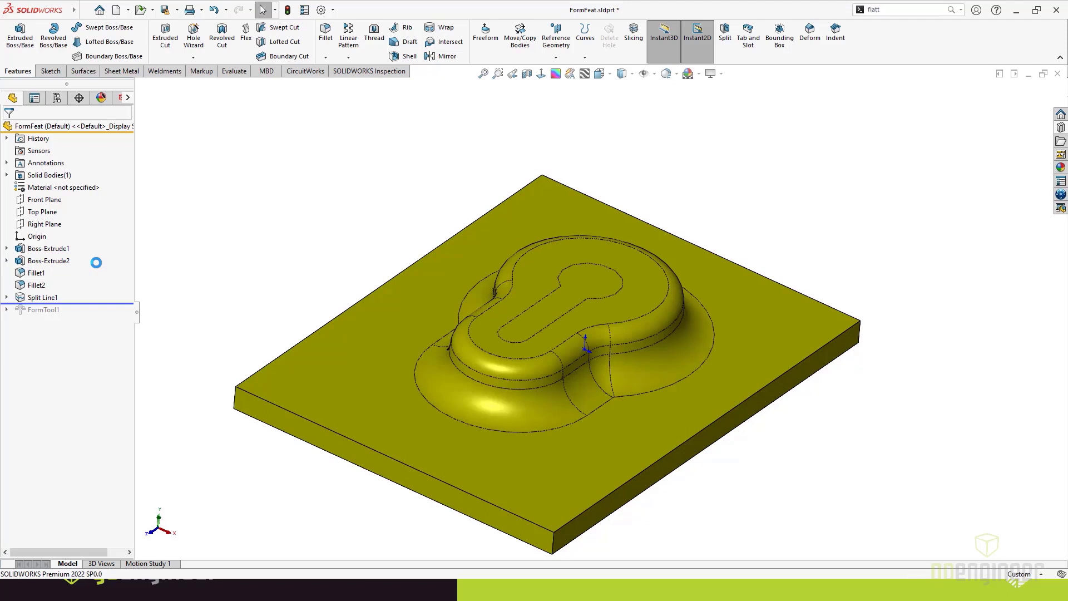
{"action": "key", "text": "Down"}
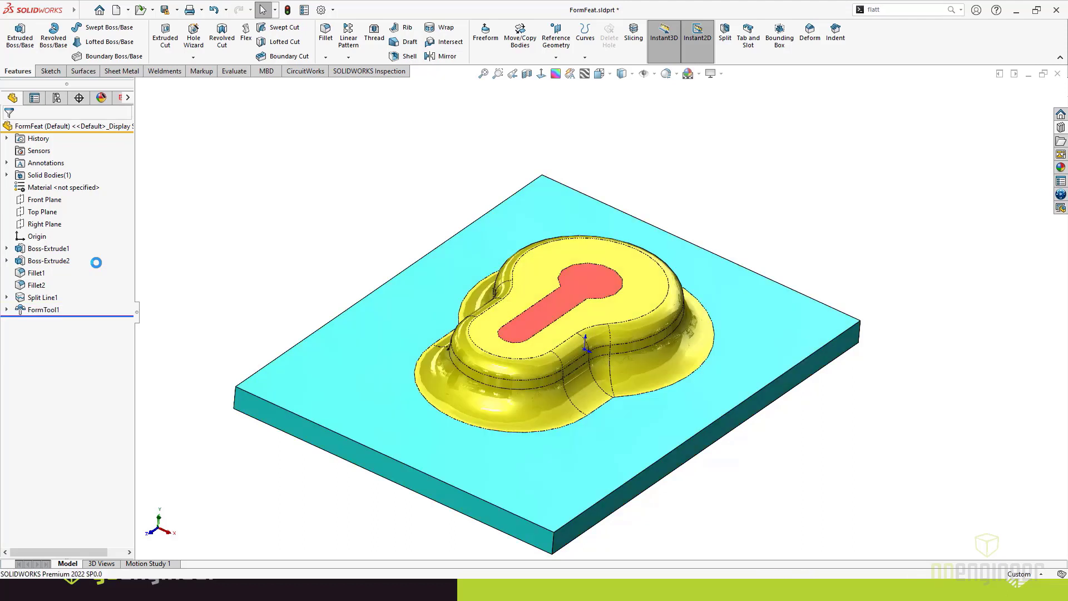
{"action": "left_click", "coordinate": [1057, 73]}
{"action": "left_click", "coordinate": [509, 311]}
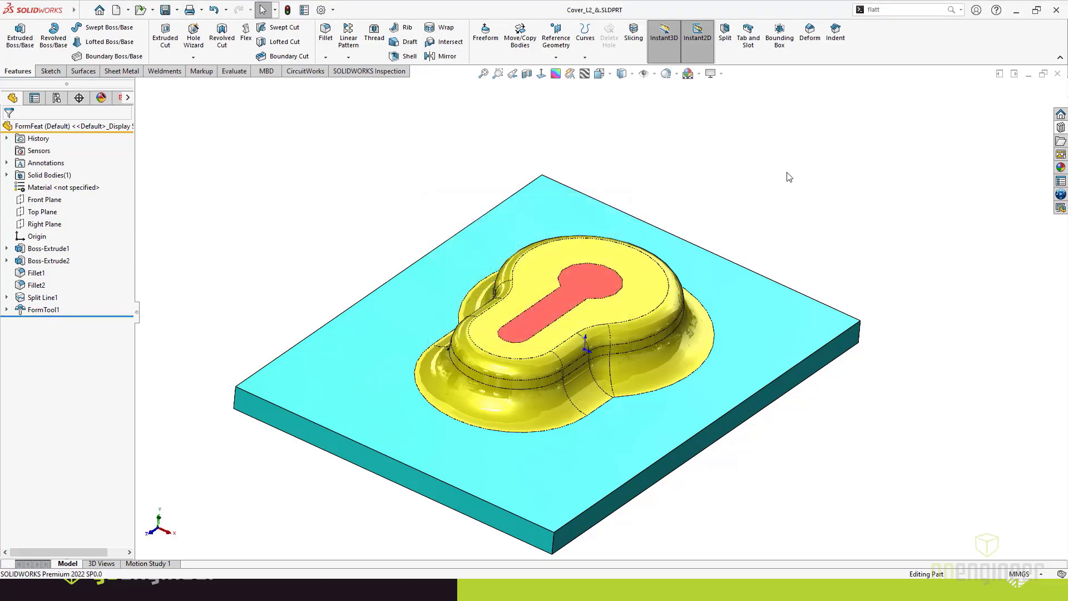
Step: Place the FormFeat forming tool on the cover's long outer side face, flipping its direction
{"action": "left_click", "coordinate": [1060, 128]}
{"action": "left_click_drag", "start_coordinate": [891, 281], "coordinate": [479, 356]}
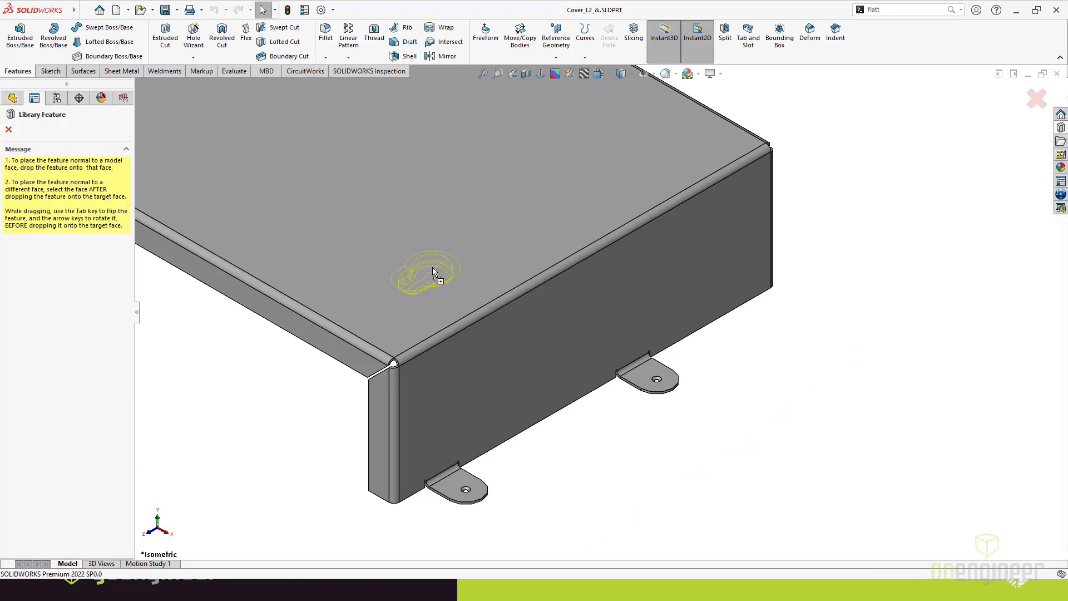
{"action": "left_click_drag", "start_coordinate": [715, 229], "coordinate": [492, 364]}
{"action": "key", "text": "Tab"}
{"action": "key", "text": "Tab"}
{"action": "key", "text": "Tab"}
{"action": "left_click_drag", "start_coordinate": [493, 365], "coordinate": [494, 365]}
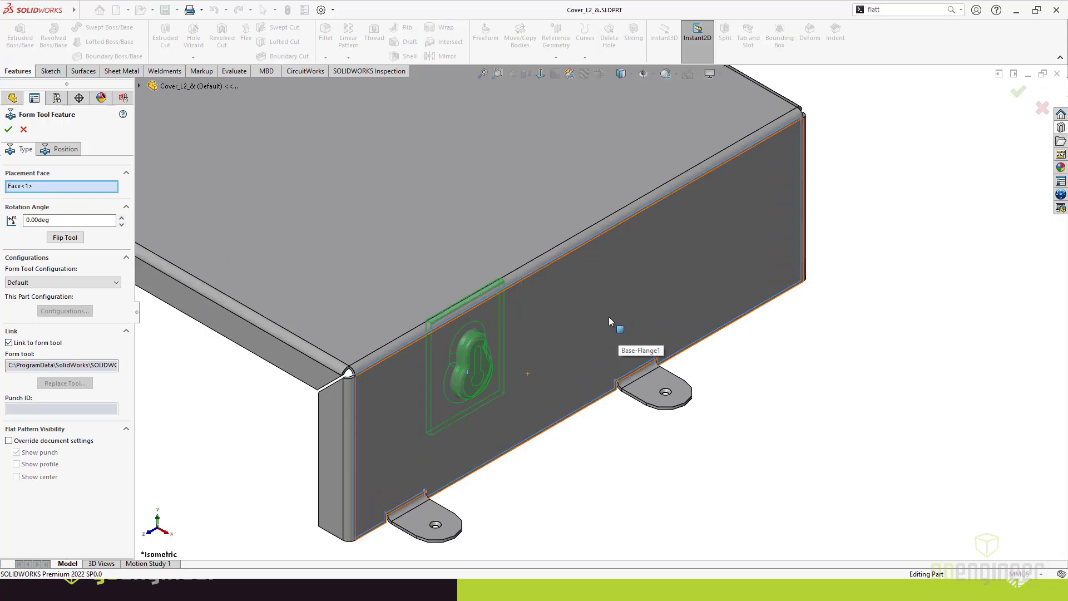
{"action": "middle_click_drag", "start_coordinate": [618, 318], "coordinate": [593, 269]}
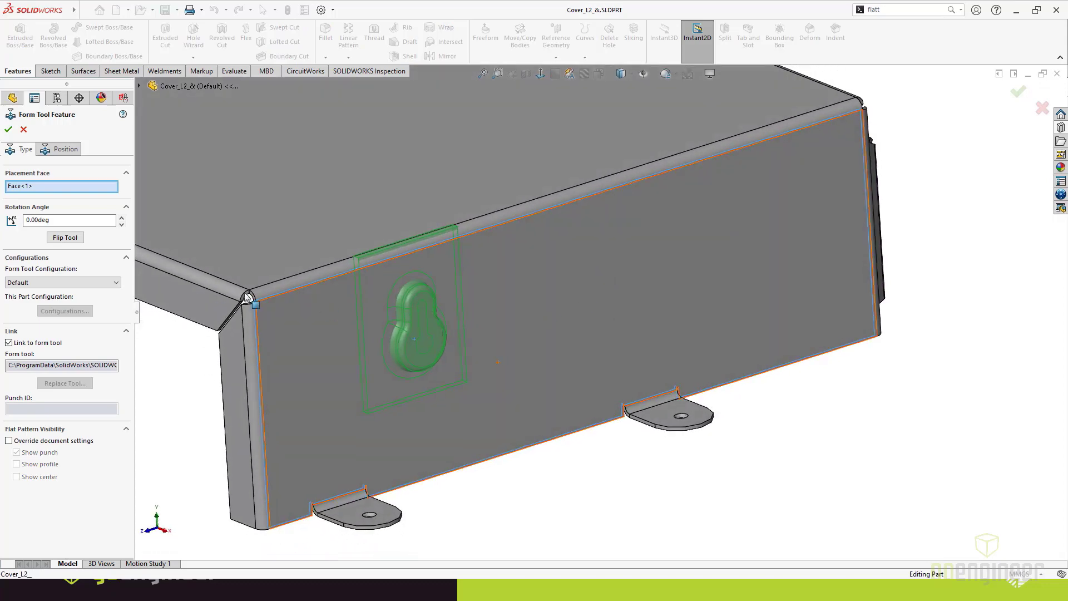
{"action": "left_click", "coordinate": [65, 238]}
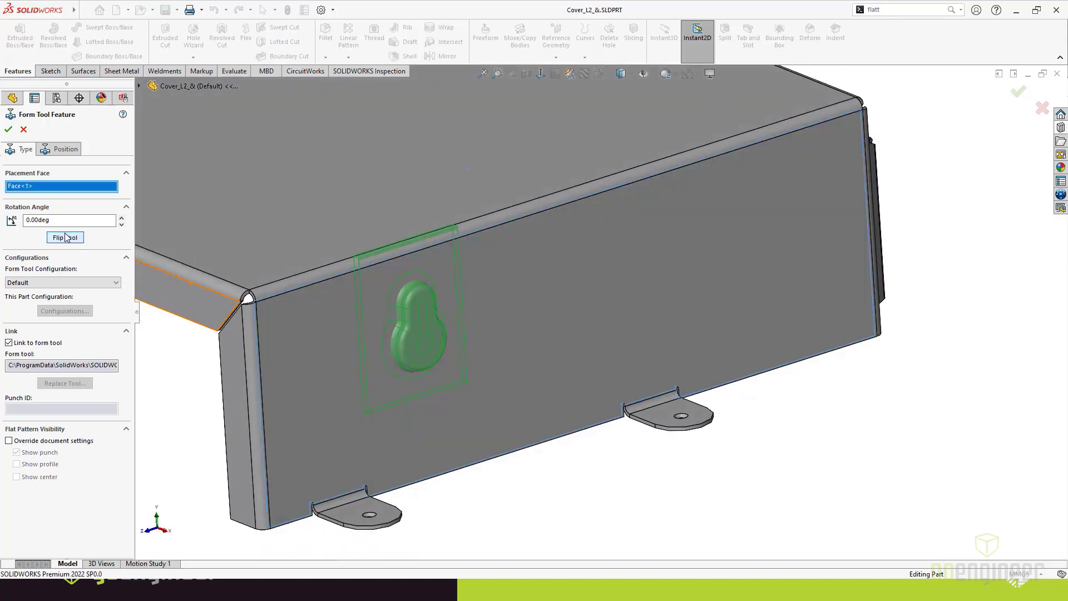
Step: Add two more instances of the forming tool spaced along the side face, finish the feature, and inspect the formed keyholes
{"action": "left_click", "coordinate": [66, 149]}
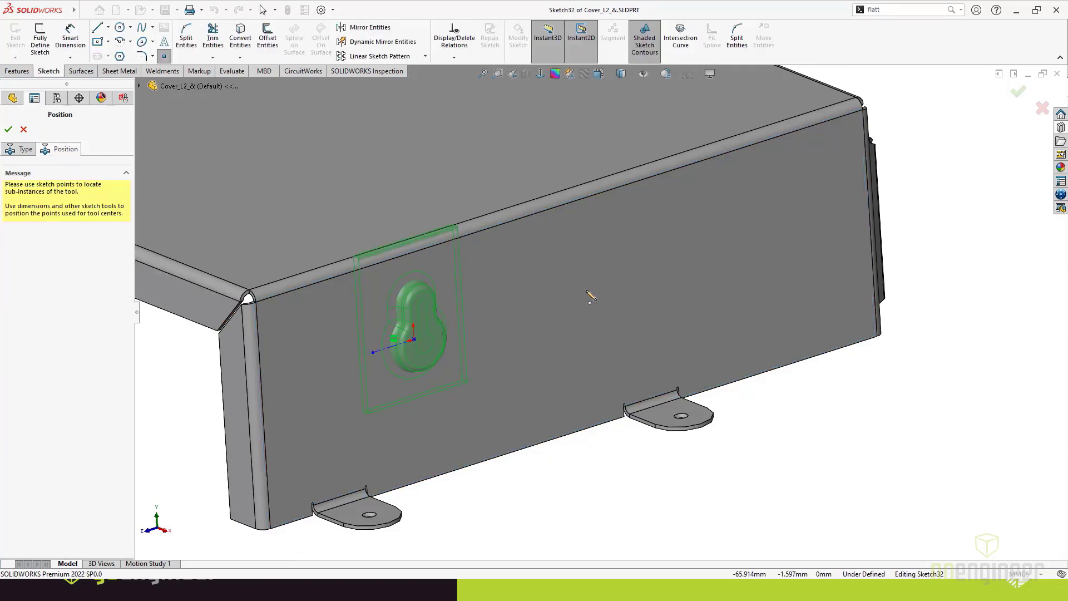
{"action": "left_click", "coordinate": [588, 284]}
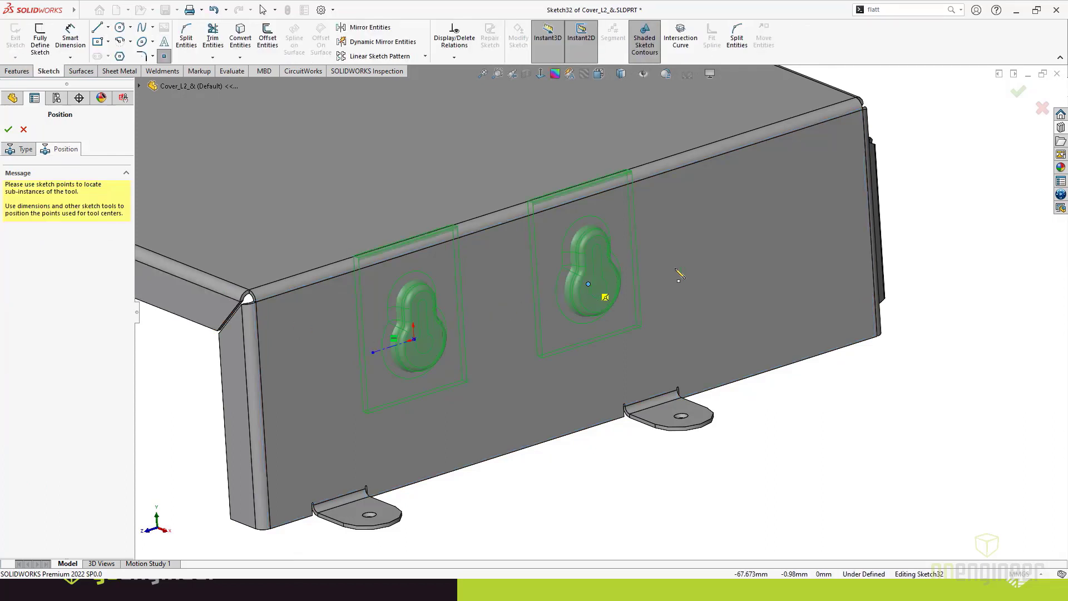
{"action": "left_click", "coordinate": [772, 225]}
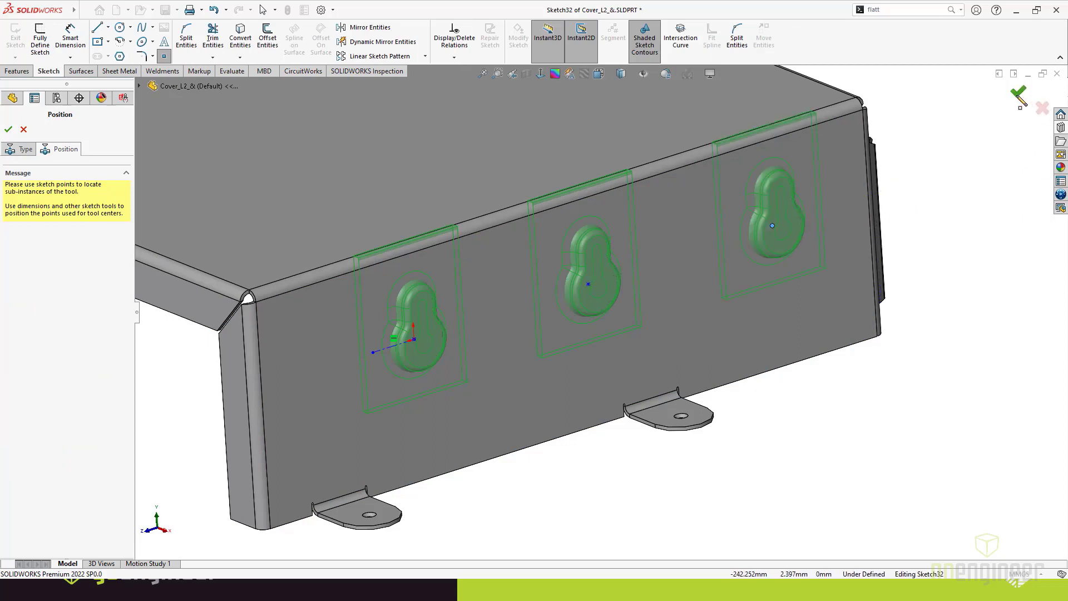
{"action": "left_click", "coordinate": [1018, 91]}
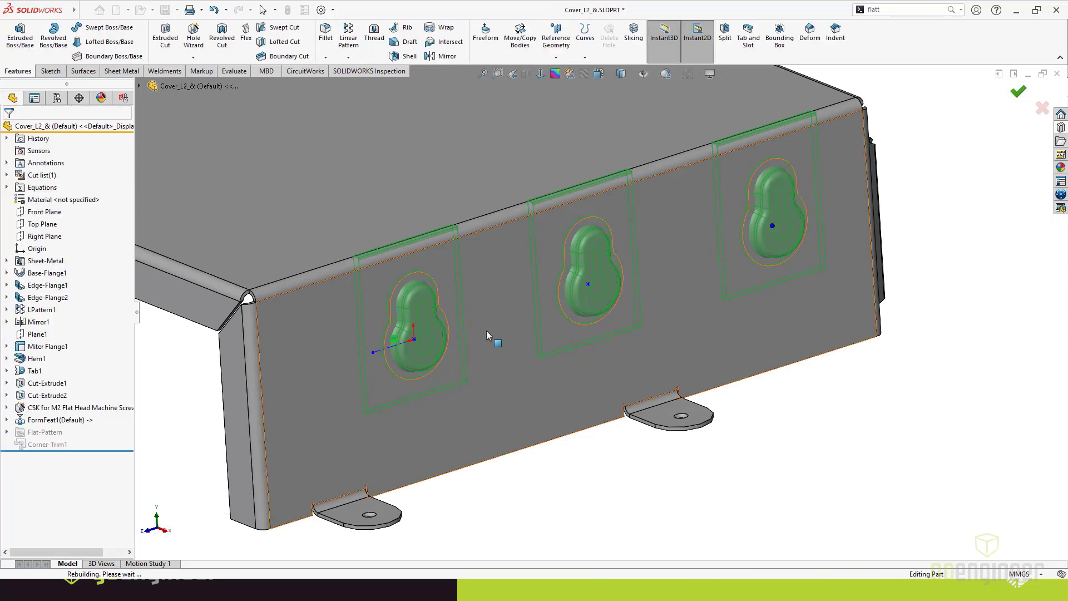
{"action": "middle_click_drag", "start_coordinate": [485, 318], "coordinate": [461, 357]}
{"action": "scroll", "coordinate": [414, 350], "scroll_direction": "down", "scroll_amount": 7}
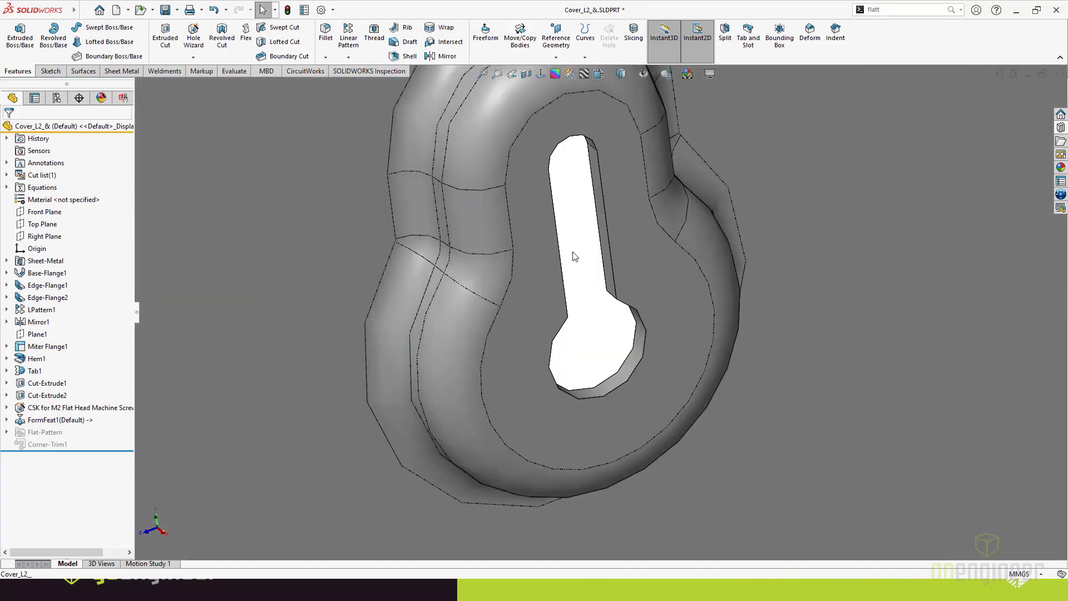
{"action": "scroll", "coordinate": [576, 254], "scroll_direction": "up", "scroll_amount": 5}
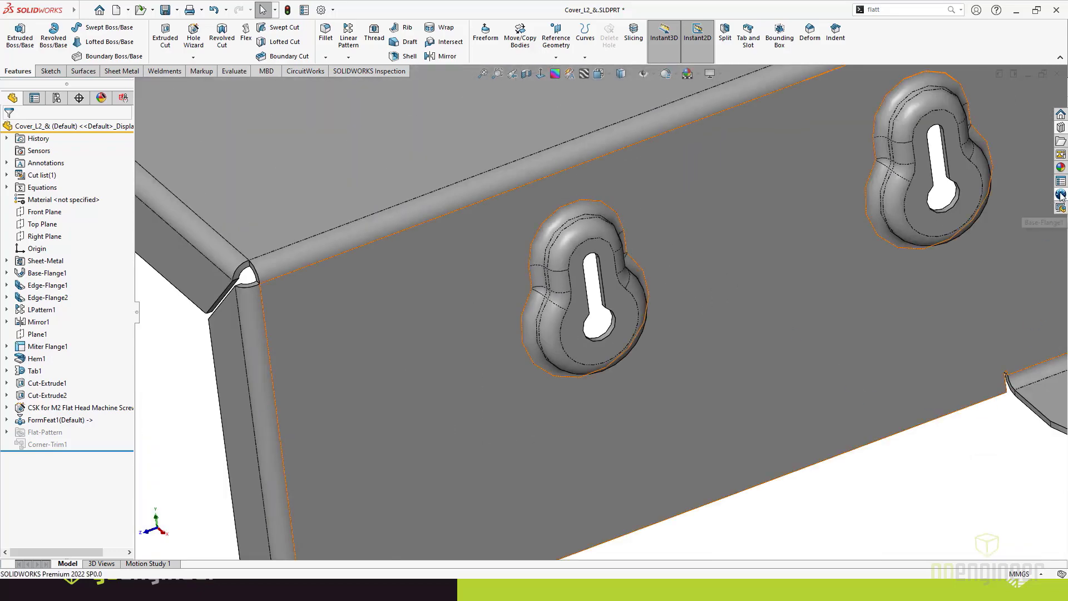
Step: Reopen the FormFeat forming tool from the Design Library and show its feature tree
{"action": "left_click", "coordinate": [1061, 127]}
{"action": "right_click", "coordinate": [892, 281]}
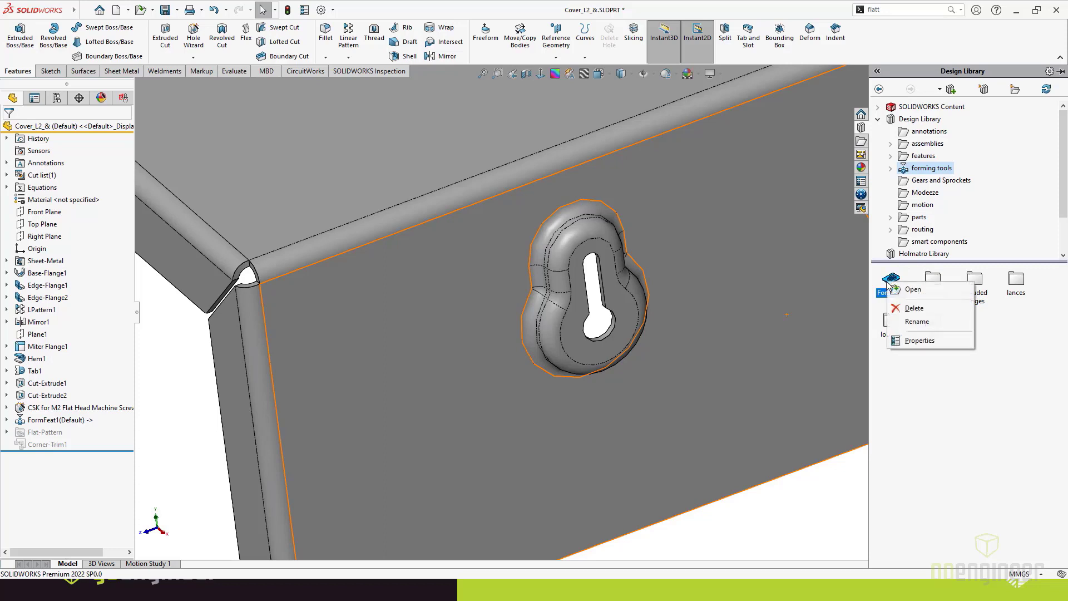
{"action": "left_click", "coordinate": [922, 294]}
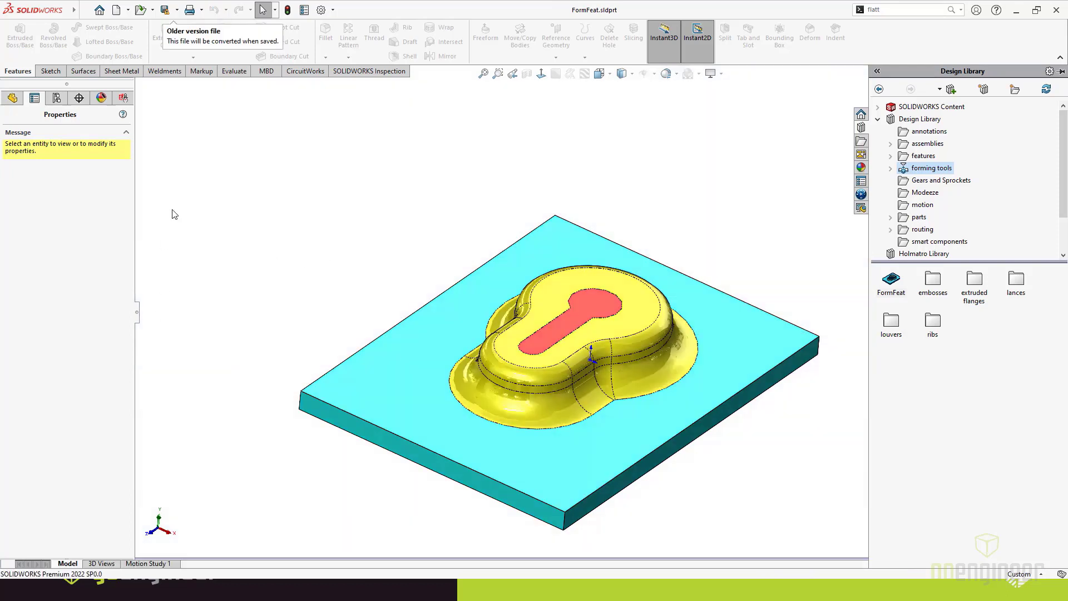
{"action": "left_click", "coordinate": [12, 98]}
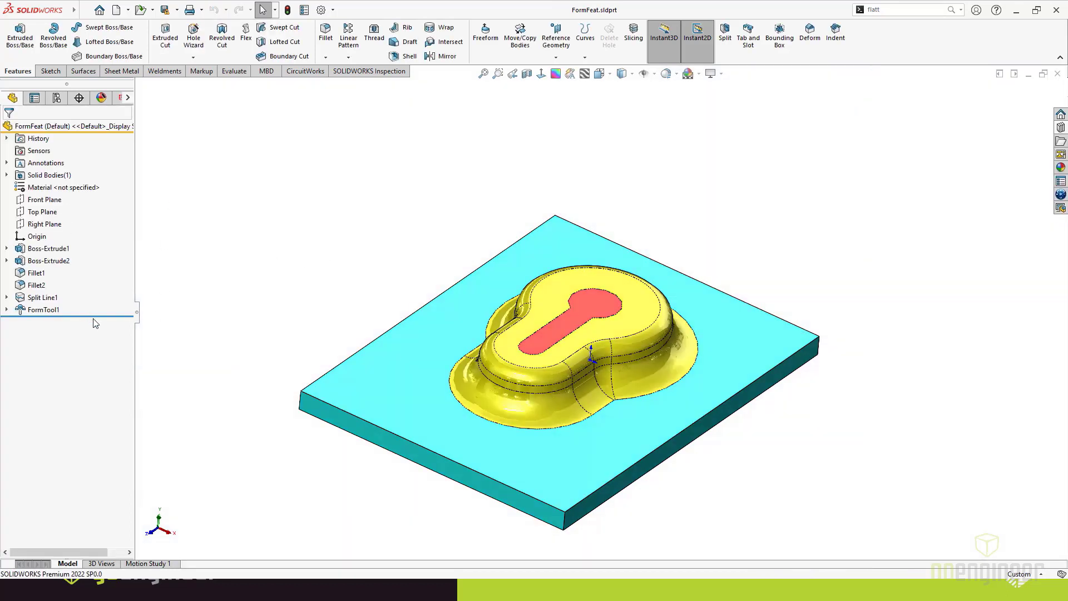
Step: Roll the tool's history back to Boss-Extrude1, step forward through Split Line1, and examine the split keyhole face
{"action": "left_click_drag", "start_coordinate": [94, 316], "coordinate": [94, 255]}
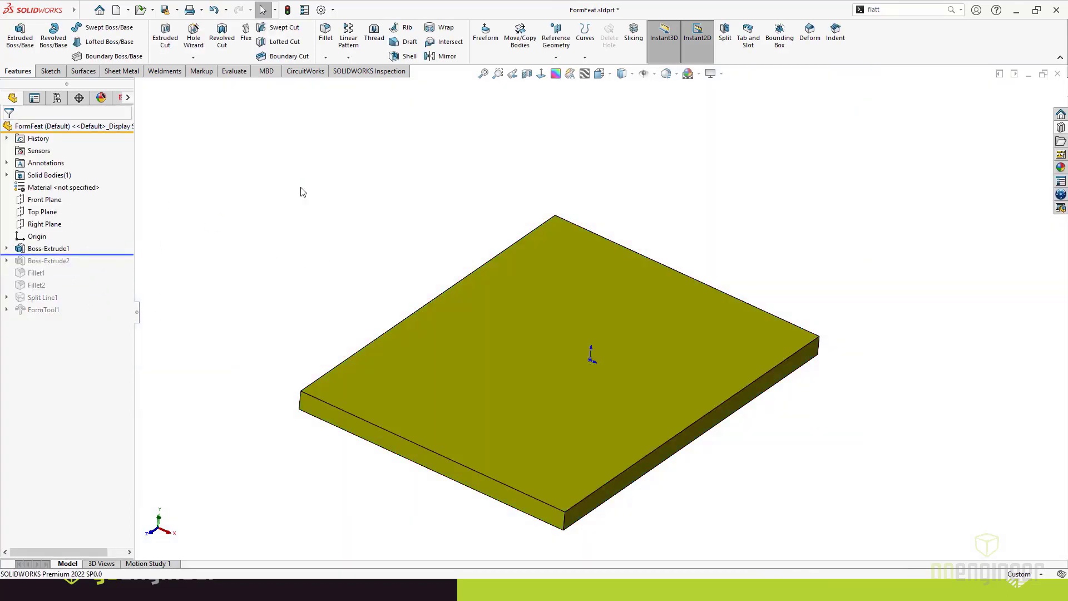
{"action": "key", "text": "Down"}
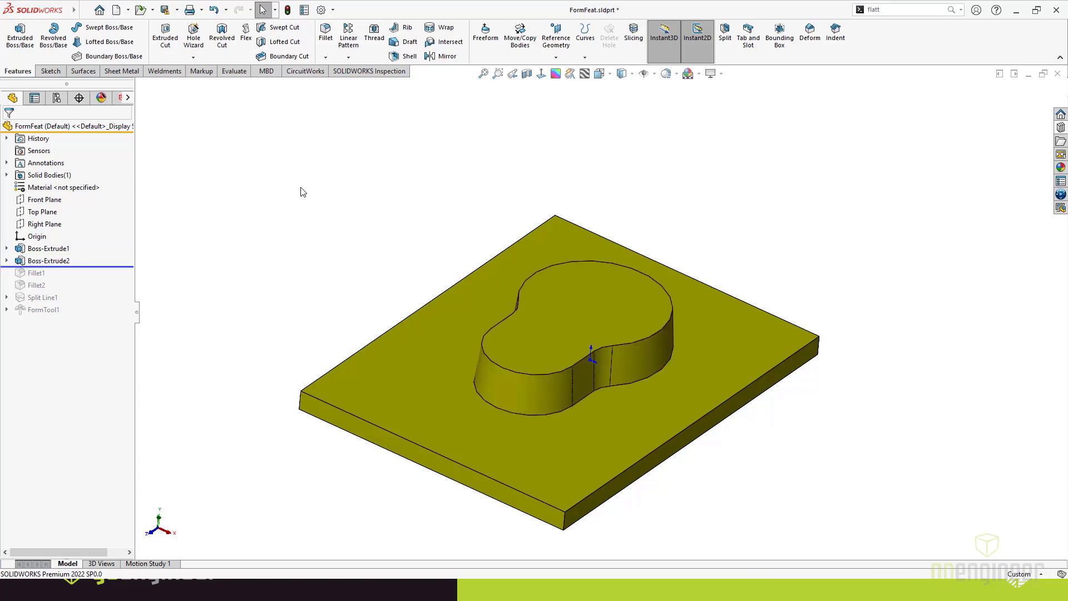
{"action": "key", "text": "Down"}
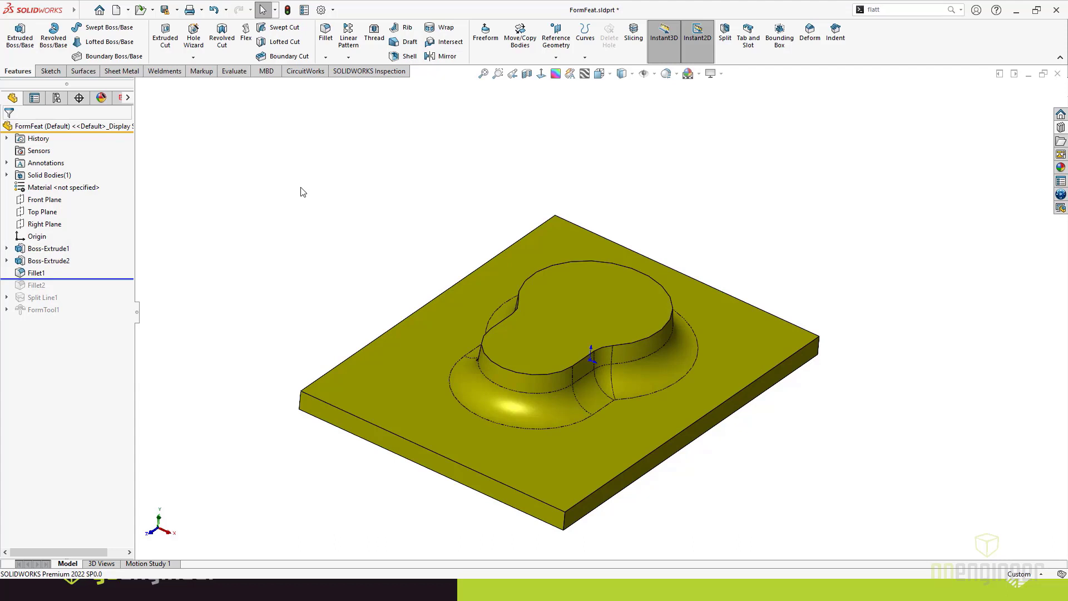
{"action": "key", "text": "Down"}
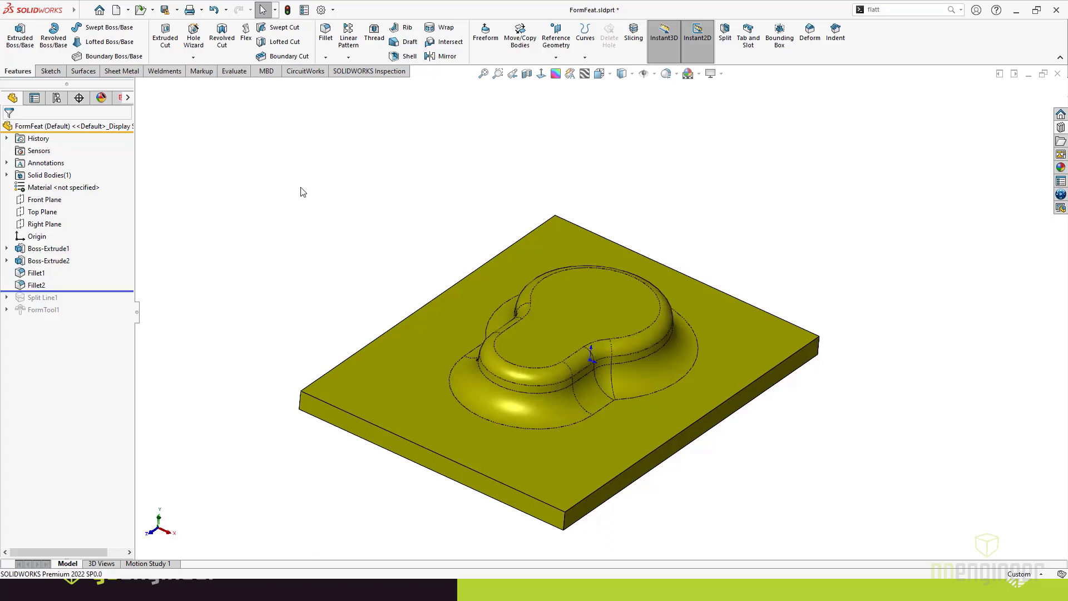
{"action": "key", "text": "Down"}
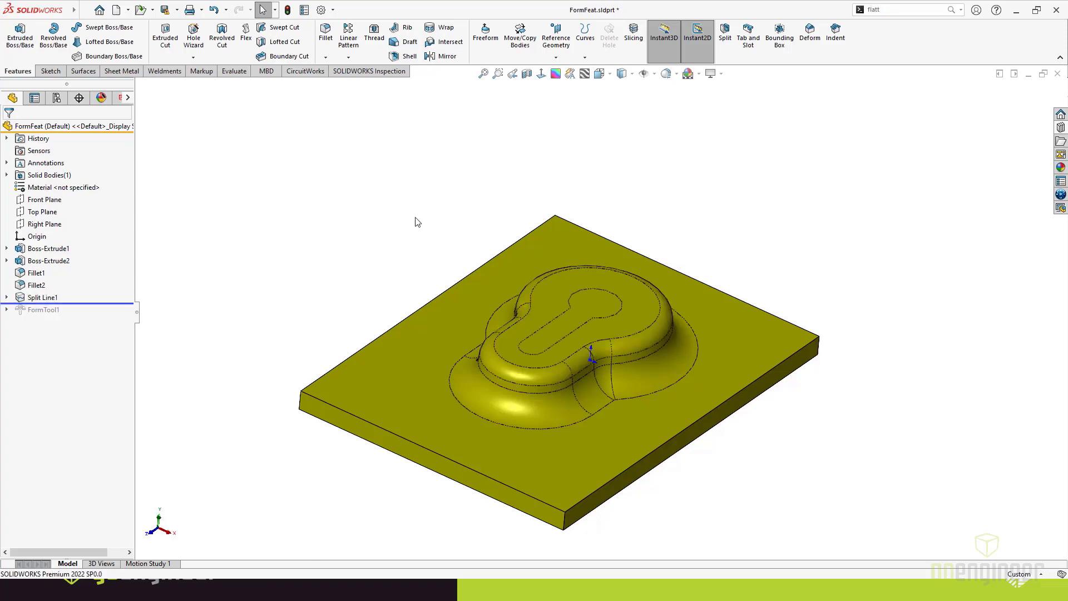
{"action": "left_click", "coordinate": [592, 302]}
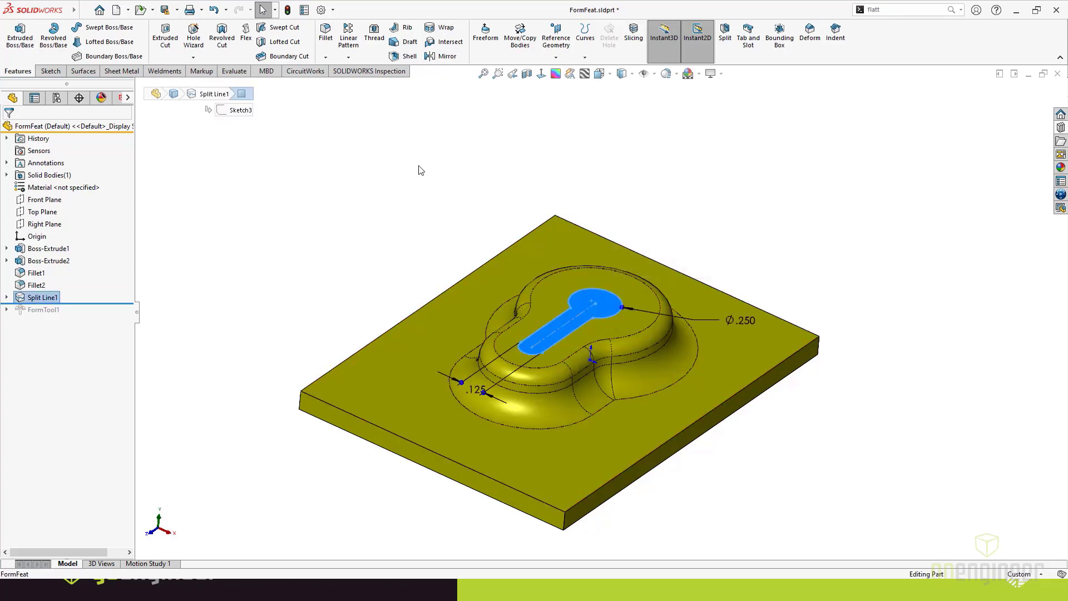
{"action": "left_click", "coordinate": [439, 182]}
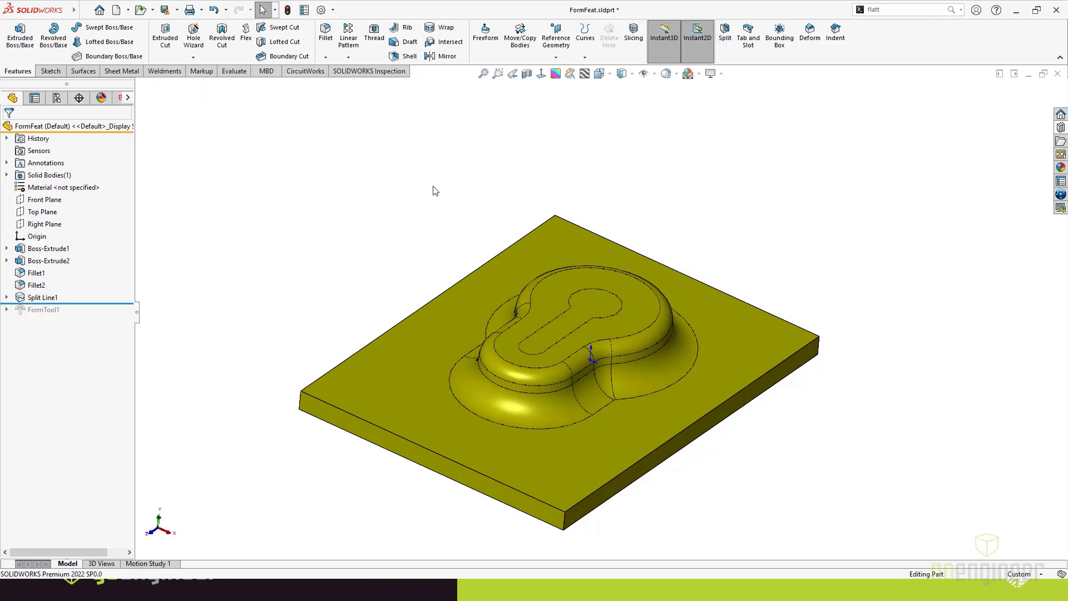
Step: Roll the tool's history forward to the end and delete the FormTool1 feature
{"action": "left_click", "coordinate": [122, 71]}
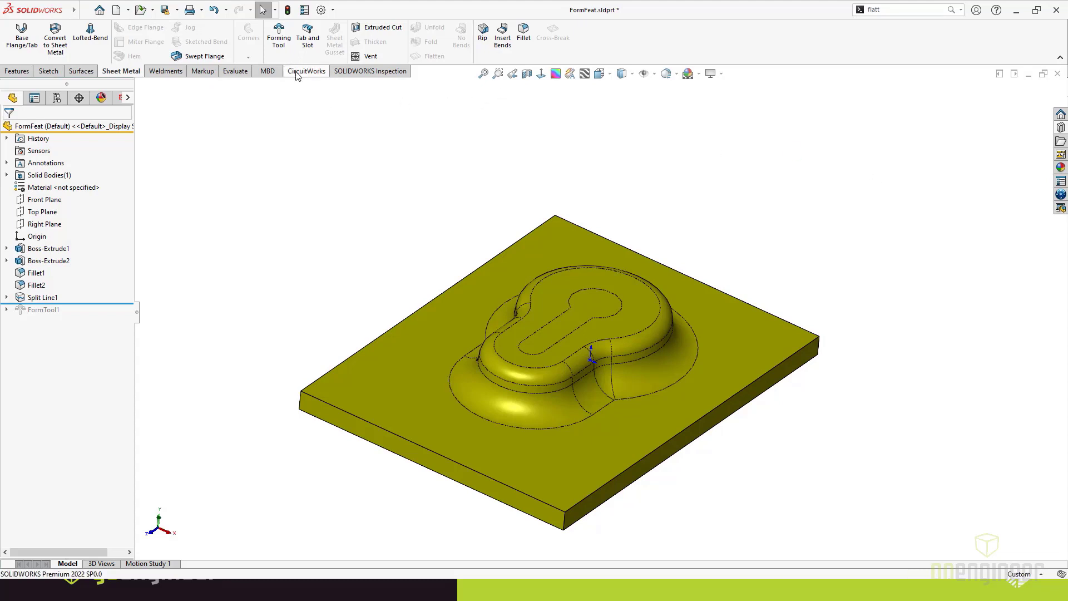
{"action": "left_click_drag", "start_coordinate": [55, 303], "coordinate": [50, 315]}
{"action": "left_click", "coordinate": [47, 309]}
{"action": "key", "text": "Delete"}
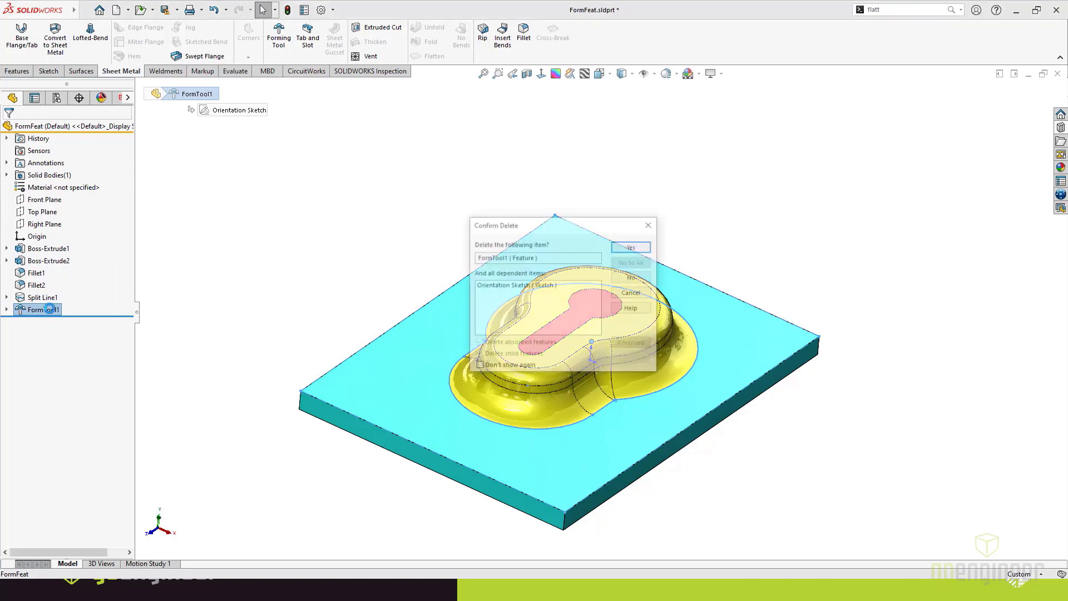
{"action": "key", "text": "Return"}
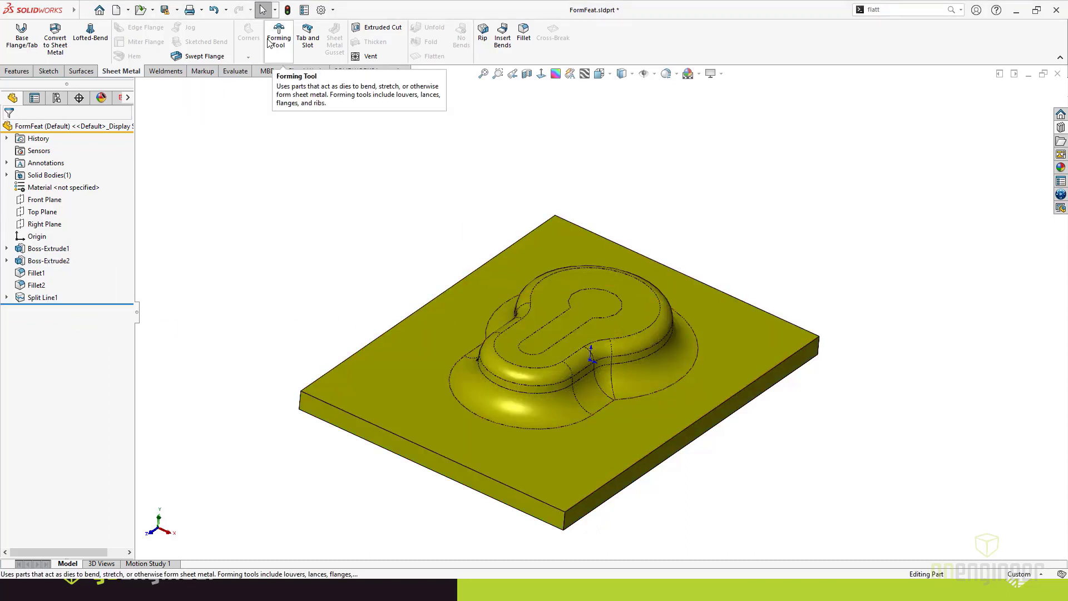
Step: Create a new form tool with the plate's upper face as stopping face and the keyhole-shaped split face as face to remove
{"action": "left_click", "coordinate": [277, 45]}
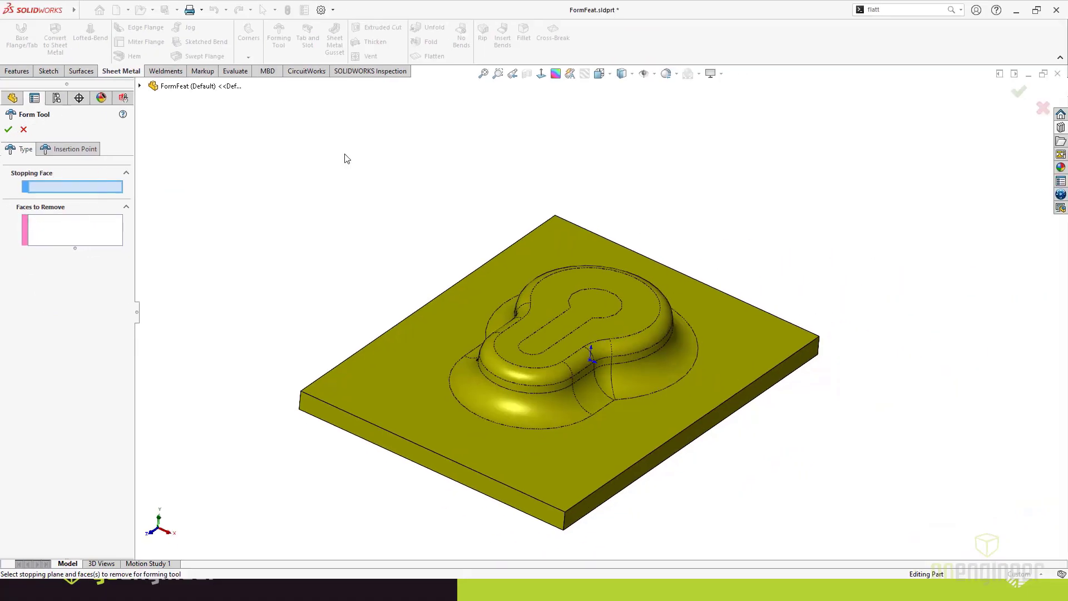
{"action": "left_click", "coordinate": [561, 251]}
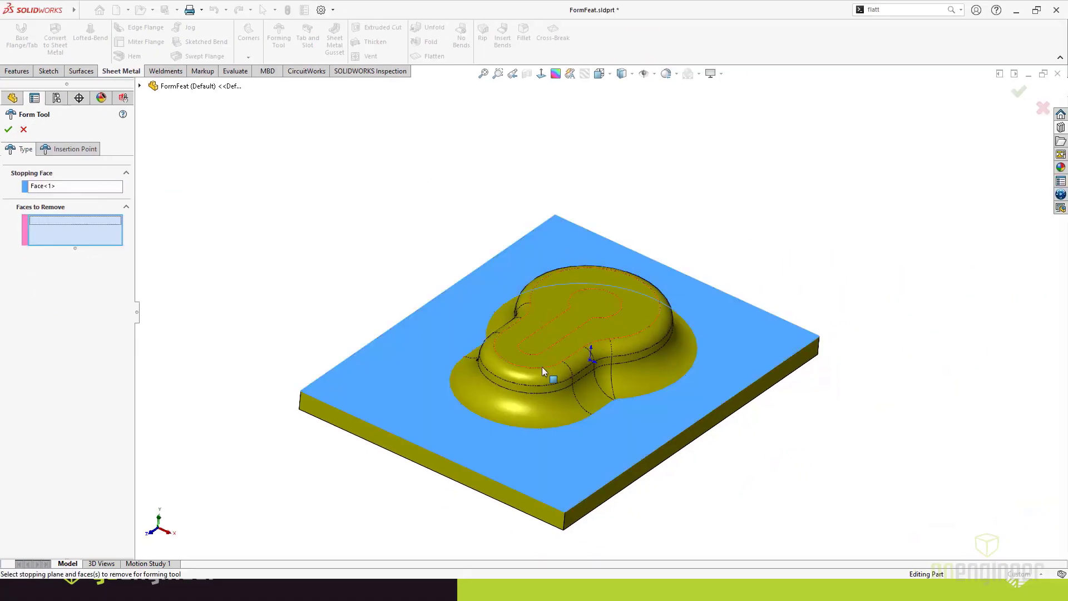
{"action": "mouse_move", "coordinate": [610, 410]}
{"action": "middle_mouse_down"}
{"action": "mouse_move", "coordinate": [552, 334]}
{"action": "mouse_move", "coordinate": [603, 406]}
{"action": "middle_mouse_up"}
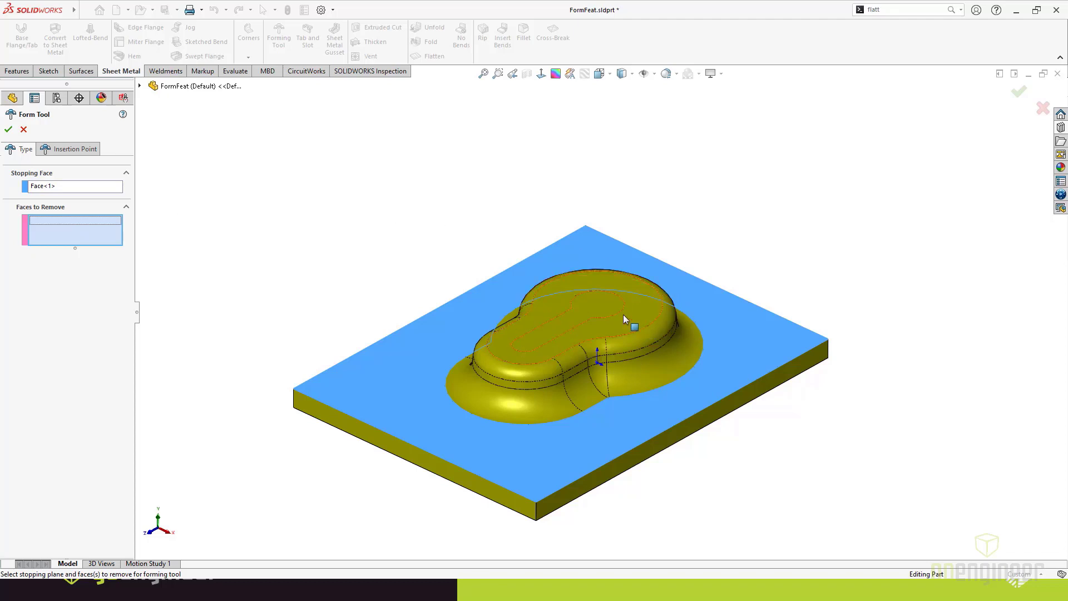
{"action": "left_click", "coordinate": [599, 303]}
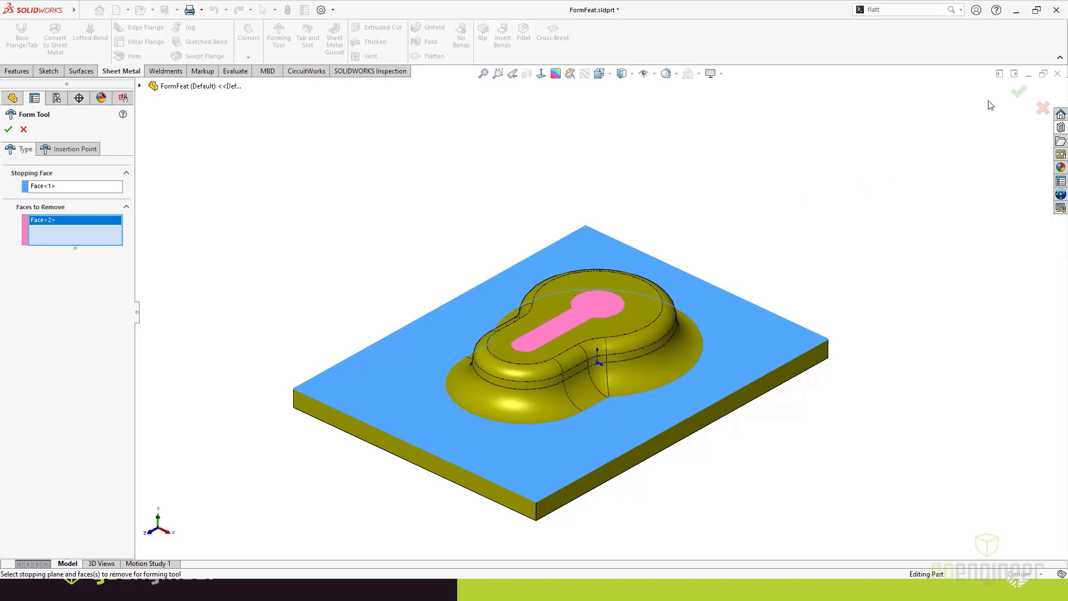
{"action": "left_click", "coordinate": [1019, 91]}
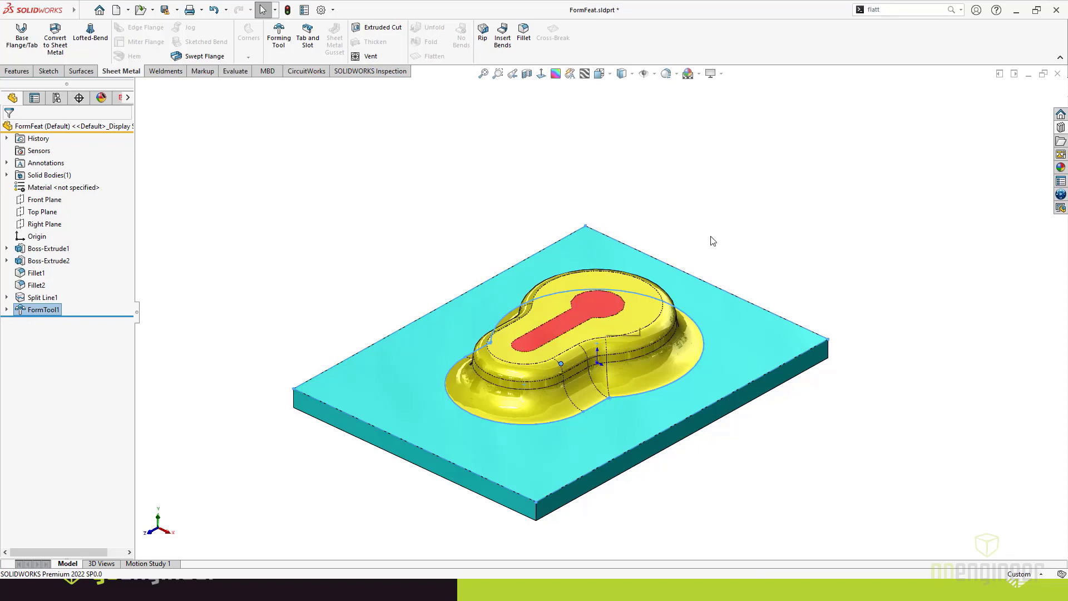
{"action": "left_click", "coordinate": [729, 219]}
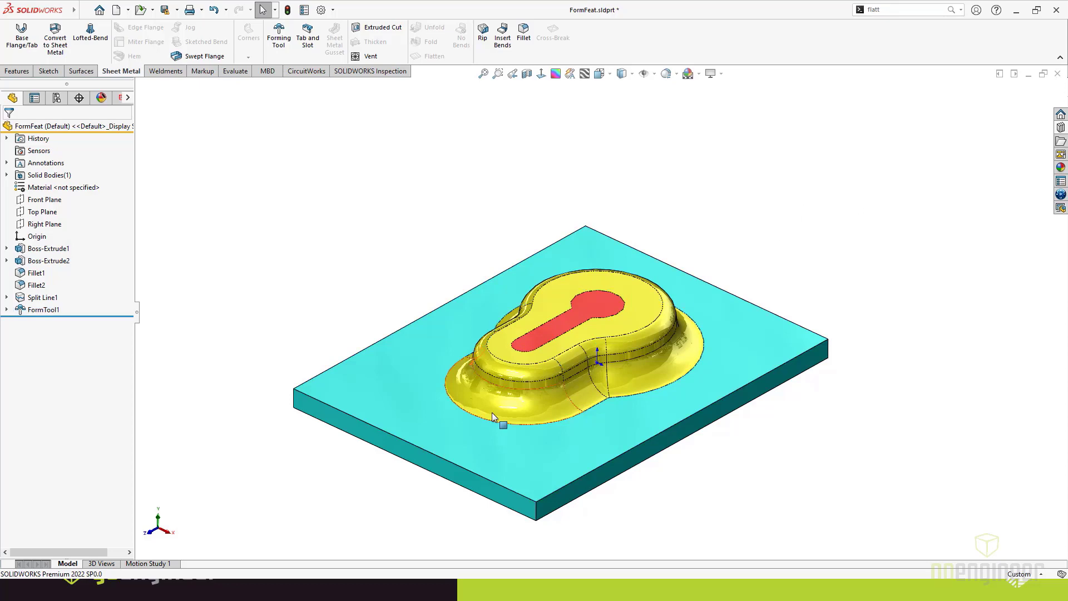
Step: Open the part FormFeat - GoE.SLDPRT from the Forming Tools folder inside SWUGN SM Files
{"action": "key", "text": "super"}
{"action": "key", "text": "super"}
{"action": "key", "text": "super"}
{"action": "mouse_move", "coordinate": [139, 594]}
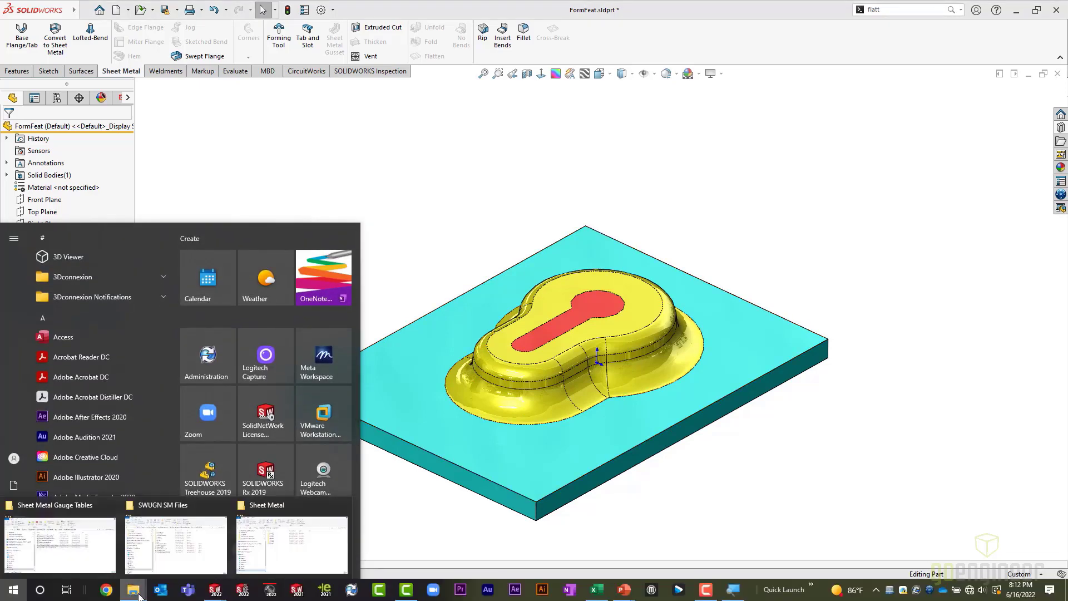
{"action": "left_click", "coordinate": [295, 548]}
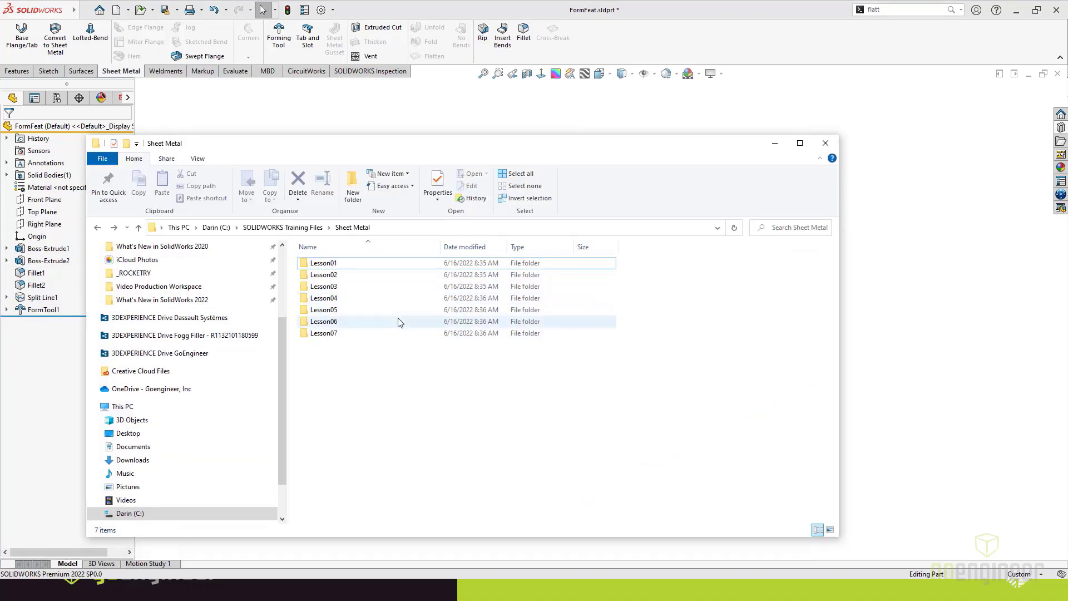
{"action": "key", "text": "alt+Tab"}
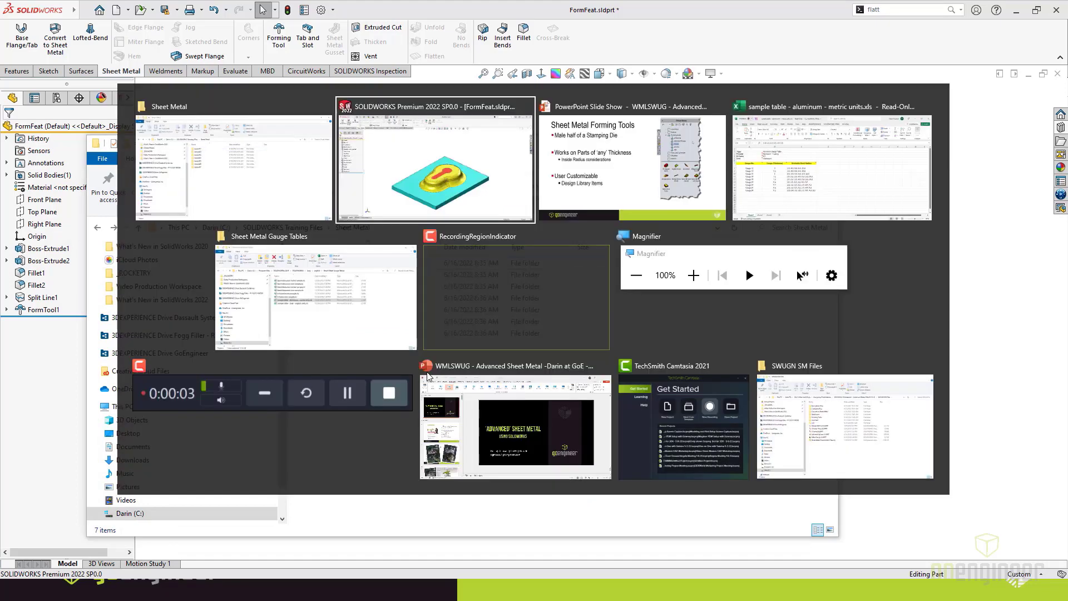
{"action": "left_click", "coordinate": [868, 422]}
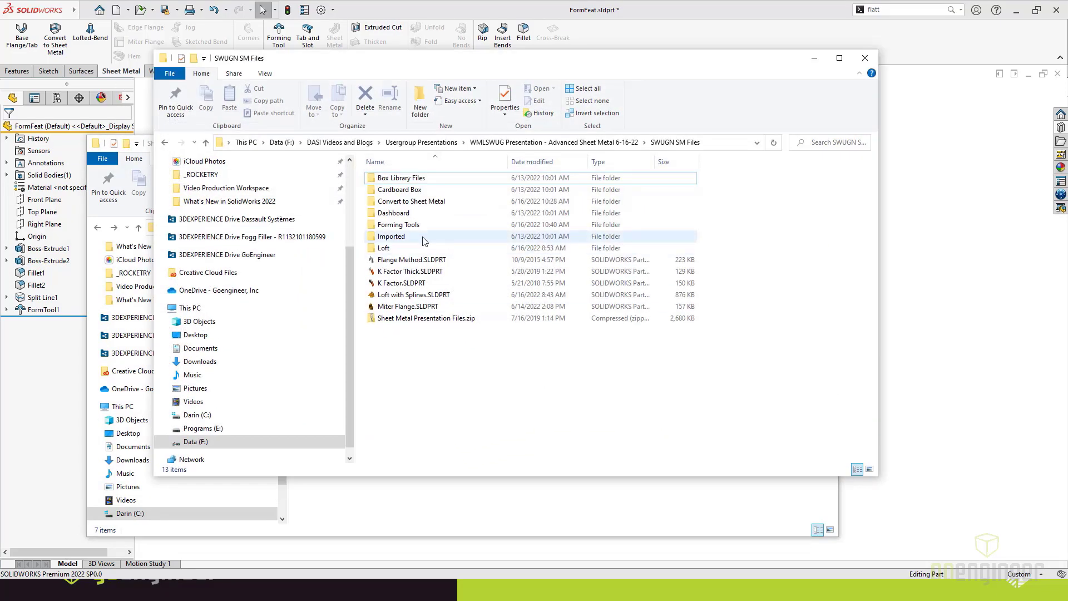
{"action": "double_click", "coordinate": [408, 225]}
{"action": "left_click_drag", "start_coordinate": [415, 179], "coordinate": [725, 24]}
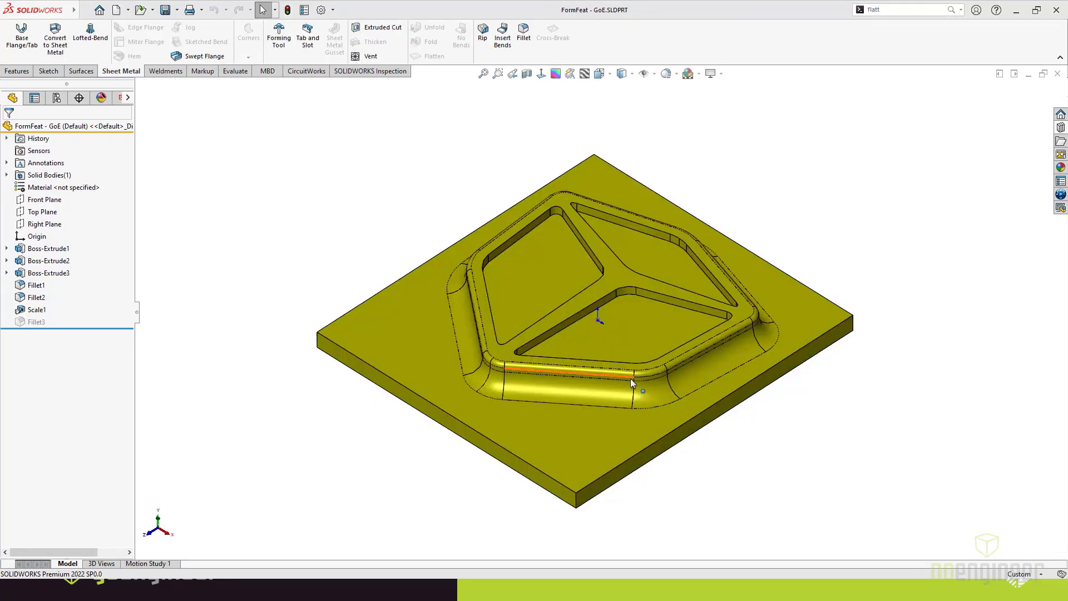
Step: Start a Forming Tool feature on the new part and set the plate's upper face as the stopping face
{"action": "scroll", "coordinate": [653, 384], "scroll_direction": "down", "scroll_amount": 10}
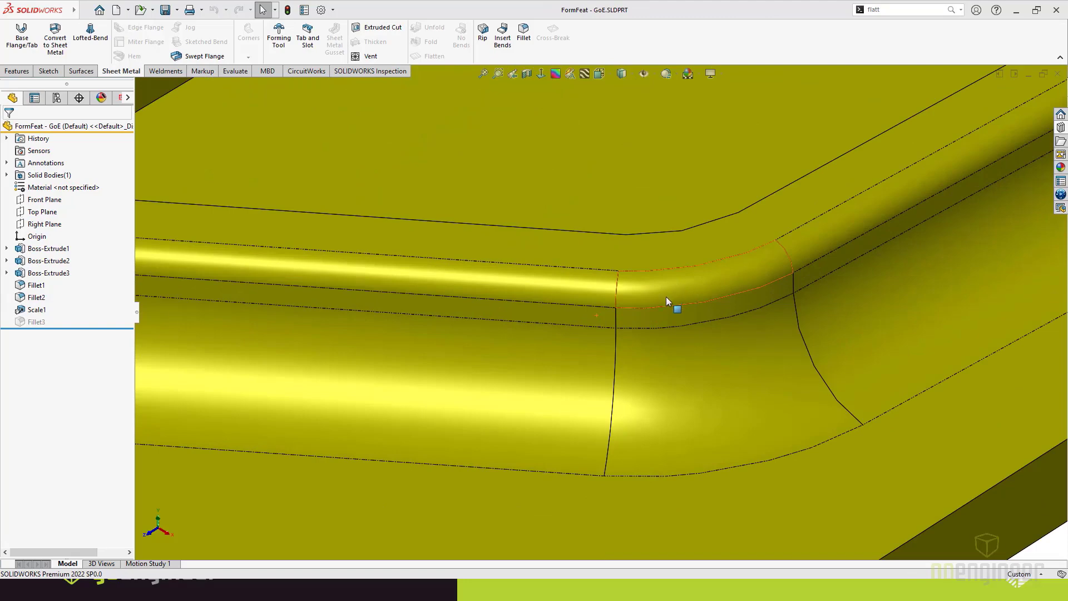
{"action": "scroll", "coordinate": [666, 294], "scroll_direction": "up", "scroll_amount": 10}
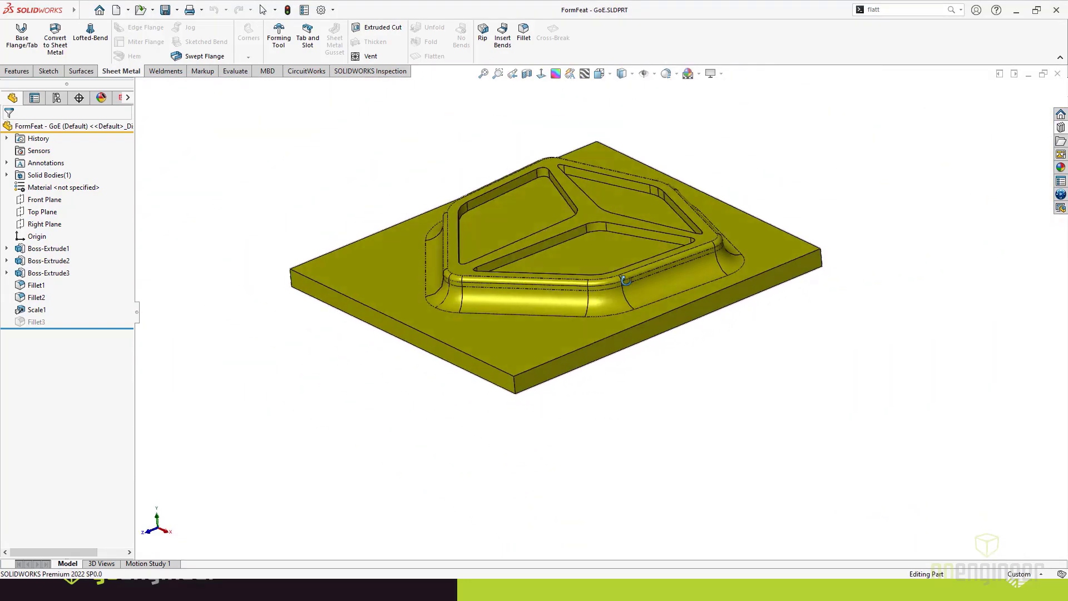
{"action": "left_click", "coordinate": [279, 37]}
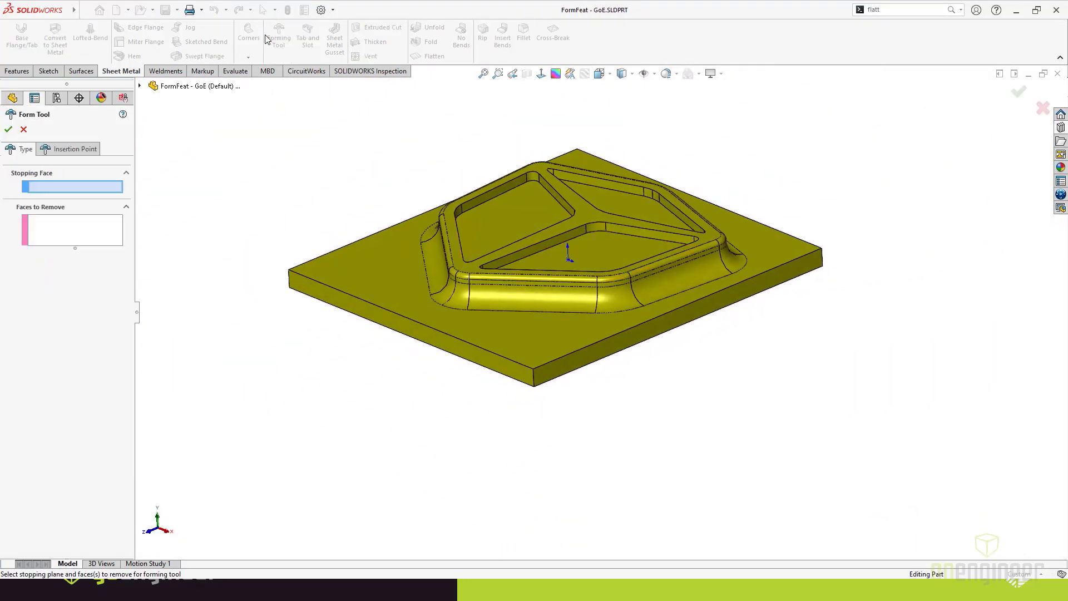
{"action": "left_click", "coordinate": [379, 251]}
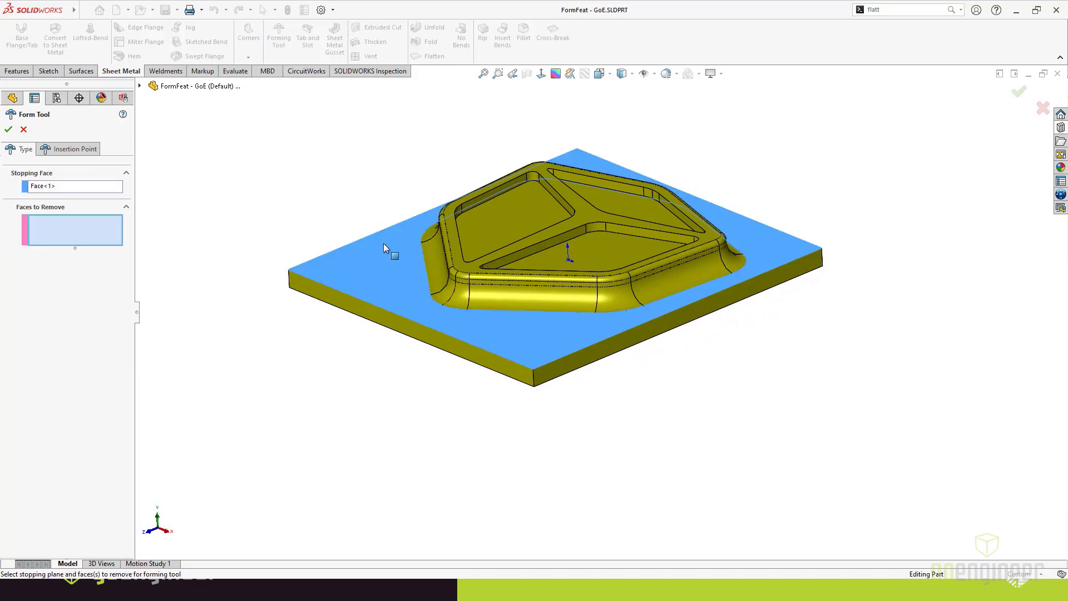
{"action": "scroll", "coordinate": [451, 184], "scroll_direction": "down", "scroll_amount": 5}
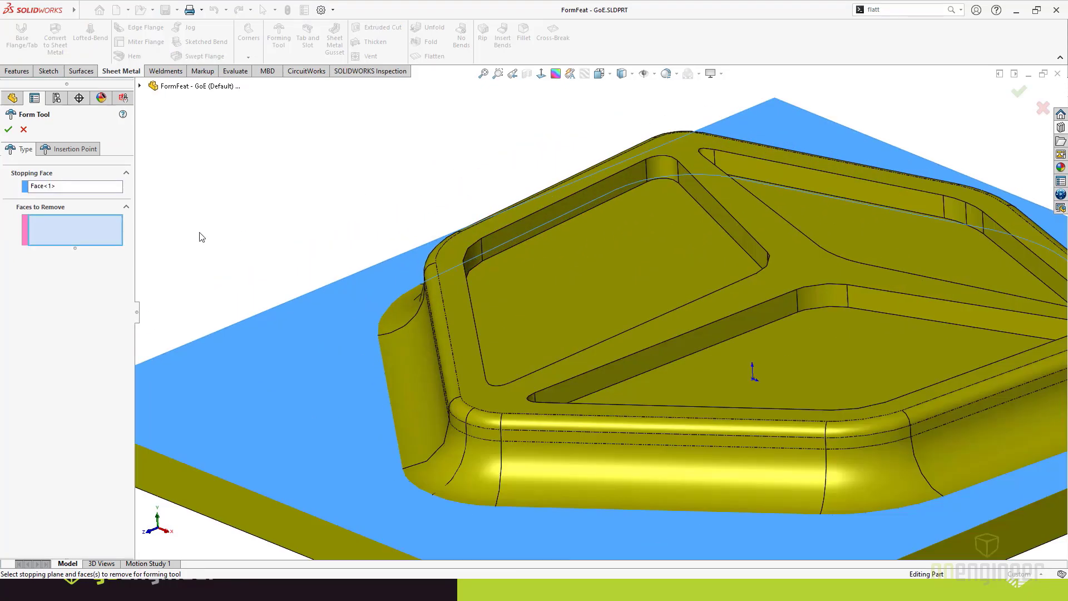
Step: Mark the three pocket floors and the visible side walls of the front and rear pockets as faces to remove
{"action": "left_click", "coordinate": [622, 260]}
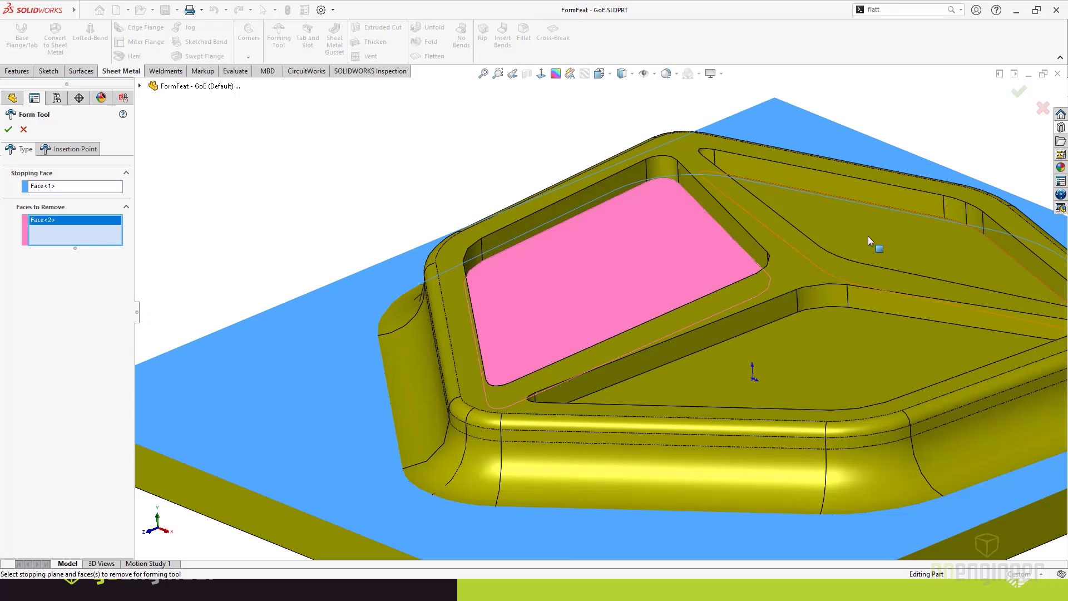
{"action": "left_click", "coordinate": [858, 238]}
{"action": "left_click", "coordinate": [841, 315]}
{"action": "left_click", "coordinate": [826, 292]}
{"action": "left_click", "coordinate": [791, 305]}
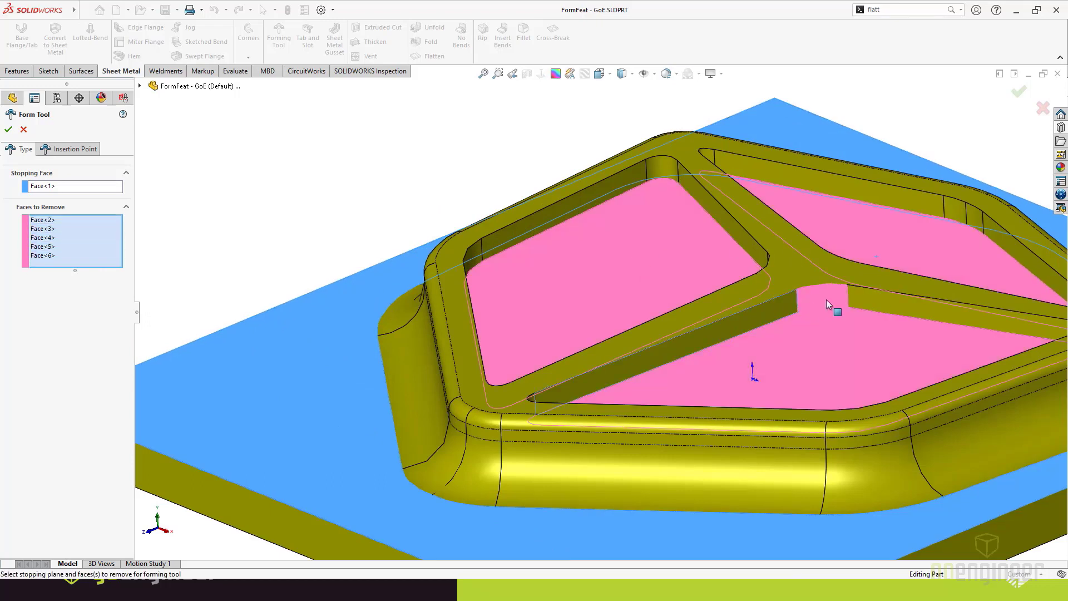
{"action": "left_click", "coordinate": [865, 301]}
{"action": "left_click", "coordinate": [912, 195]}
{"action": "left_click", "coordinate": [968, 211]}
{"action": "left_click", "coordinate": [1000, 236]}
{"action": "left_click", "coordinate": [1000, 236]}
{"action": "left_click", "coordinate": [710, 160]}
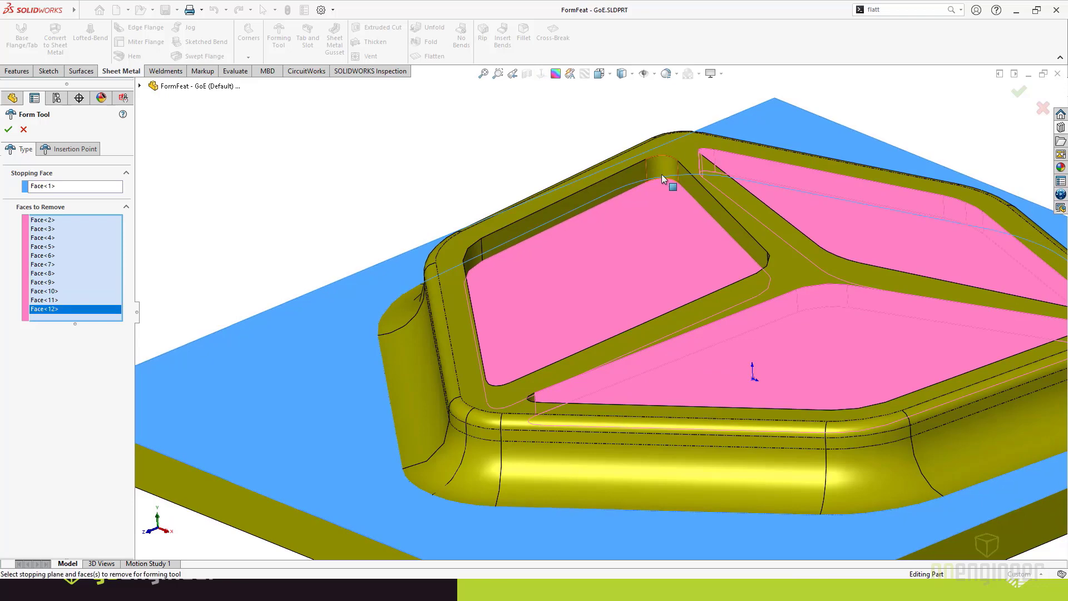
Step: Add the left pocket's straight walls and rounded corners to the faces to remove
{"action": "left_click", "coordinate": [661, 175]}
{"action": "left_click", "coordinate": [612, 180]}
{"action": "left_click", "coordinate": [697, 192]}
{"action": "left_click", "coordinate": [469, 258]}
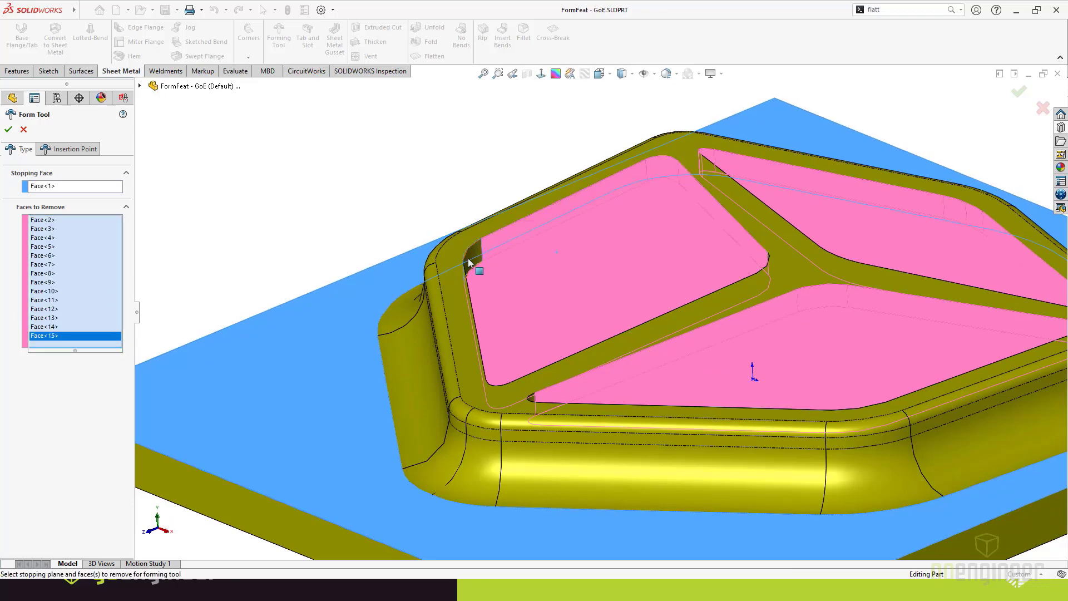
{"action": "middle_click_drag", "start_coordinate": [695, 253], "coordinate": [789, 305]}
{"action": "left_click", "coordinate": [814, 267]}
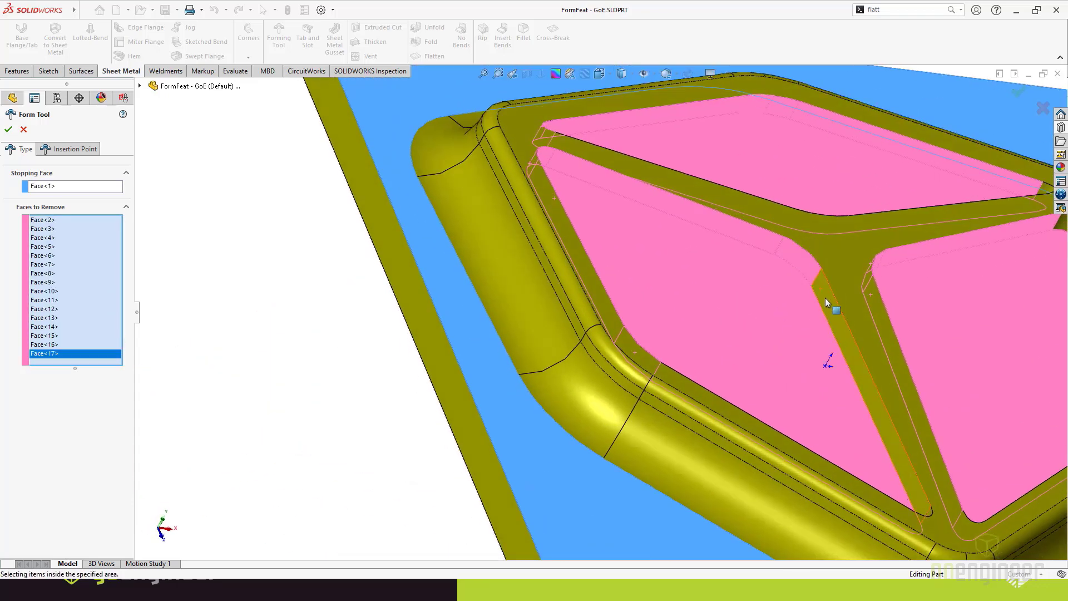
{"action": "left_click", "coordinate": [825, 299]}
Step: Add the uncovered outer walls and corner faces on the pockets' far sides to the faces to remove
{"action": "middle_click_drag", "start_coordinate": [966, 329], "coordinate": [739, 276], "text": "ctrl"}
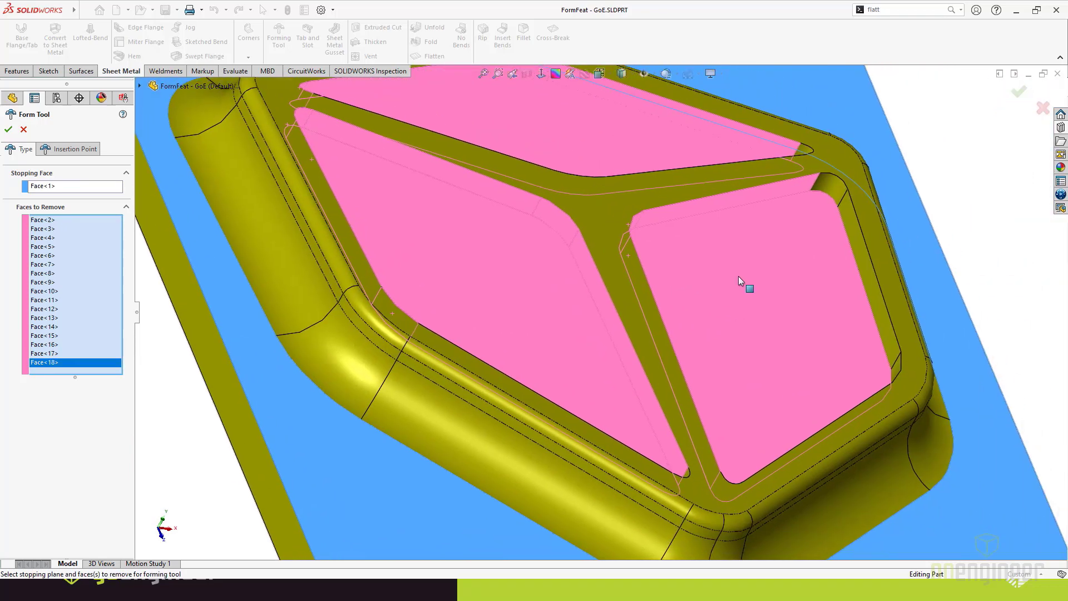
{"action": "left_click", "coordinate": [822, 182]}
{"action": "left_click", "coordinate": [803, 150]}
{"action": "left_click", "coordinate": [855, 215]}
{"action": "middle_click_drag", "start_coordinate": [778, 252], "coordinate": [826, 373]}
{"action": "left_click", "coordinate": [929, 325]}
{"action": "left_click", "coordinate": [935, 372]}
{"action": "left_click", "coordinate": [689, 155]}
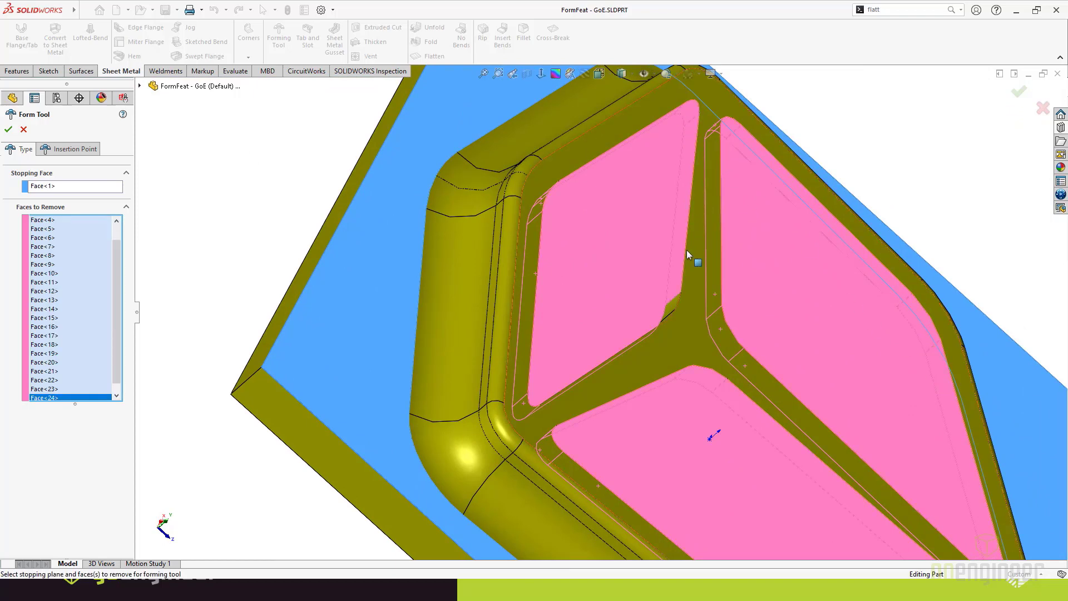
Step: Complete the faces to remove with the last unselected wall and corner faces at the pocket ends
{"action": "left_click", "coordinate": [673, 306]}
{"action": "middle_click_drag", "start_coordinate": [673, 307], "coordinate": [688, 409]}
{"action": "left_click", "coordinate": [659, 331]}
{"action": "left_click", "coordinate": [657, 340]}
{"action": "scroll", "coordinate": [649, 354], "scroll_direction": "up", "scroll_amount": 6}
{"action": "scroll", "coordinate": [740, 389], "scroll_direction": "down", "scroll_amount": 8}
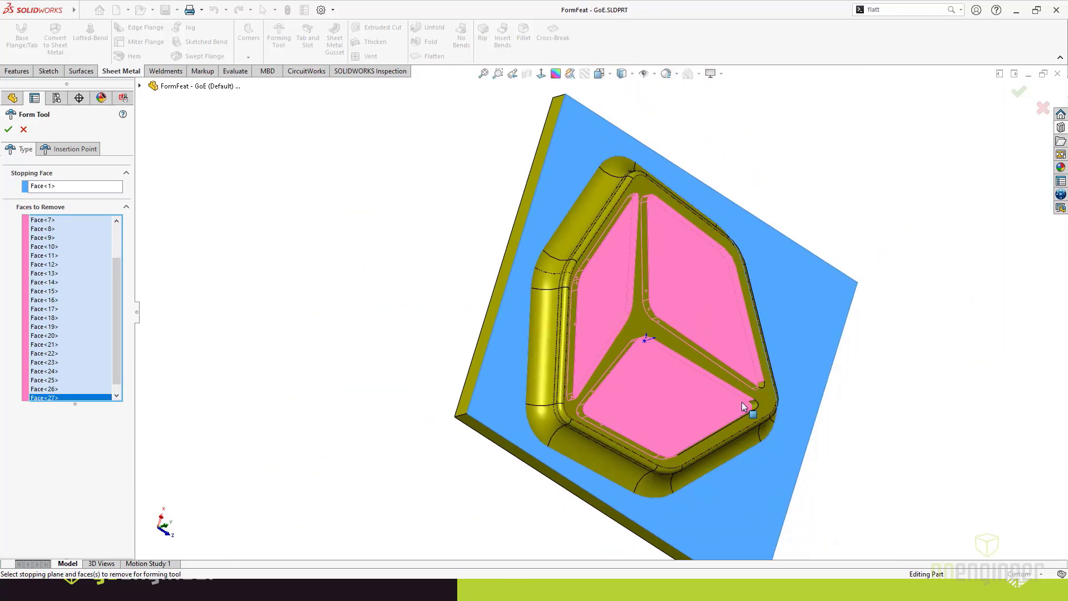
{"action": "scroll", "coordinate": [739, 386], "scroll_direction": "down", "scroll_amount": 4}
{"action": "left_click", "coordinate": [693, 331]}
{"action": "left_click", "coordinate": [738, 231]}
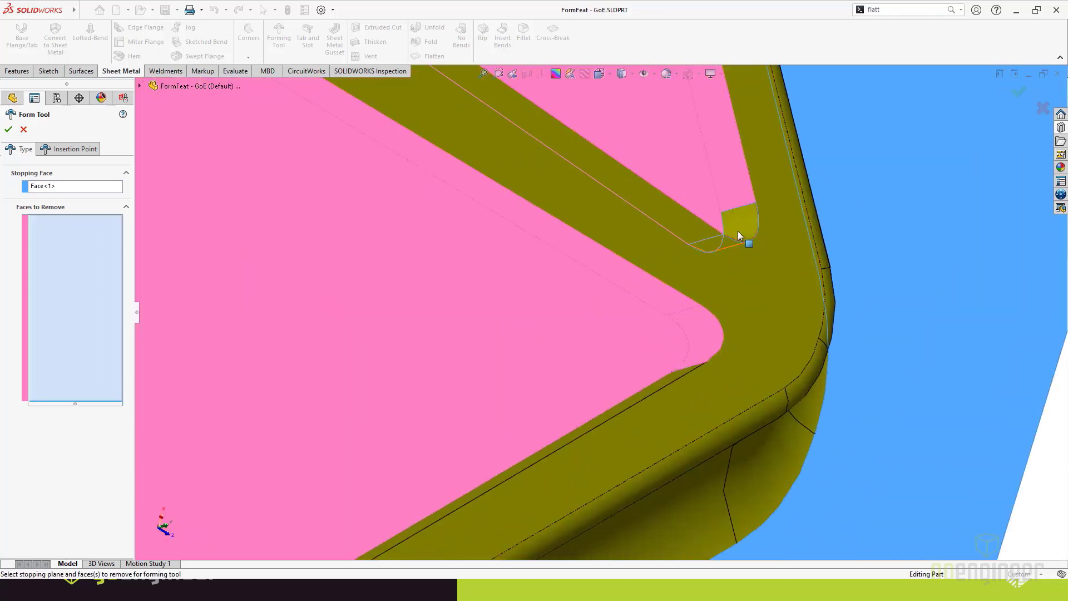
{"action": "left_click", "coordinate": [665, 379]}
Step: Finish the form tool and inspect its stopping, forming and removed faces from several angles
{"action": "scroll", "coordinate": [662, 379], "scroll_direction": "up", "scroll_amount": 8}
{"action": "middle_click_drag", "start_coordinate": [589, 348], "coordinate": [507, 436]}
{"action": "scroll", "coordinate": [495, 349], "scroll_direction": "down", "scroll_amount": 6}
{"action": "middle_click_drag", "start_coordinate": [560, 333], "coordinate": [551, 49]}
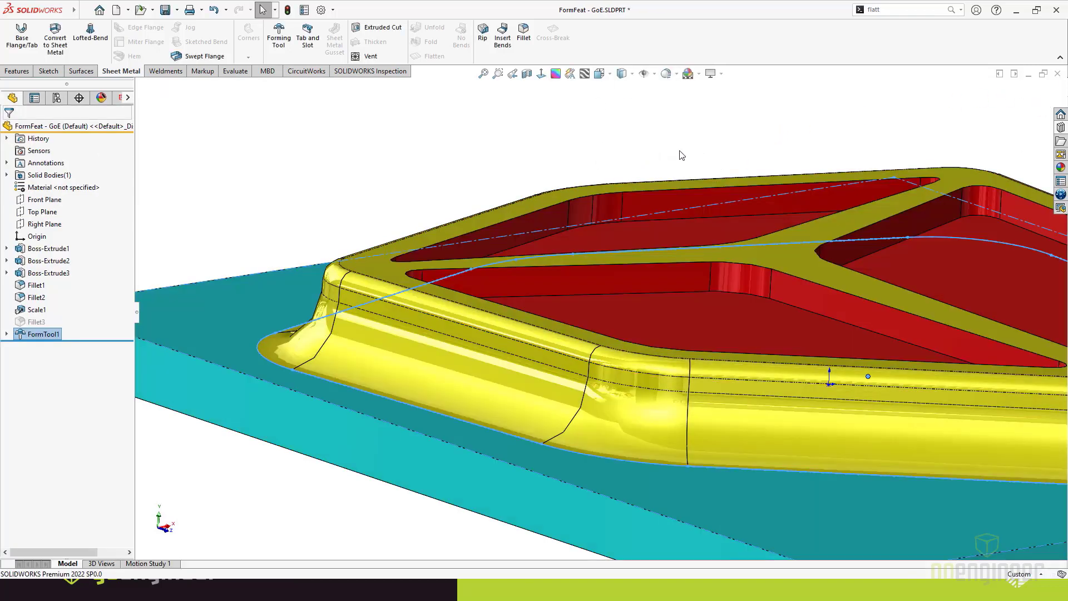
{"action": "scroll", "coordinate": [683, 151], "scroll_direction": "up", "scroll_amount": 4}
{"action": "middle_click_drag", "start_coordinate": [788, 170], "coordinate": [833, 160]}
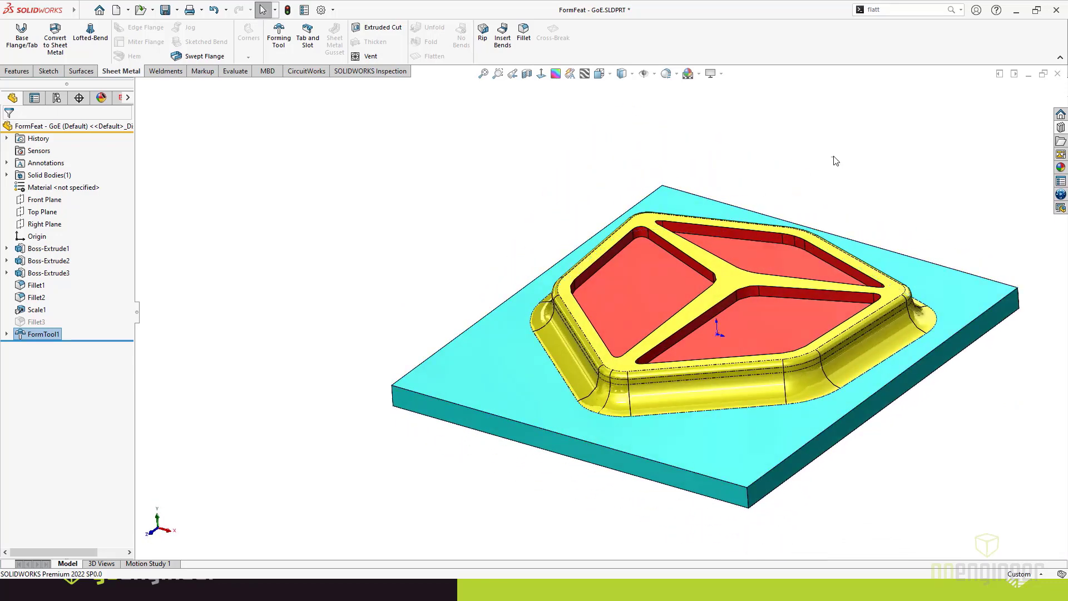
{"action": "left_click", "coordinate": [891, 208]}
{"action": "middle_click_drag", "start_coordinate": [883, 192], "coordinate": [728, 155], "text": "ctrl"}
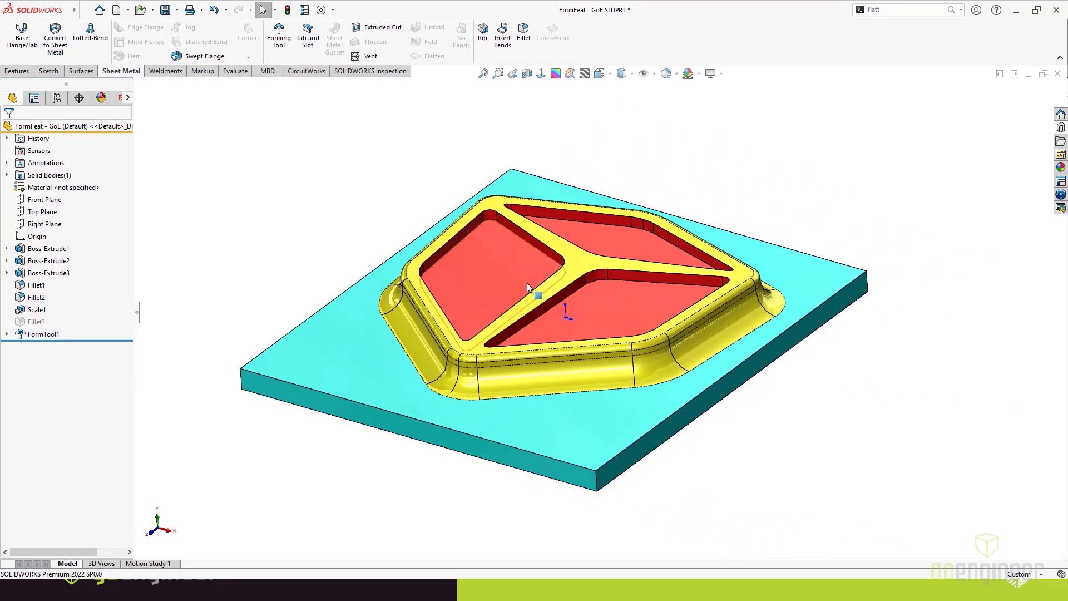
{"action": "scroll", "coordinate": [507, 274], "scroll_direction": "down", "scroll_amount": 2}
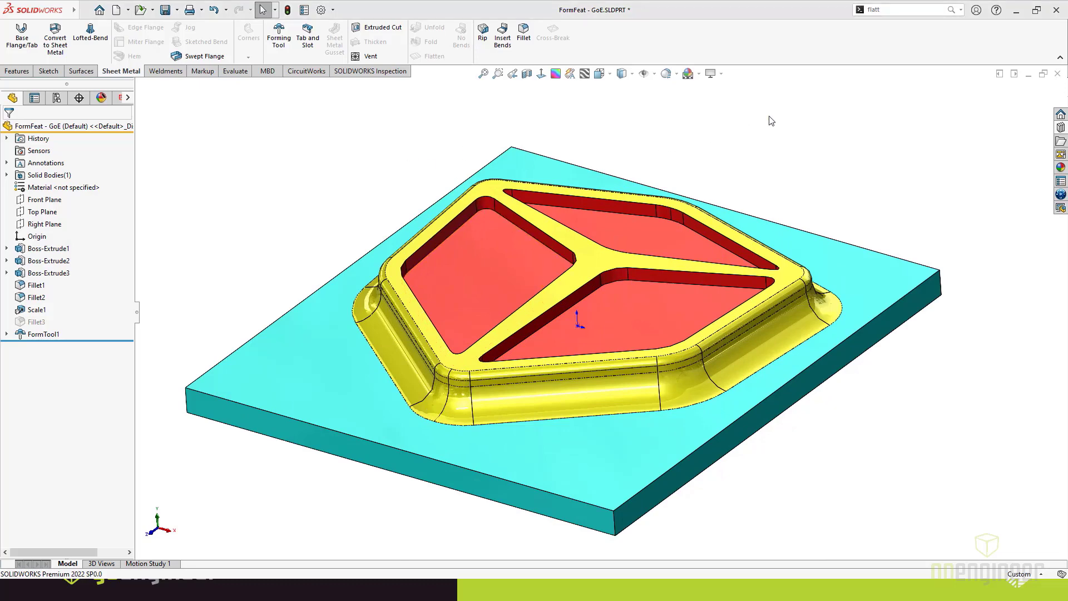
Step: Switch to the Cover_L2_& part and show the forming tools folder of the Design Library
{"action": "key", "text": "alt+Tab"}
{"action": "key", "text": "Escape"}
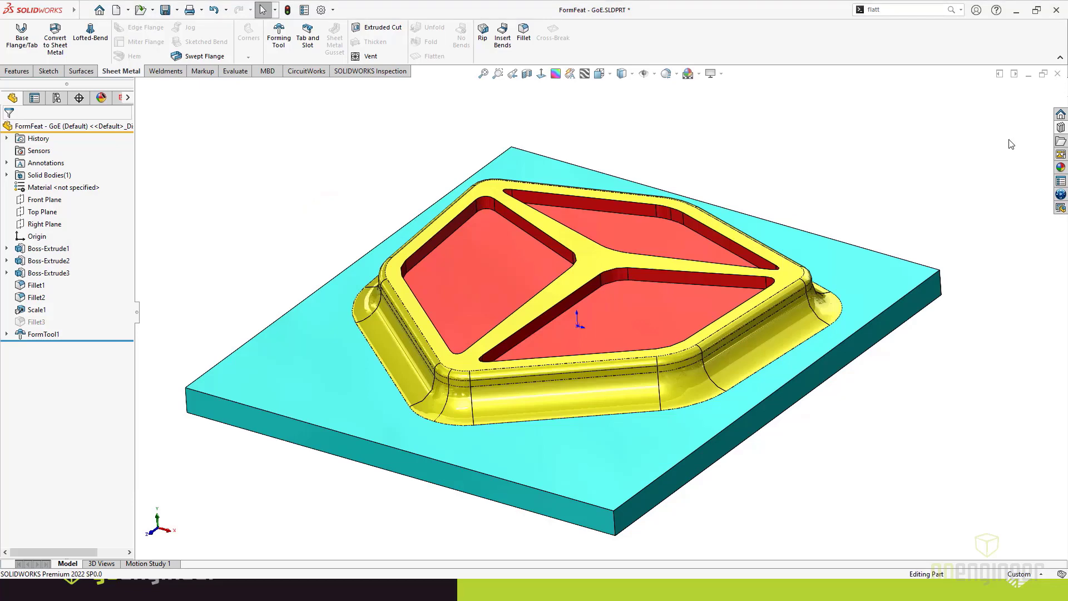
{"action": "key", "text": "ctrl+Tab"}
{"action": "key", "text": "ctrl+Tab"}
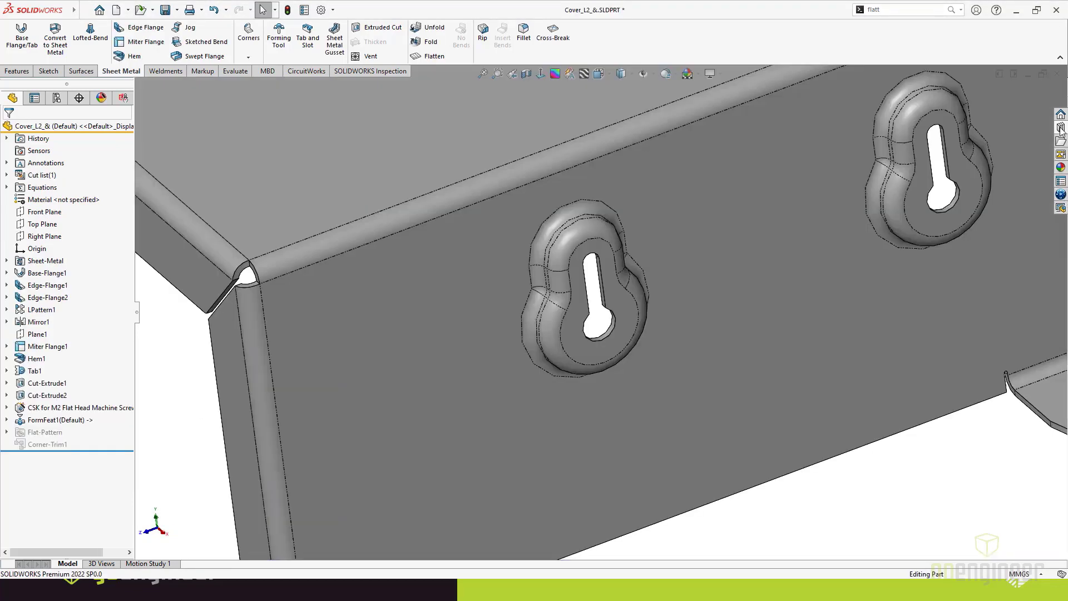
{"action": "left_click", "coordinate": [1060, 133]}
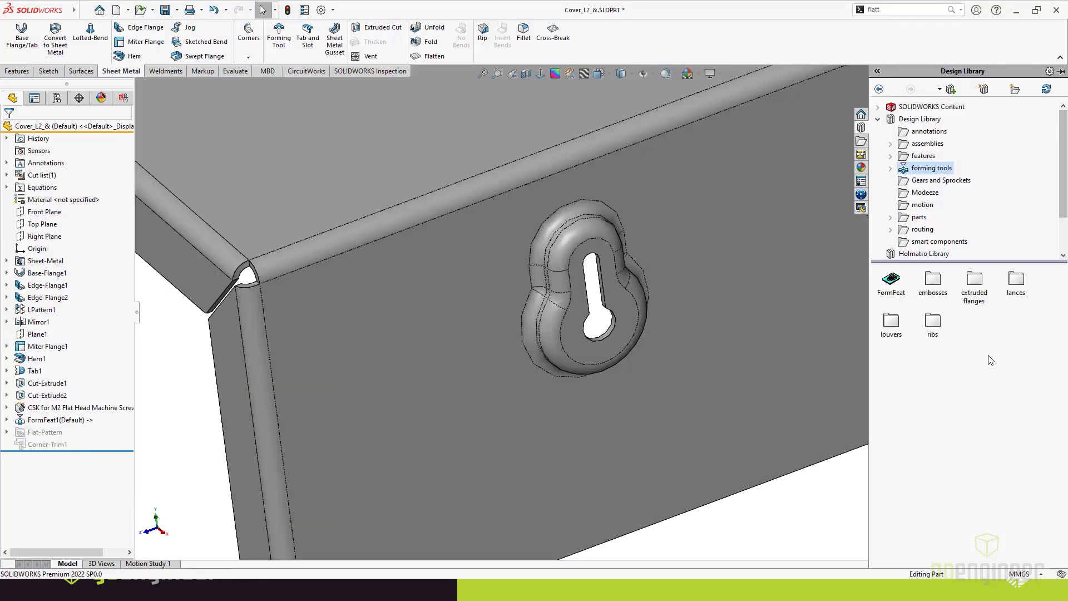
Step: Open the embosses folder of the forming tools and bring the cover's large flat face into view
{"action": "left_click", "coordinate": [942, 280]}
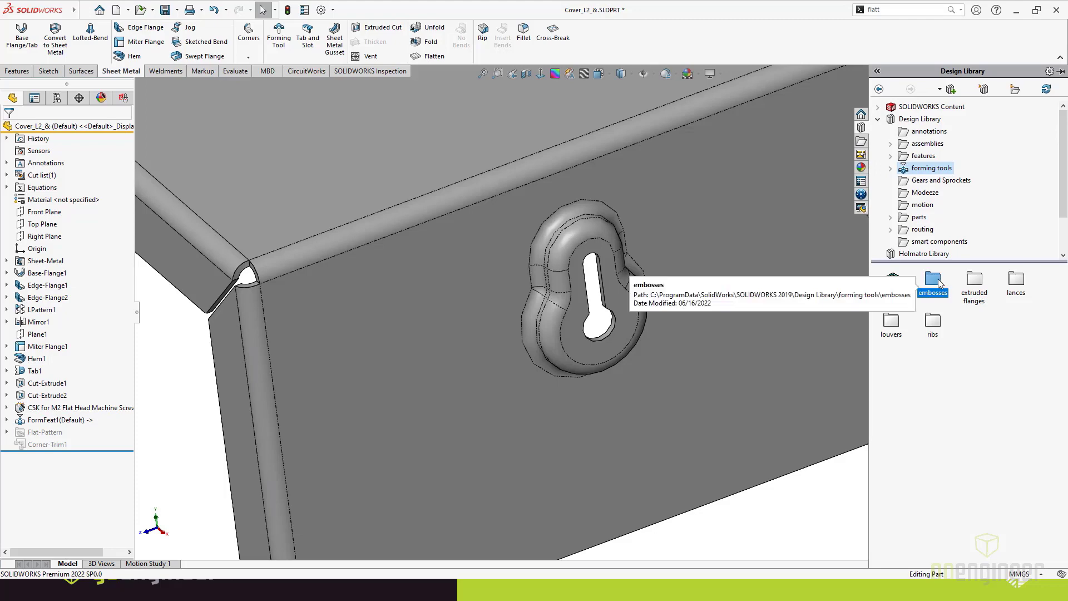
{"action": "double_click", "coordinate": [944, 281]}
{"action": "scroll", "coordinate": [707, 208], "scroll_direction": "up", "scroll_amount": 5}
{"action": "scroll", "coordinate": [664, 183], "scroll_direction": "up", "scroll_amount": 2}
{"action": "middle_click_drag", "start_coordinate": [618, 134], "coordinate": [614, 364], "text": "ctrl"}
Step: Try to place the FormFeat - GoE forming tool on the cover's large face and close the open FormFeat - GoE part without saving
{"action": "left_click_drag", "start_coordinate": [1011, 407], "coordinate": [524, 232]}
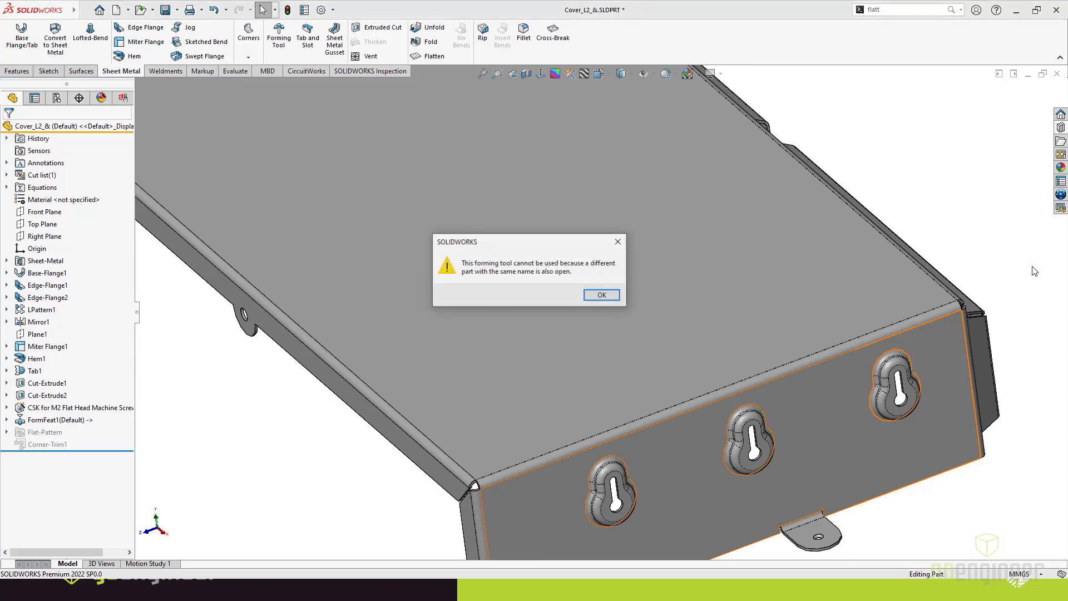
{"action": "left_click", "coordinate": [604, 296]}
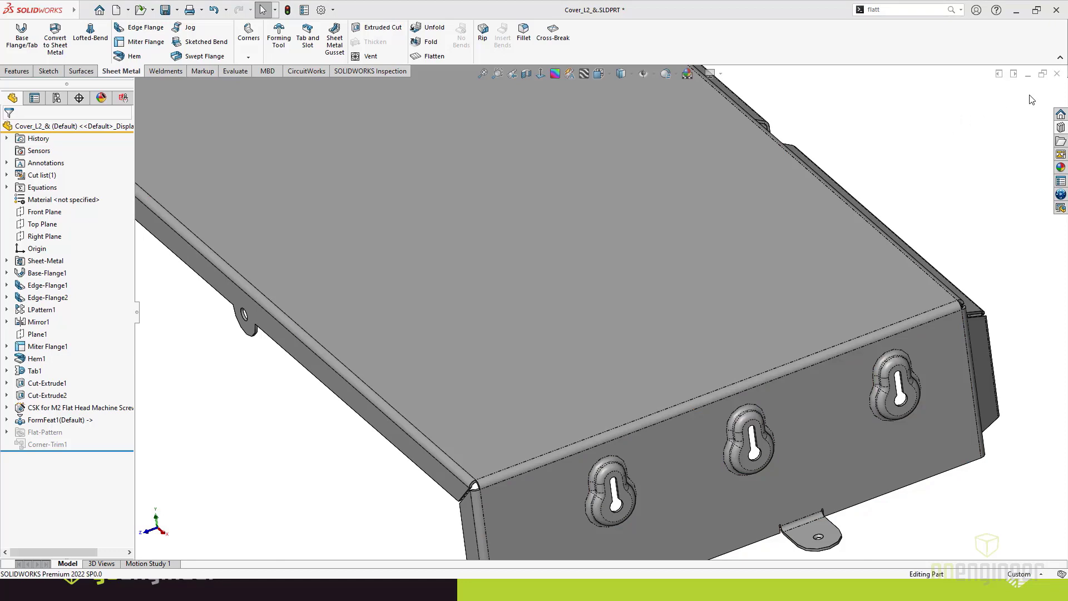
{"action": "key", "text": "ctrl+Tab"}
{"action": "left_click", "coordinate": [1057, 73]}
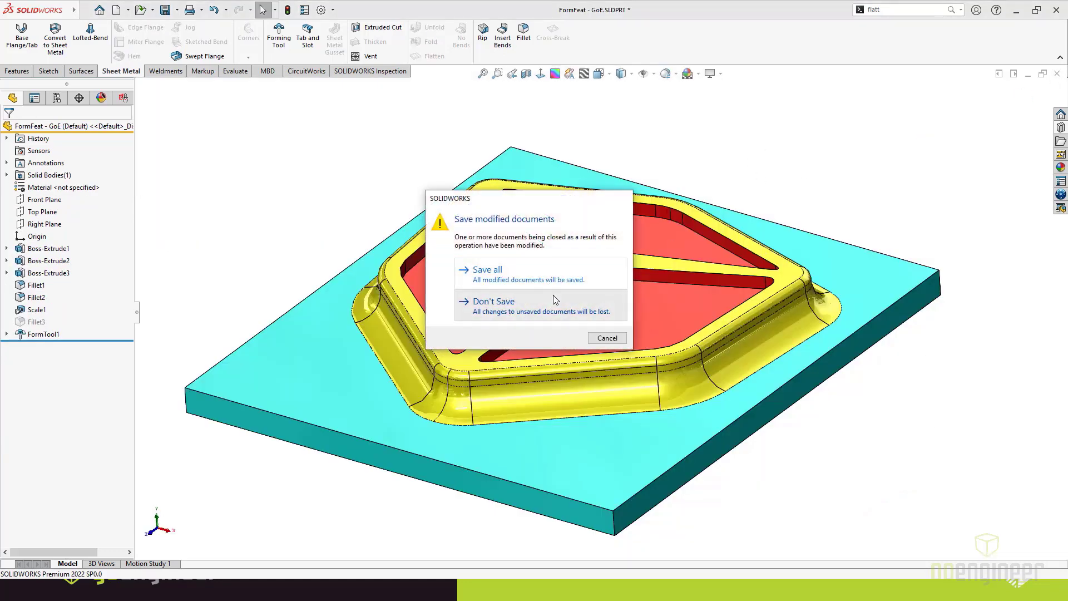
{"action": "left_click", "coordinate": [552, 299]}
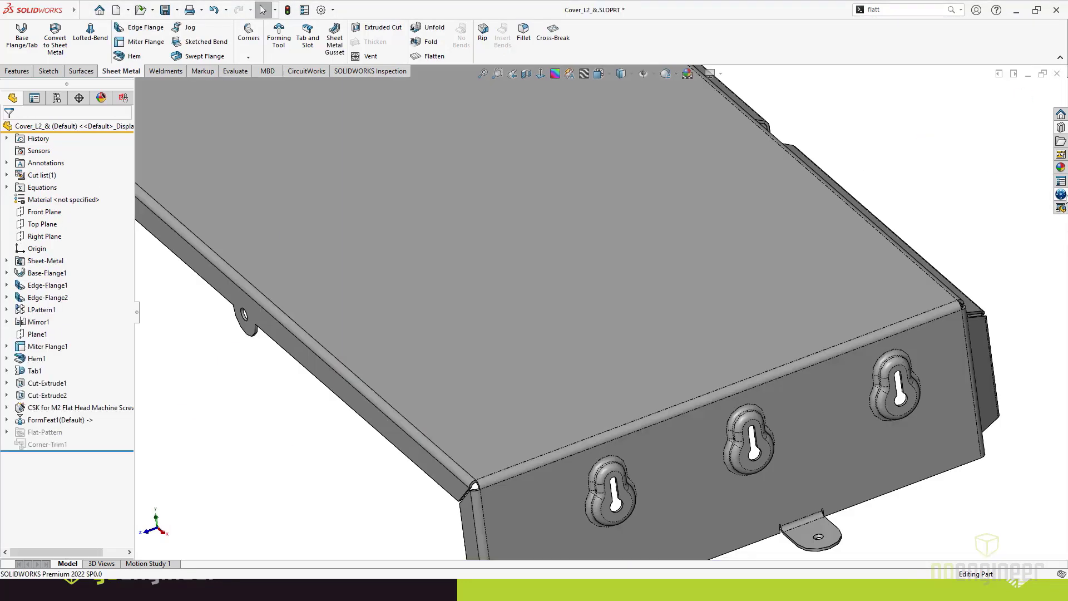
Step: Place the FormFeat - GoE forming tool from the embosses folder on the cover's large flat face, flipped to form outward
{"action": "left_click", "coordinate": [1060, 128]}
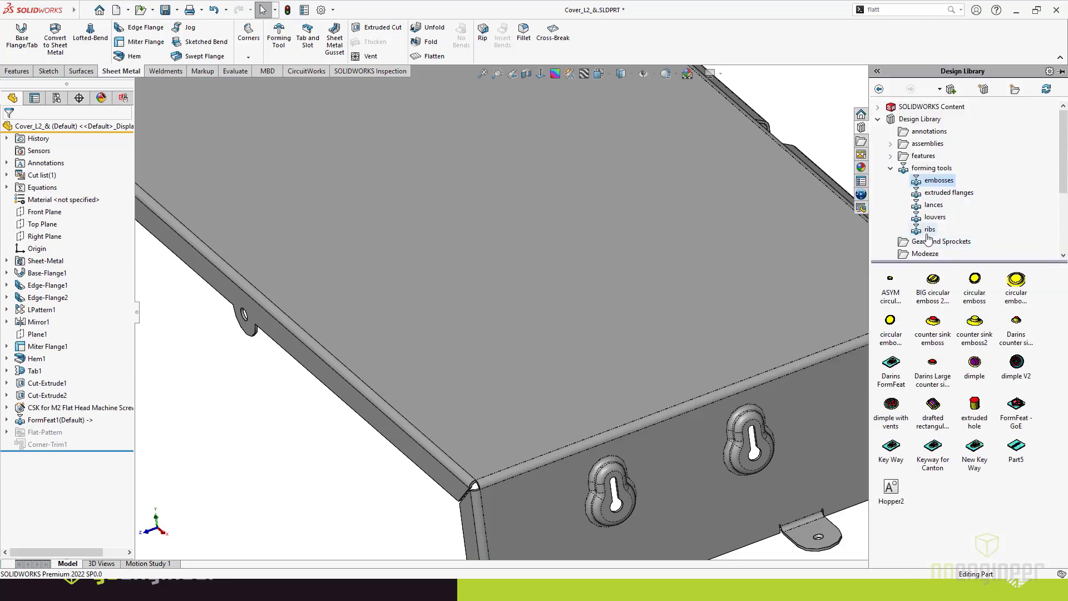
{"action": "left_click_drag", "start_coordinate": [1018, 411], "coordinate": [545, 241]}
{"action": "key", "text": "Tab"}
{"action": "key", "text": "Tab"}
{"action": "key", "text": "Tab"}
{"action": "key", "text": "Tab"}
{"action": "key", "text": "Tab"}
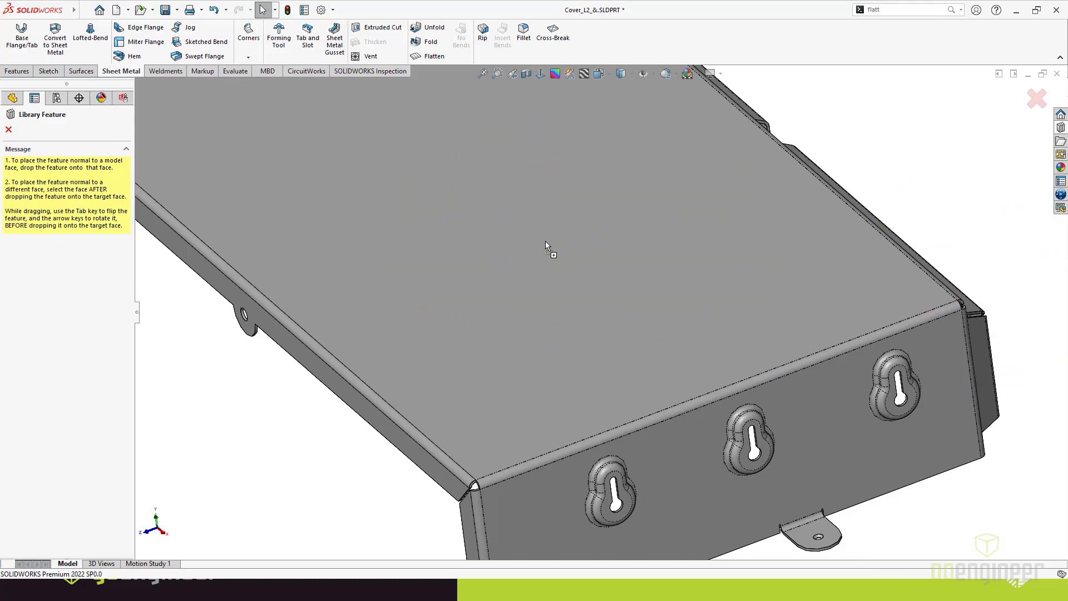
{"action": "middle_click_drag", "start_coordinate": [506, 302], "coordinate": [555, 304]}
{"action": "scroll", "coordinate": [372, 233], "scroll_direction": "up", "scroll_amount": 2}
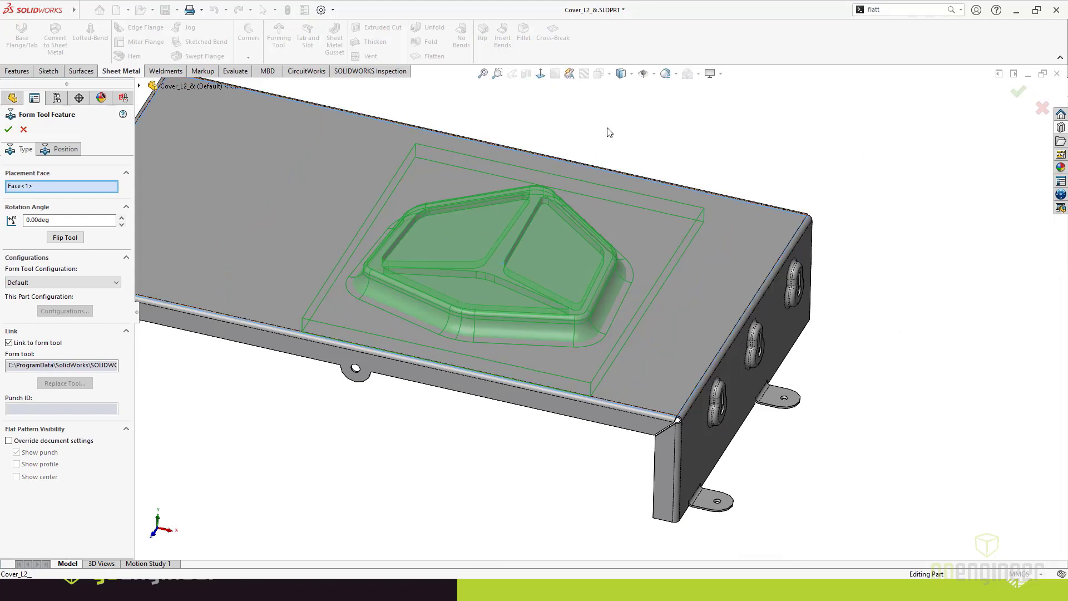
Step: Shift the form tool's centre point farther from the keyhole end toward the middle of the cover and finish the feature
{"action": "left_click", "coordinate": [60, 150]}
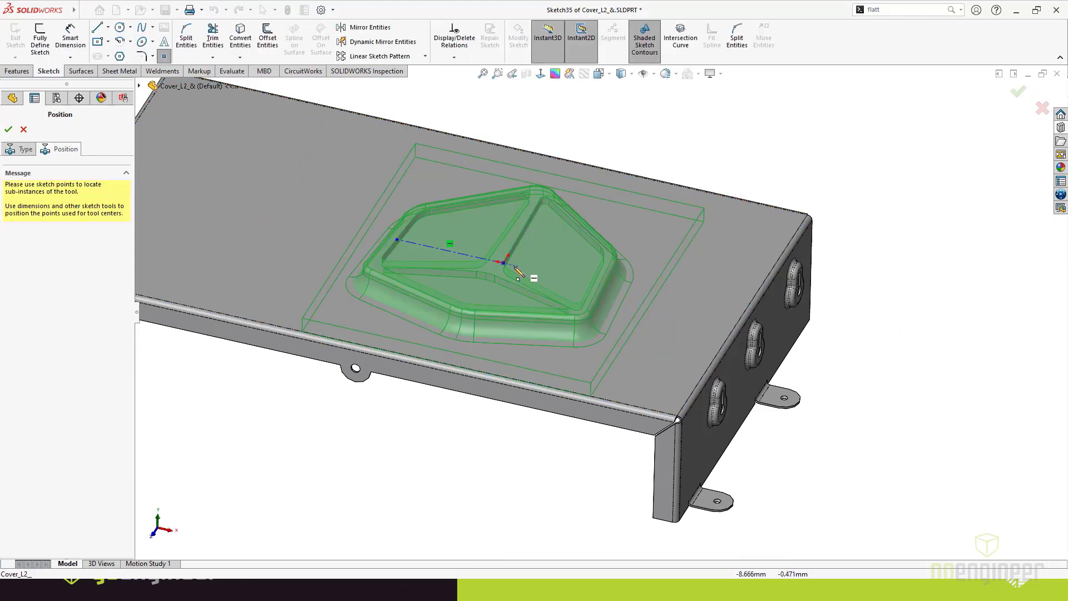
{"action": "key", "text": "Escape"}
{"action": "left_click_drag", "start_coordinate": [503, 263], "coordinate": [435, 240]}
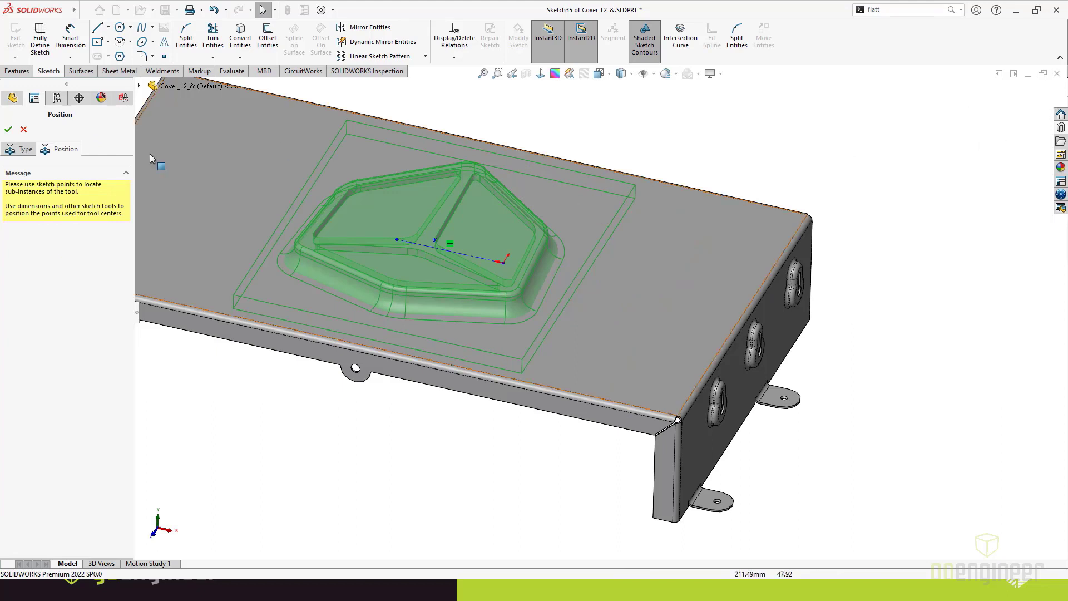
{"action": "left_click", "coordinate": [8, 131]}
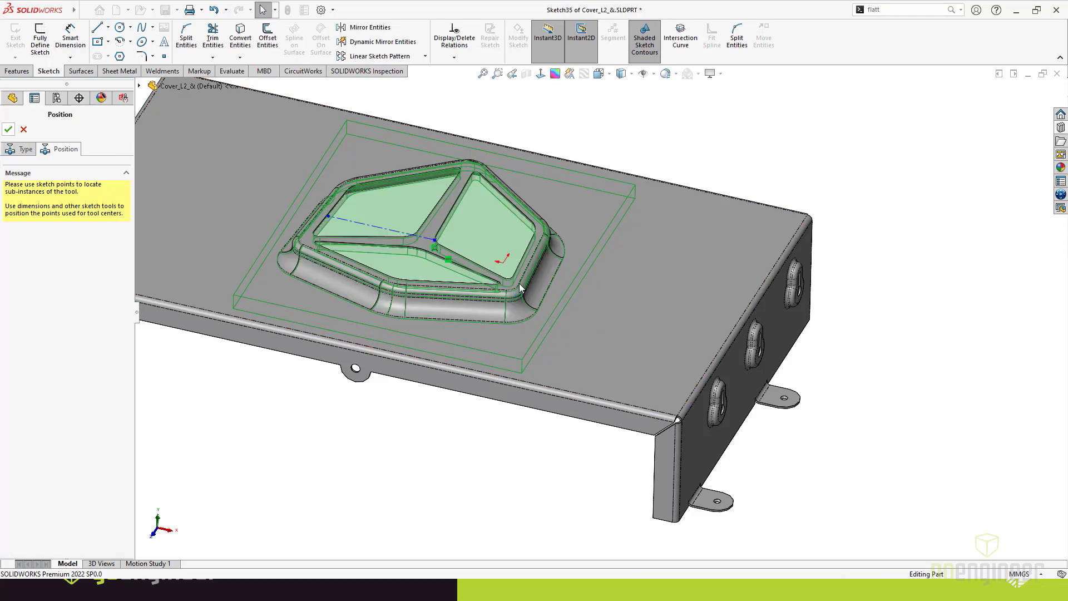
Step: Examine the formed emboss, its rounded edges and its three openings from both sides of the cover
{"action": "middle_click_drag", "start_coordinate": [474, 434], "coordinate": [351, 202]}
{"action": "scroll", "coordinate": [351, 203], "scroll_direction": "down", "scroll_amount": 5}
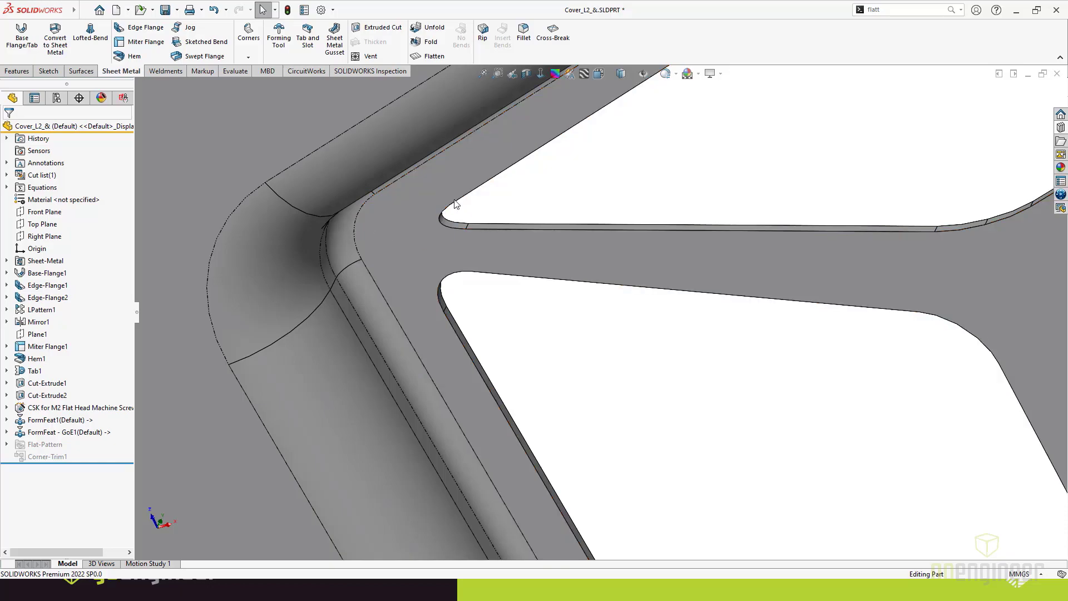
{"action": "scroll", "coordinate": [584, 193], "scroll_direction": "up", "scroll_amount": 6}
{"action": "middle_click_drag", "start_coordinate": [669, 216], "coordinate": [432, 217]}
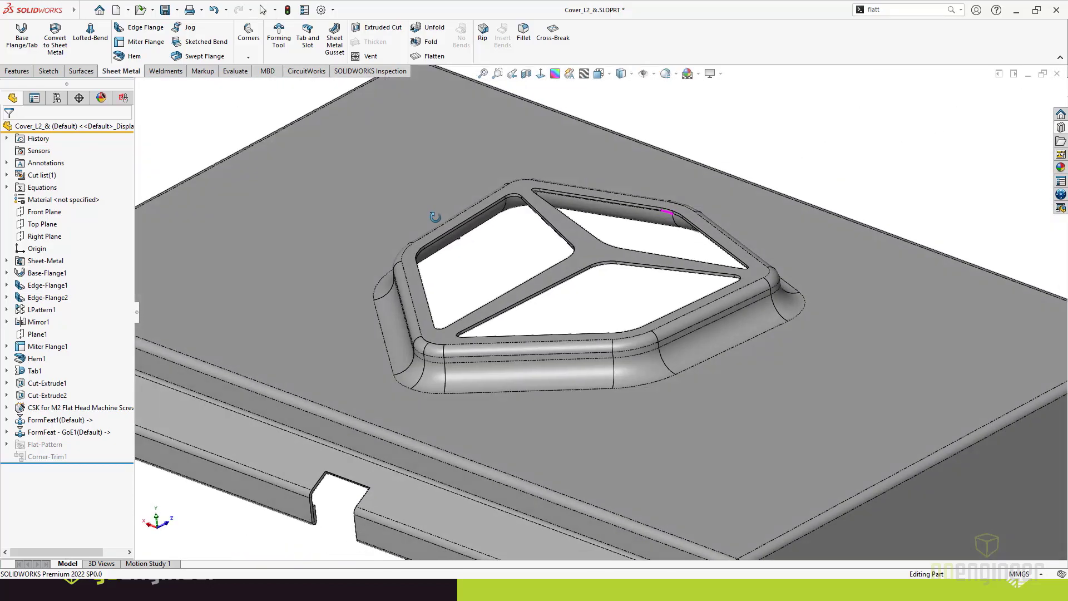
{"action": "scroll", "coordinate": [643, 179], "scroll_direction": "up", "scroll_amount": 3}
{"action": "middle_click_drag", "start_coordinate": [762, 198], "coordinate": [746, 229]}
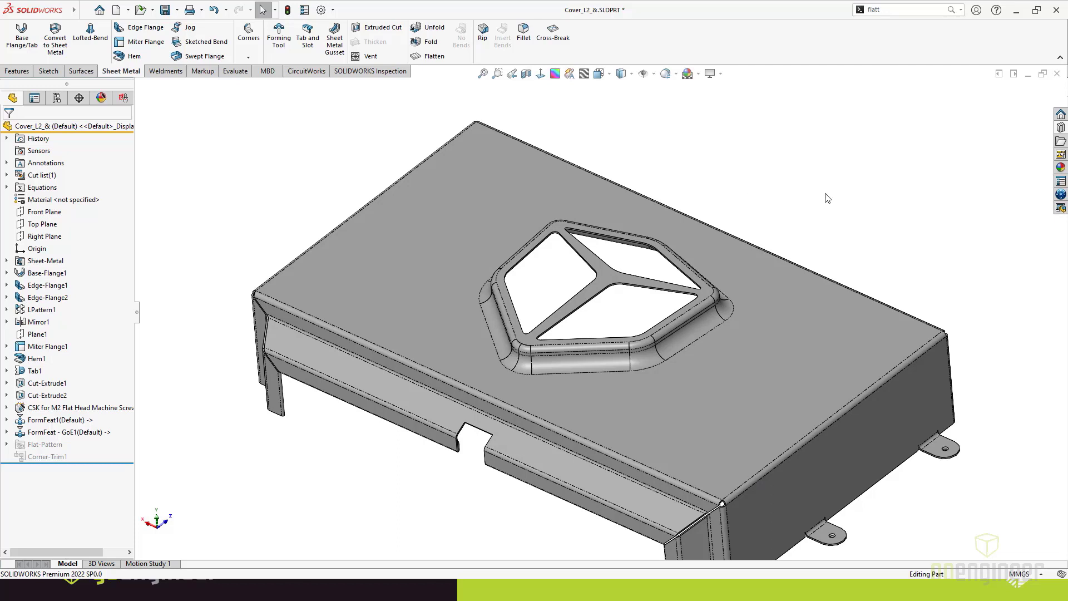
{"action": "scroll", "coordinate": [807, 145], "scroll_direction": "up", "scroll_amount": 4}
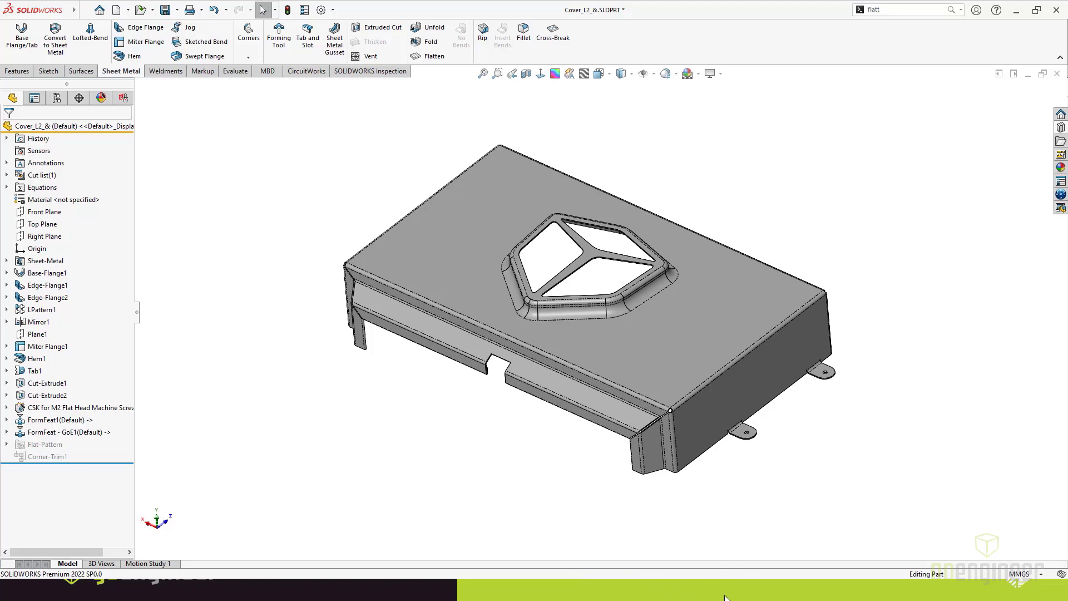
Step: Place the FormFeat forming tool from the forming tools folder on the plain end wall opposite the existing keyholes
{"action": "scroll", "coordinate": [796, 435], "scroll_direction": "down", "scroll_amount": 6}
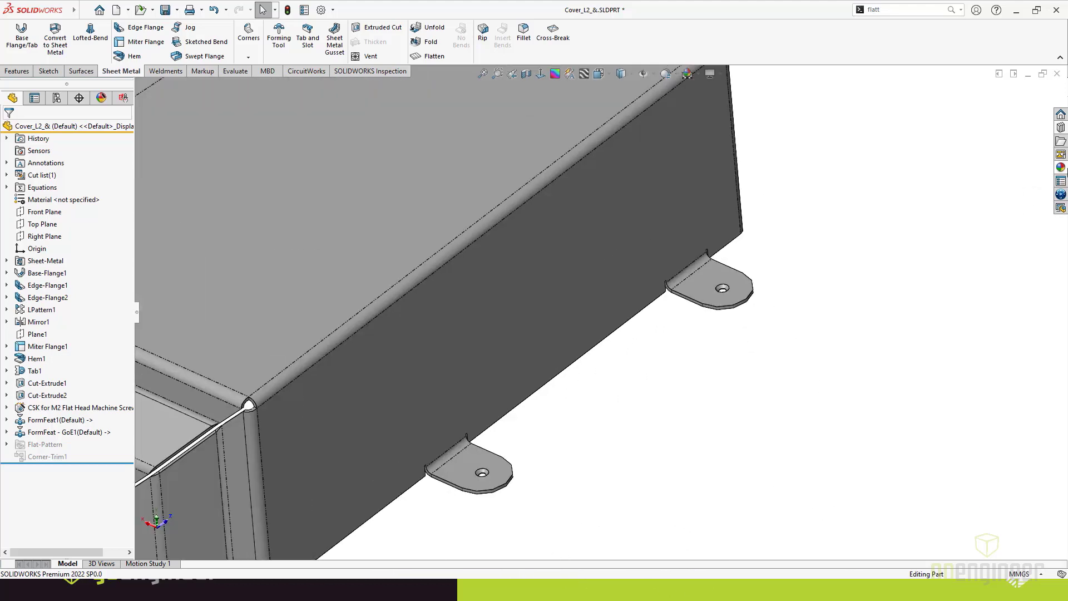
{"action": "left_click", "coordinate": [1060, 128]}
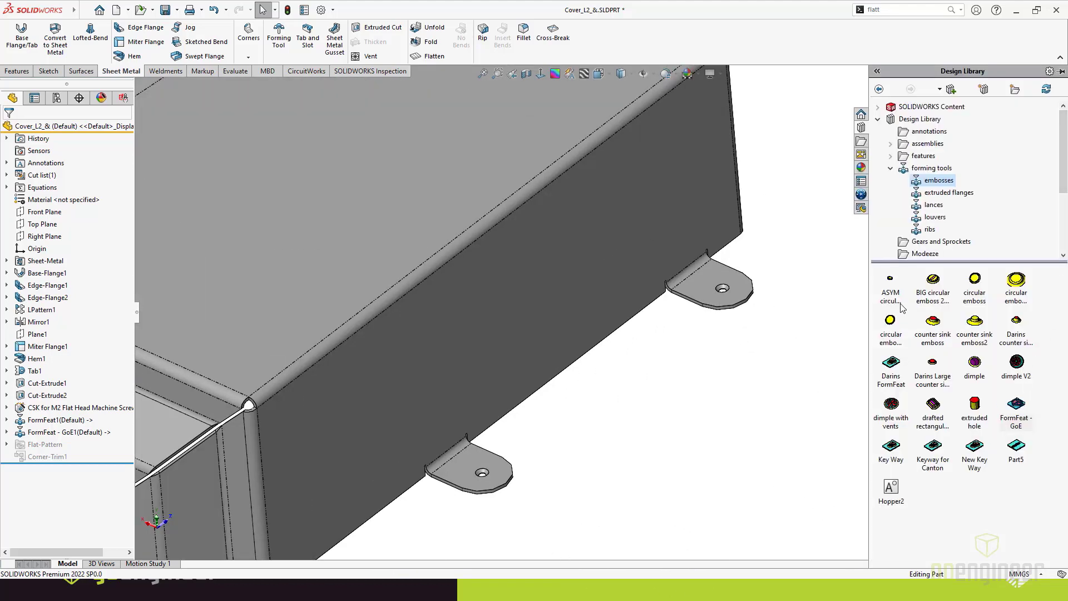
{"action": "left_click", "coordinate": [932, 168]}
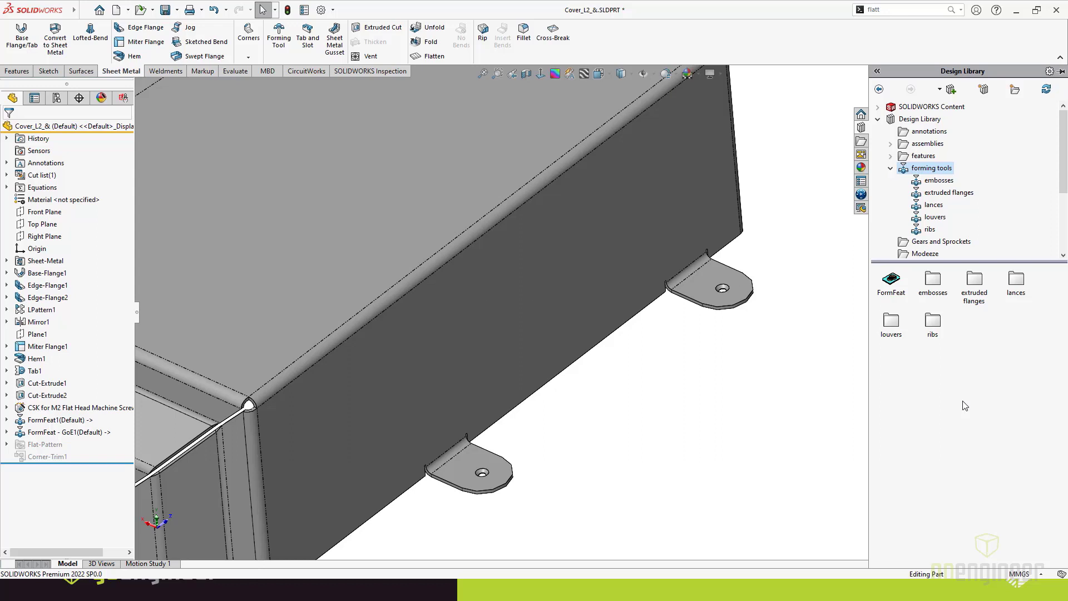
{"action": "left_click_drag", "start_coordinate": [895, 281], "coordinate": [428, 372]}
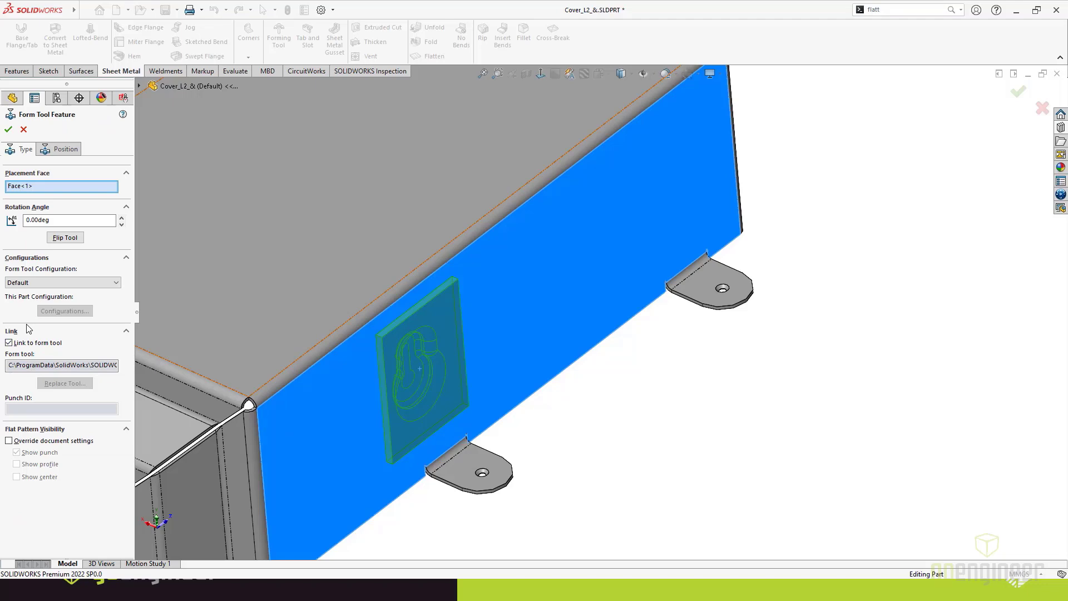
Step: Switch Link to form tool off and back on, and finish the keyhole form feature
{"action": "left_click", "coordinate": [9, 344]}
{"action": "left_click", "coordinate": [1061, 128]}
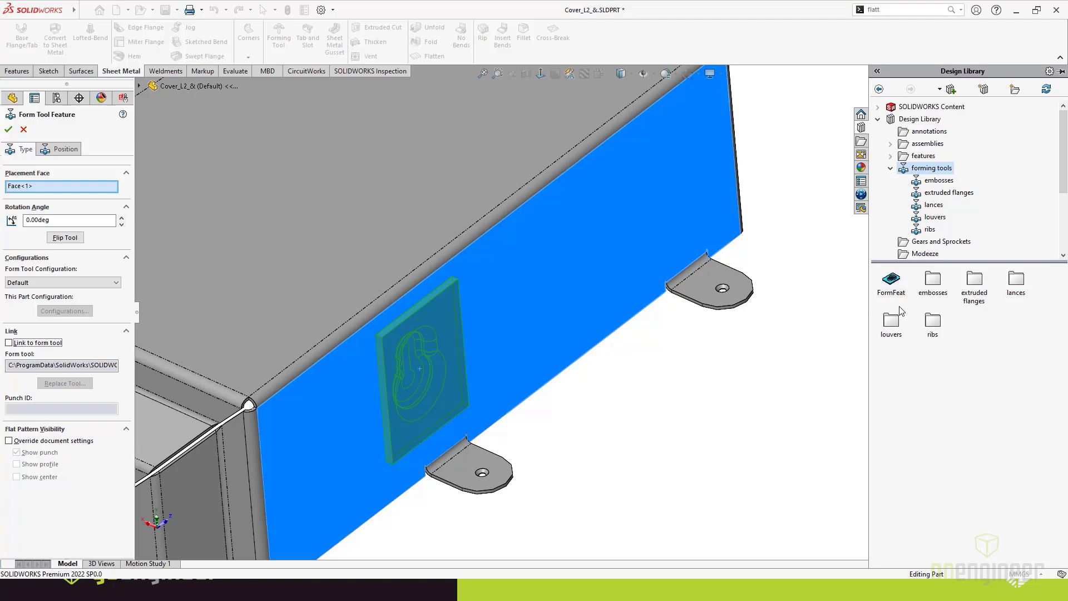
{"action": "left_click", "coordinate": [9, 343]}
{"action": "left_click", "coordinate": [8, 129]}
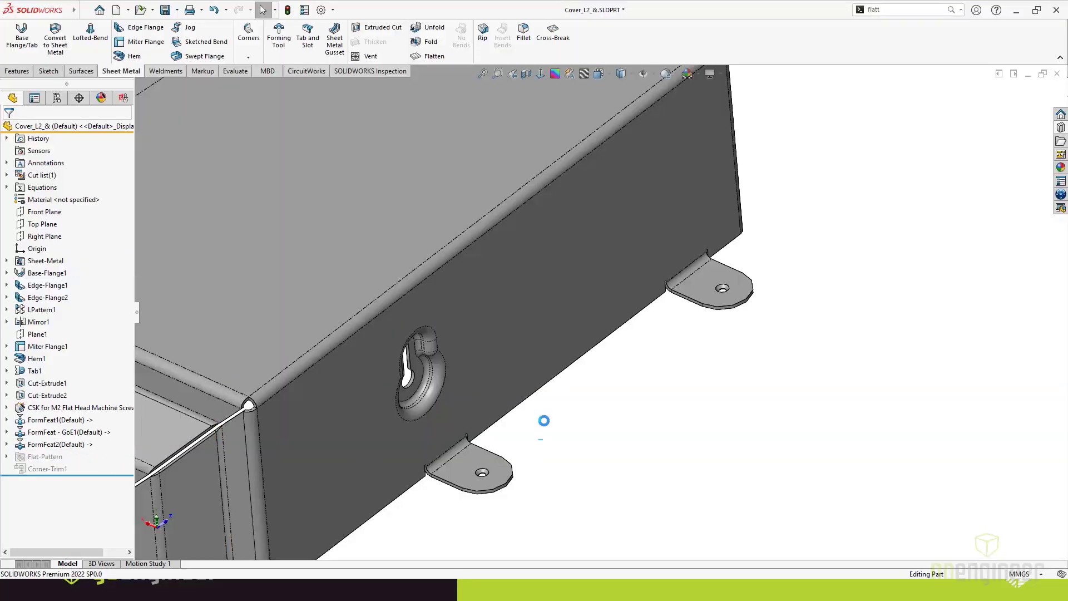
Step: Flatten the cover to view its formed features in the flat pattern, and fold it back up
{"action": "scroll", "coordinate": [682, 276], "scroll_direction": "up", "scroll_amount": 6}
{"action": "scroll", "coordinate": [683, 280], "scroll_direction": "up", "scroll_amount": 1}
{"action": "middle_click_drag", "start_coordinate": [757, 273], "coordinate": [878, 302], "text": "ctrl"}
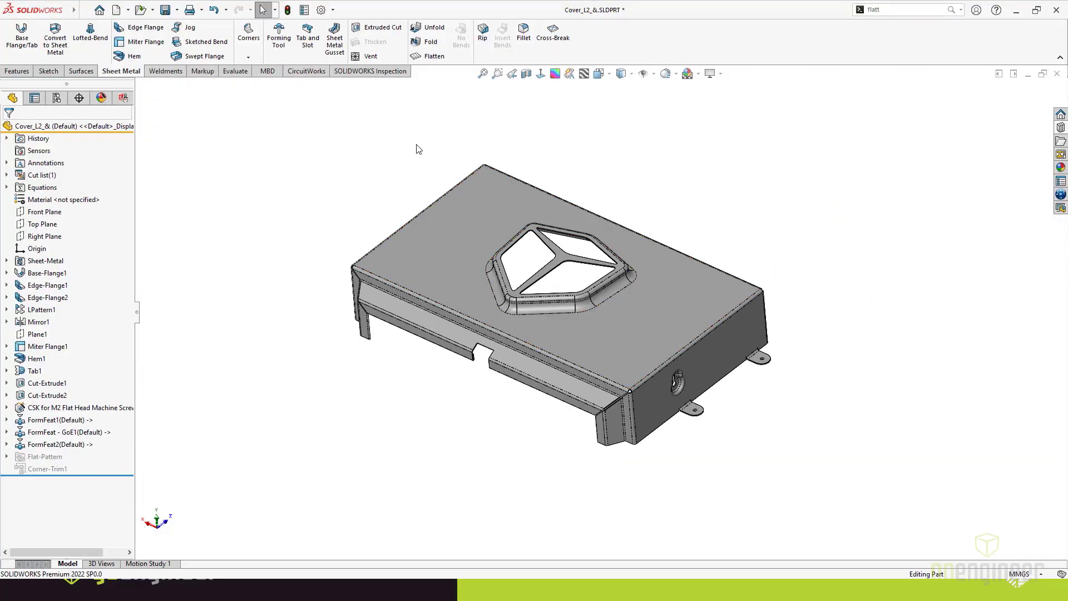
{"action": "scroll", "coordinate": [675, 380], "scroll_direction": "down", "scroll_amount": 3}
{"action": "left_click", "coordinate": [430, 56]}
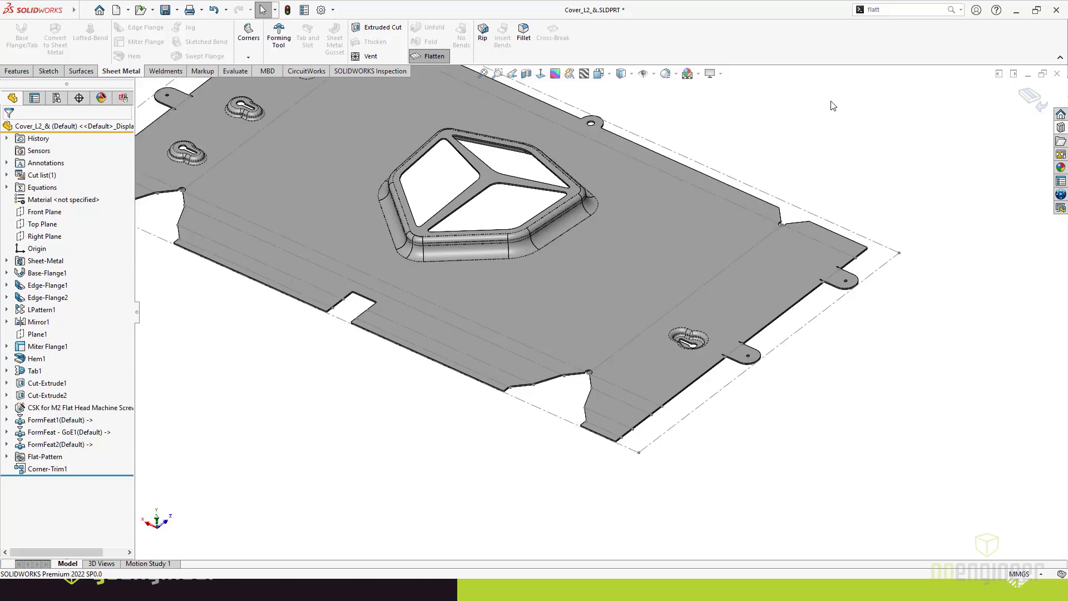
{"action": "left_click", "coordinate": [1030, 98]}
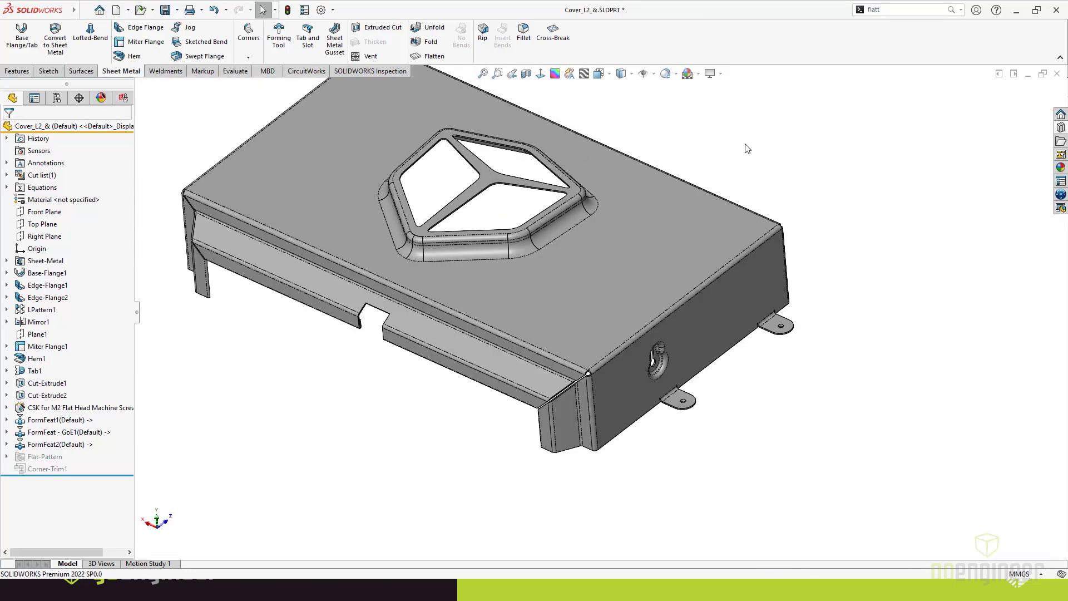
{"action": "middle_click_drag", "start_coordinate": [712, 155], "coordinate": [776, 193], "text": "ctrl"}
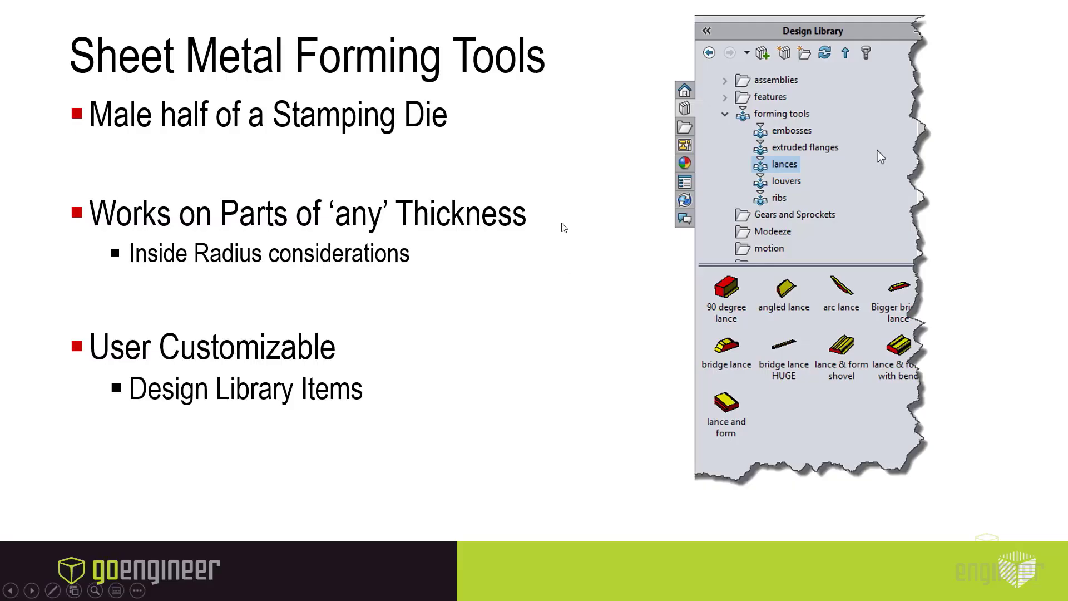
{"action": "left_click", "coordinate": [548, 268]}
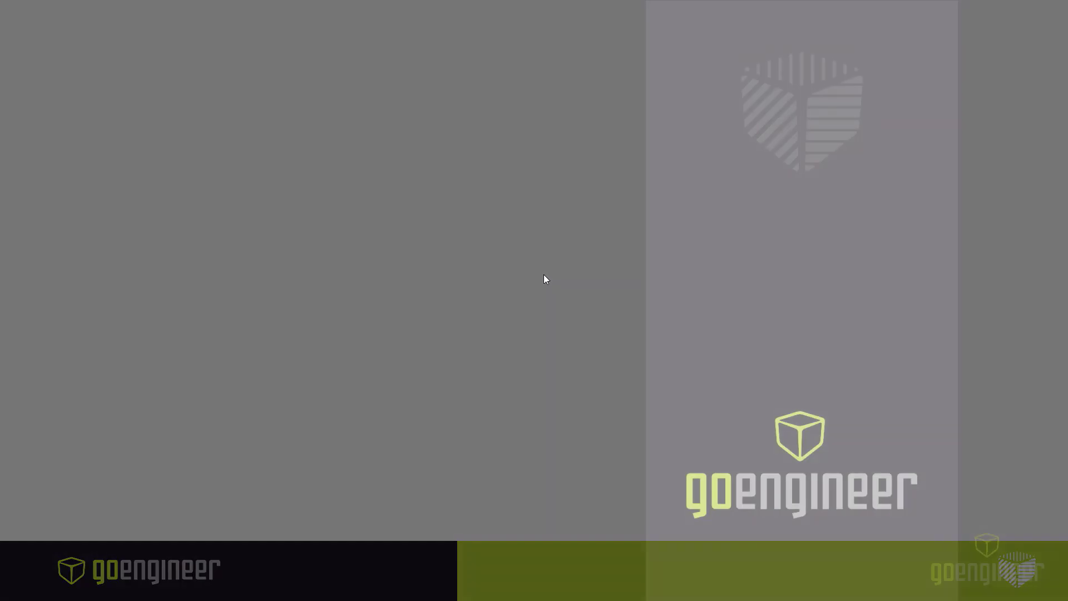
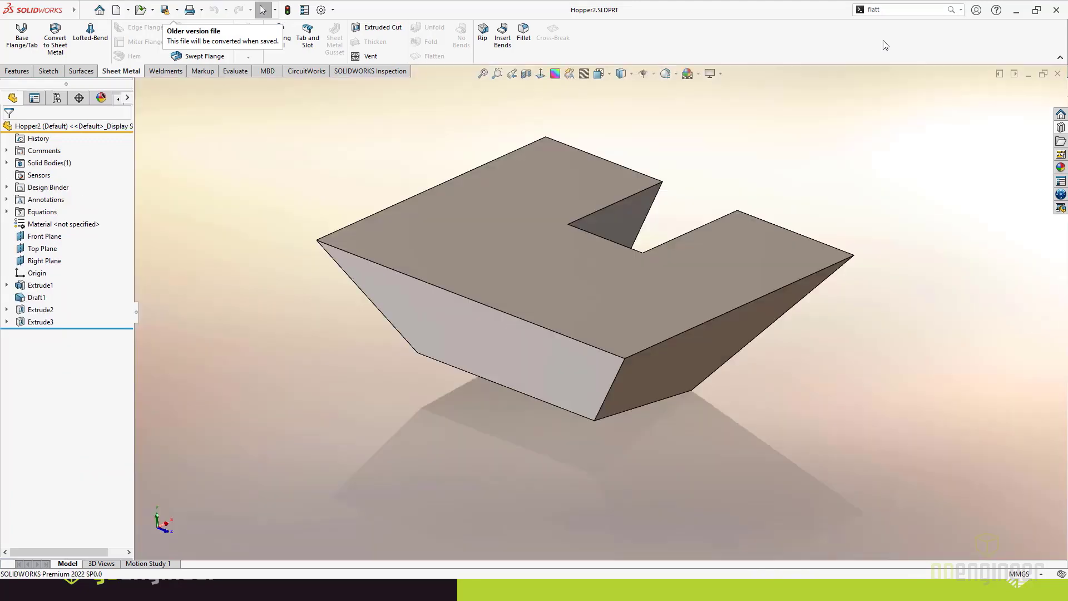
Step: Roll the Hopper2 part back to just after Extrude1 and highlight the sketch behind that extrusion
{"action": "middle_click_drag", "start_coordinate": [853, 323], "coordinate": [900, 317]}
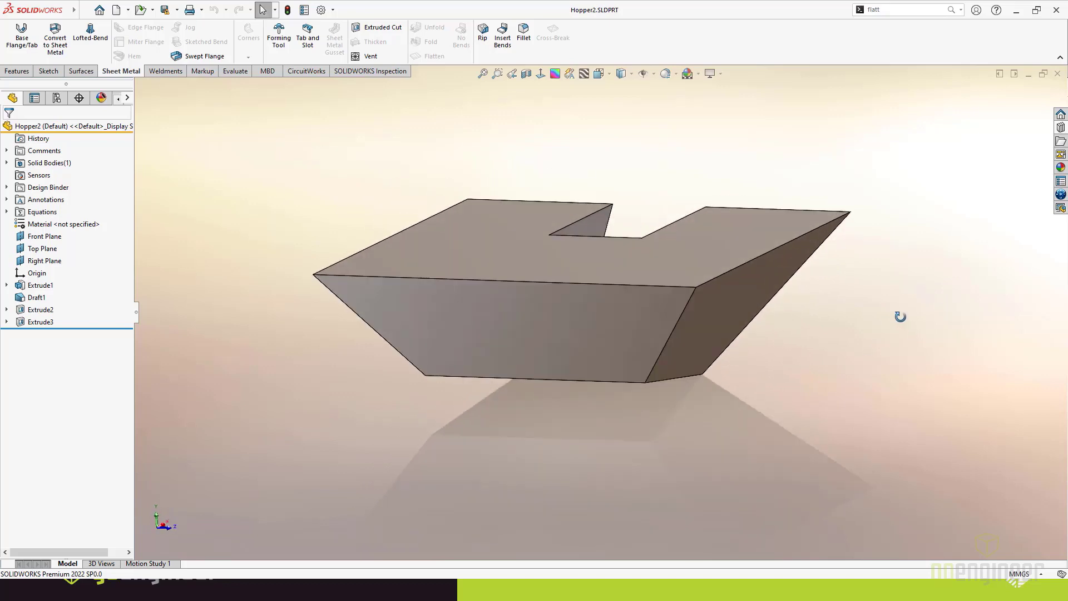
{"action": "middle_click_drag", "start_coordinate": [605, 129], "coordinate": [580, 199]}
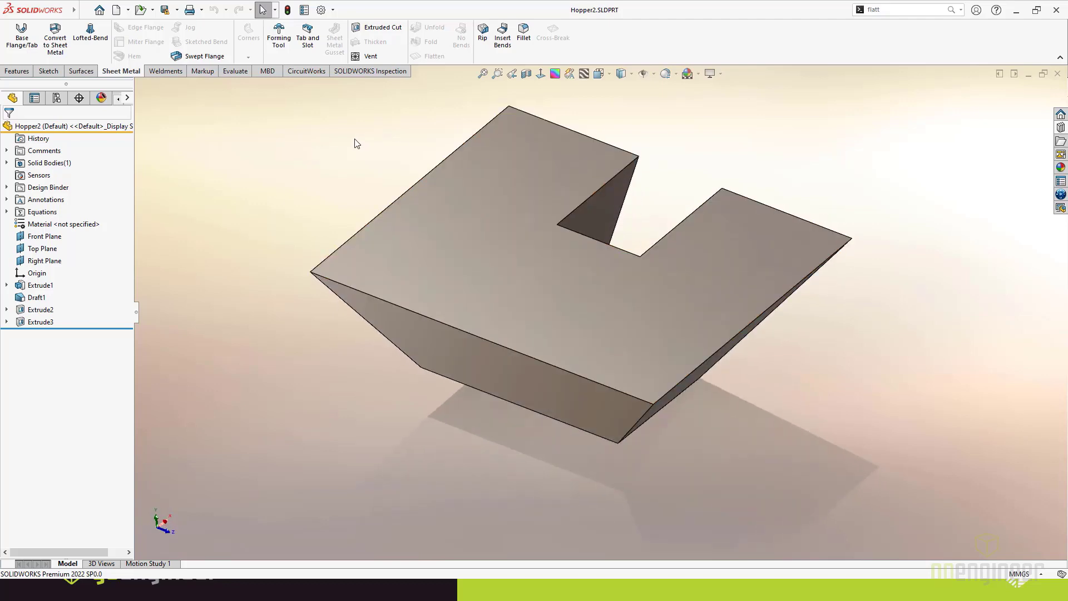
{"action": "left_click_drag", "start_coordinate": [110, 328], "coordinate": [107, 291]}
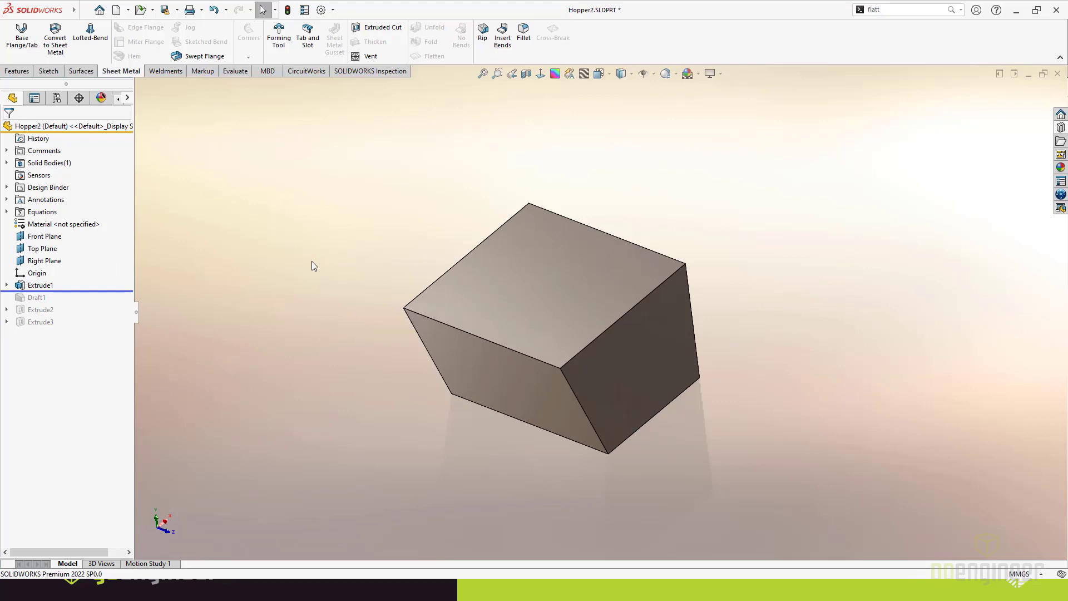
{"action": "middle_click_drag", "start_coordinate": [311, 261], "coordinate": [535, 377]}
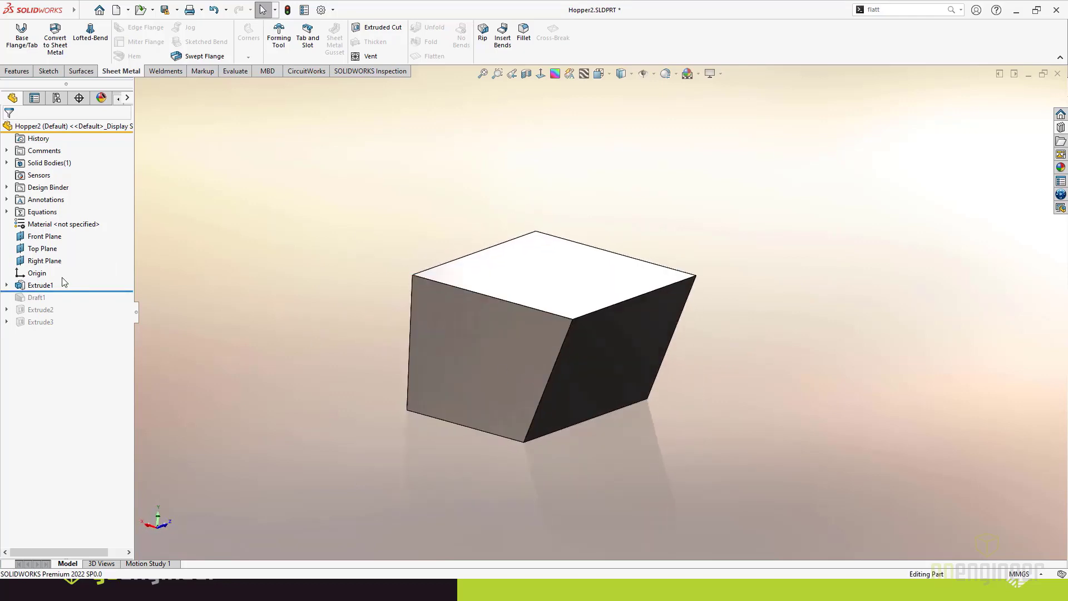
{"action": "left_click", "coordinate": [7, 285]}
{"action": "left_click", "coordinate": [56, 297]}
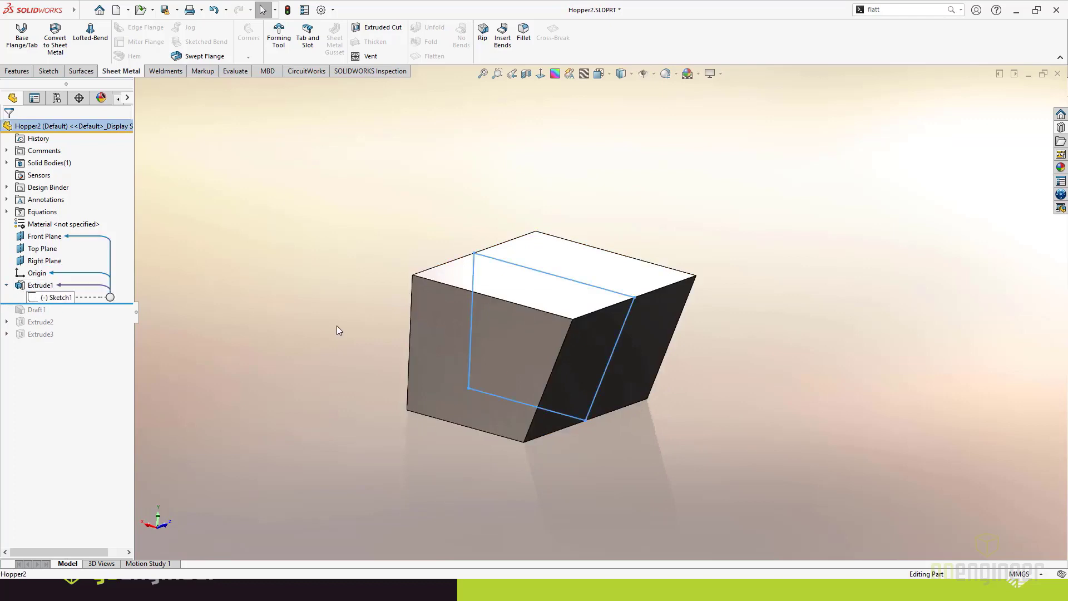
{"action": "mouse_move", "coordinate": [336, 325]}
{"action": "middle_mouse_down"}
{"action": "mouse_move", "coordinate": [390, 291]}
{"action": "mouse_move", "coordinate": [339, 332]}
{"action": "middle_mouse_up"}
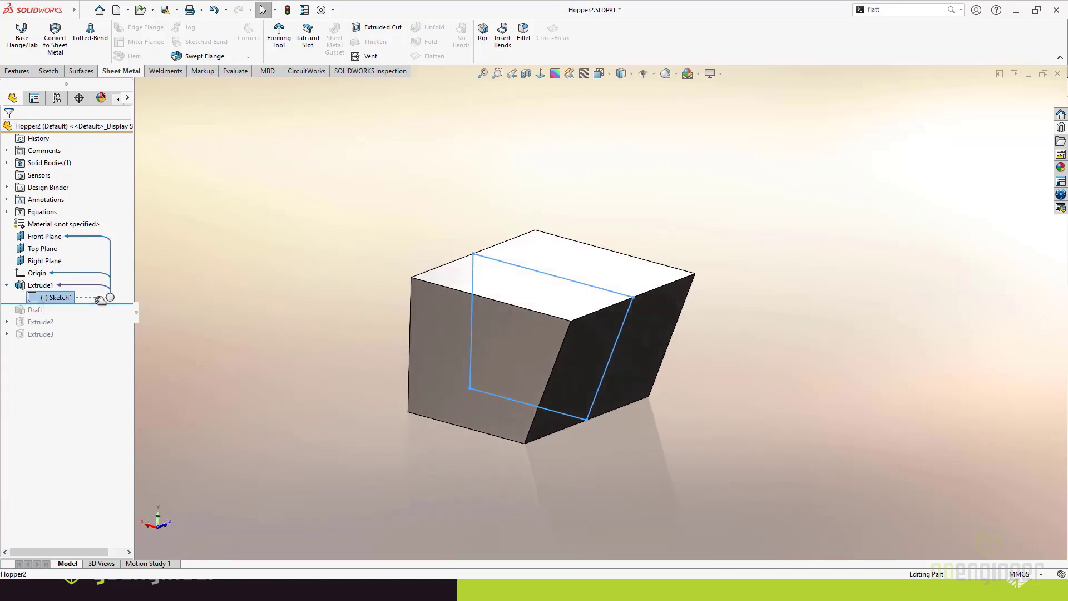
Step: Roll the hopper forward through Draft1, Extrude2 and Extrude3, and inspect the complete solid body from several angles
{"action": "left_click_drag", "start_coordinate": [99, 305], "coordinate": [103, 327]}
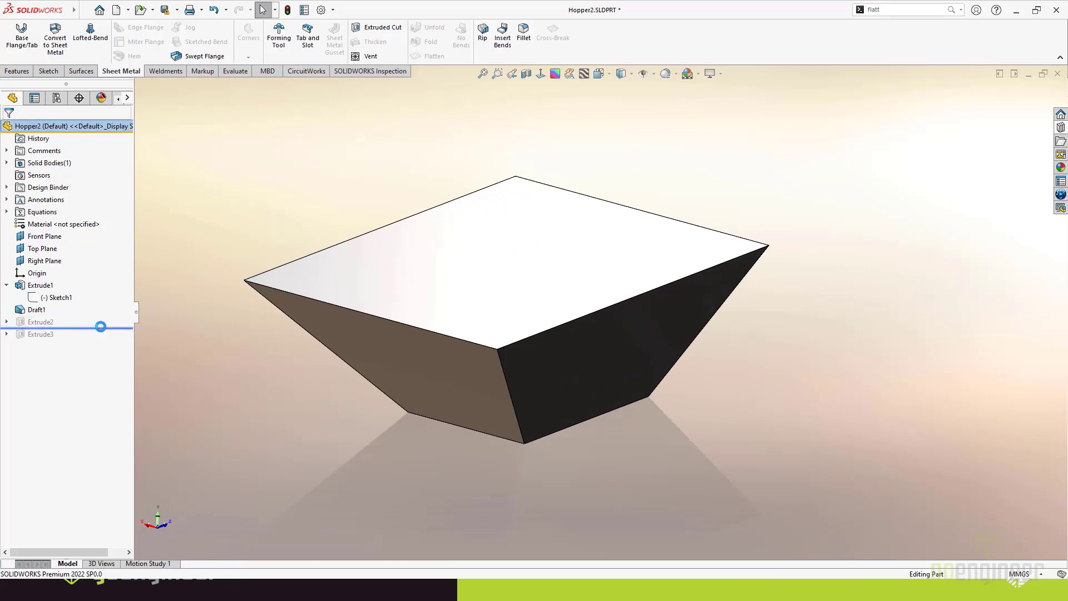
{"action": "middle_click_drag", "start_coordinate": [434, 246], "coordinate": [500, 180]}
{"action": "left_click_drag", "start_coordinate": [103, 327], "coordinate": [109, 341]}
{"action": "middle_click_drag", "start_coordinate": [648, 244], "coordinate": [779, 306]}
{"action": "middle_click_drag", "start_coordinate": [683, 285], "coordinate": [667, 256]}
{"action": "middle_click_drag", "start_coordinate": [648, 174], "coordinate": [733, 199], "text": "ctrl"}
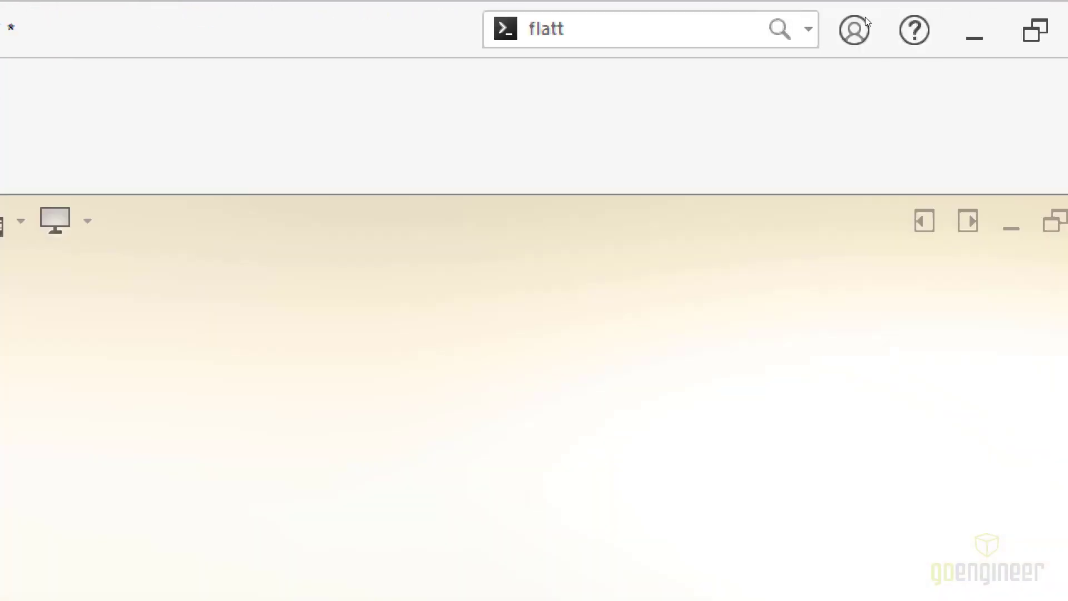
Step: Switch the search scope to Files and Models and search for "flatt"
{"action": "left_click", "coordinate": [808, 29]}
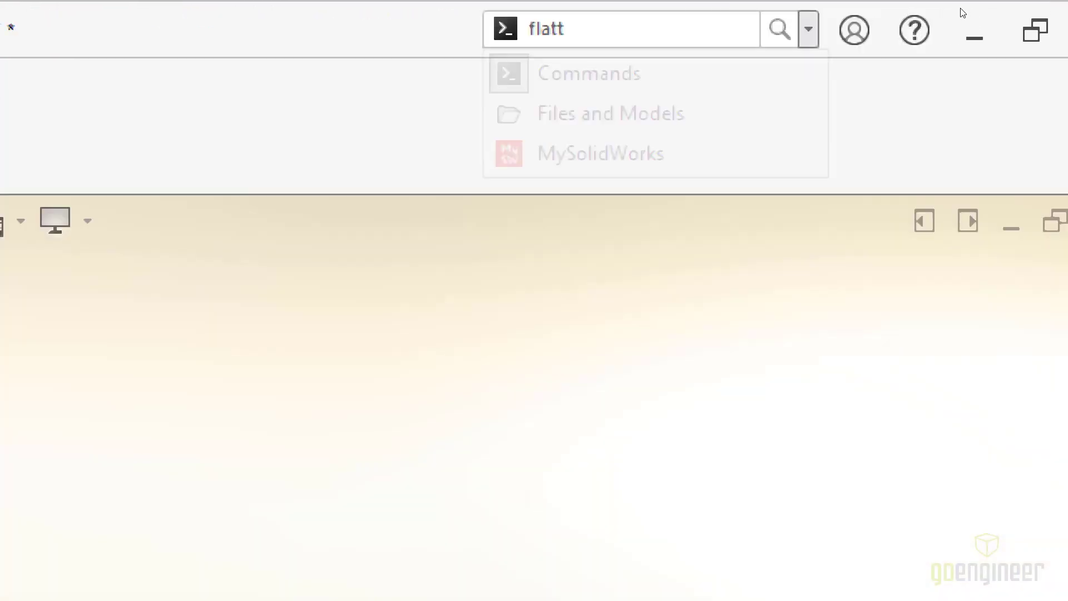
{"action": "key", "text": "Return"}
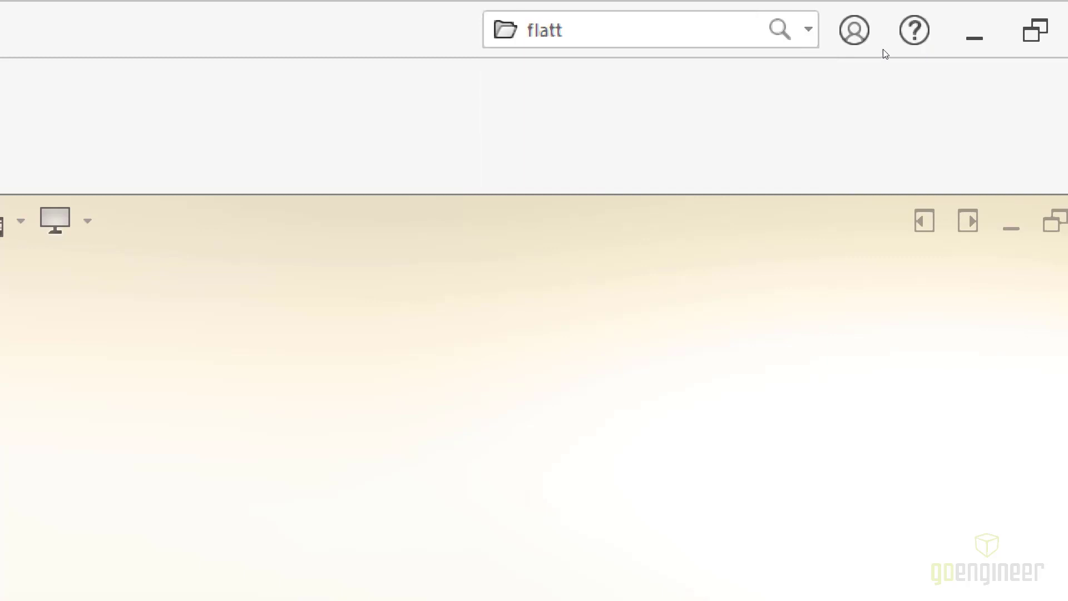
{"action": "left_click", "coordinate": [606, 31]}
{"action": "key", "text": "Return"}
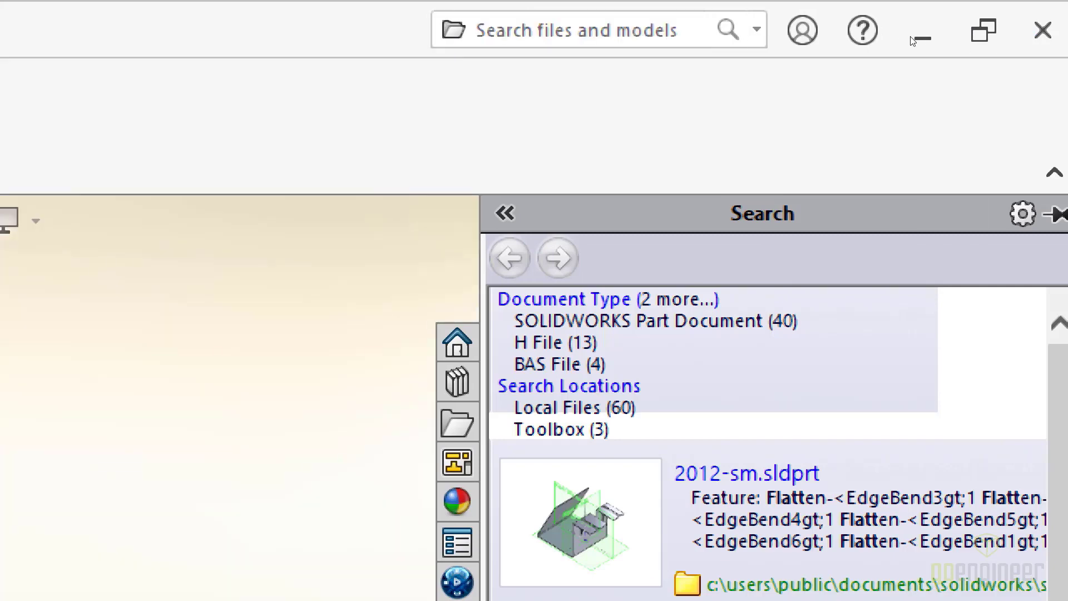
Step: Switch the search scope back to Commands and look up Convert to Sheet Metal by searching for "convert"
{"action": "left_click", "coordinate": [757, 30]}
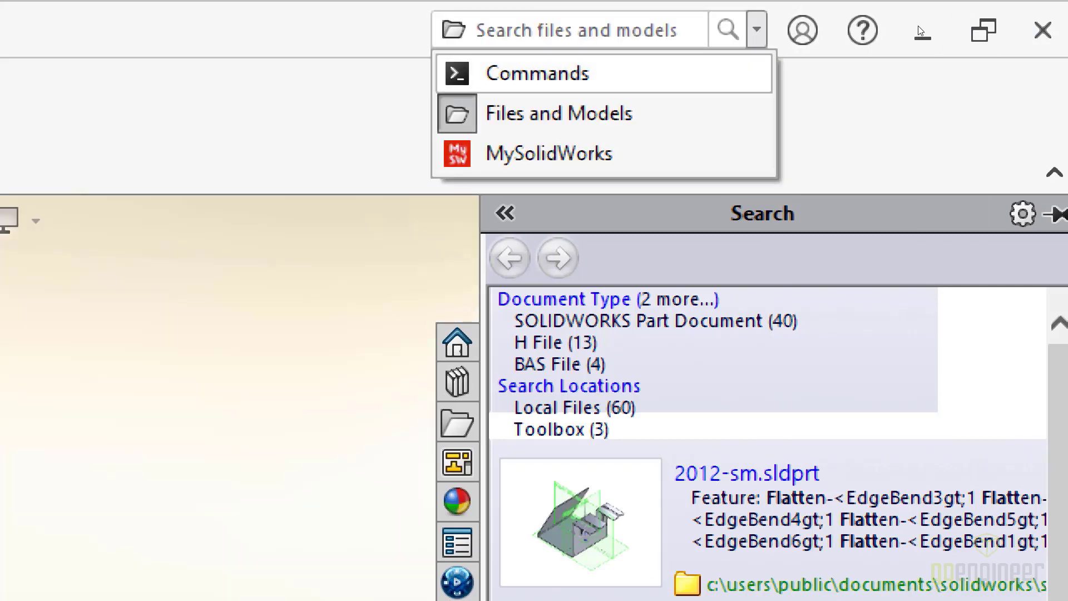
{"action": "left_click", "coordinate": [612, 73]}
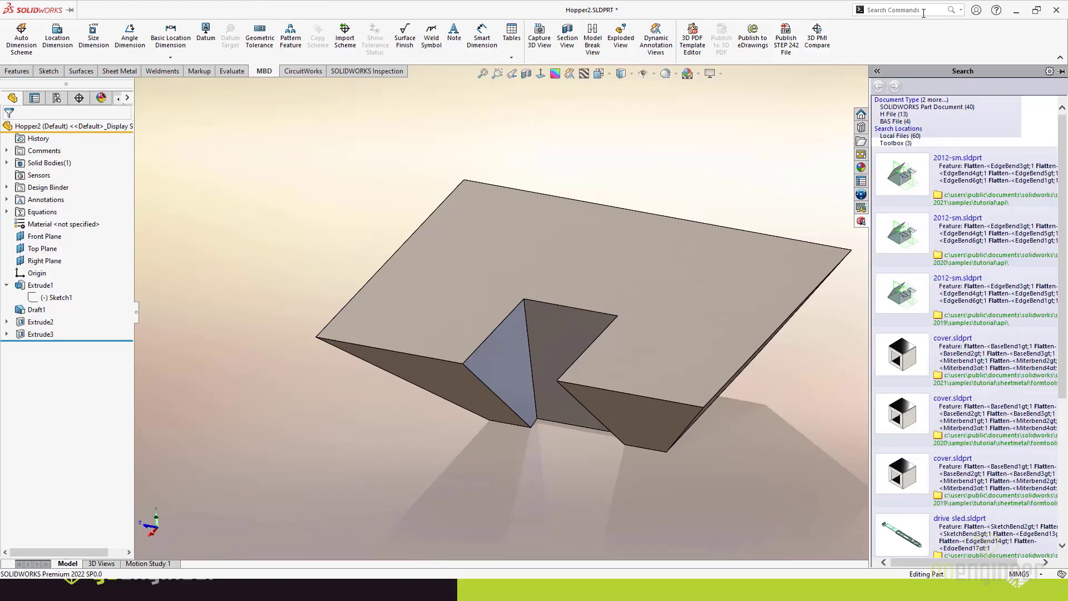
{"action": "left_click", "coordinate": [923, 11]}
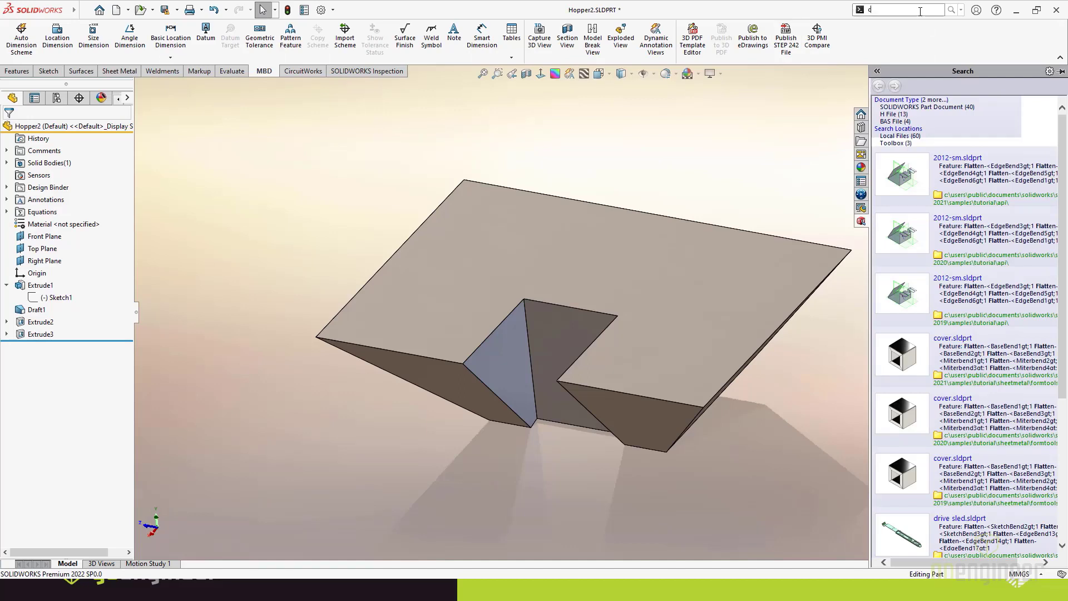
{"action": "type", "text": "conve"}
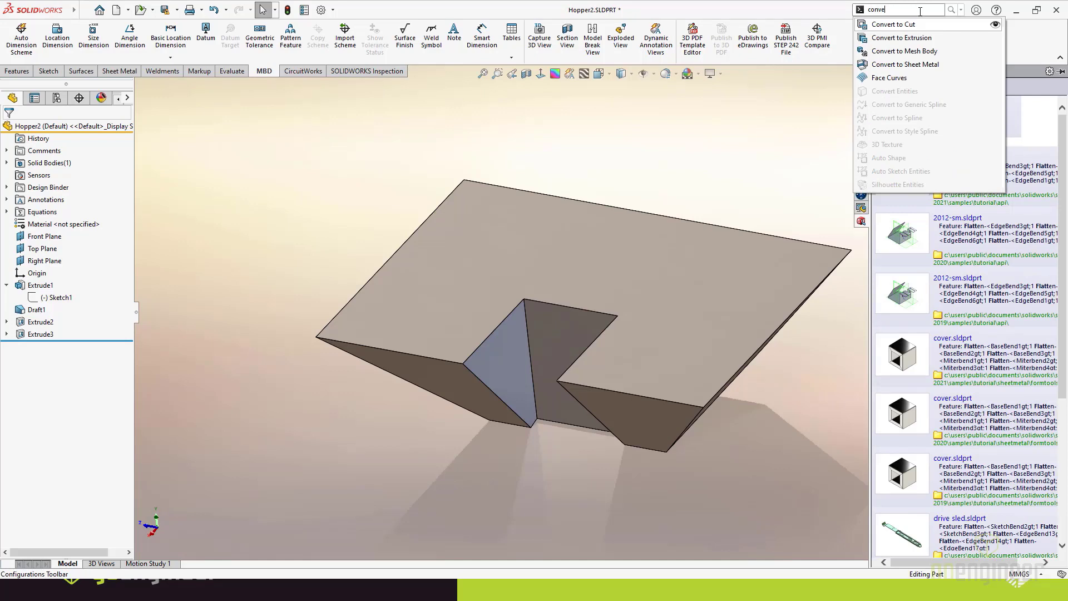
{"action": "type", "text": "rt"}
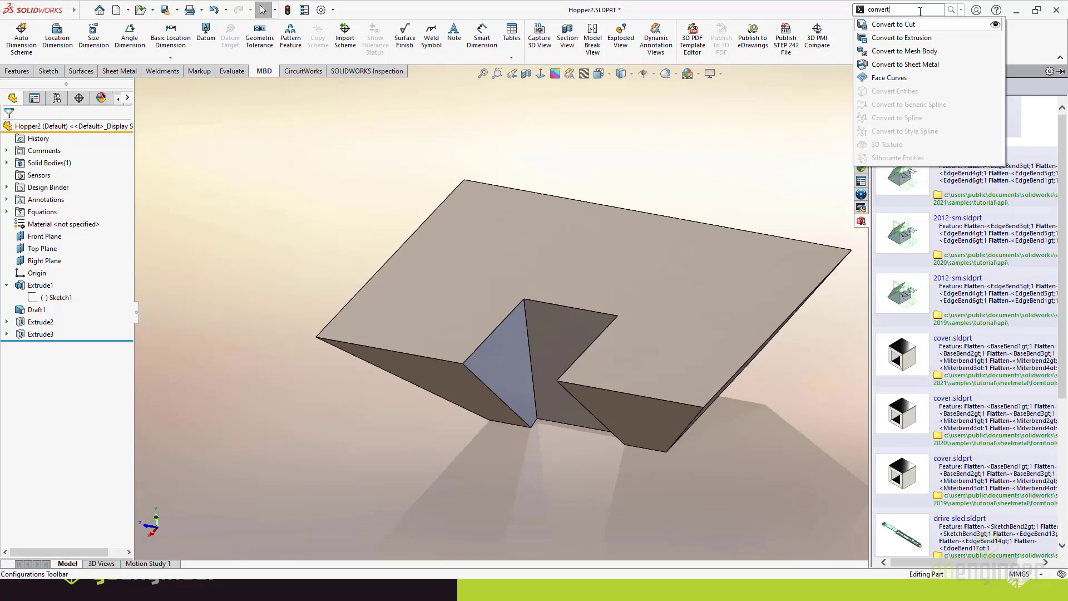
{"action": "left_click", "coordinate": [923, 65]}
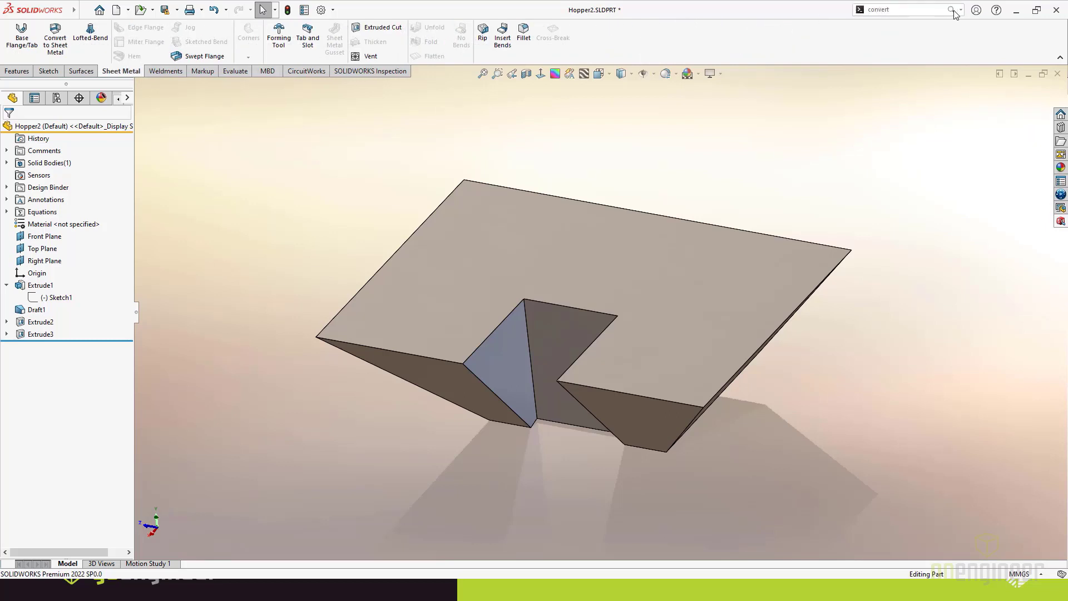
Step: Add the Convert to Sheet Metal command from the search results to the end of the Sheet Metal toolbar
{"action": "left_click", "coordinate": [911, 8]}
{"action": "left_click_drag", "start_coordinate": [920, 64], "coordinate": [566, 40]}
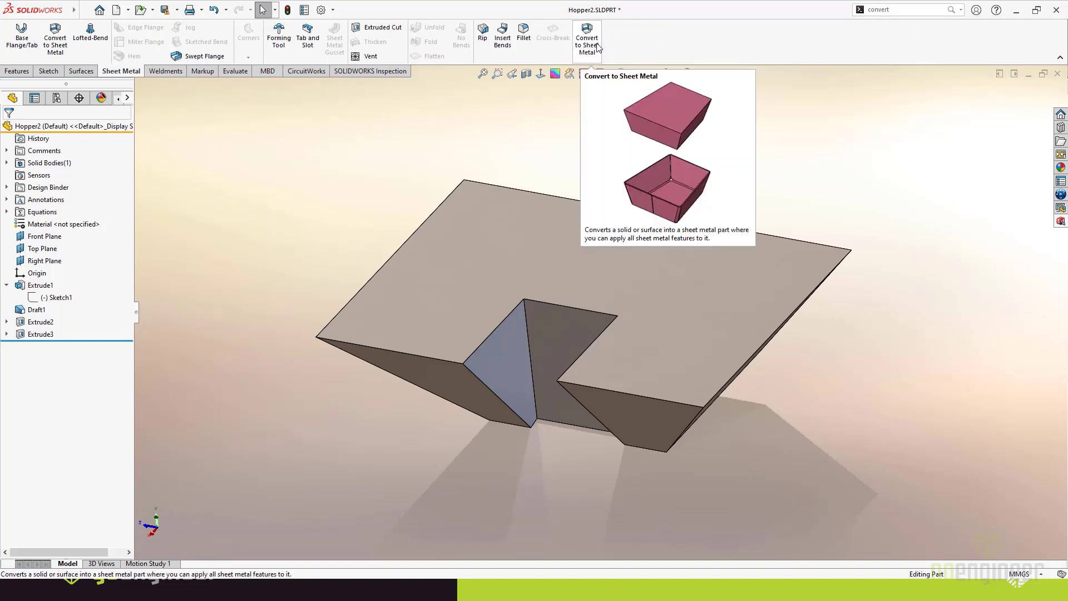
{"action": "left_click", "coordinate": [945, 10]}
{"action": "key", "text": "Escape"}
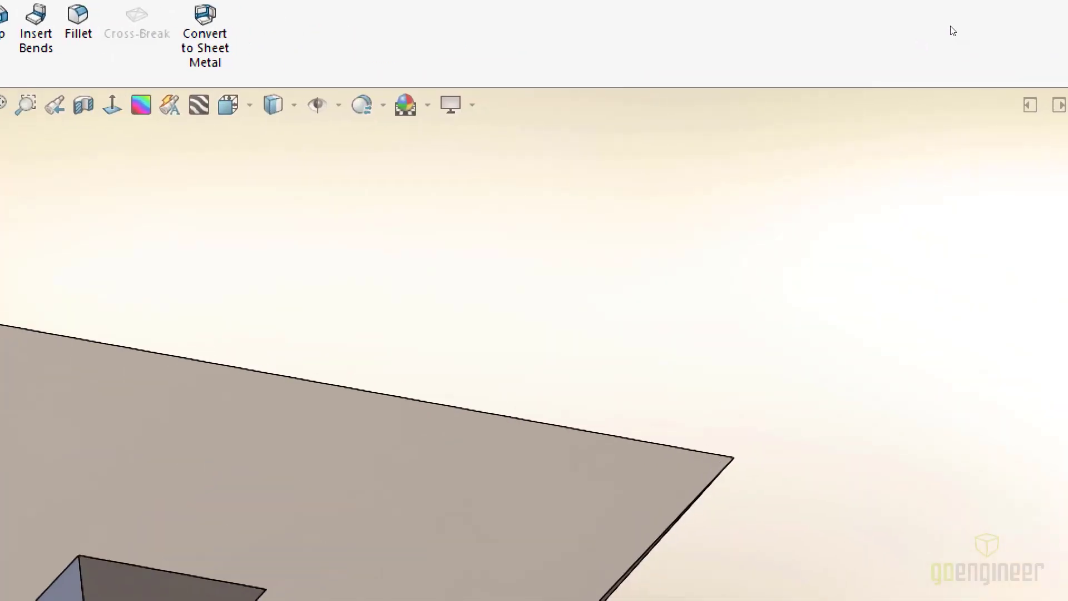
Step: Show where Convert to Sheet Metal is located from the search results, and remove its added duplicate from the Sheet Metal toolbar
{"action": "left_click", "coordinate": [944, 15]}
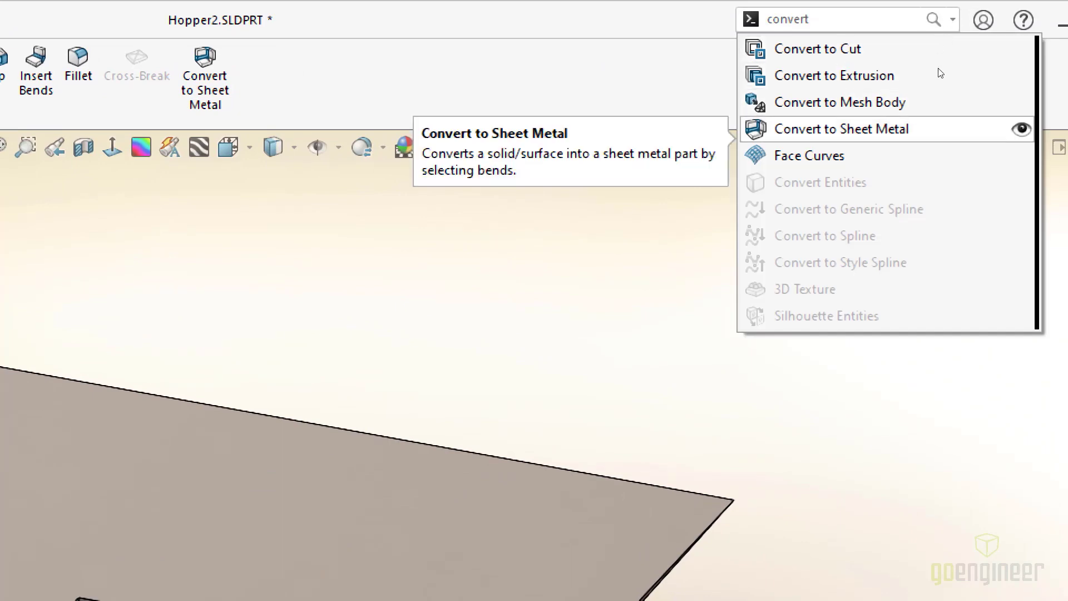
{"action": "left_click", "coordinate": [1021, 128]}
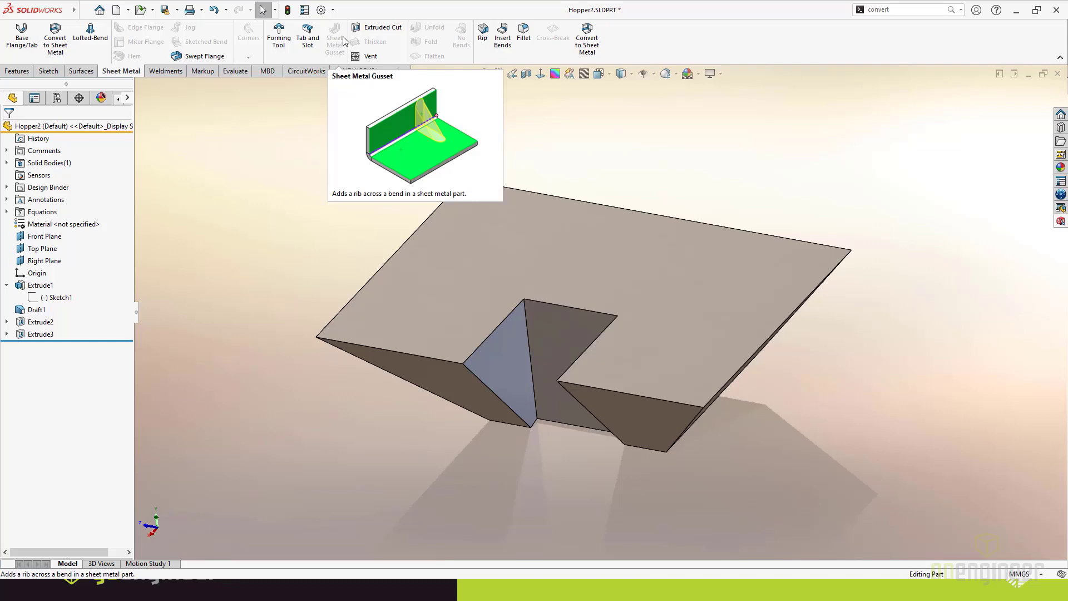
{"action": "left_click_drag", "start_coordinate": [587, 44], "coordinate": [913, 189]}
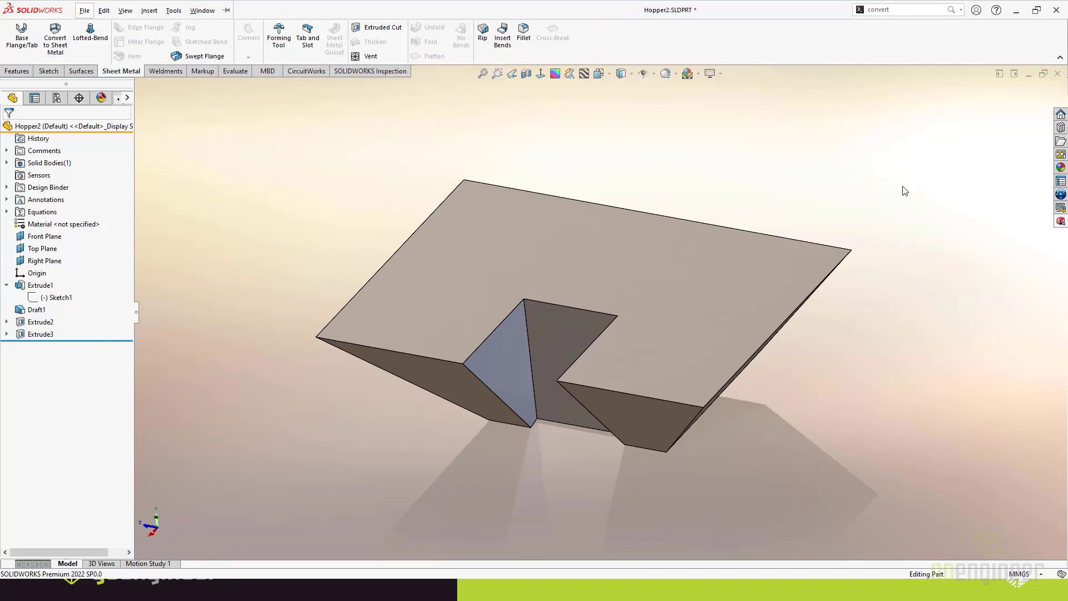
{"action": "key", "text": "space"}
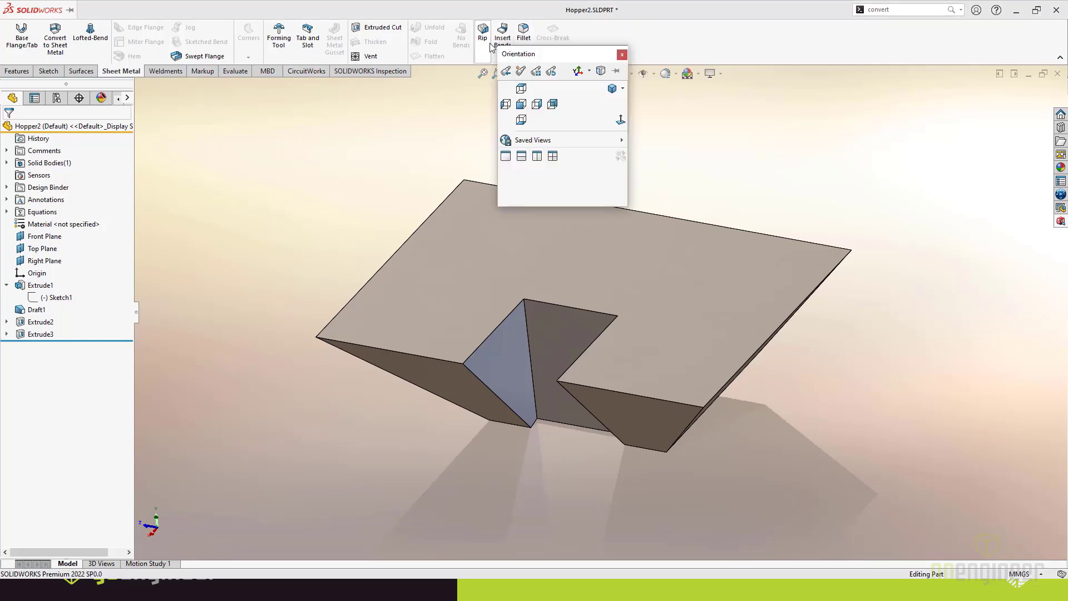
{"action": "scroll", "coordinate": [489, 41], "scroll_direction": "up", "scroll_amount": 2}
{"action": "scroll", "coordinate": [475, 56], "scroll_direction": "down", "scroll_amount": 1}
{"action": "left_click", "coordinate": [397, 115]}
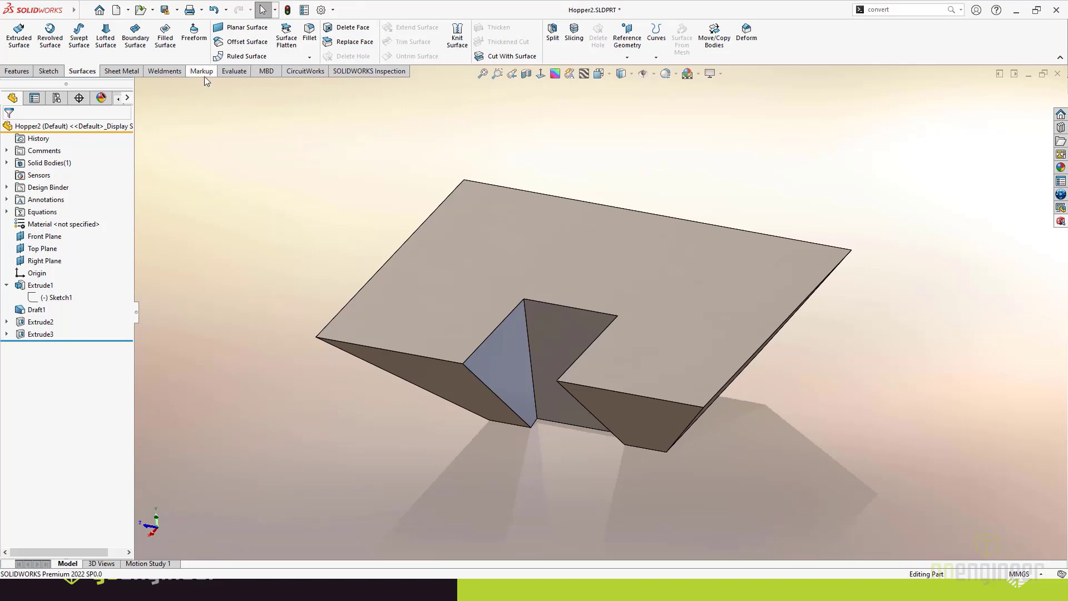
Step: Start Convert to Sheet Metal on the hopper solid with a 3.00 mm bend radius
{"action": "left_click", "coordinate": [122, 71]}
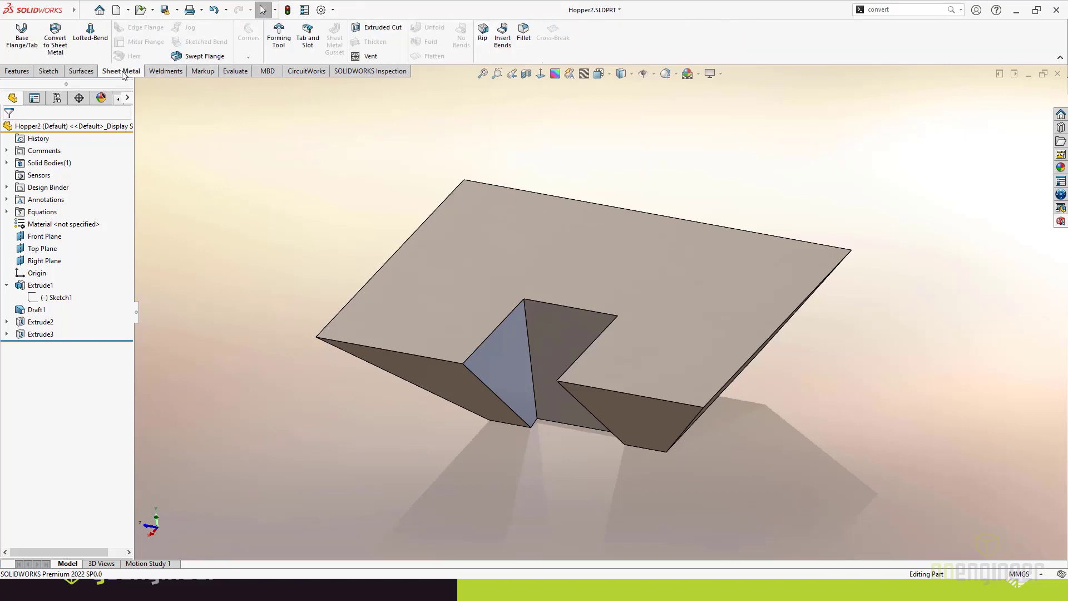
{"action": "left_click", "coordinate": [54, 45]}
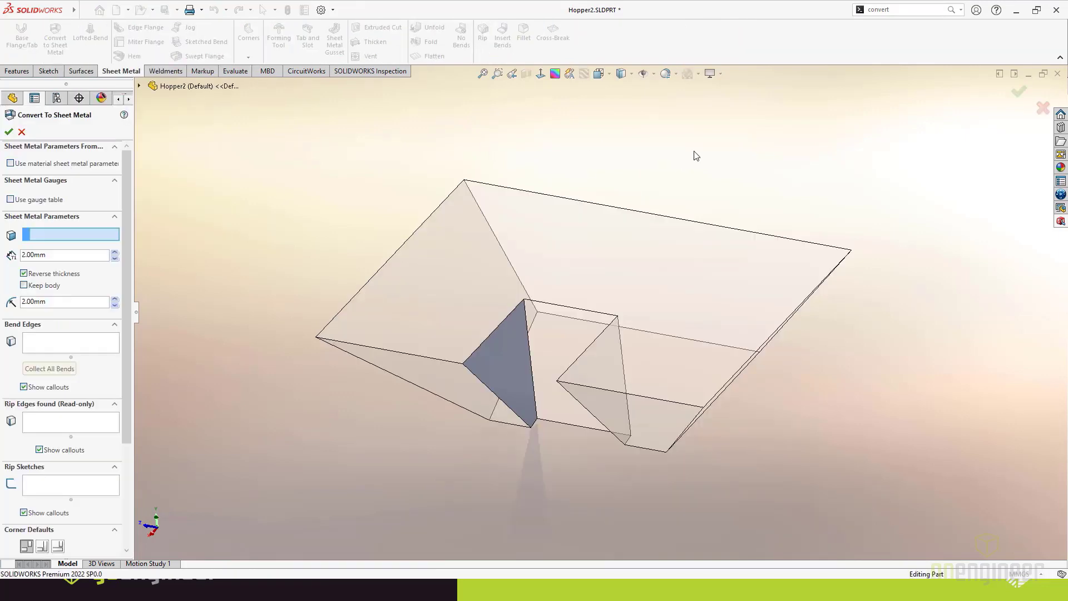
{"action": "middle_click_drag", "start_coordinate": [703, 169], "coordinate": [251, 214]}
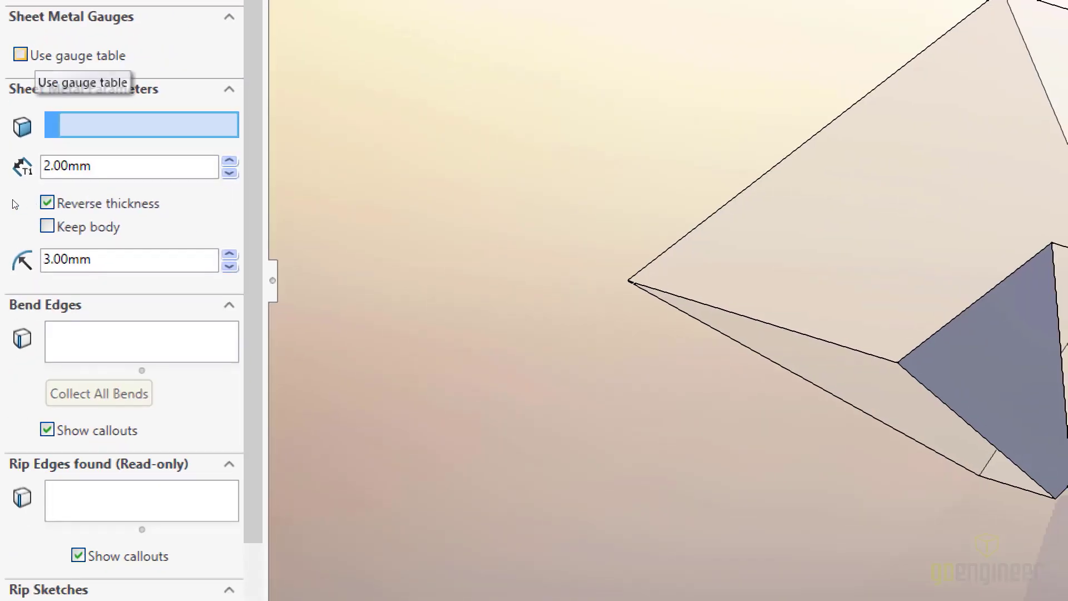
Step: Try the SAMPLE TABLE - ALUMINUM gauge table with Gauge 12, view the bend radius choices, and turn the gauge table off
{"action": "left_click", "coordinate": [20, 55]}
{"action": "left_click", "coordinate": [141, 84]}
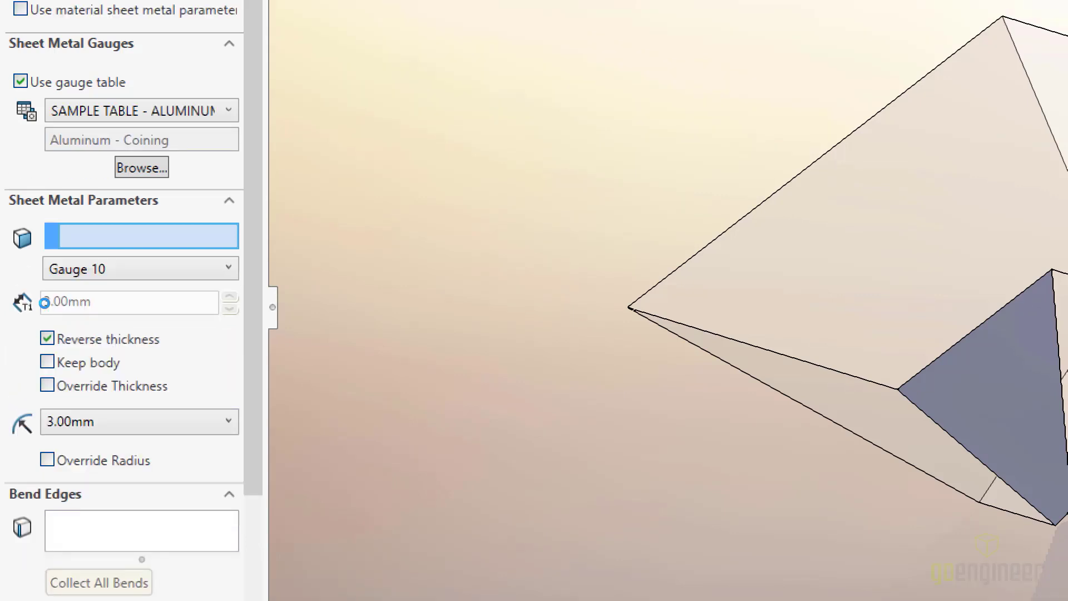
{"action": "left_click", "coordinate": [79, 274]}
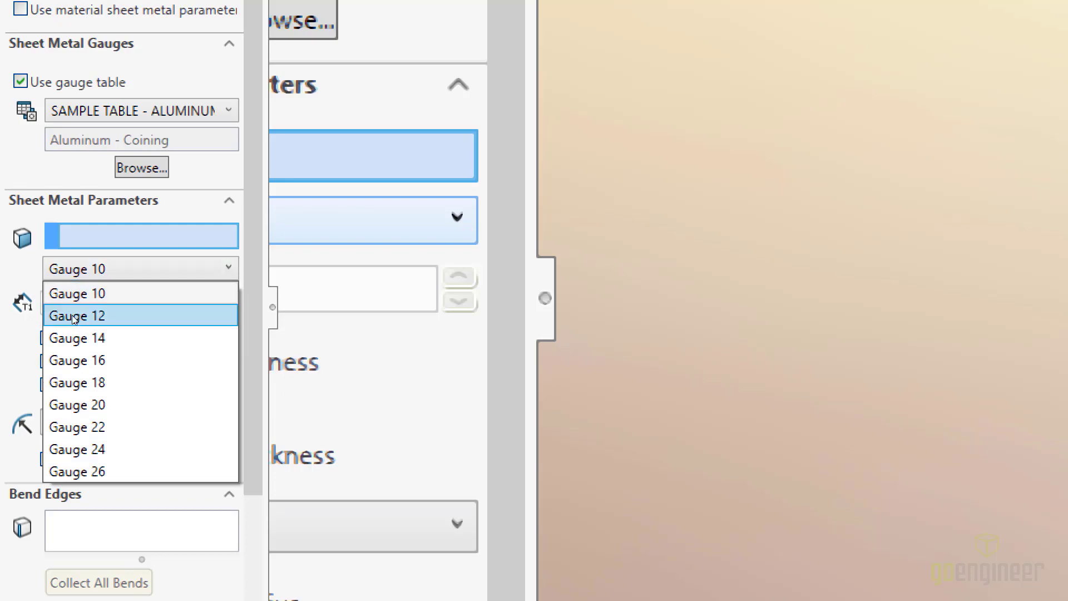
{"action": "left_click", "coordinate": [74, 316]}
{"action": "left_click", "coordinate": [77, 422]}
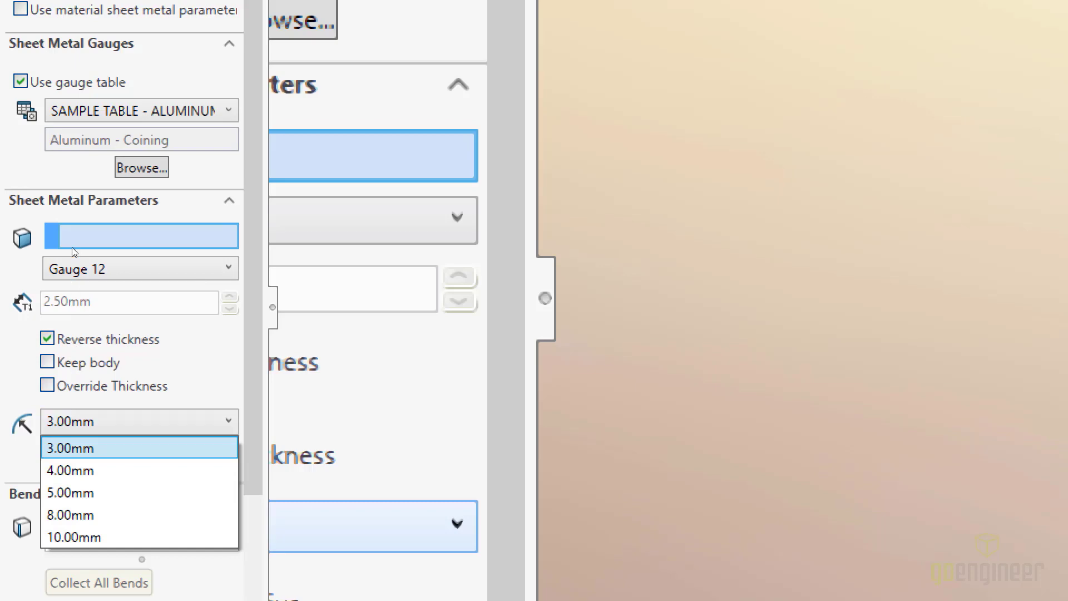
{"action": "left_click", "coordinate": [7, 199]}
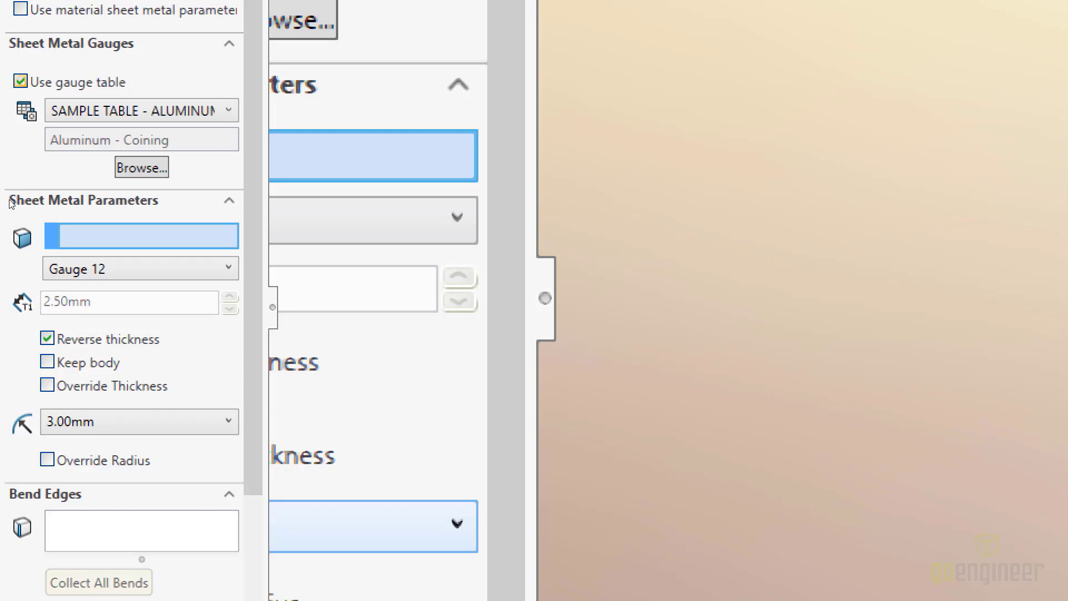
{"action": "left_click", "coordinate": [20, 82]}
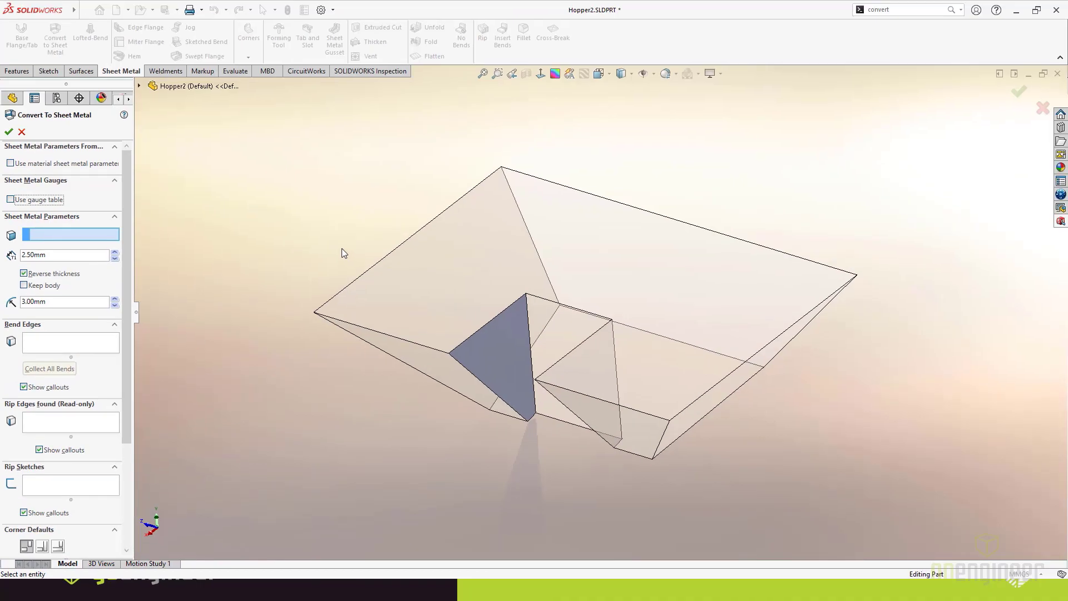
Step: Select the hopper's small bottom face as the fixed face and set the sheet thickness to 3.50 mm
{"action": "mouse_move", "coordinate": [288, 232]}
{"action": "middle_mouse_down"}
{"action": "mouse_move", "coordinate": [301, 375]}
{"action": "mouse_move", "coordinate": [307, 157]}
{"action": "mouse_move", "coordinate": [295, 377]}
{"action": "mouse_move", "coordinate": [245, 250]}
{"action": "mouse_move", "coordinate": [356, 323]}
{"action": "middle_mouse_up"}
{"action": "left_click", "coordinate": [617, 343]}
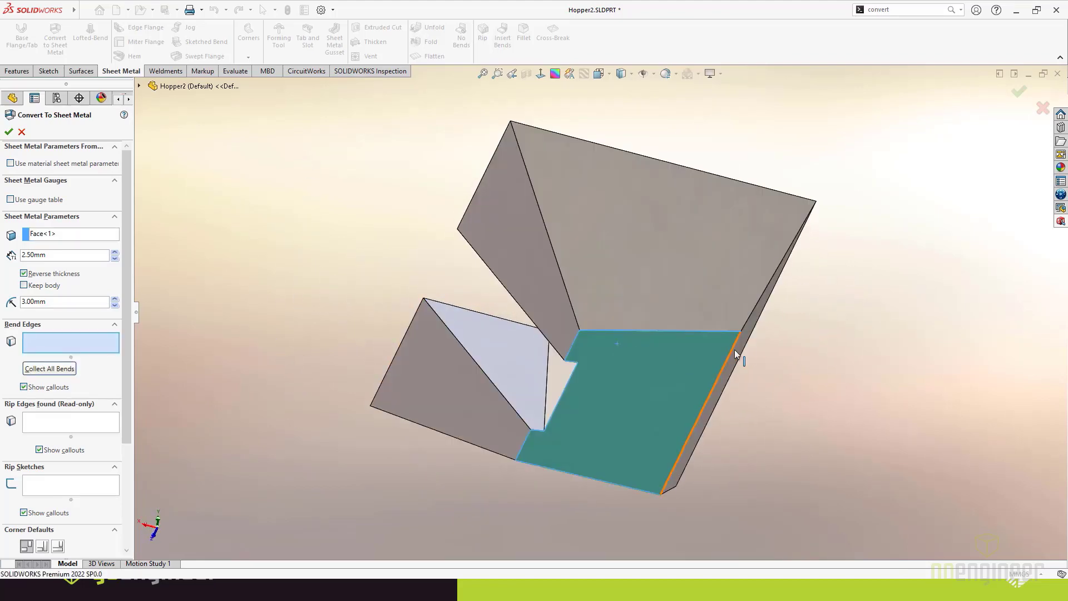
{"action": "scroll", "coordinate": [735, 348], "scroll_direction": "down", "scroll_amount": 5}
{"action": "middle_click_drag", "start_coordinate": [589, 279], "coordinate": [552, 321]}
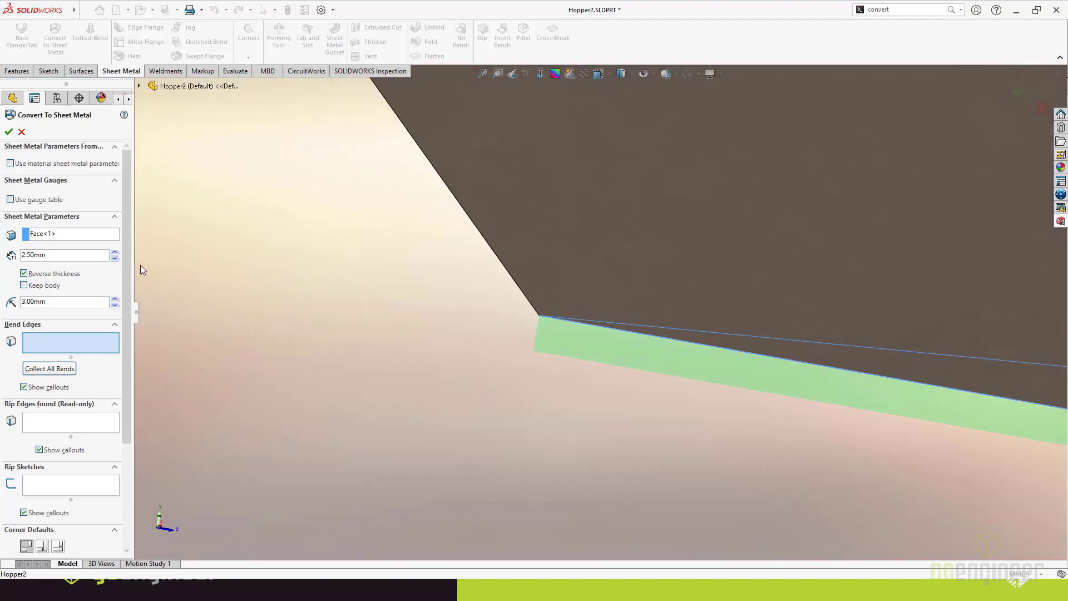
{"action": "left_click", "coordinate": [115, 252]}
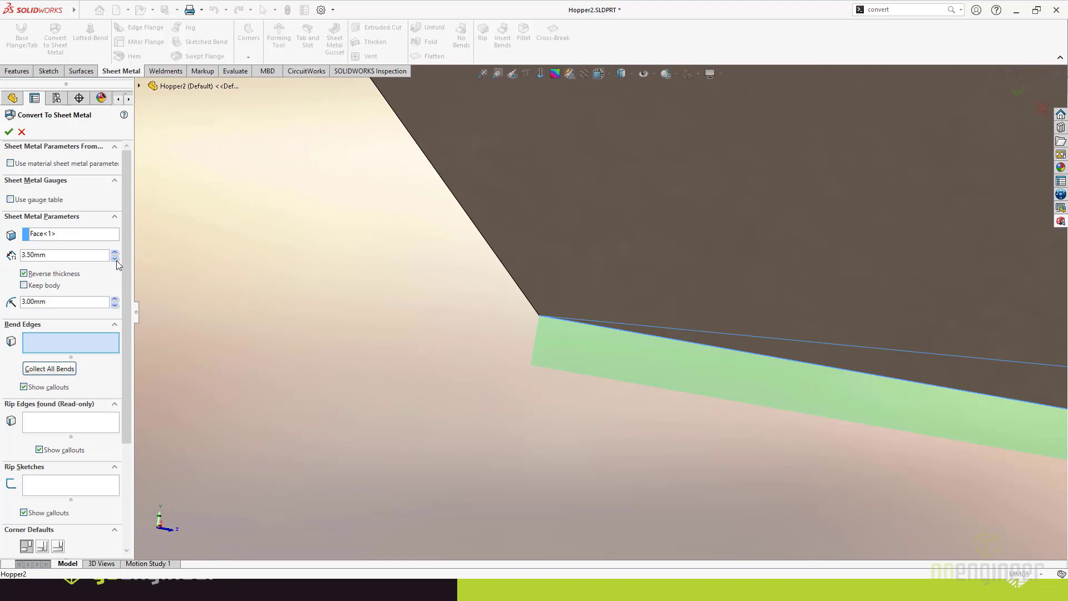
{"action": "left_click", "coordinate": [115, 256]}
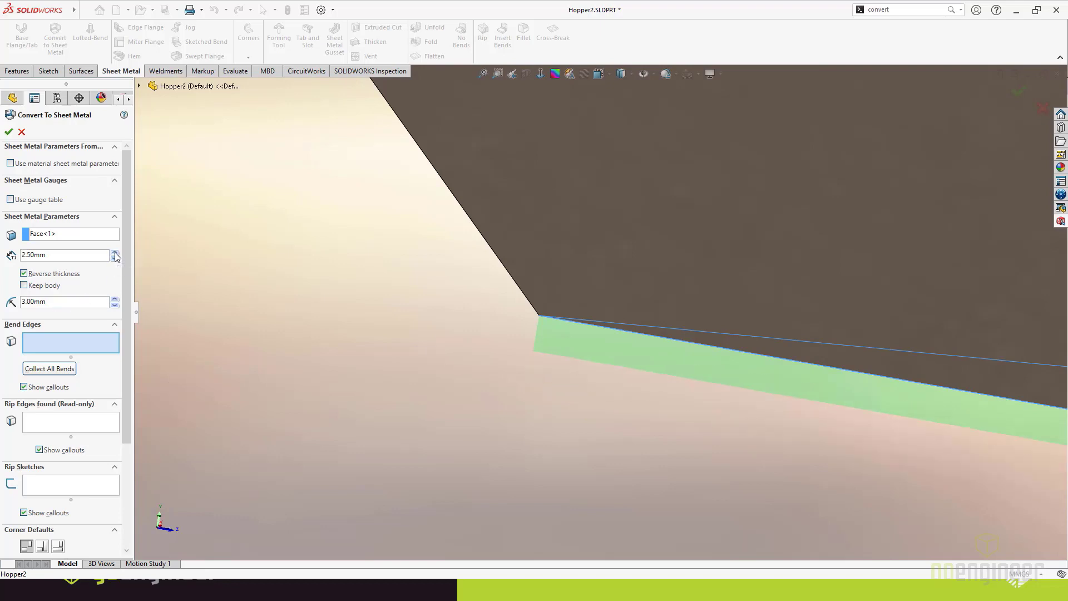
{"action": "left_click", "coordinate": [116, 252]}
{"action": "scroll", "coordinate": [513, 279], "scroll_direction": "up", "scroll_amount": 5}
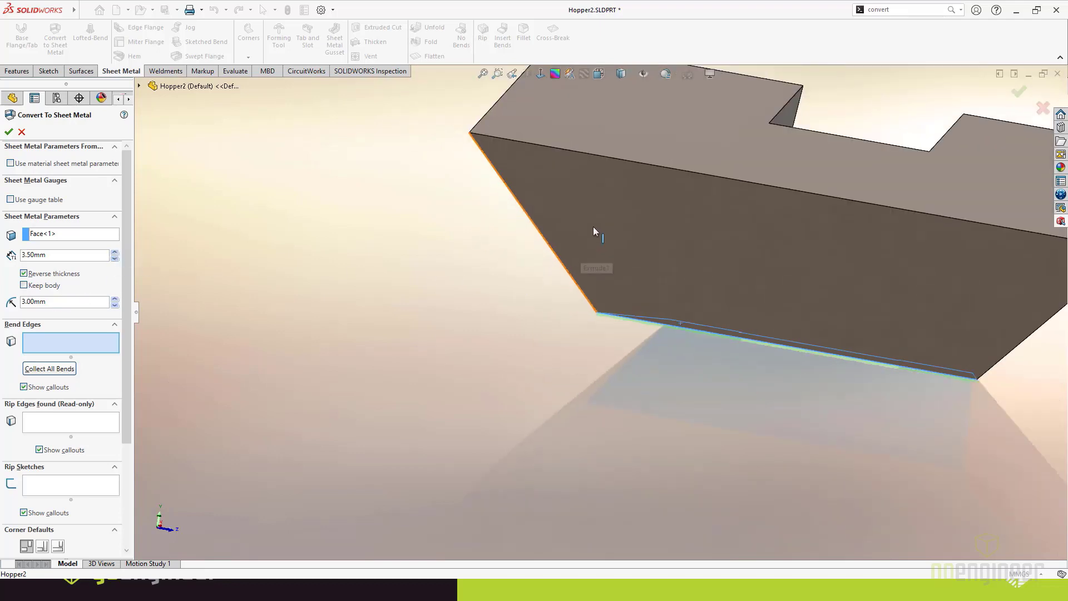
Step: Select one edge between the bottom face and a sloped side wall as the bend edge, and complete the conversion
{"action": "middle_click_drag", "start_coordinate": [542, 250], "coordinate": [728, 295]}
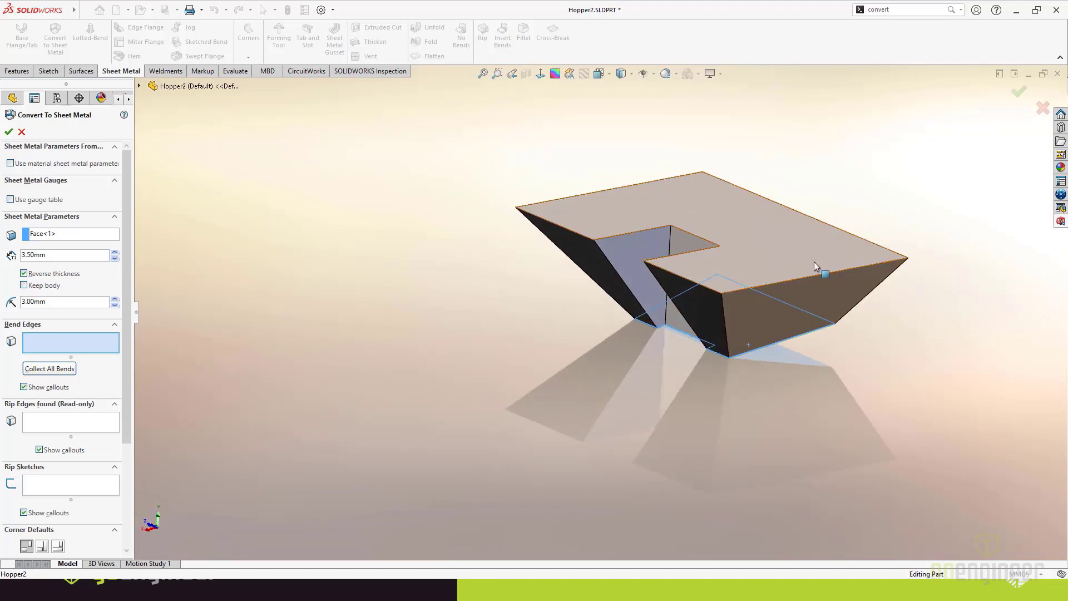
{"action": "middle_click_drag", "start_coordinate": [841, 280], "coordinate": [584, 231]}
{"action": "scroll", "coordinate": [663, 309], "scroll_direction": "down", "scroll_amount": 3}
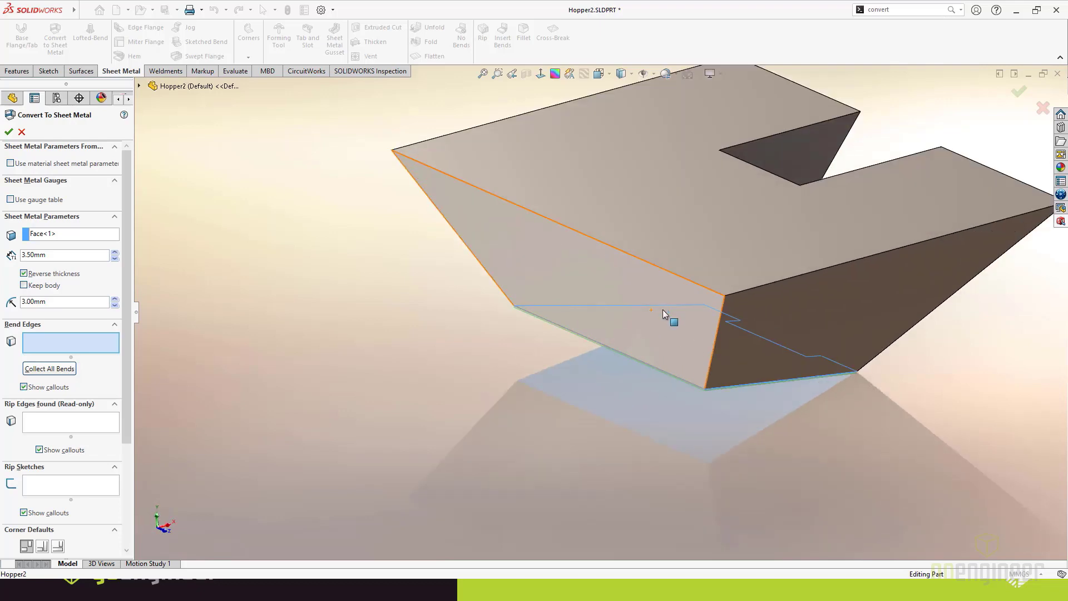
{"action": "left_click", "coordinate": [608, 351]}
{"action": "middle_click_drag", "start_coordinate": [629, 380], "coordinate": [612, 344]}
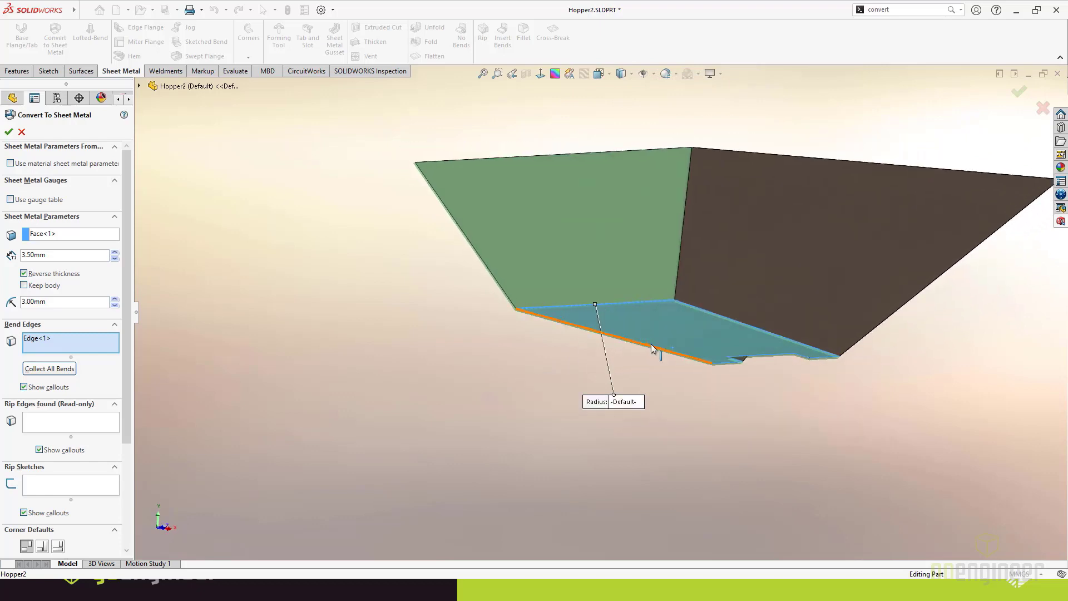
{"action": "left_click", "coordinate": [1018, 91]}
Step: Flatten the converted hopper and inspect its flat pattern from another angle
{"action": "middle_click_drag", "start_coordinate": [824, 180], "coordinate": [494, 86]}
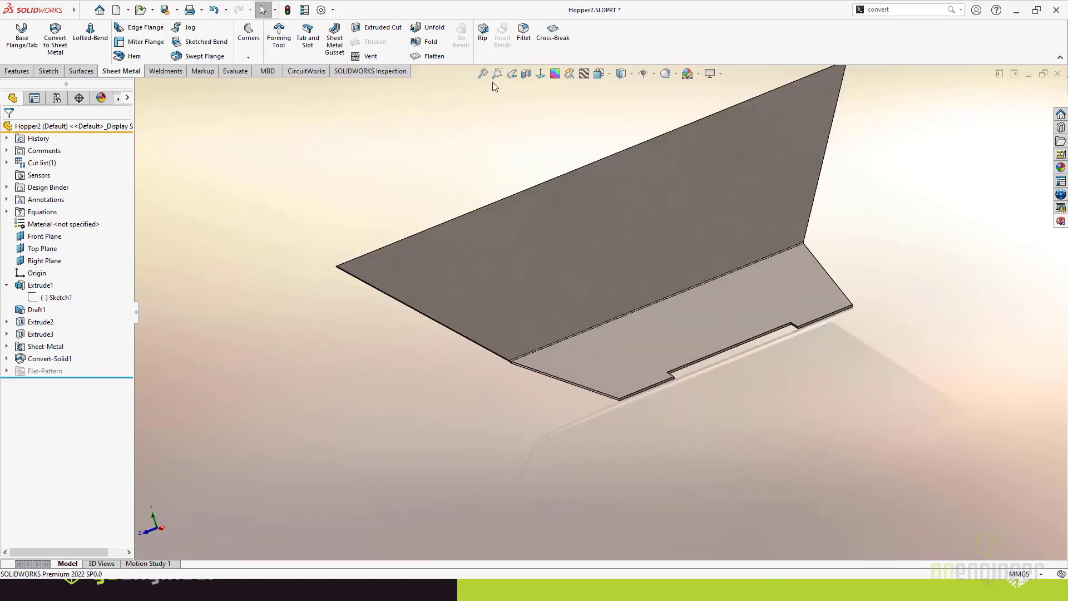
{"action": "left_click", "coordinate": [432, 57]}
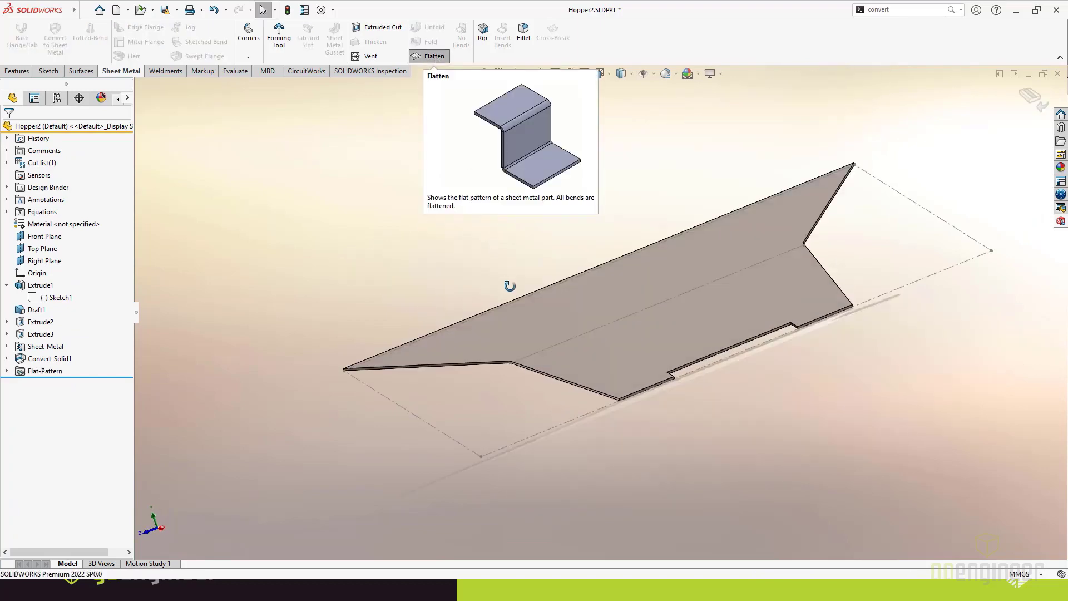
{"action": "mouse_move", "coordinate": [508, 284]}
{"action": "middle_mouse_down"}
{"action": "mouse_move", "coordinate": [536, 377]}
{"action": "mouse_move", "coordinate": [519, 297]}
{"action": "middle_mouse_up"}
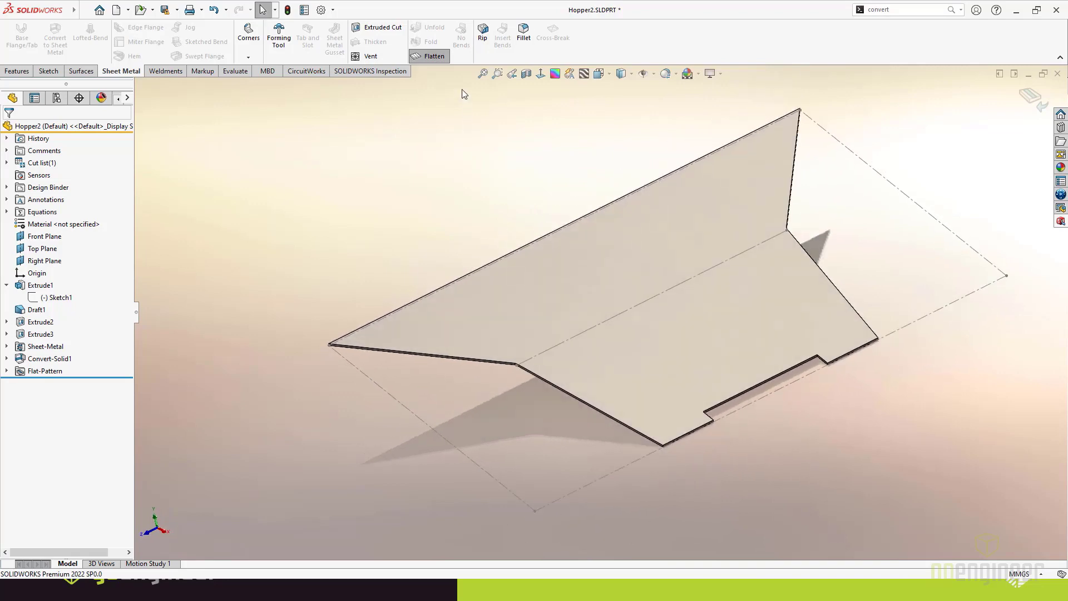
Step: Return the hopper to its folded state and open the Convert-Solid1 feature for editing
{"action": "left_click", "coordinate": [433, 58]}
{"action": "right_click", "coordinate": [57, 358]}
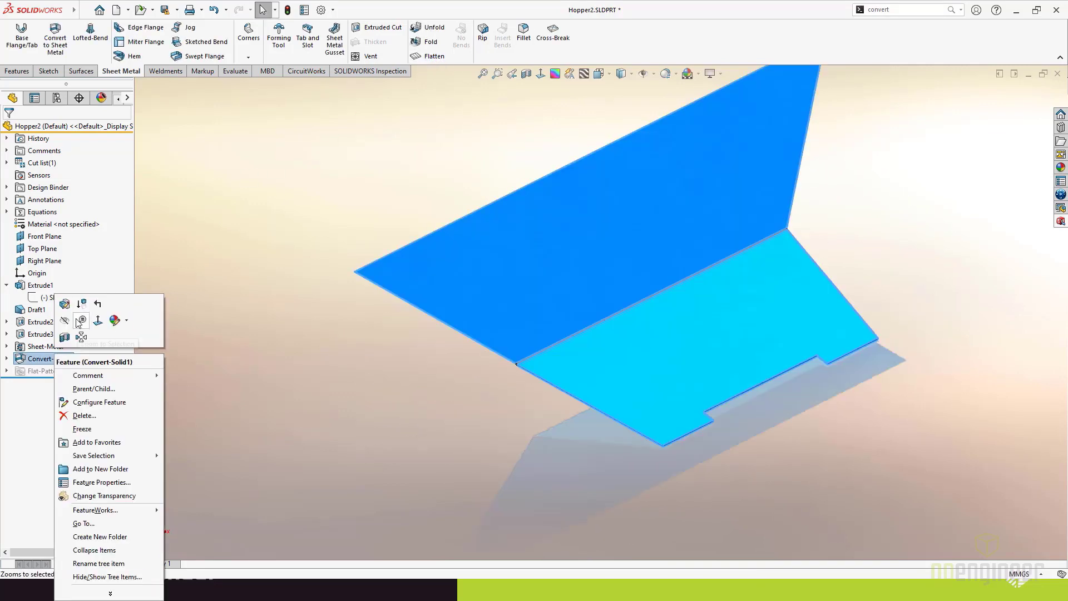
{"action": "left_click", "coordinate": [65, 304]}
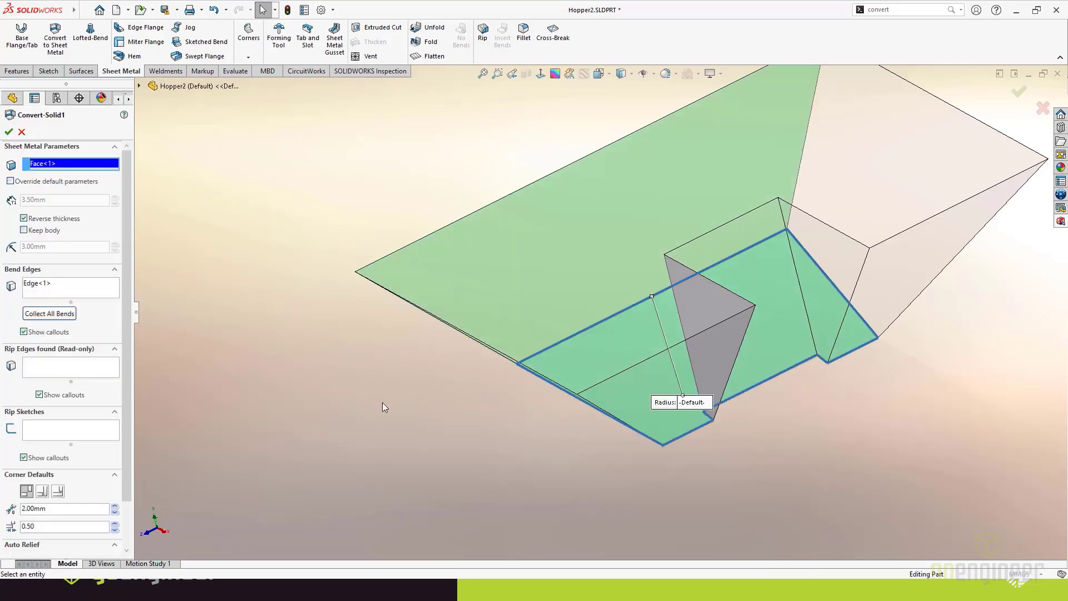
{"action": "middle_click_drag", "start_coordinate": [382, 402], "coordinate": [461, 327]}
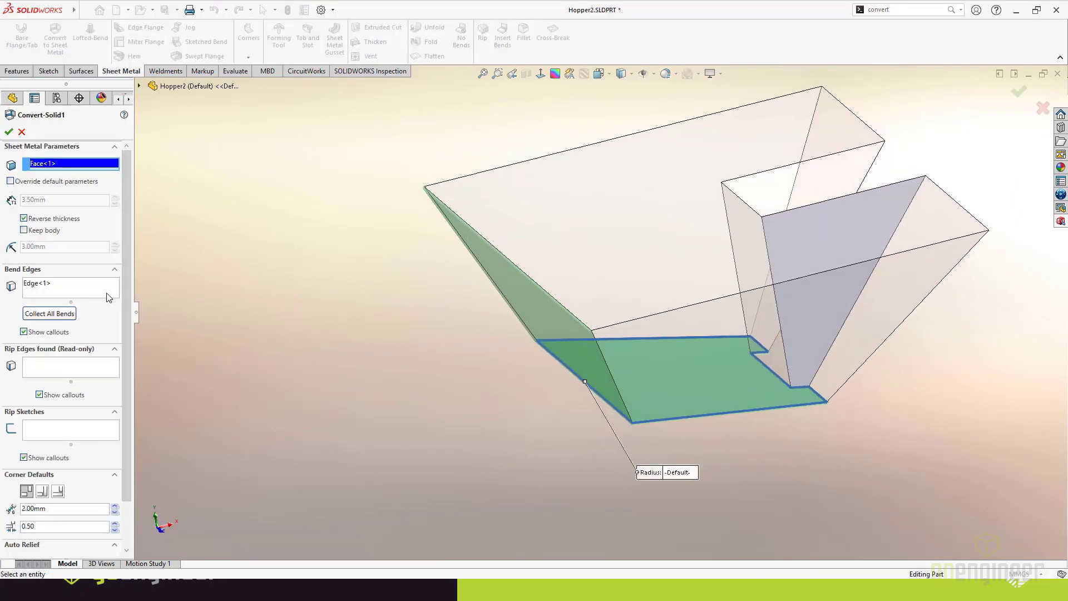
Step: Add the two sloped corner edges at either end of the bent side wall as bend edges
{"action": "left_click", "coordinate": [49, 293]}
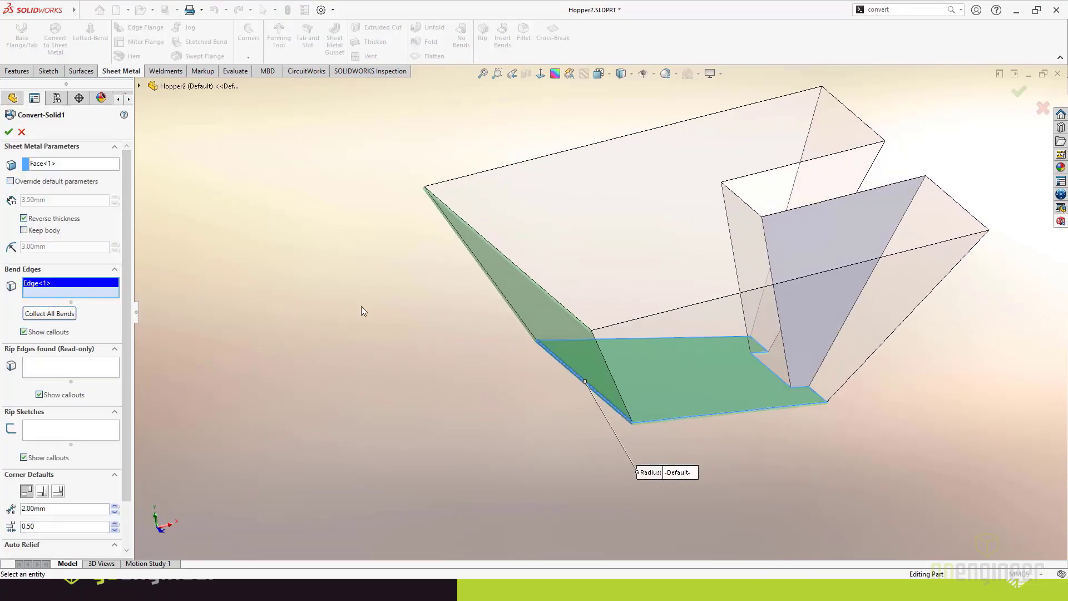
{"action": "middle_click_drag", "start_coordinate": [362, 307], "coordinate": [384, 281]}
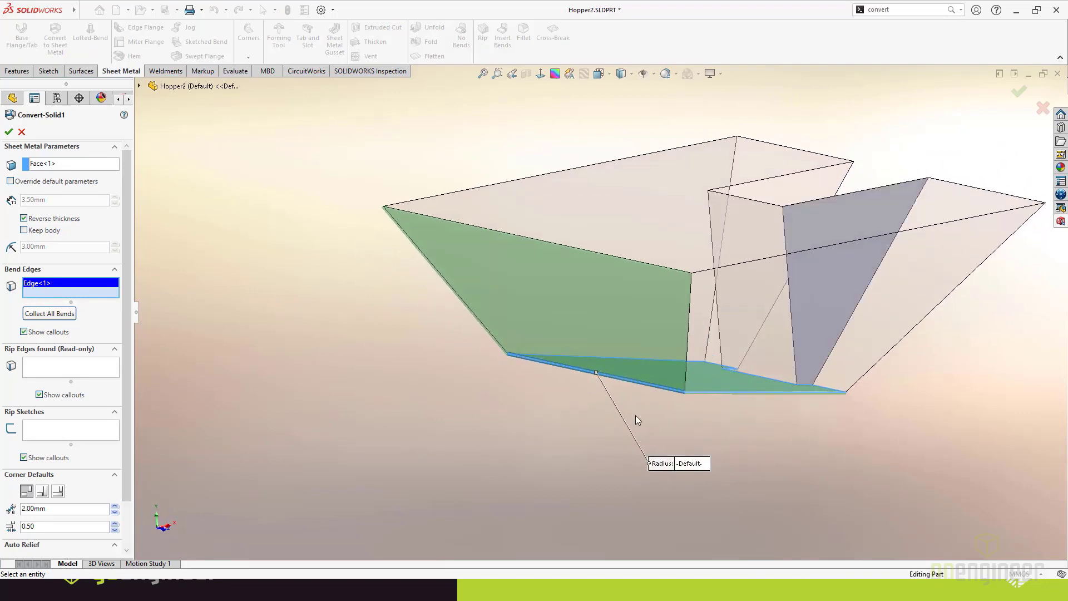
{"action": "left_click", "coordinate": [688, 316]}
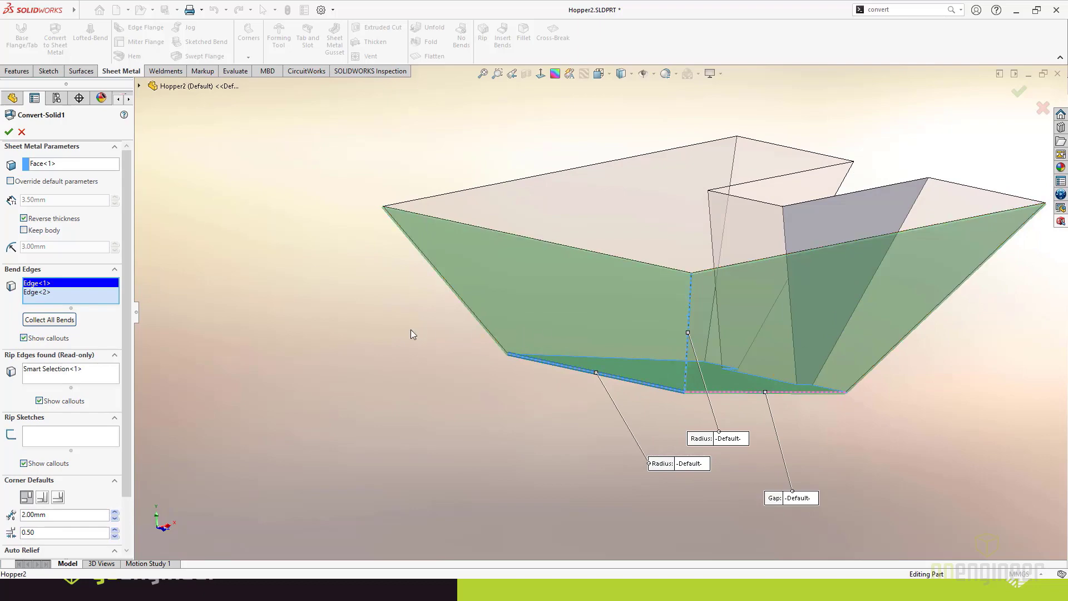
{"action": "left_click", "coordinate": [427, 259]}
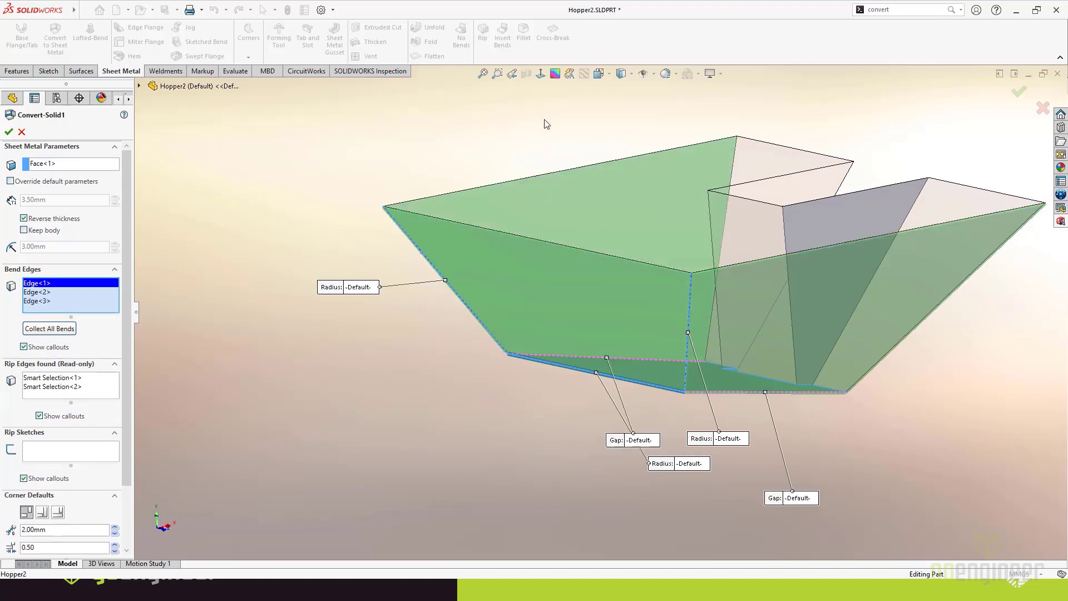
Step: Add the two outer corner edges, both notch side edges and the notch's bottom edge as bend edges, and finish editing the conversion
{"action": "middle_click_drag", "start_coordinate": [524, 295], "coordinate": [735, 379]}
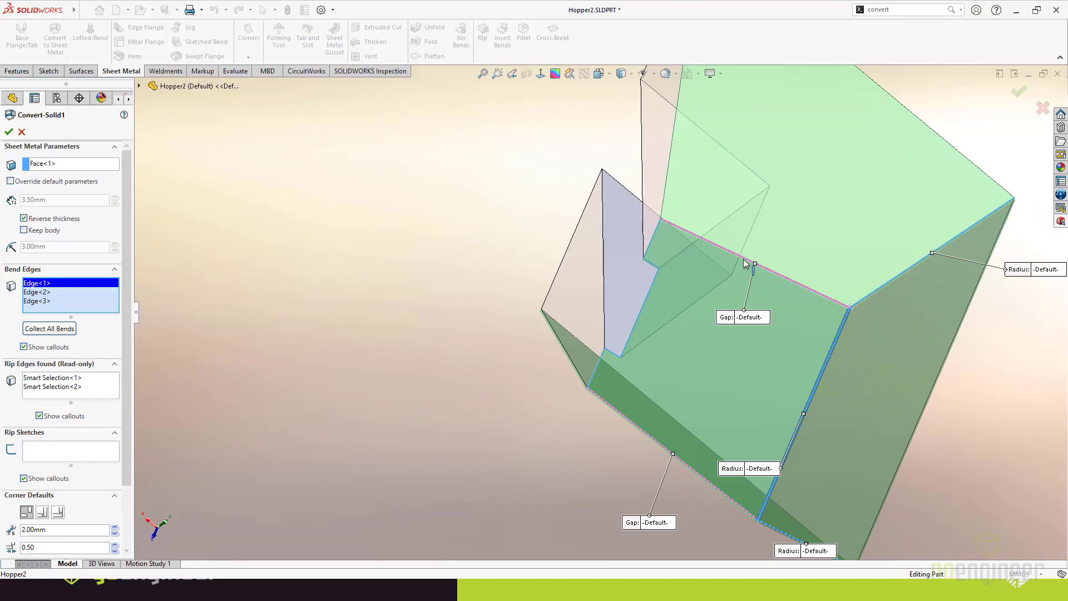
{"action": "scroll", "coordinate": [768, 267], "scroll_direction": "down", "scroll_amount": 5}
{"action": "middle_click_drag", "start_coordinate": [1003, 463], "coordinate": [719, 367]}
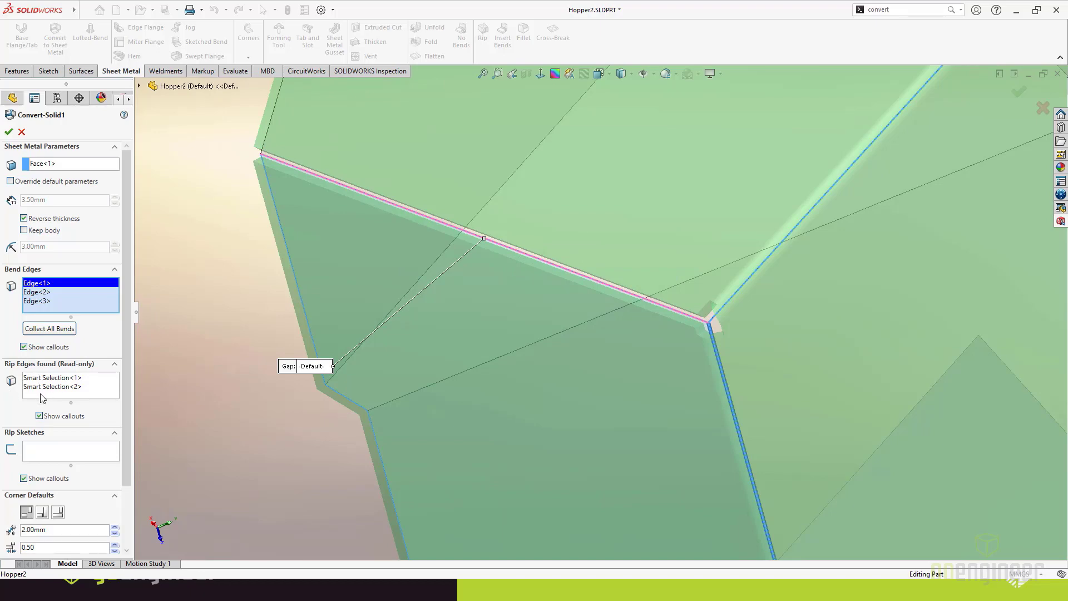
{"action": "middle_click_drag", "start_coordinate": [389, 306], "coordinate": [721, 363]}
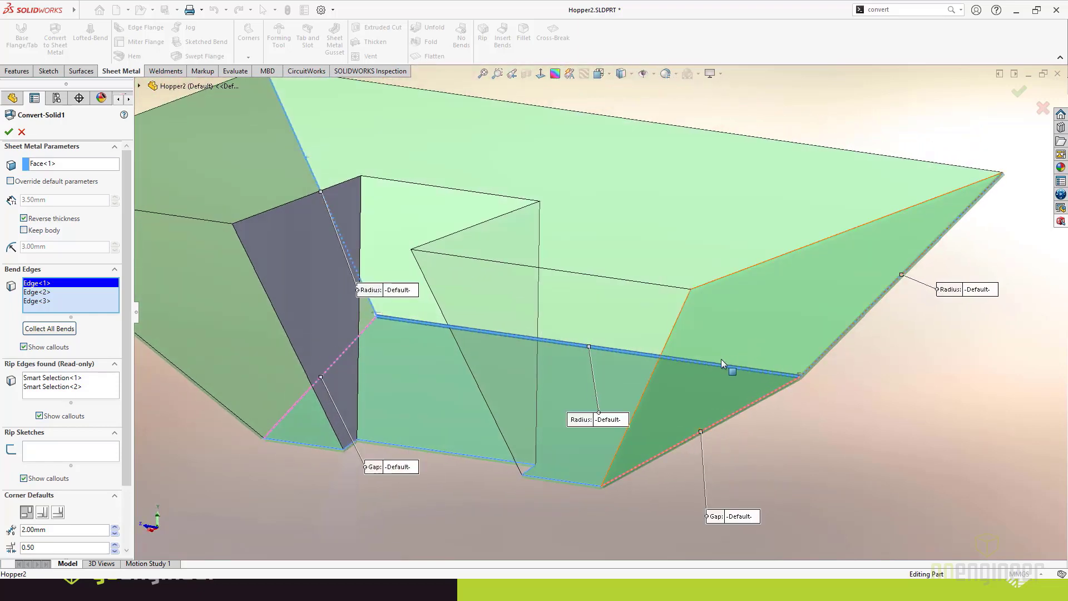
{"action": "left_click", "coordinate": [676, 319]}
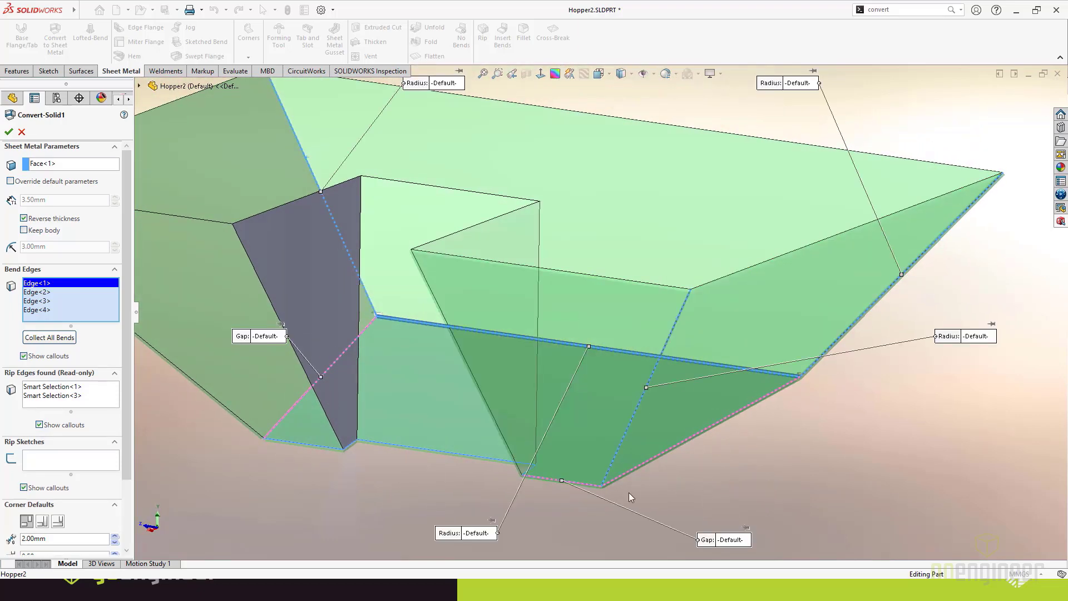
{"action": "left_click", "coordinate": [454, 336]}
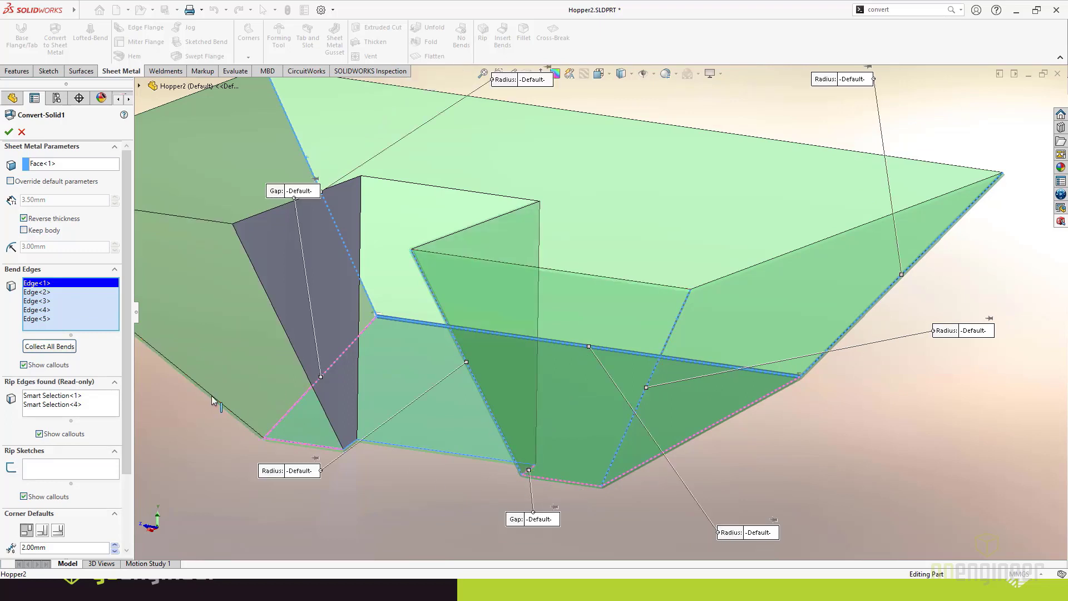
{"action": "left_click", "coordinate": [270, 409]}
{"action": "left_click", "coordinate": [307, 375]}
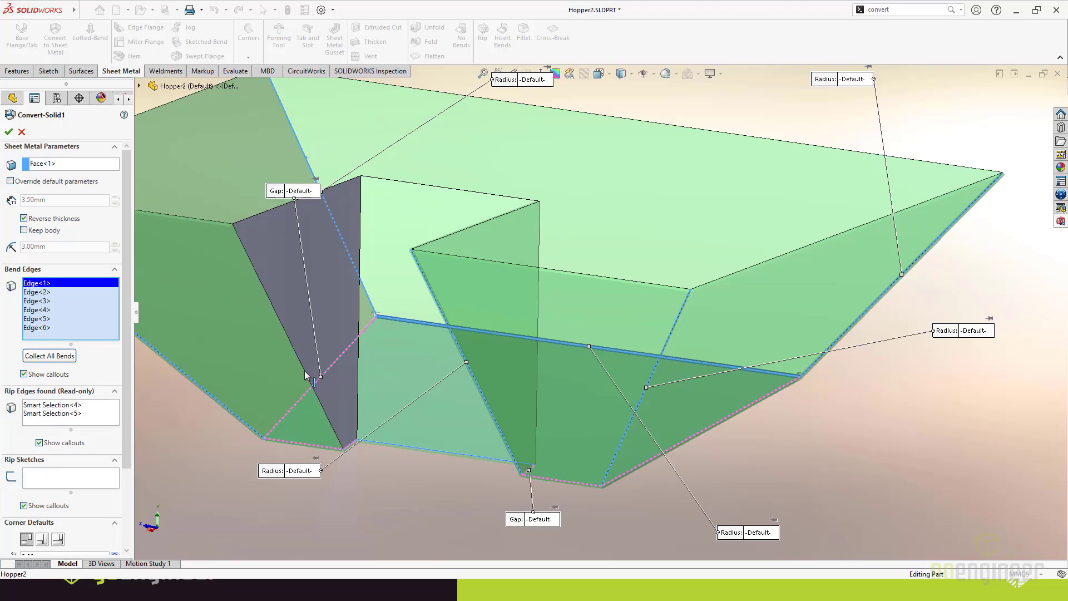
{"action": "middle_click_drag", "start_coordinate": [452, 441], "coordinate": [479, 435]}
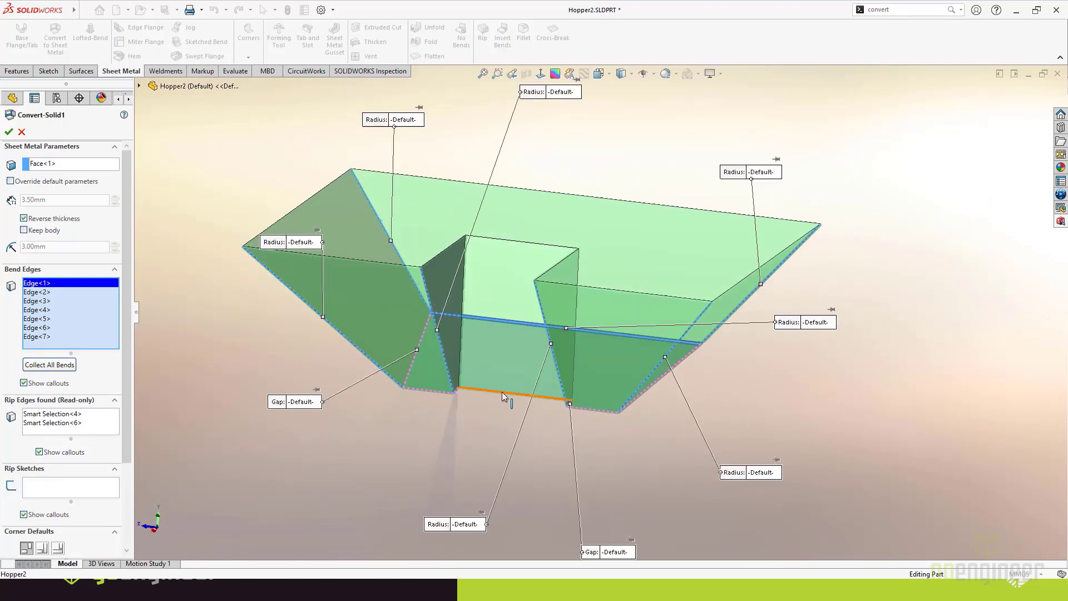
{"action": "left_click", "coordinate": [484, 391]}
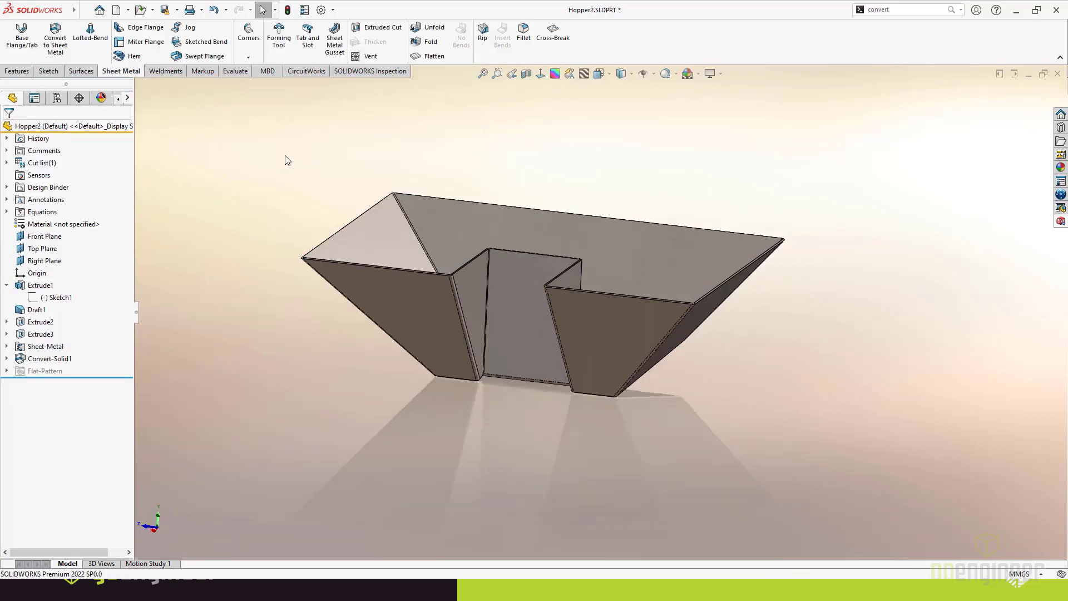
Step: Flatten the fully converted hopper to inspect its flat pattern, and return it to the folded state
{"action": "middle_click_drag", "start_coordinate": [287, 160], "coordinate": [480, 231]}
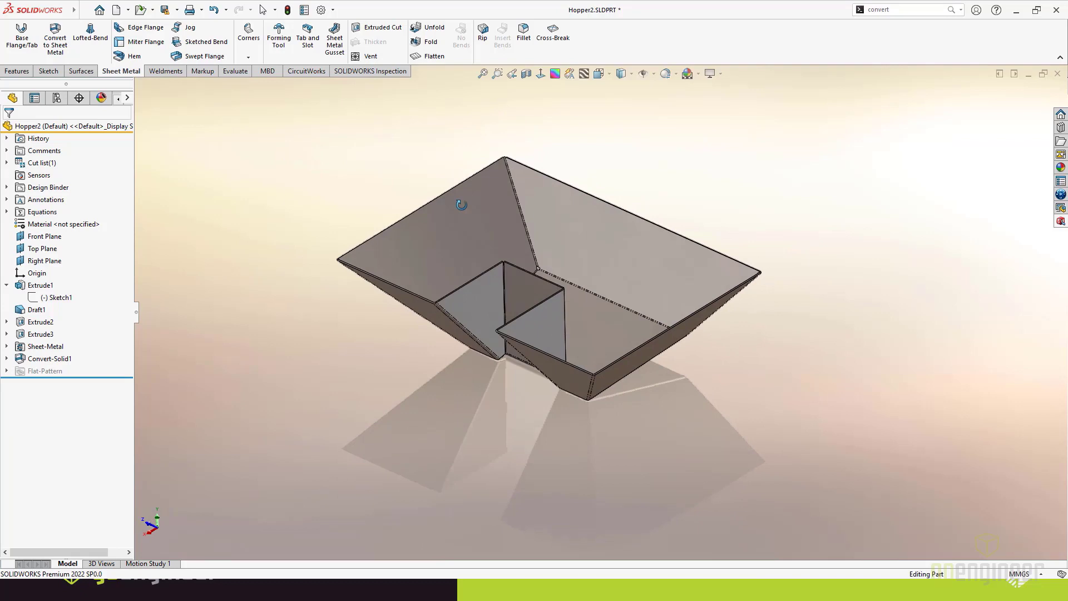
{"action": "left_click", "coordinate": [437, 58]}
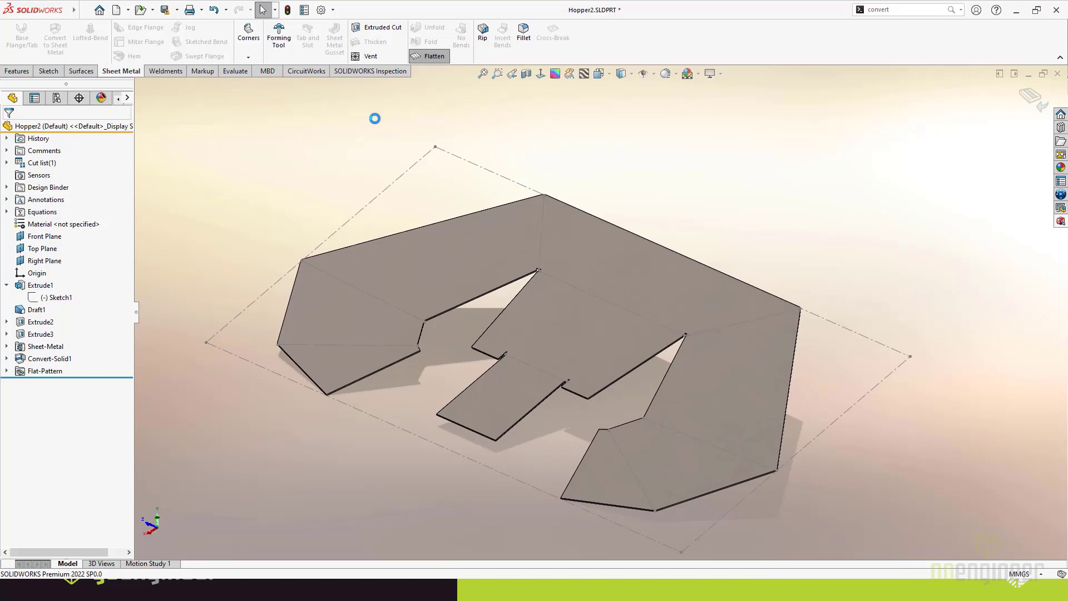
{"action": "middle_click_drag", "start_coordinate": [578, 200], "coordinate": [698, 261]}
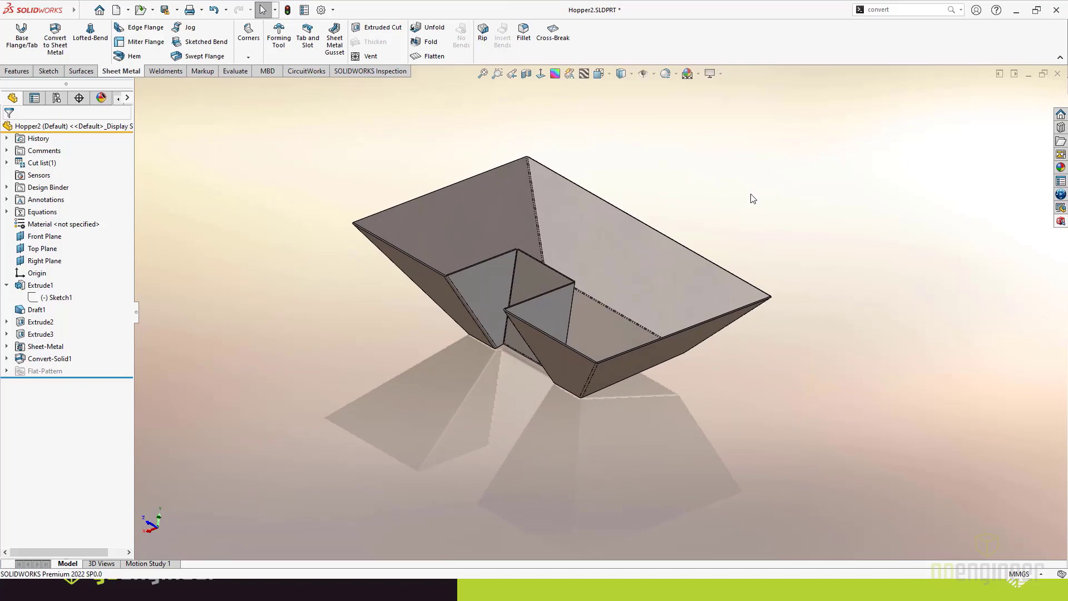
Step: Open the recent document Convert to Sheet Metal - Multi Body and inspect the truss-shaped bracket
{"action": "key", "text": "r"}
{"action": "scroll", "coordinate": [523, 304], "scroll_direction": "down", "scroll_amount": 4}
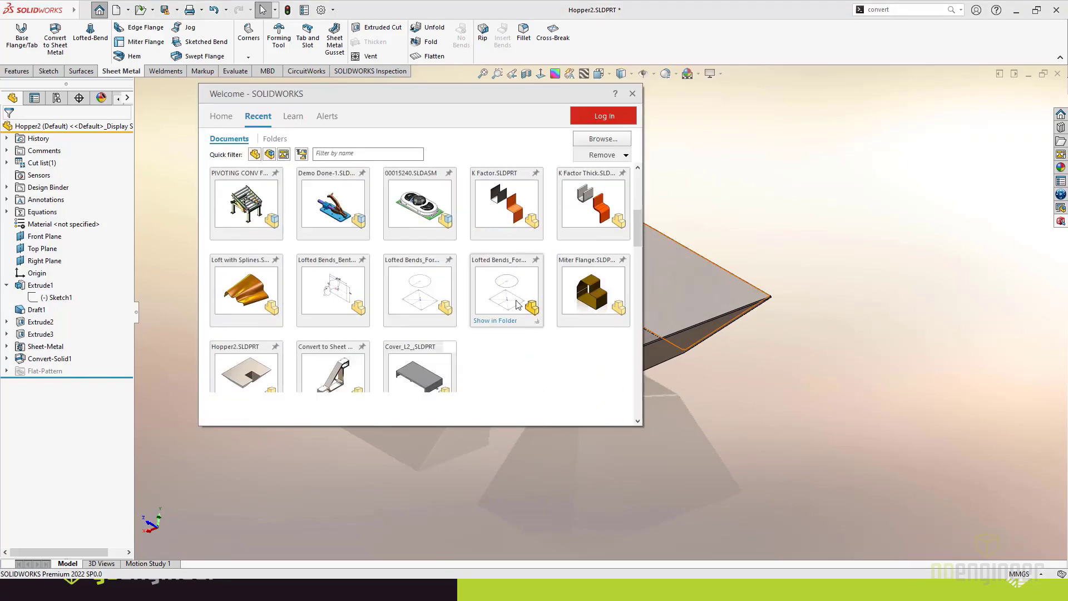
{"action": "scroll", "coordinate": [518, 305], "scroll_direction": "down", "scroll_amount": 2}
{"action": "left_click", "coordinate": [356, 269]}
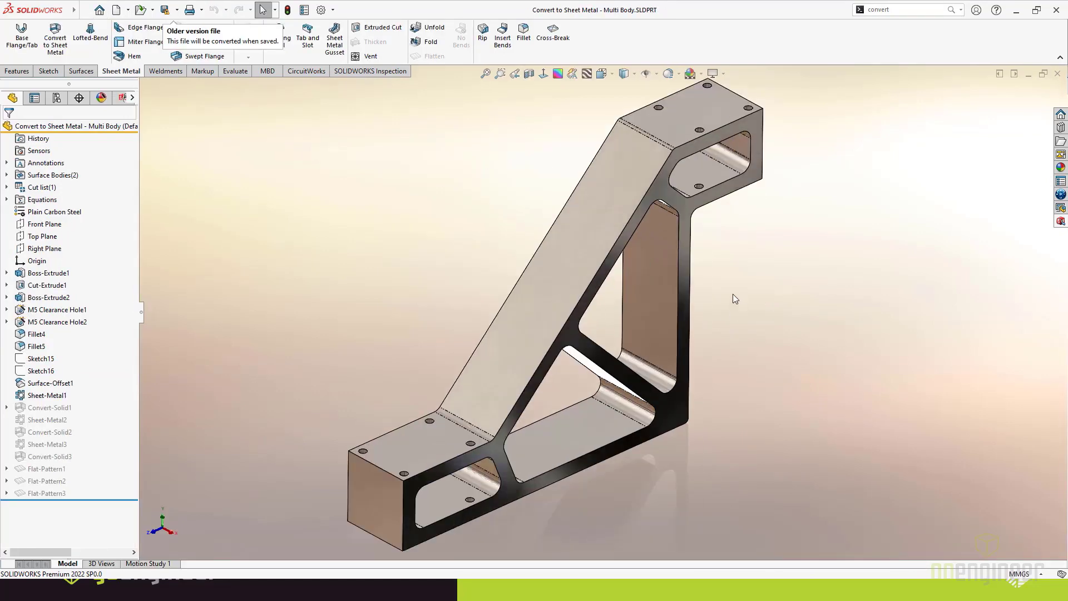
{"action": "middle_click_drag", "start_coordinate": [696, 232], "coordinate": [695, 286]}
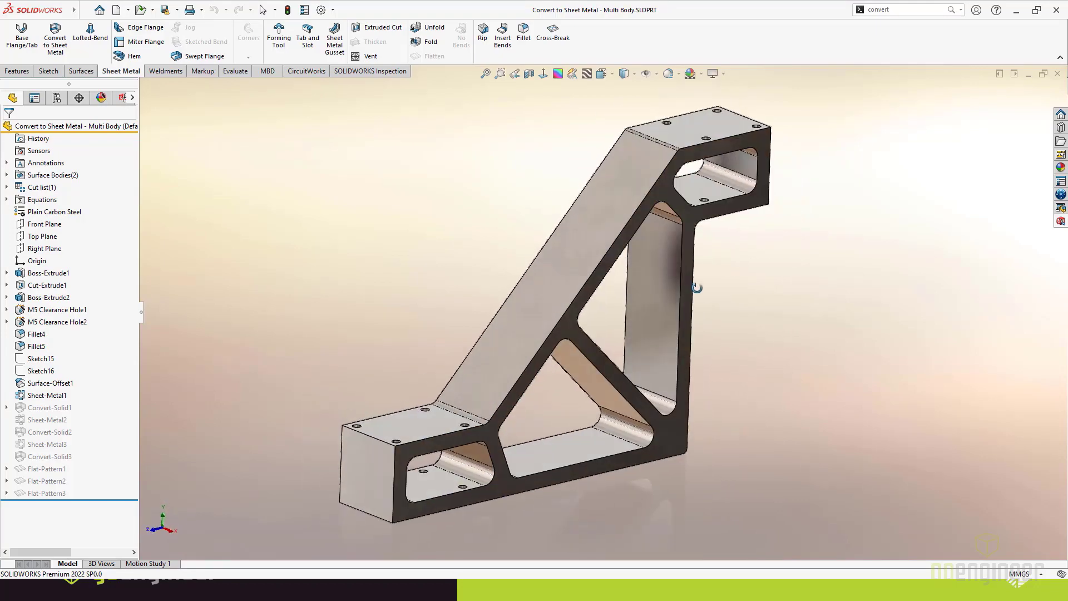
Step: Start Convert to Sheet Metal with the bracket's long bottom face as the fixed face and a 1.50 mm sheet thickness
{"action": "left_click", "coordinate": [55, 39]}
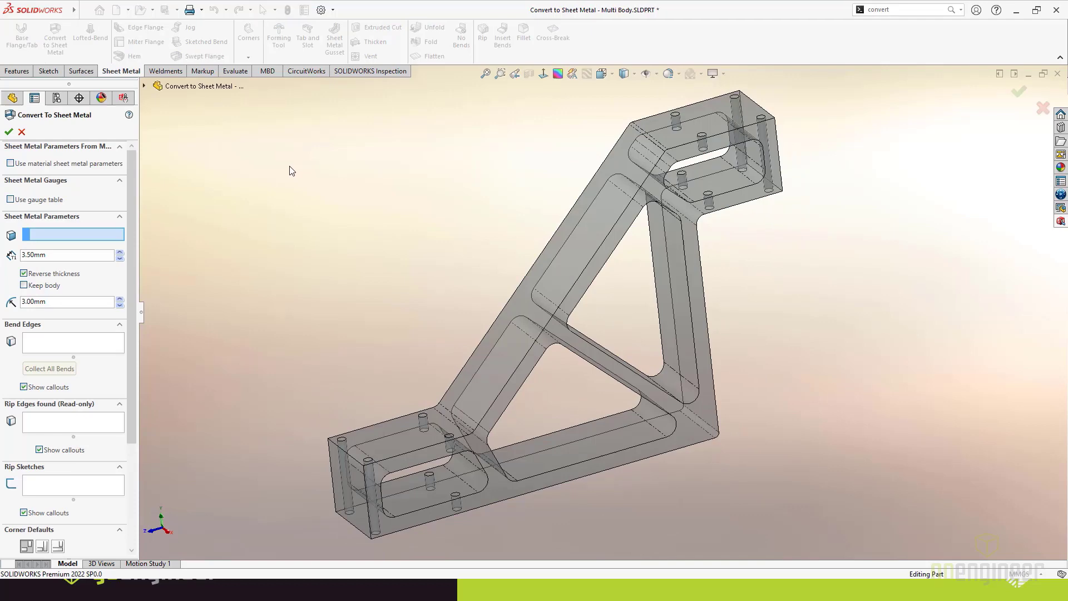
{"action": "middle_click_drag", "start_coordinate": [483, 229], "coordinate": [441, 172]}
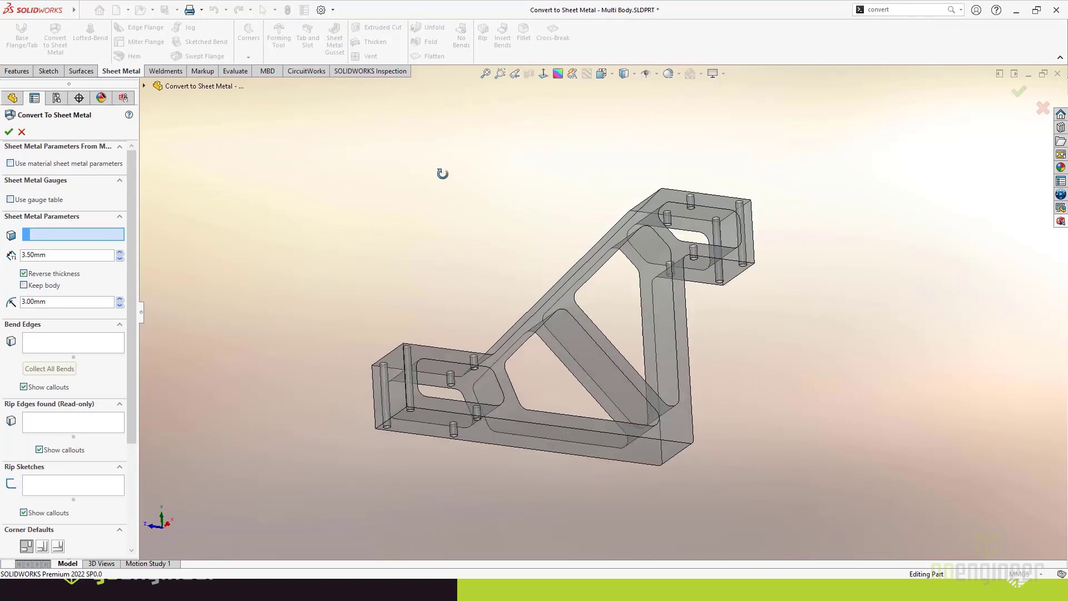
{"action": "left_click", "coordinate": [568, 445]}
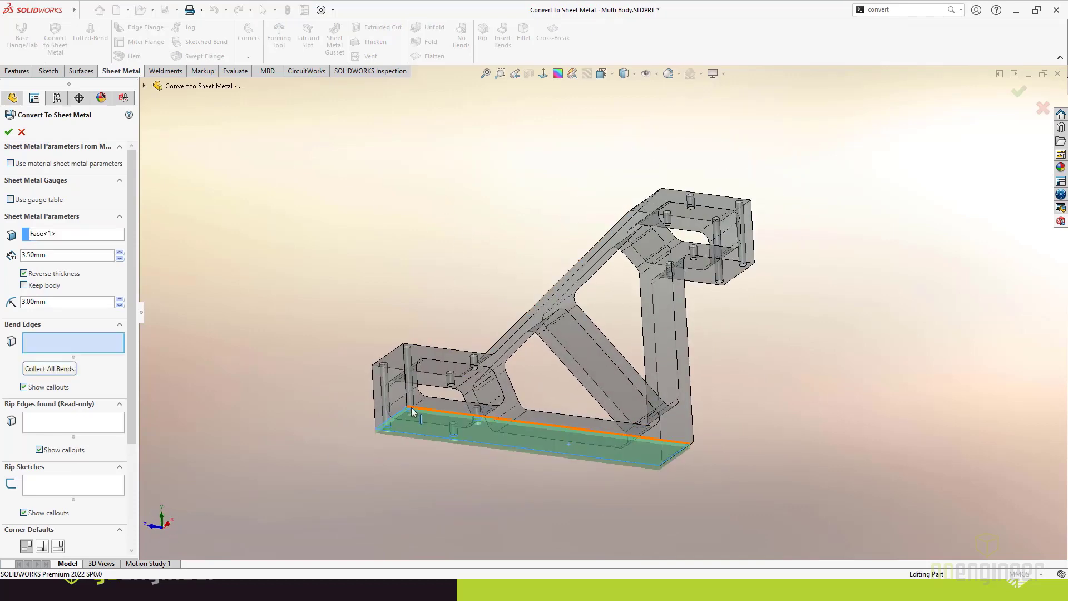
{"action": "scroll", "coordinate": [367, 434], "scroll_direction": "down", "scroll_amount": 5}
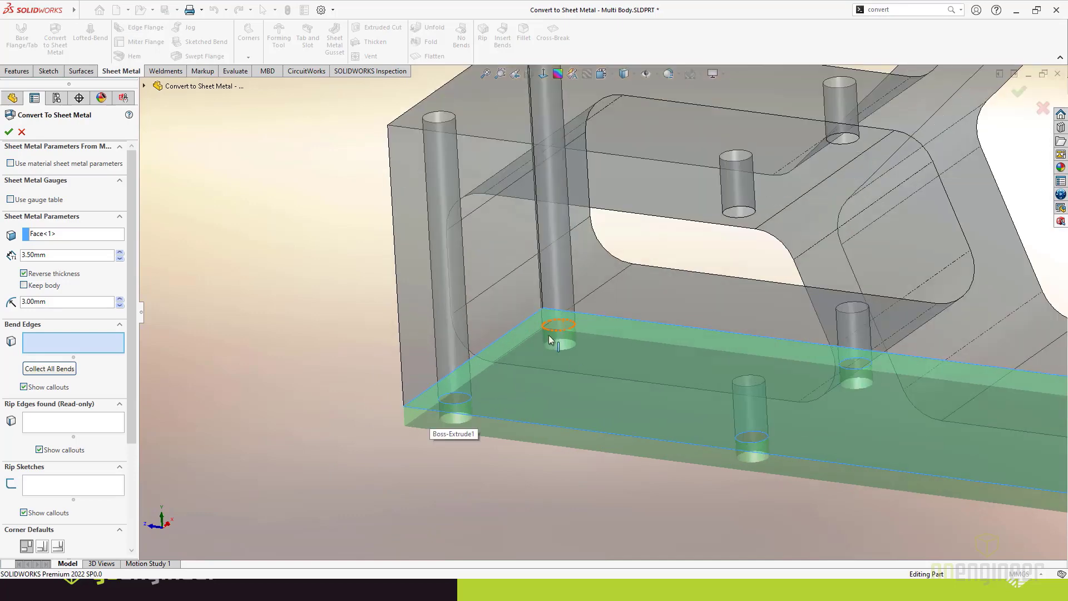
{"action": "left_click", "coordinate": [119, 258]}
{"action": "left_click", "coordinate": [120, 259]}
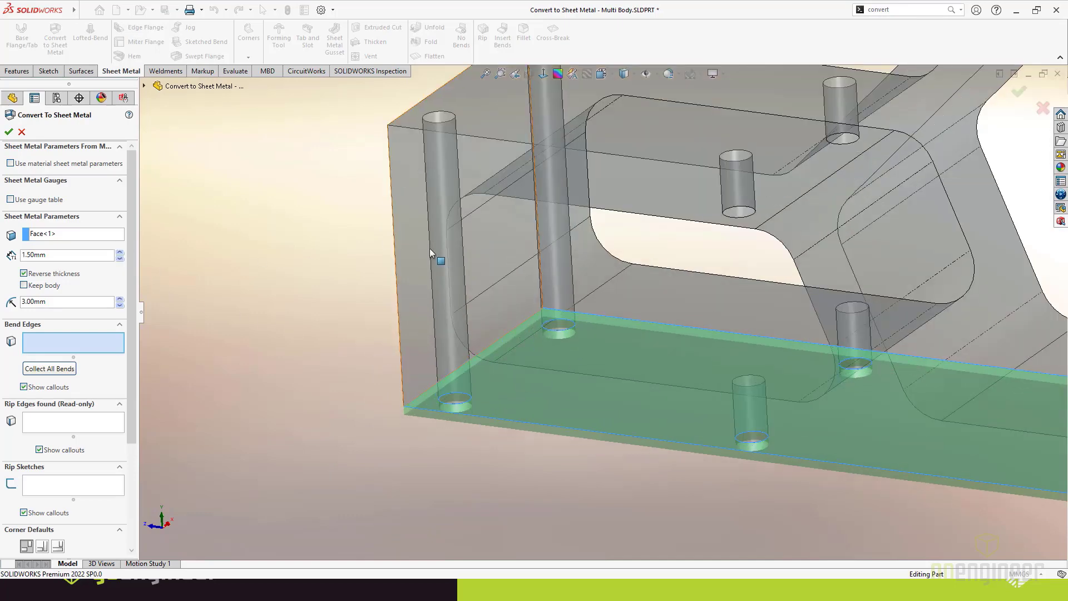
Step: Select both long edges of the bottom face as bend edges for the bracket's two side walls
{"action": "scroll", "coordinate": [623, 317], "scroll_direction": "up", "scroll_amount": 5}
{"action": "middle_click_drag", "start_coordinate": [702, 242], "coordinate": [587, 313]}
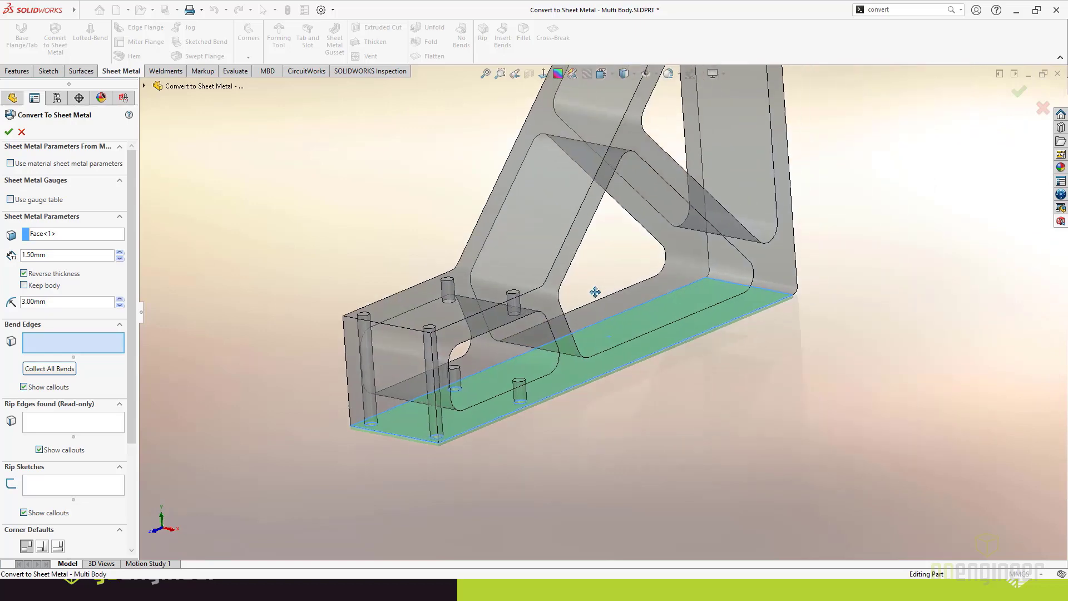
{"action": "left_click", "coordinate": [769, 307]}
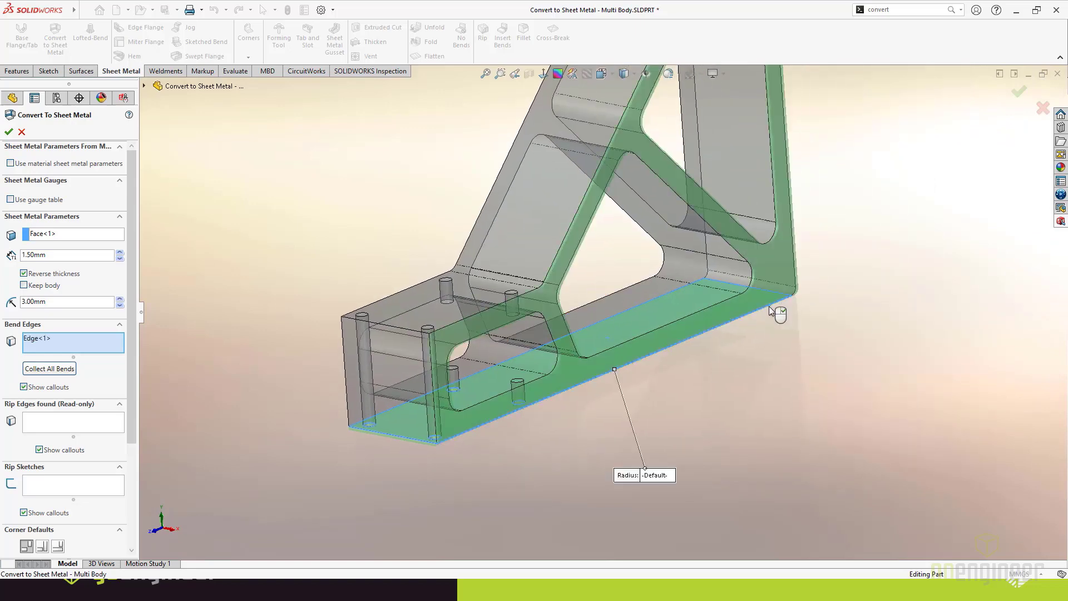
{"action": "middle_click_drag", "start_coordinate": [671, 382], "coordinate": [505, 409]}
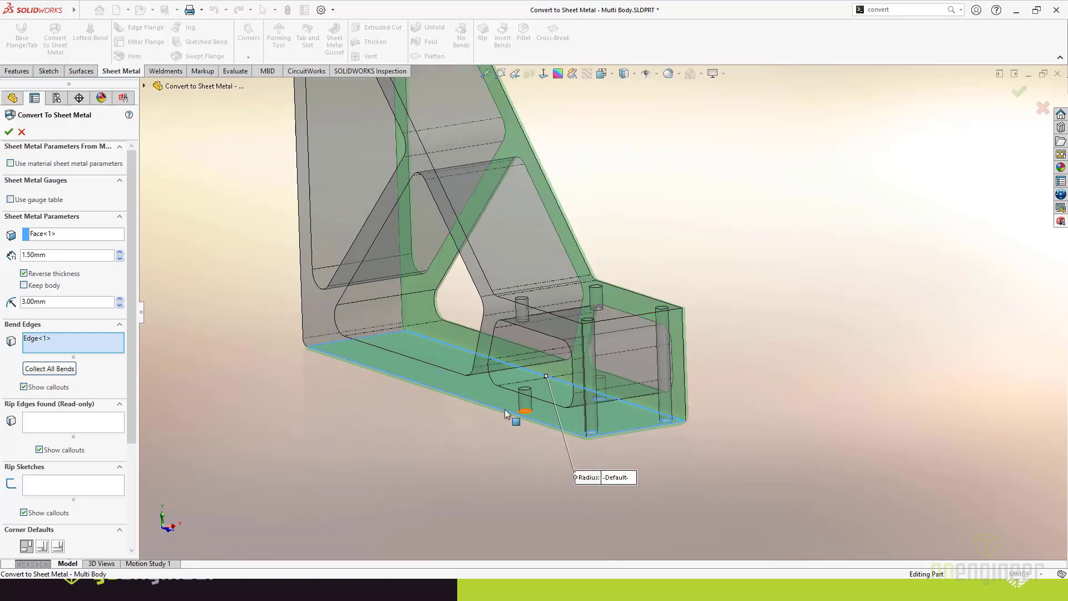
{"action": "left_click", "coordinate": [449, 395]}
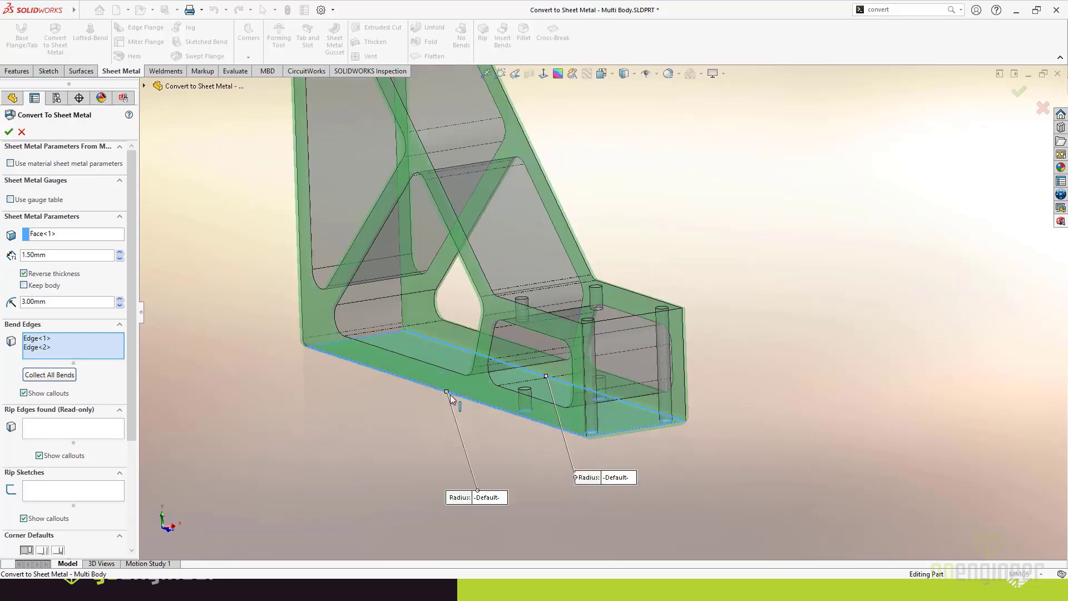
{"action": "middle_click_drag", "start_coordinate": [450, 394], "coordinate": [631, 317]}
{"action": "scroll", "coordinate": [589, 293], "scroll_direction": "up", "scroll_amount": 4}
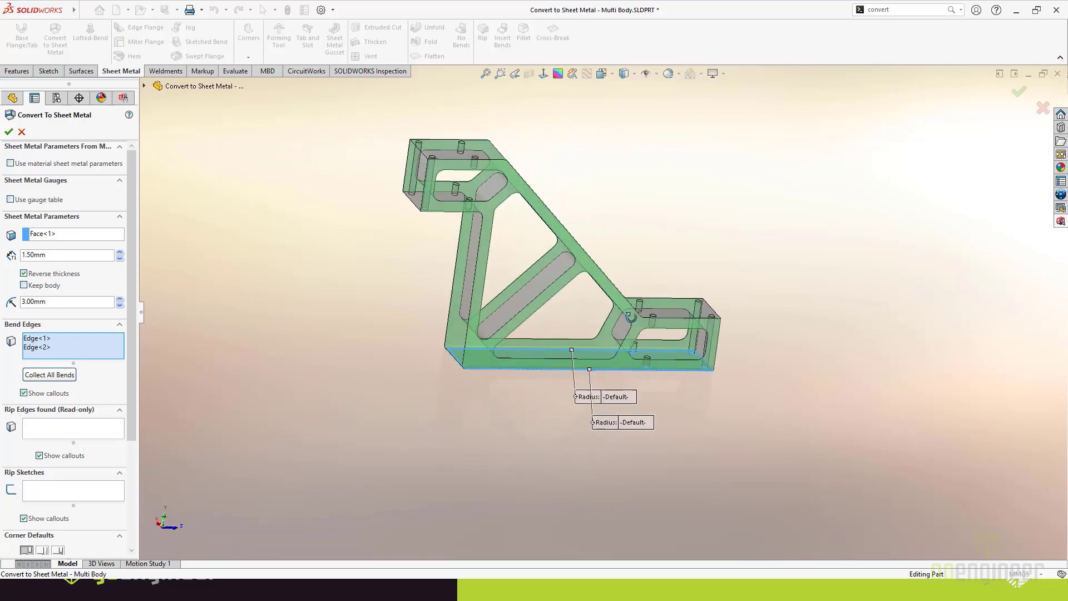
Step: Add bend edges along the upright leg and the vertical and top edges of the upper and lower end blocks
{"action": "left_click", "coordinate": [425, 160]}
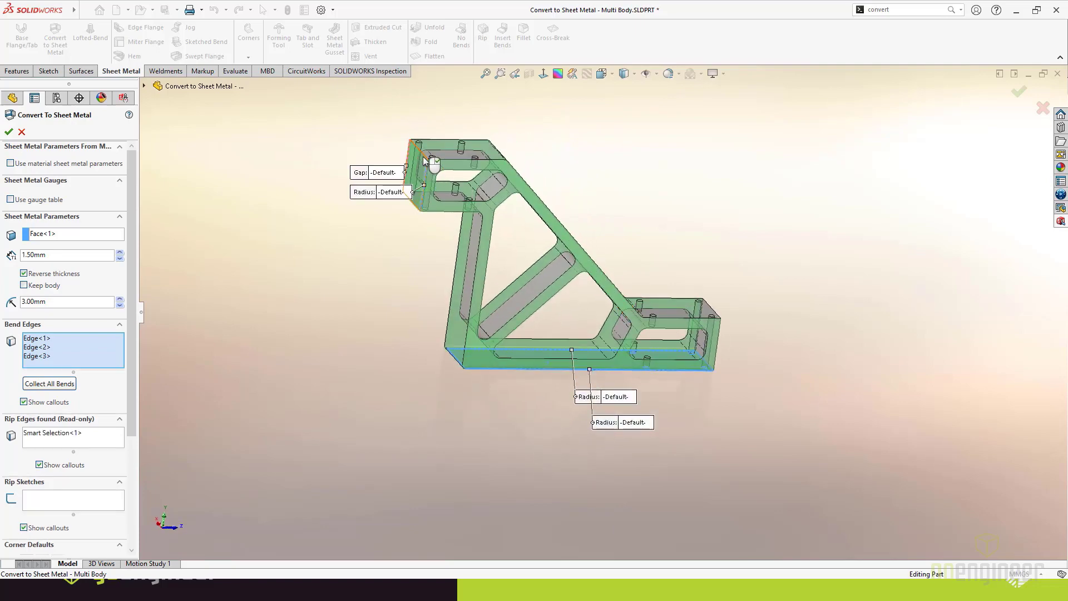
{"action": "middle_click_drag", "start_coordinate": [448, 336], "coordinate": [708, 359]}
{"action": "left_click", "coordinate": [471, 287]}
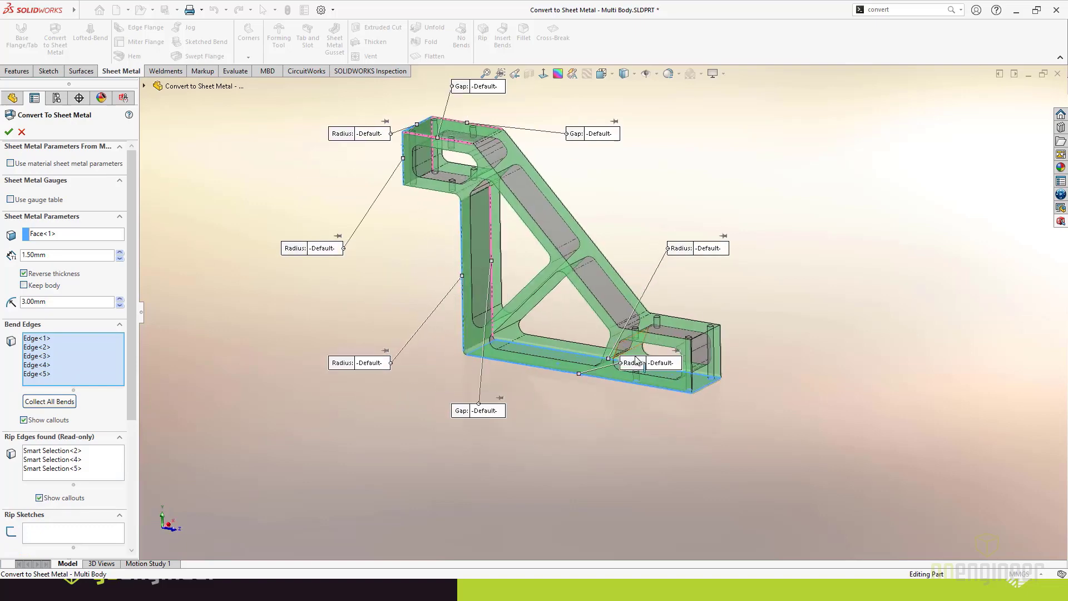
{"action": "left_click", "coordinate": [691, 351]}
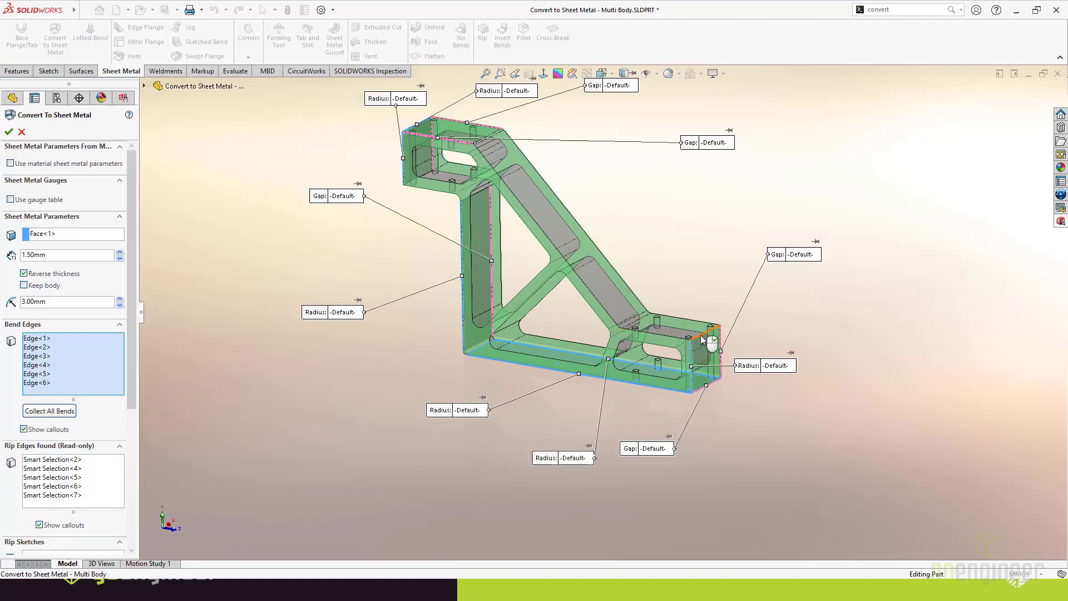
{"action": "left_click", "coordinate": [700, 335]}
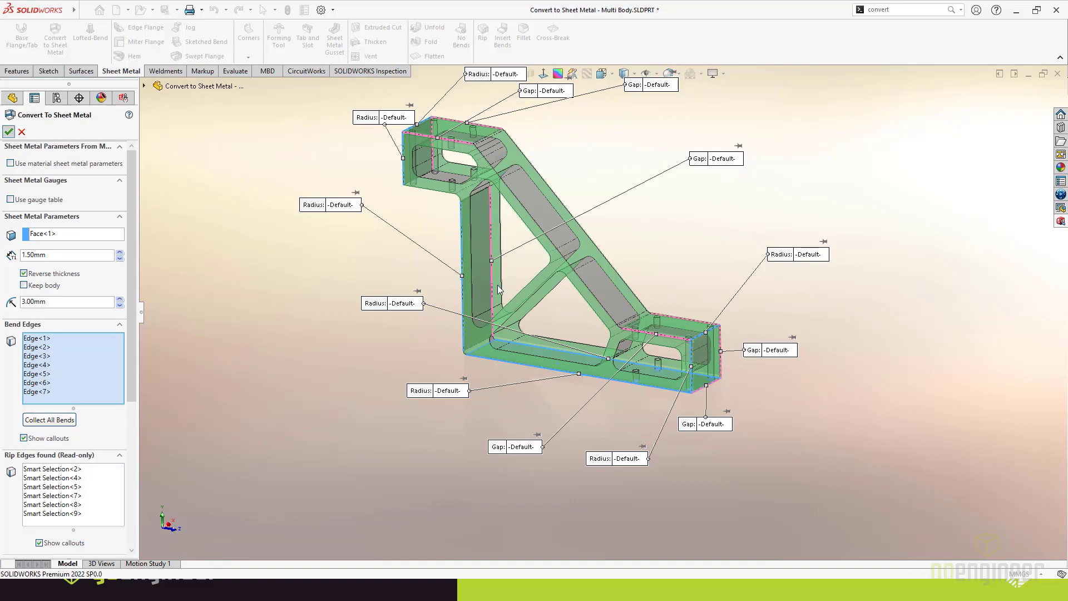
Step: Accept the conversion of the truss bracket with its seven bend edges and 1.50 mm sheet thickness
{"action": "middle_click_drag", "start_coordinate": [630, 224], "coordinate": [607, 220]}
{"action": "left_click", "coordinate": [47, 481]}
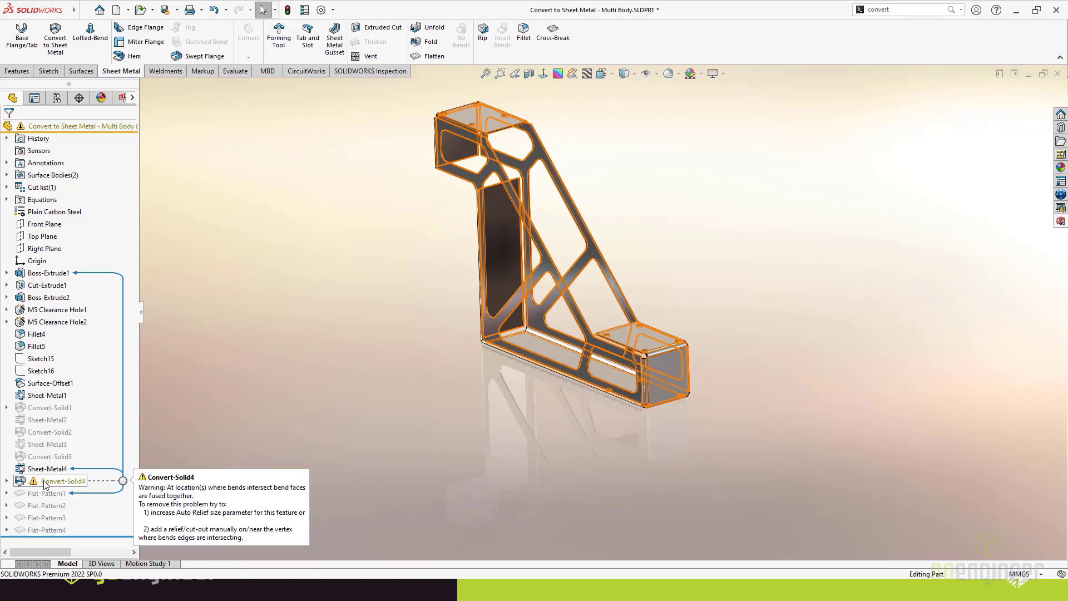
{"action": "left_click", "coordinate": [638, 198]}
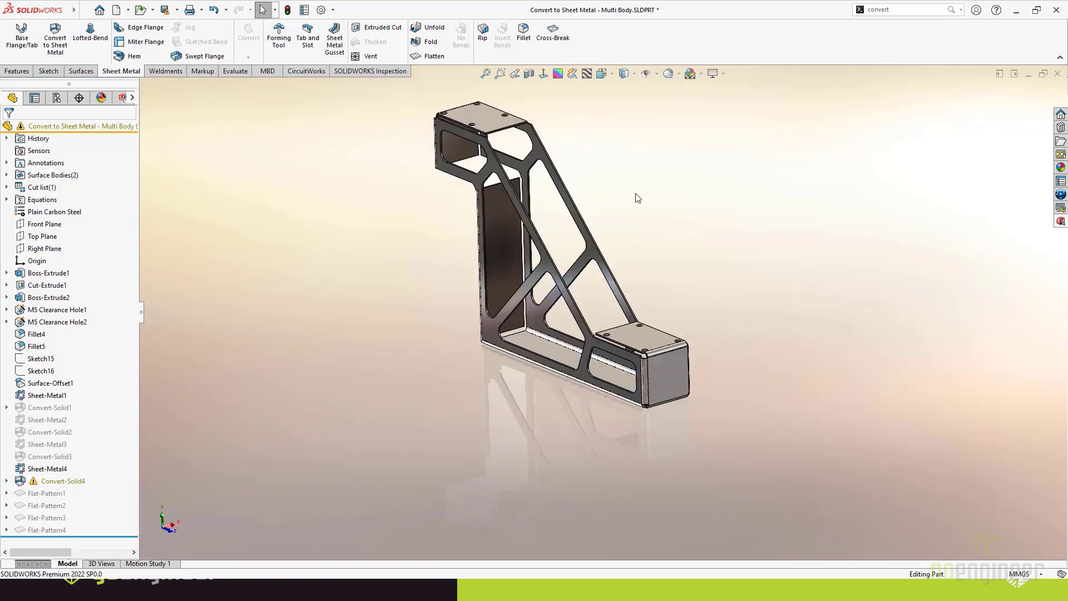
Step: Try to flatten the converted bracket and examine the bend corner on its upper end block
{"action": "left_click", "coordinate": [424, 60]}
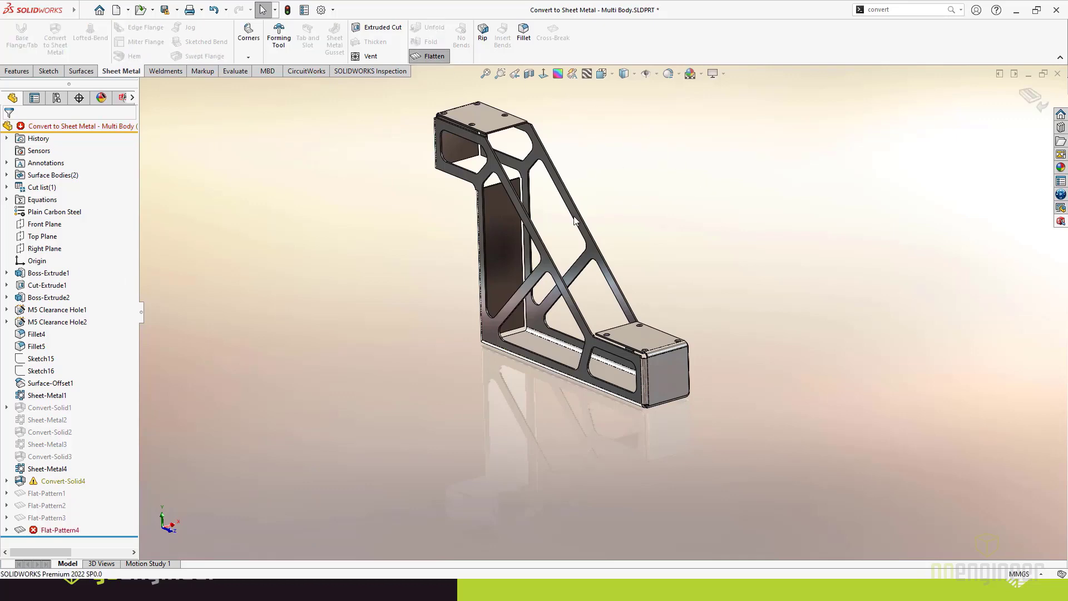
{"action": "middle_click_drag", "start_coordinate": [573, 215], "coordinate": [503, 241]}
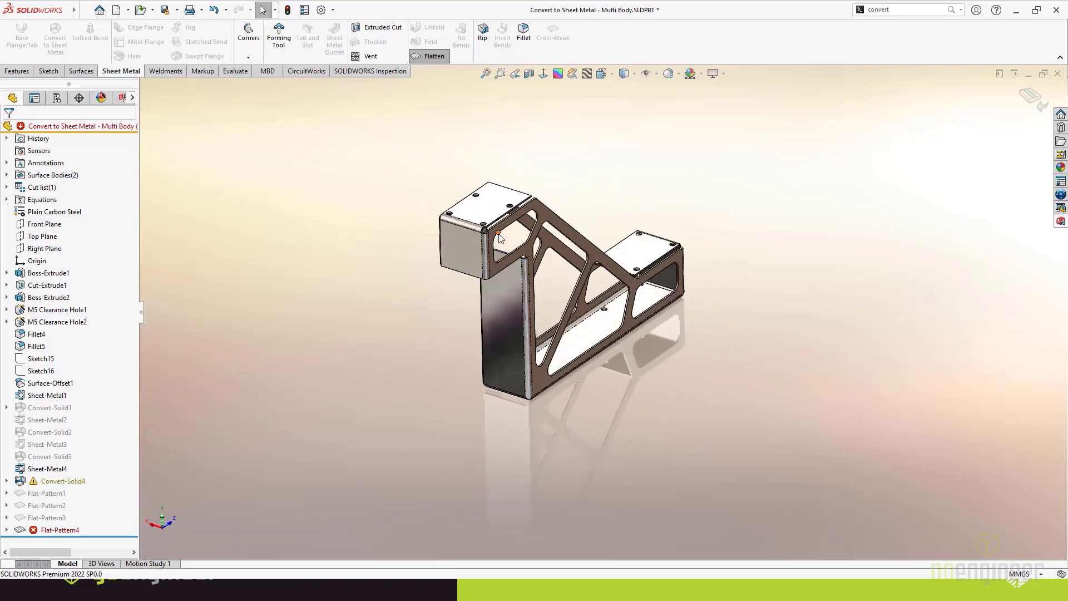
{"action": "scroll", "coordinate": [482, 221], "scroll_direction": "down", "scroll_amount": 6}
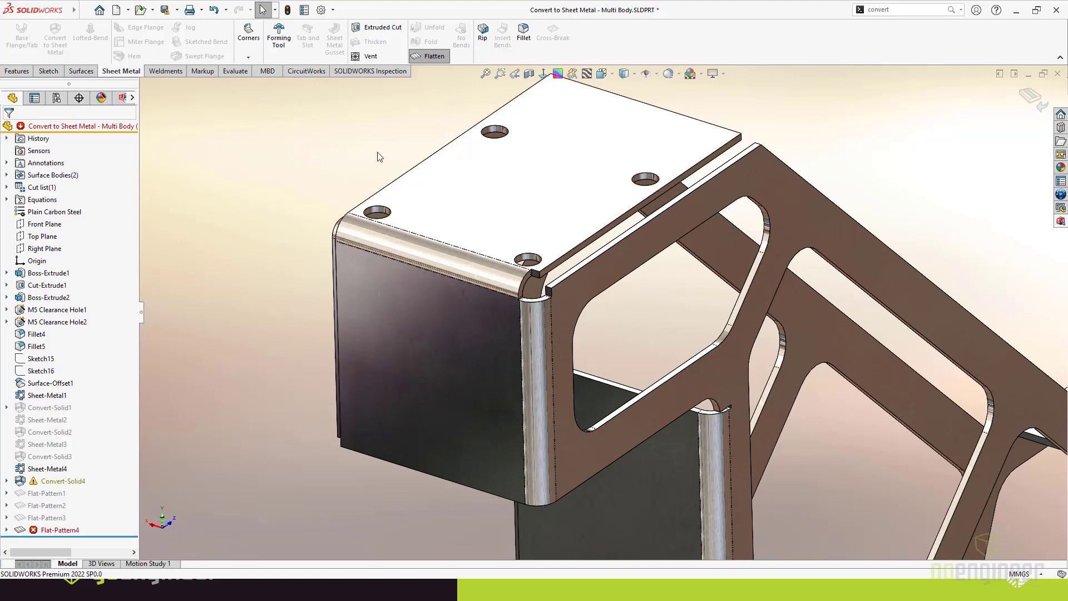
Step: Edit the Convert-Solid4 feature to remove the bend between the upper end block's top and end faces
{"action": "mouse_move", "coordinate": [40, 486]}
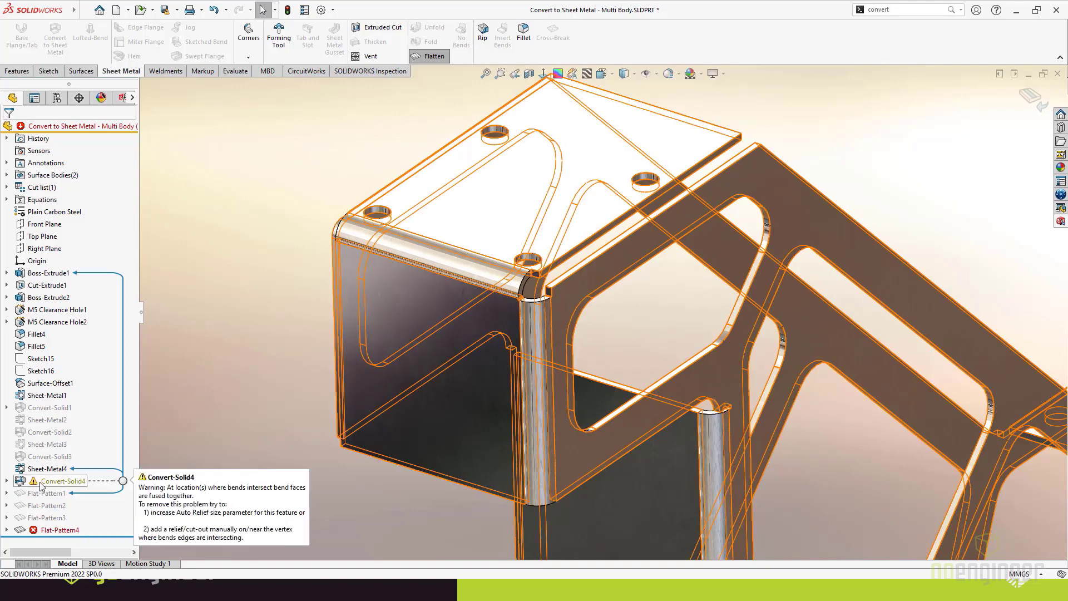
{"action": "right_click", "coordinate": [40, 484]}
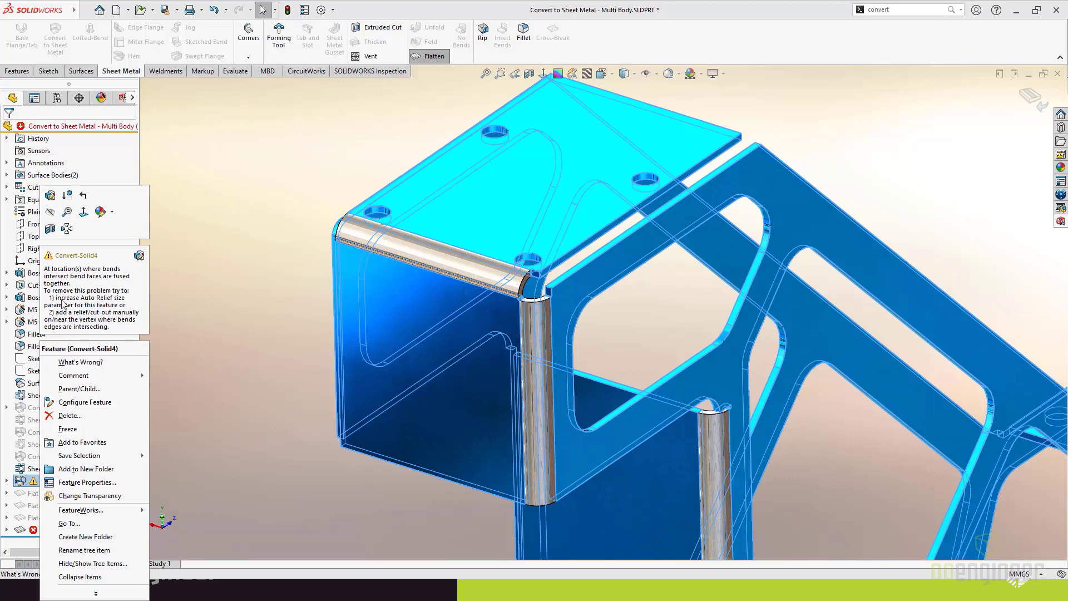
{"action": "left_click", "coordinate": [51, 196]}
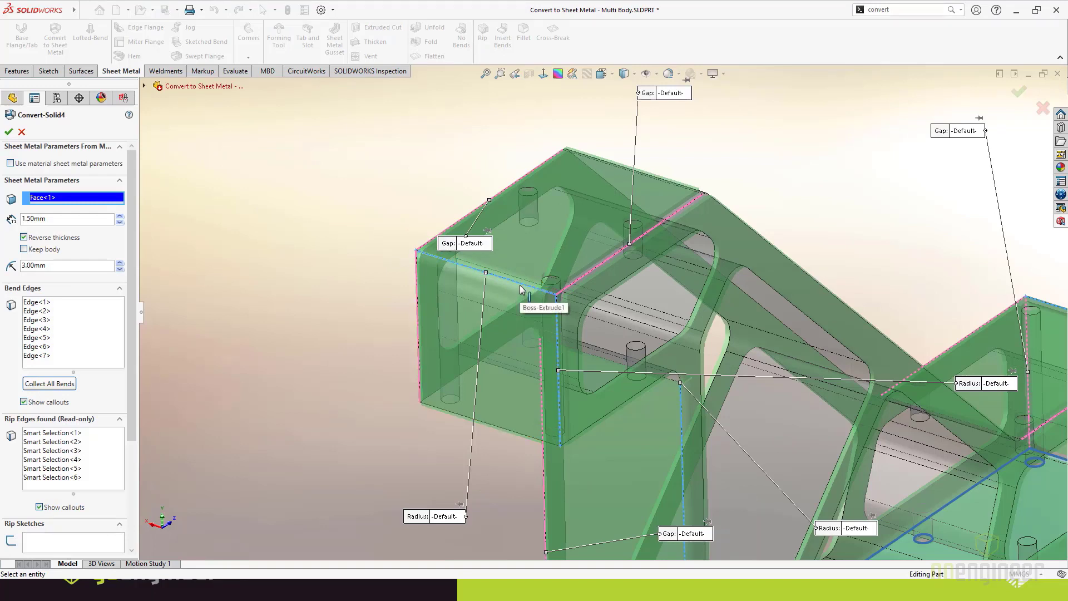
{"action": "left_click", "coordinate": [492, 275]}
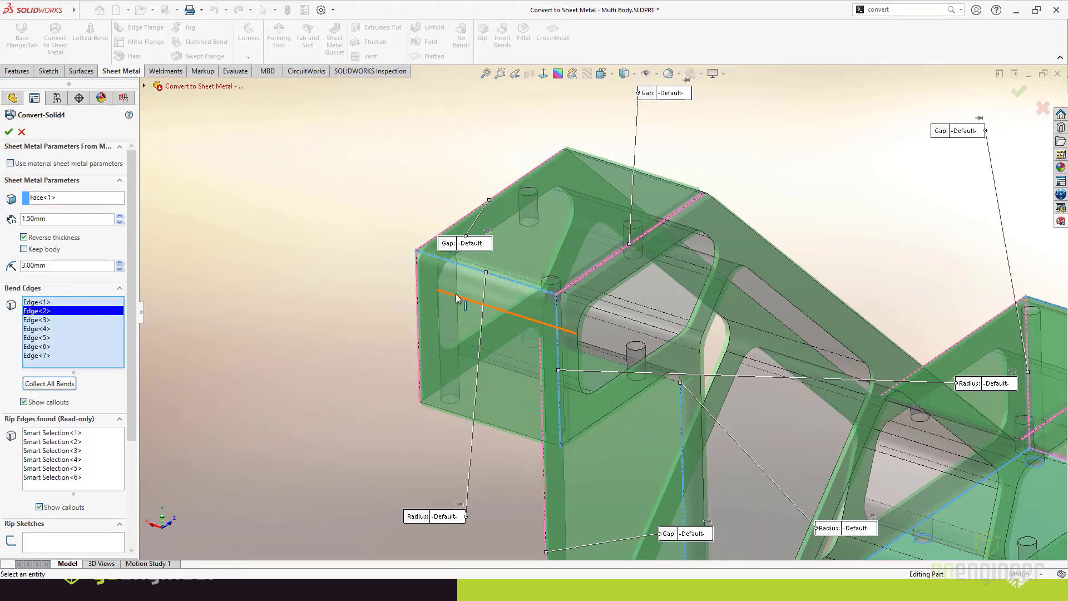
{"action": "left_click", "coordinate": [498, 277]}
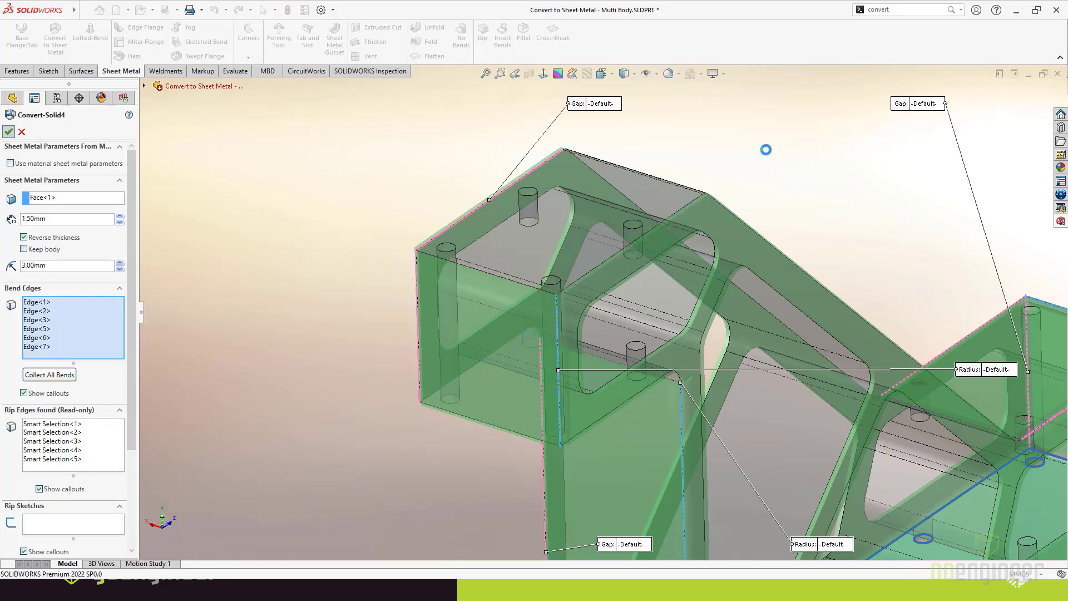
{"action": "scroll", "coordinate": [791, 190], "scroll_direction": "up", "scroll_amount": 2}
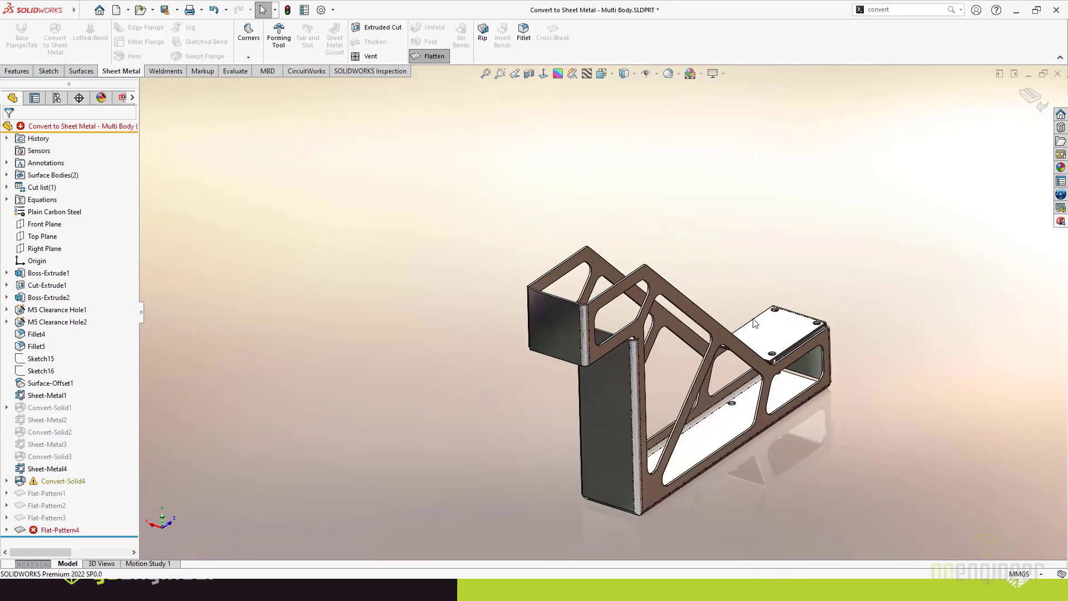
{"action": "middle_click_drag", "start_coordinate": [762, 259], "coordinate": [701, 293]}
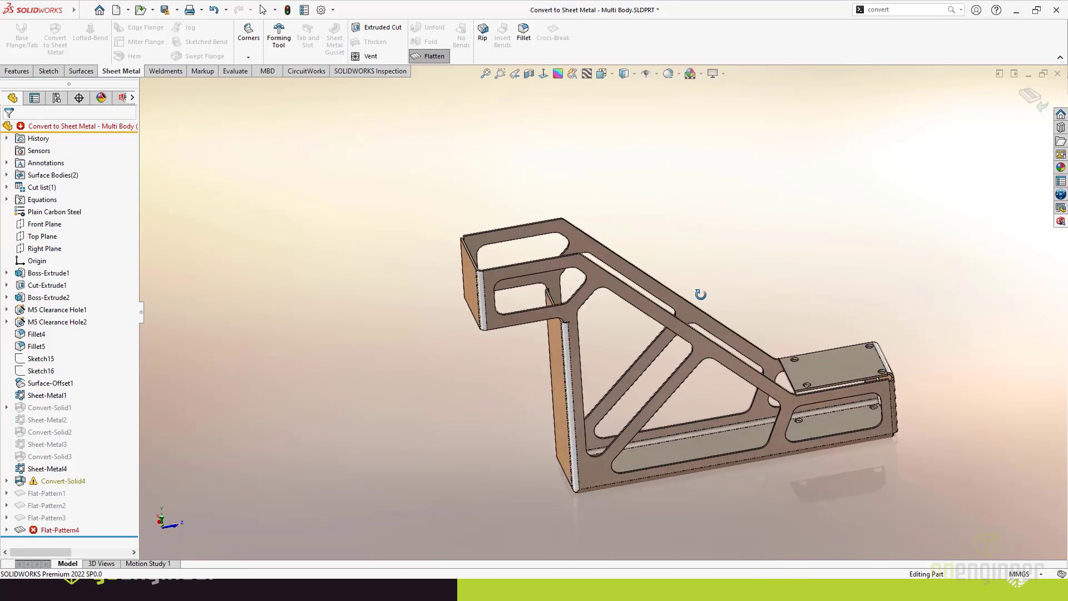
Step: Edit the Convert-Solid4 feature again so that it keeps the original solid body
{"action": "left_click", "coordinate": [71, 479]}
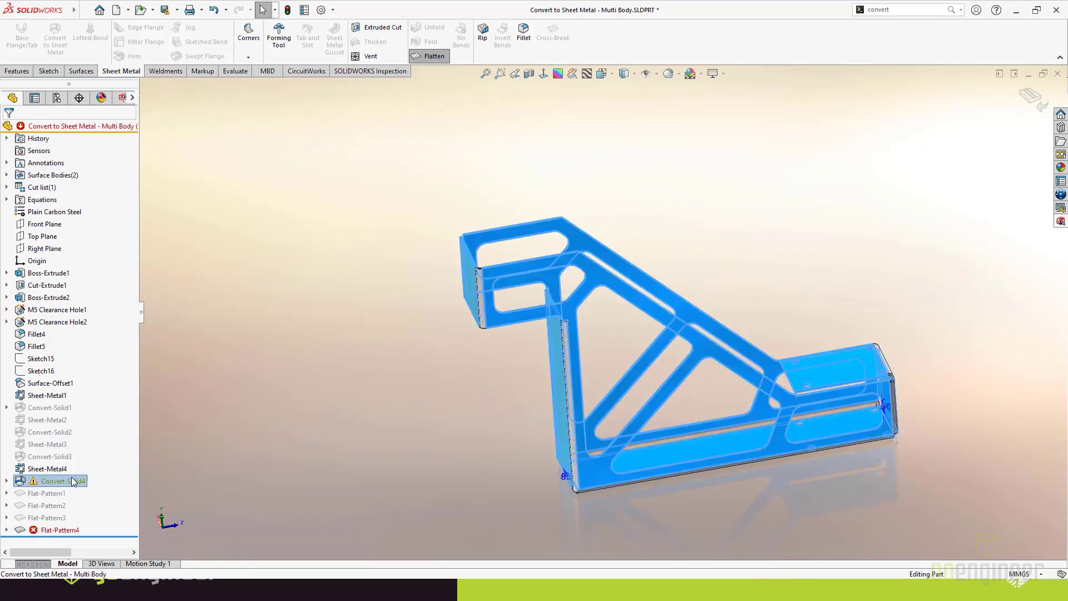
{"action": "left_click", "coordinate": [20, 483]}
{"action": "left_click", "coordinate": [28, 464]}
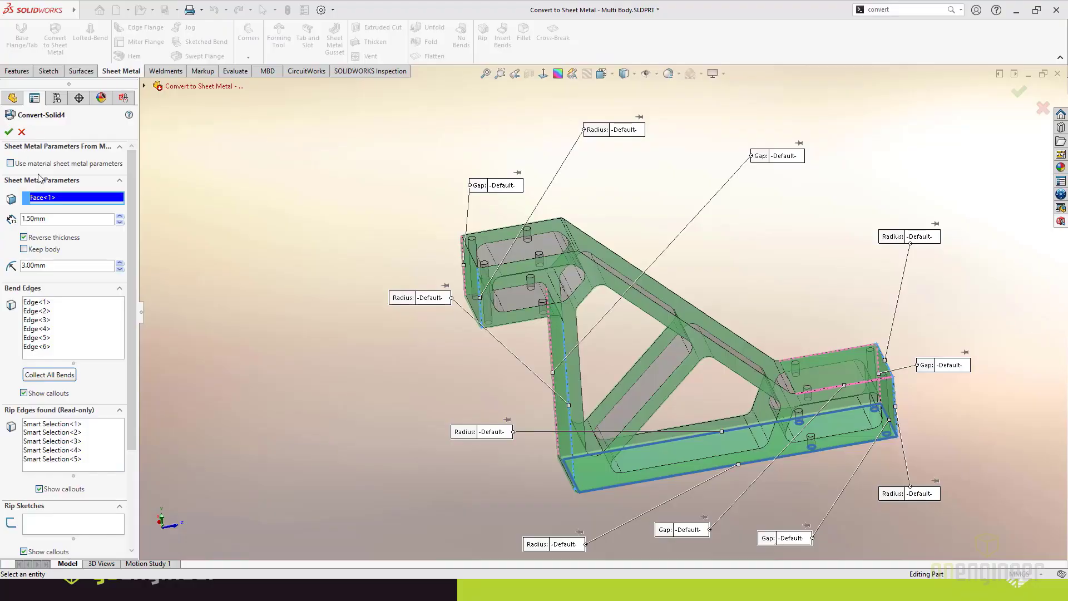
{"action": "left_click", "coordinate": [9, 132]}
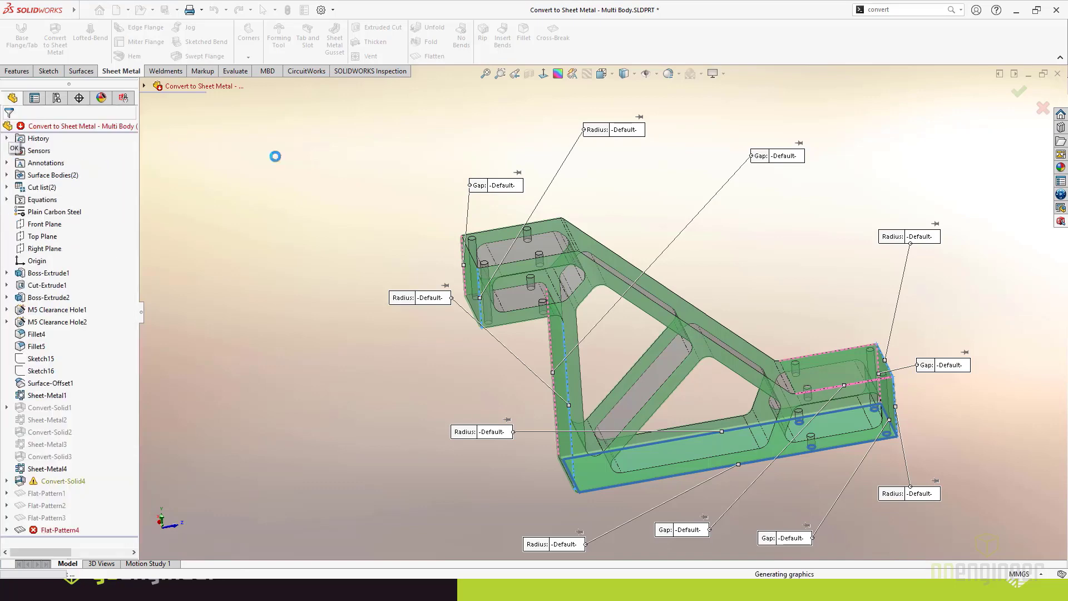
Step: Start a second sheet metal conversion with the sloping face fixed, adding the upper end block's top face as a bend
{"action": "middle_click_drag", "start_coordinate": [732, 174], "coordinate": [692, 148]}
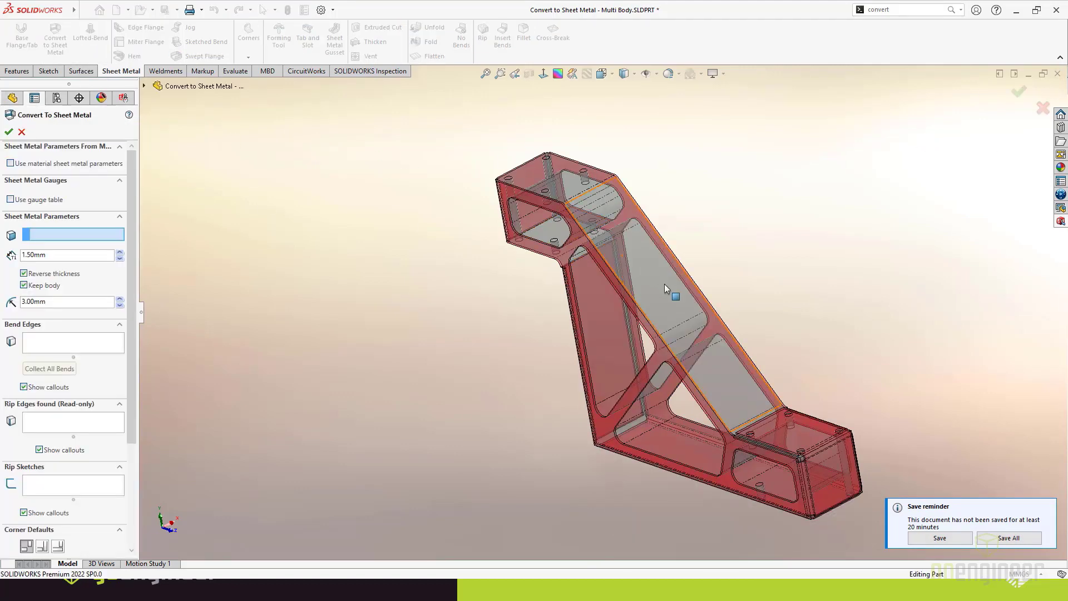
{"action": "left_click", "coordinate": [664, 284]}
{"action": "left_click", "coordinate": [591, 190]}
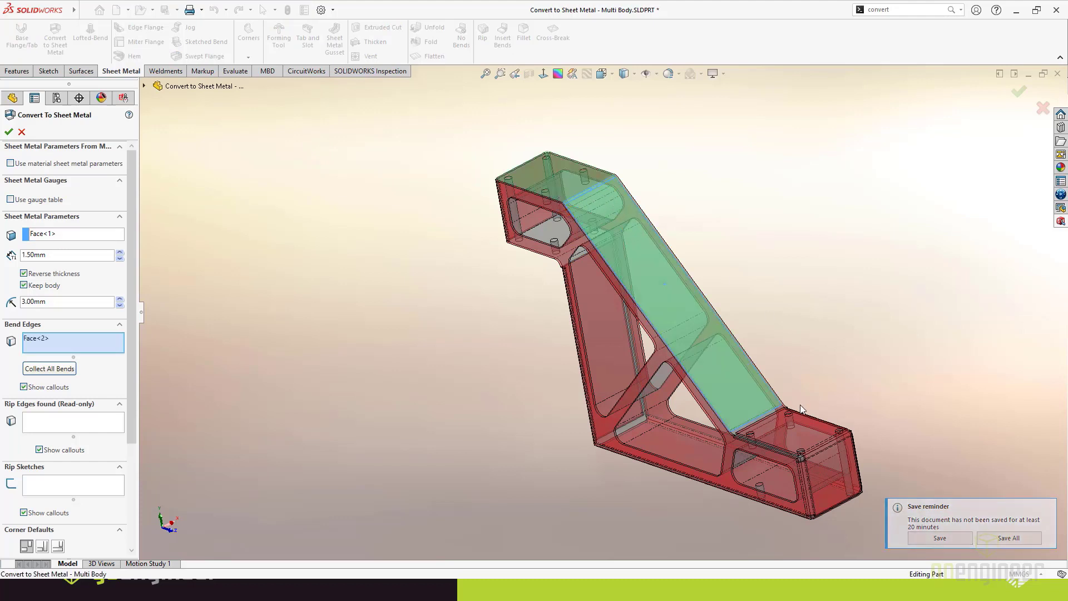
Step: Try to add a bend where the sloping face meets the lower end block's top face
{"action": "left_click", "coordinate": [773, 420]}
{"action": "left_click", "coordinate": [620, 321]}
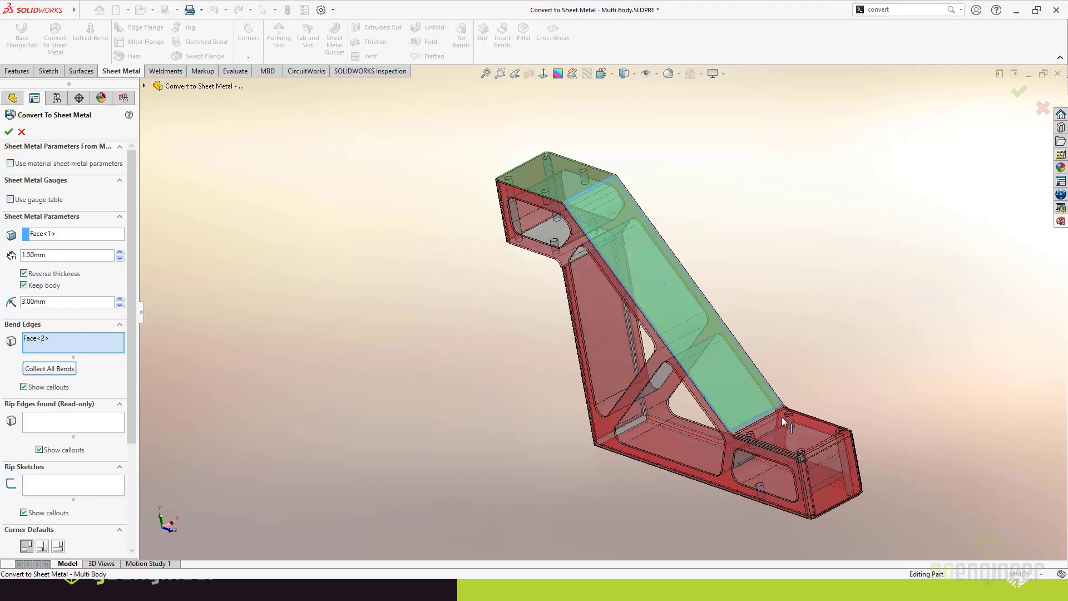
{"action": "left_click", "coordinate": [771, 418]}
{"action": "left_click", "coordinate": [616, 318]}
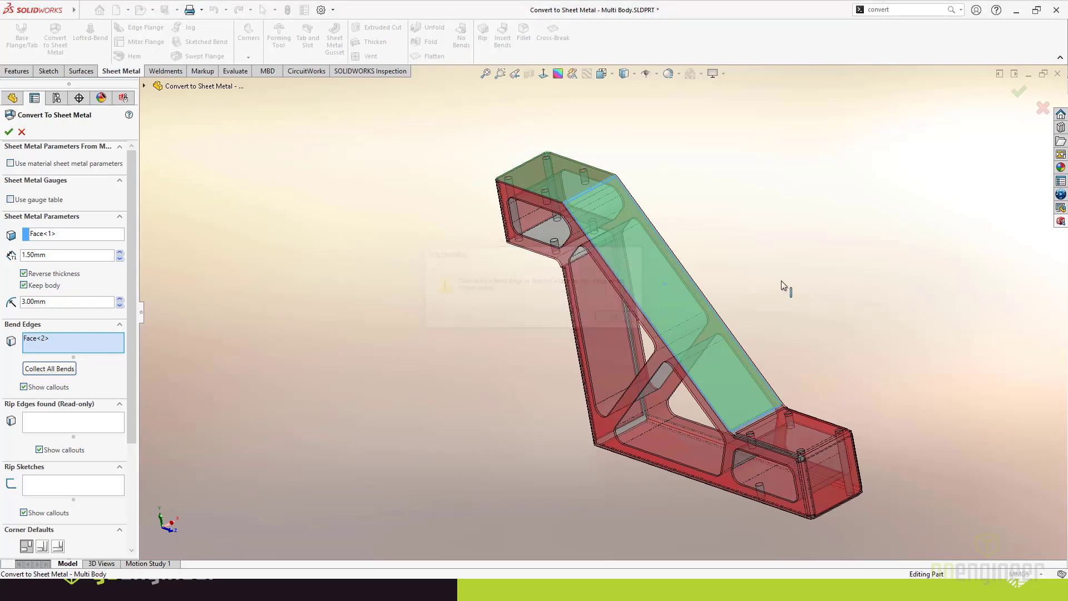
Step: Accept the second conversion to create the 1.50 mm sloping cover while keeping the solid body
{"action": "left_click", "coordinate": [1021, 87]}
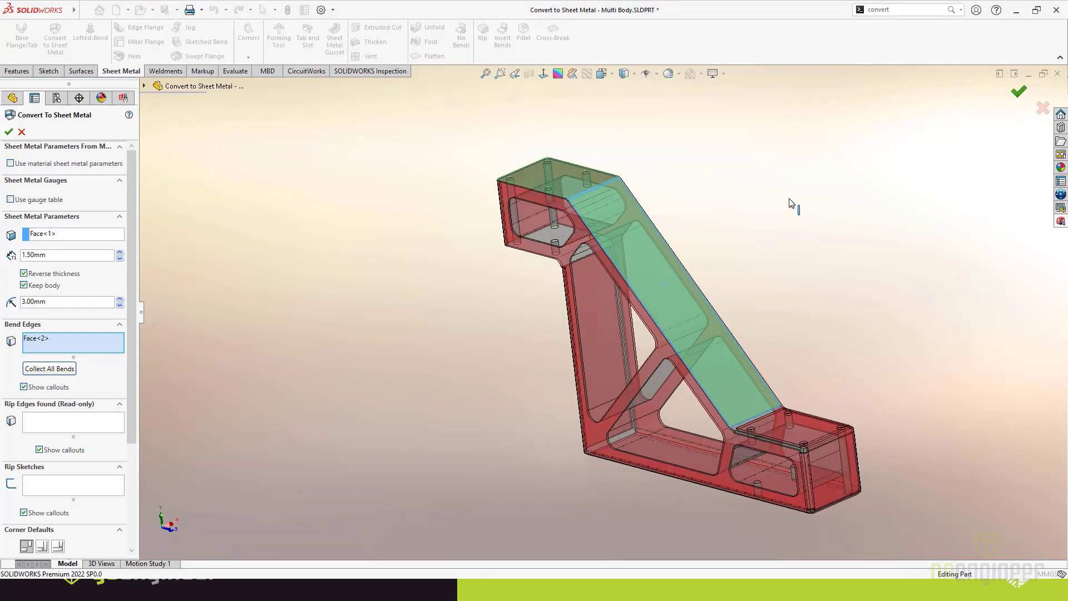
{"action": "scroll", "coordinate": [777, 275], "scroll_direction": "down", "scroll_amount": 5}
{"action": "scroll", "coordinate": [775, 279], "scroll_direction": "up", "scroll_amount": 5}
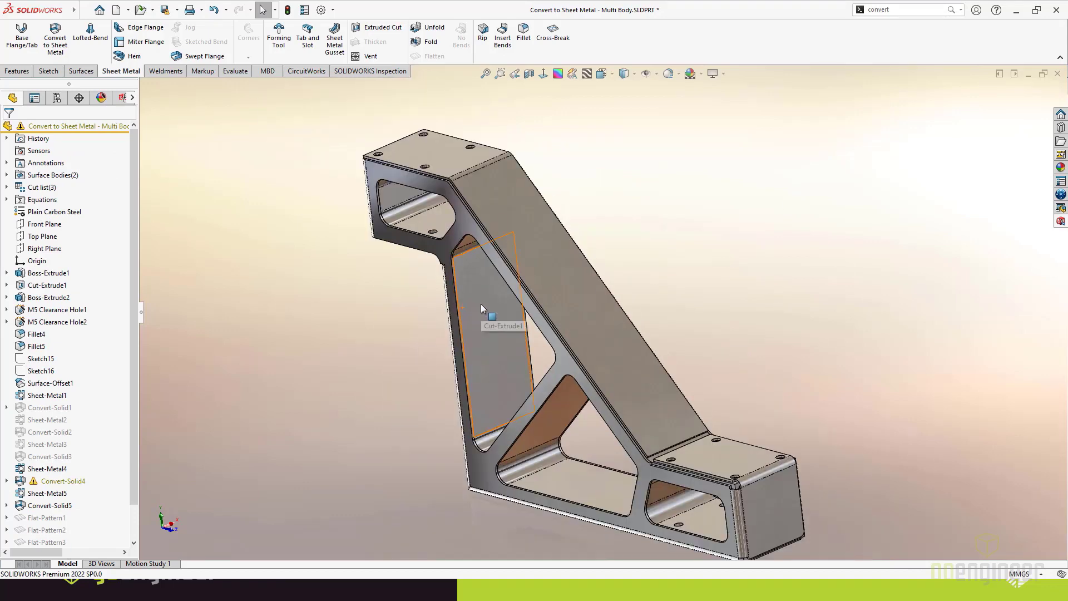
Step: Hide and show individual bodies to compare the original solid bracket with the sheet metal bodies made from it
{"action": "key", "text": "Tab"}
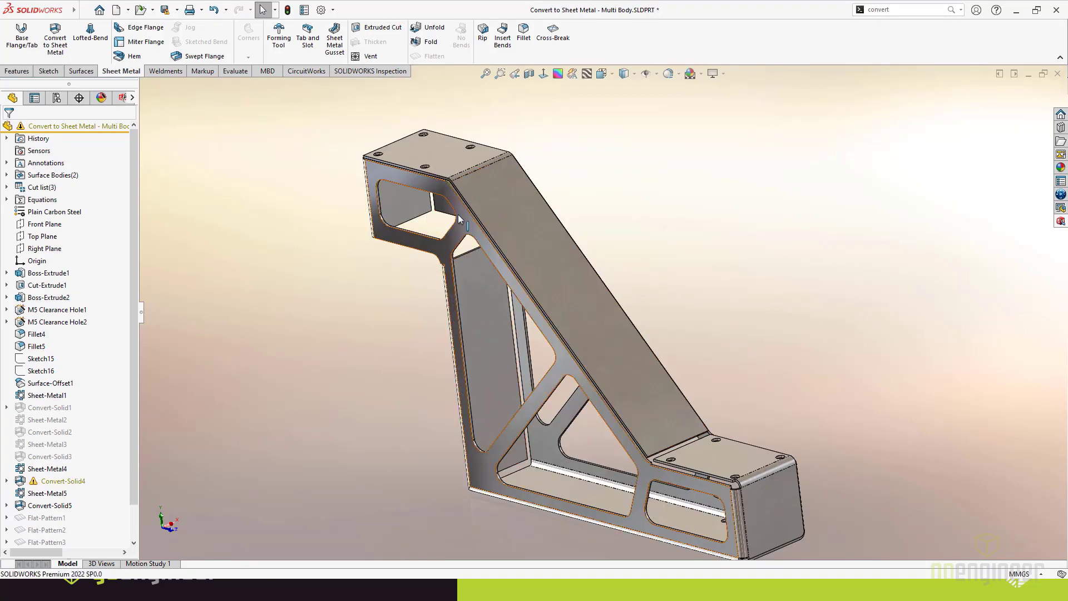
{"action": "key", "text": "Tab"}
{"action": "middle_click_drag", "start_coordinate": [479, 288], "coordinate": [453, 284]}
{"action": "key", "text": "shift+Tab"}
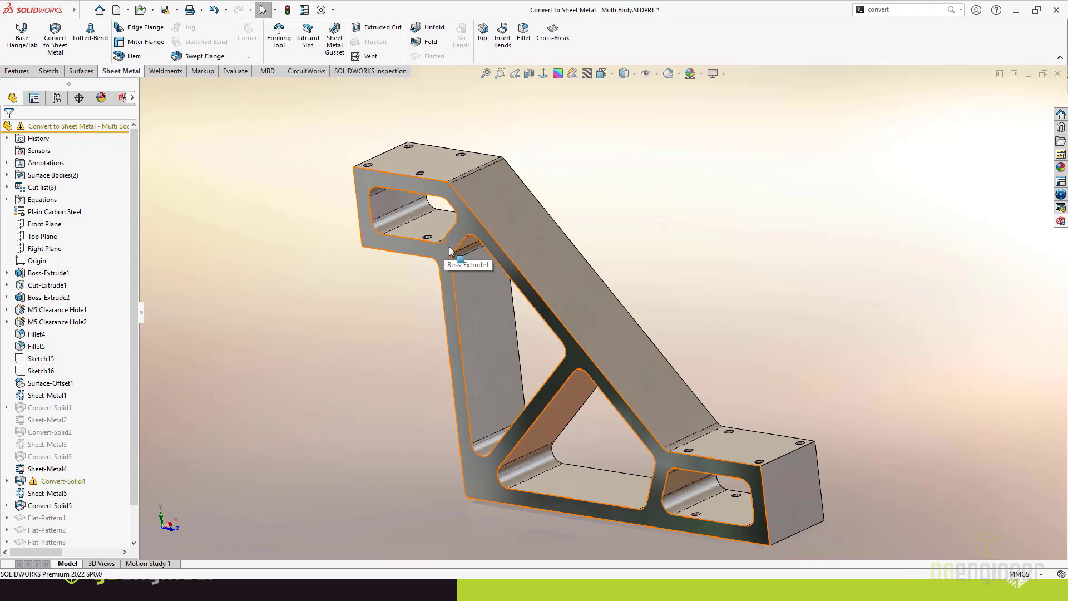
{"action": "key", "text": "Tab"}
{"action": "key", "text": "shift+Tab"}
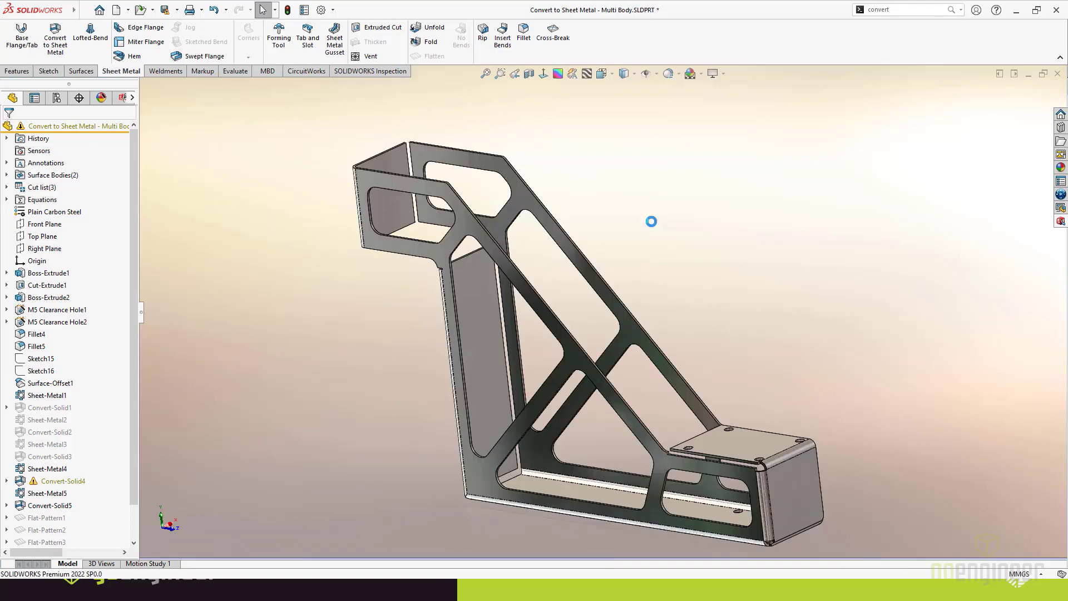
{"action": "middle_click_drag", "start_coordinate": [651, 222], "coordinate": [633, 312]}
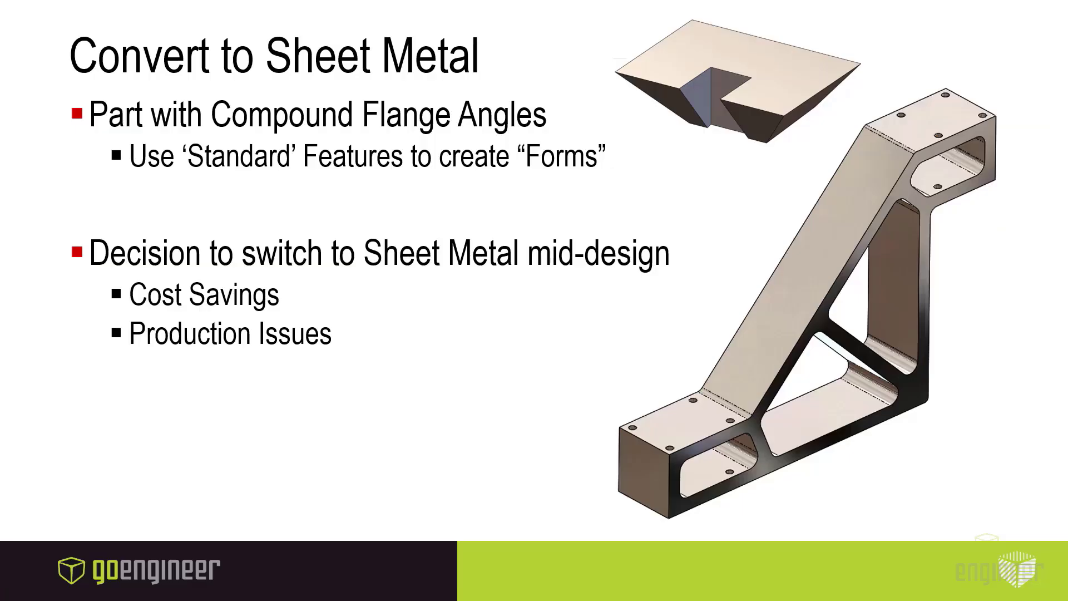
{"action": "left_click", "coordinate": [652, 166]}
{"action": "left_click", "coordinate": [596, 182]}
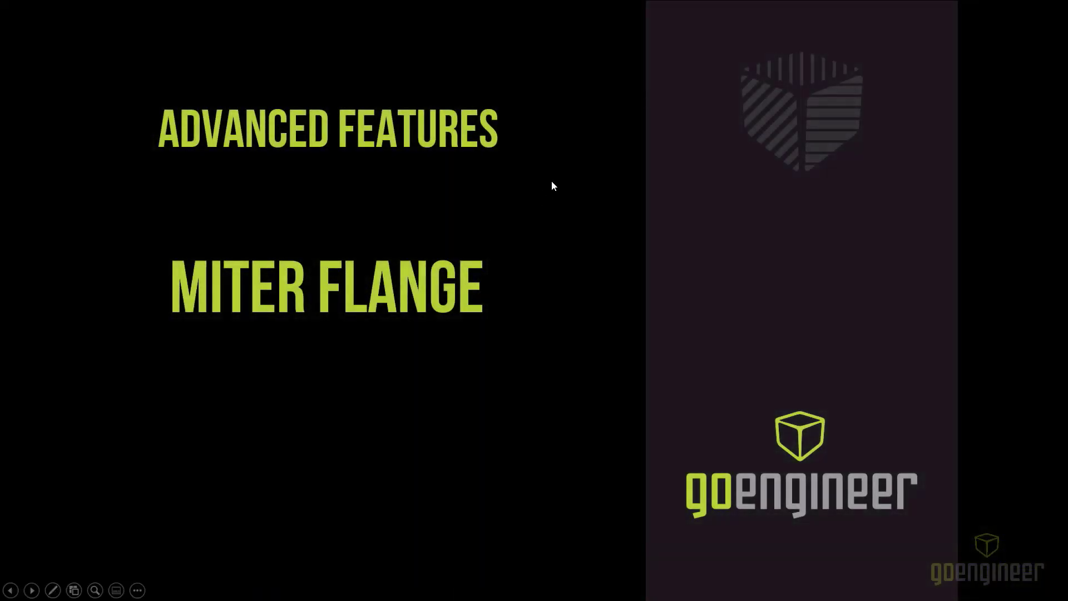
{"action": "left_click", "coordinate": [568, 149]}
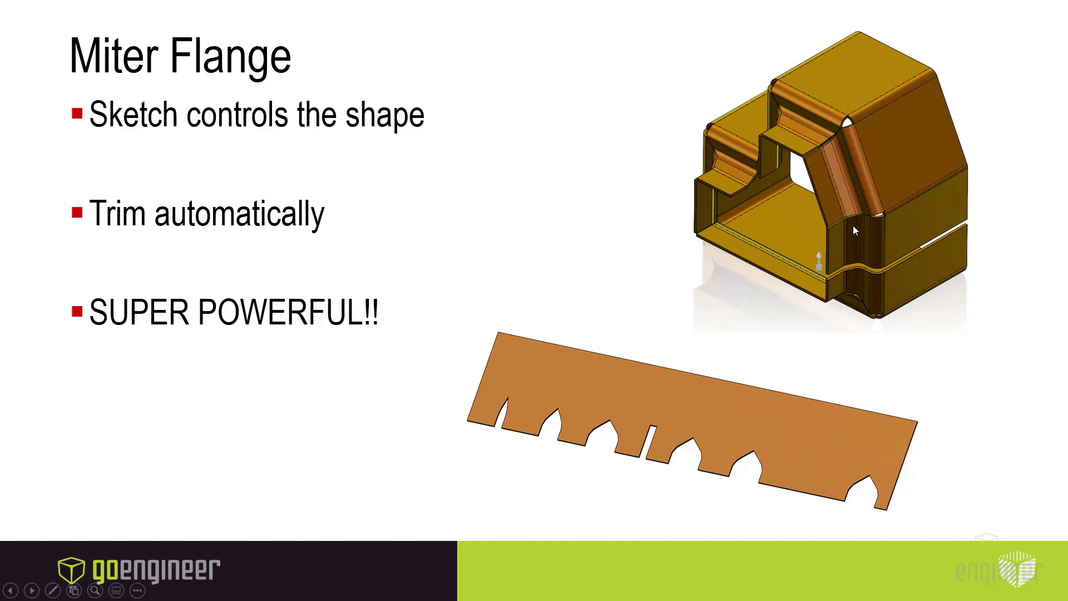
{"action": "key", "text": "Right"}
Step: Switch back to SOLIDWORKS and open the recent document Miter Flange.SLDPRT
{"action": "key", "text": "alt+Tab"}
{"action": "left_click", "coordinate": [491, 173]}
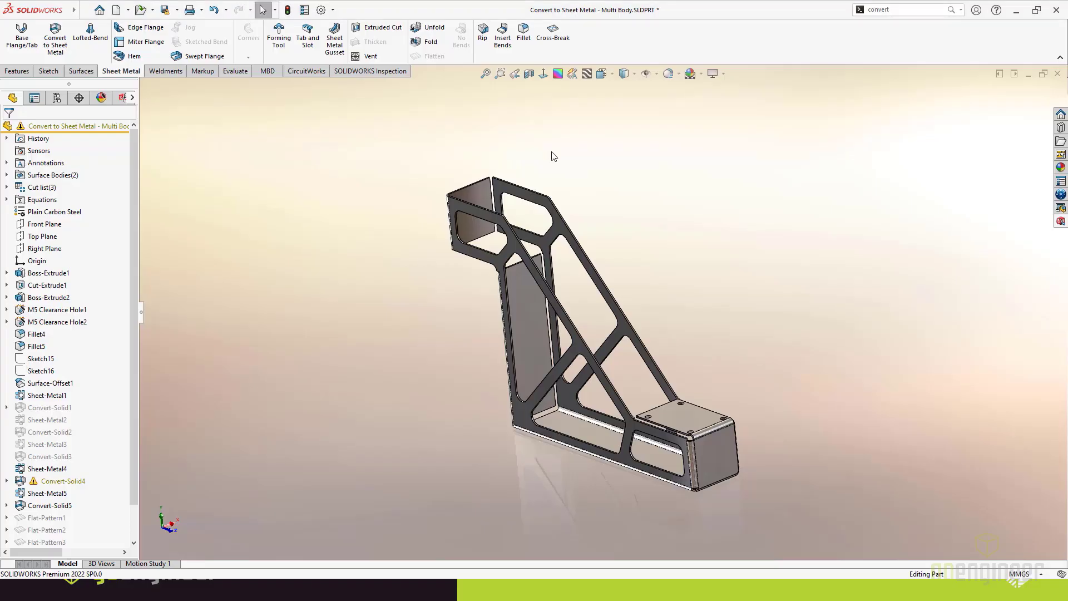
{"action": "left_click", "coordinate": [99, 9]}
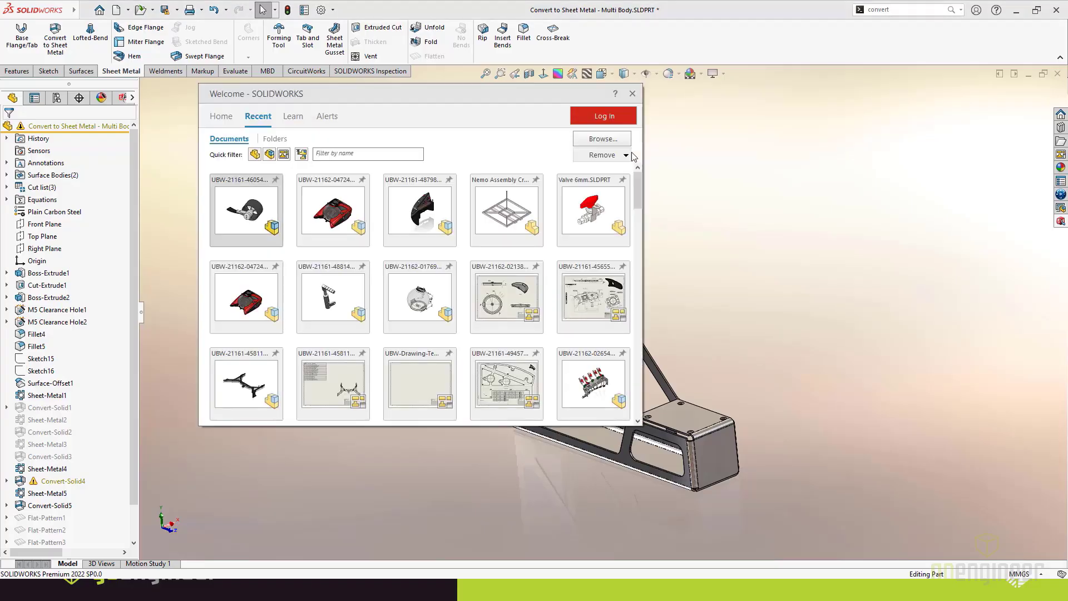
{"action": "scroll", "coordinate": [374, 319], "scroll_direction": "down", "scroll_amount": 5}
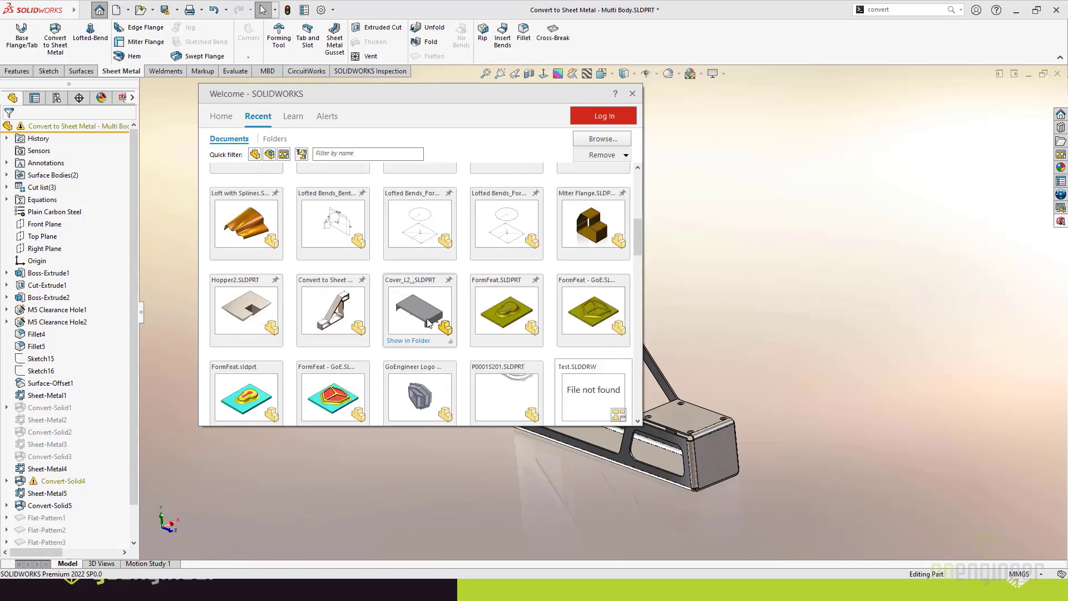
{"action": "left_click", "coordinate": [585, 221]}
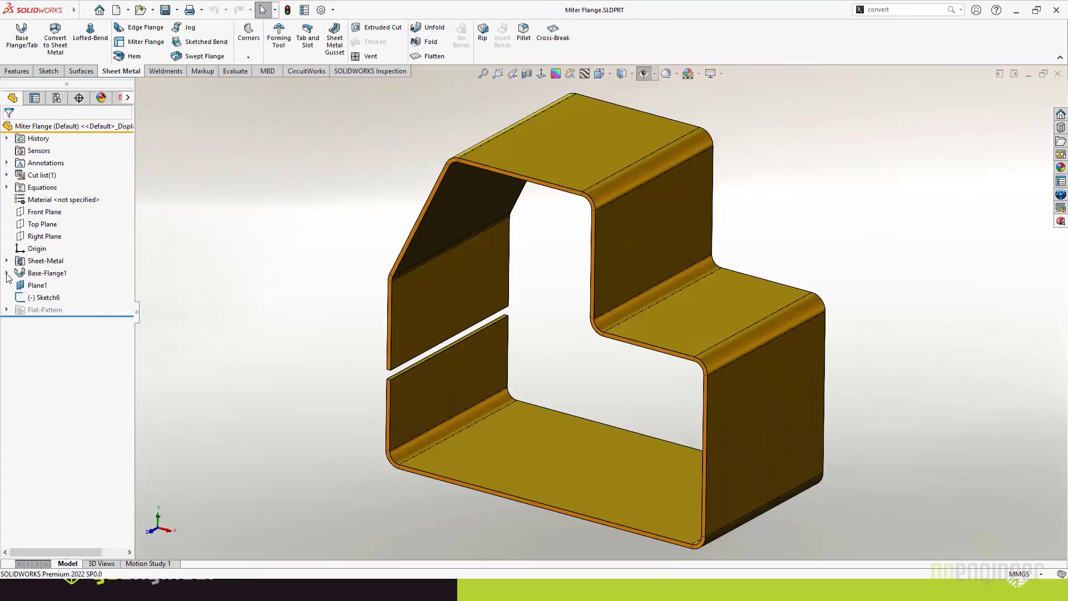
Step: Expand the Base-Flange1 feature and highlight its sketch to examine the open profile behind the part
{"action": "left_click", "coordinate": [7, 273]}
{"action": "left_click", "coordinate": [48, 286]}
{"action": "mouse_move", "coordinate": [267, 239]}
{"action": "middle_mouse_down"}
{"action": "mouse_move", "coordinate": [459, 210]}
{"action": "mouse_move", "coordinate": [302, 243]}
{"action": "mouse_move", "coordinate": [307, 209]}
{"action": "middle_mouse_up"}
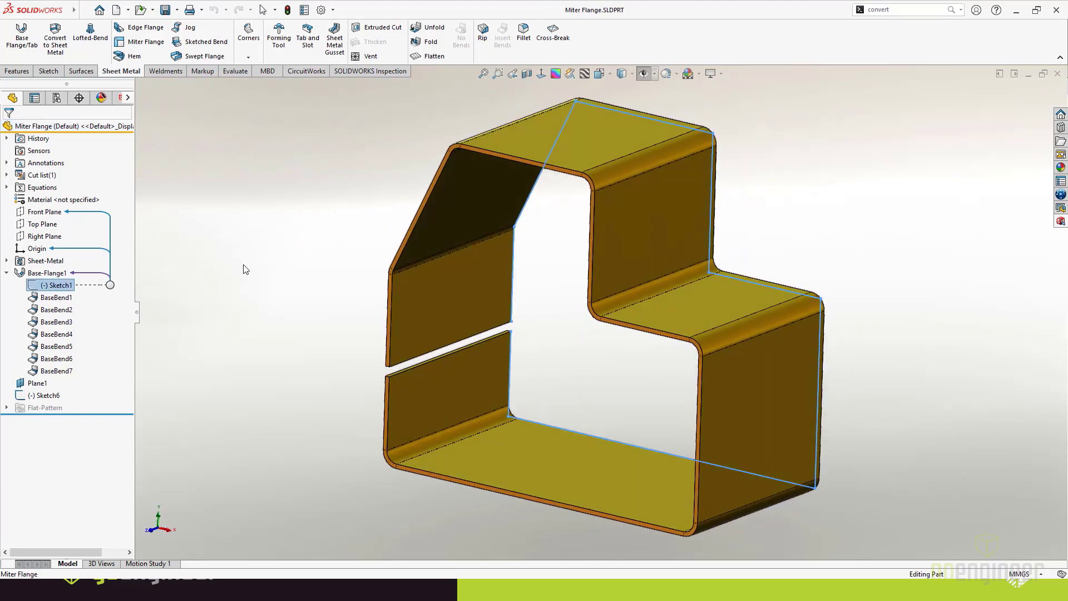
Step: Flatten the base flange to examine its blank, return it to the folded state and view its open gap
{"action": "left_click", "coordinate": [428, 56]}
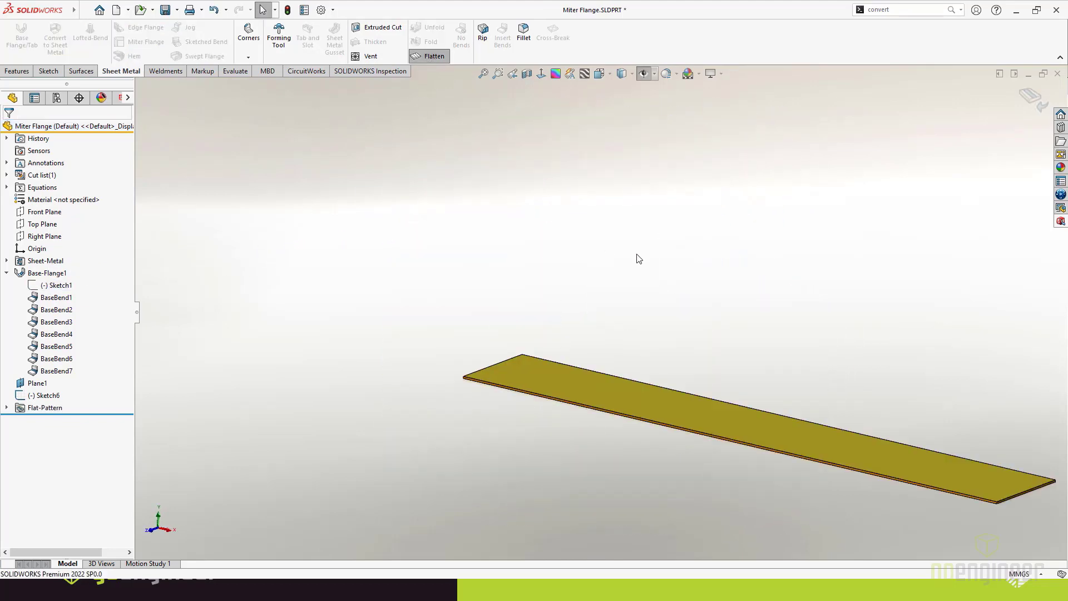
{"action": "middle_click_drag", "start_coordinate": [639, 258], "coordinate": [634, 377]}
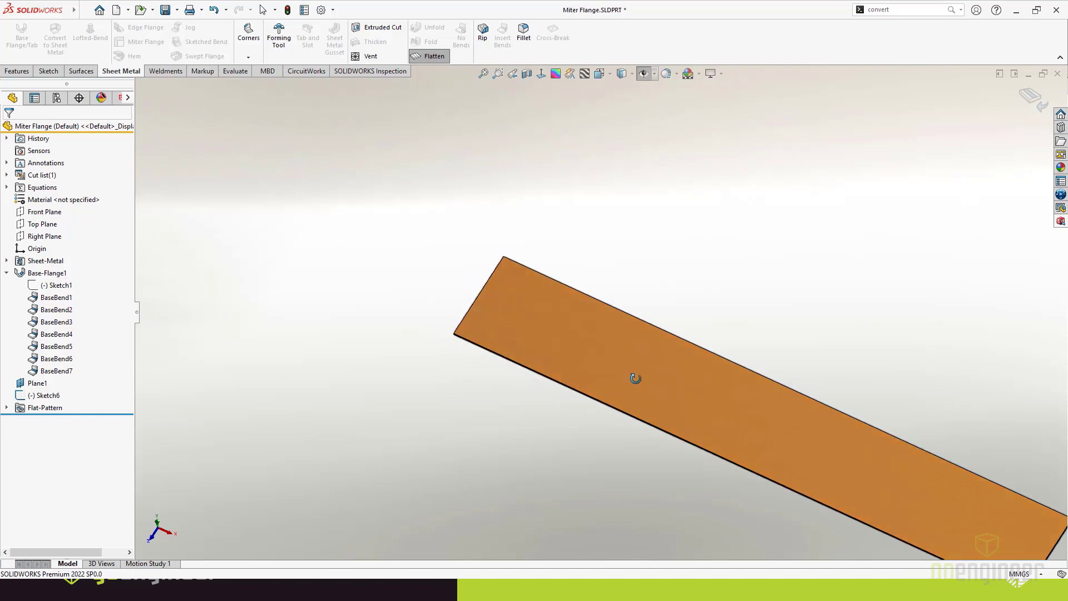
{"action": "left_click", "coordinate": [1033, 97]}
{"action": "middle_click_drag", "start_coordinate": [677, 285], "coordinate": [501, 216]}
{"action": "scroll", "coordinate": [737, 281], "scroll_direction": "down", "scroll_amount": 6}
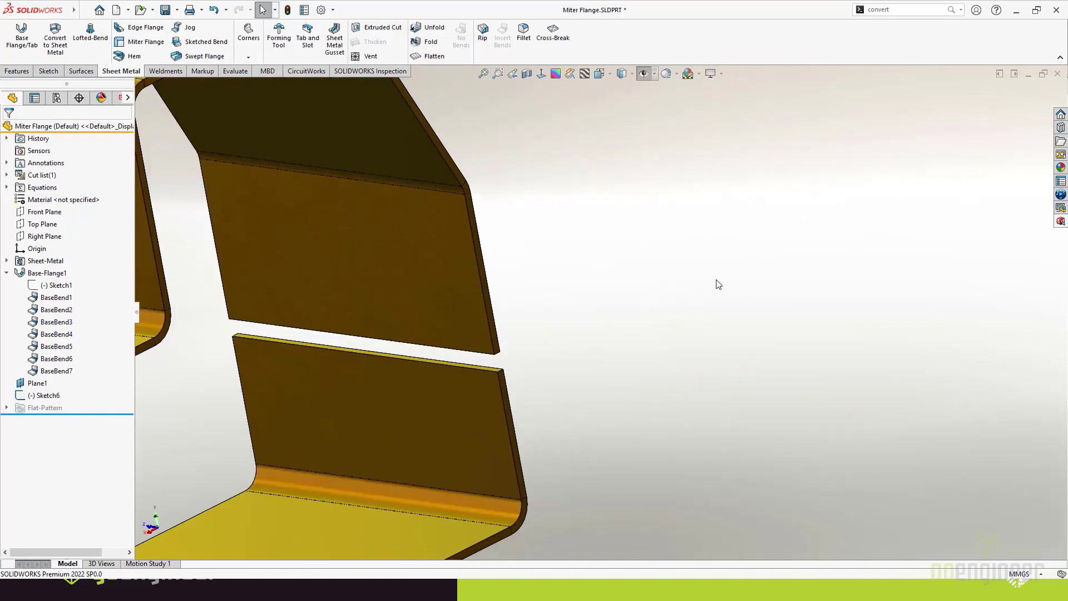
Step: Start a sketch normal to the inner side edge of the flange just above the open gap
{"action": "left_click", "coordinate": [488, 314]}
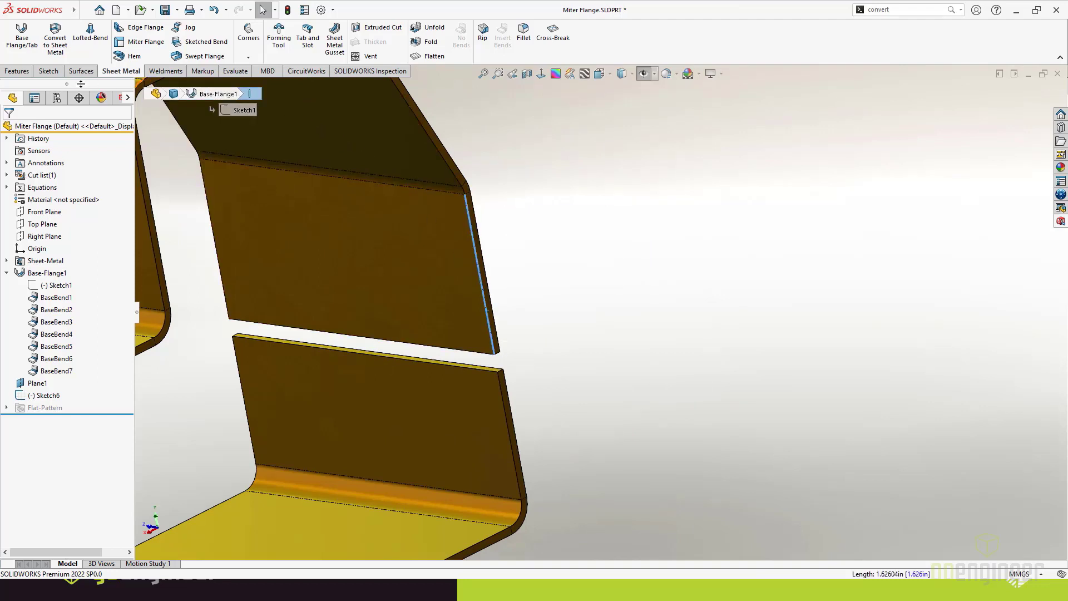
{"action": "left_click", "coordinate": [56, 72]}
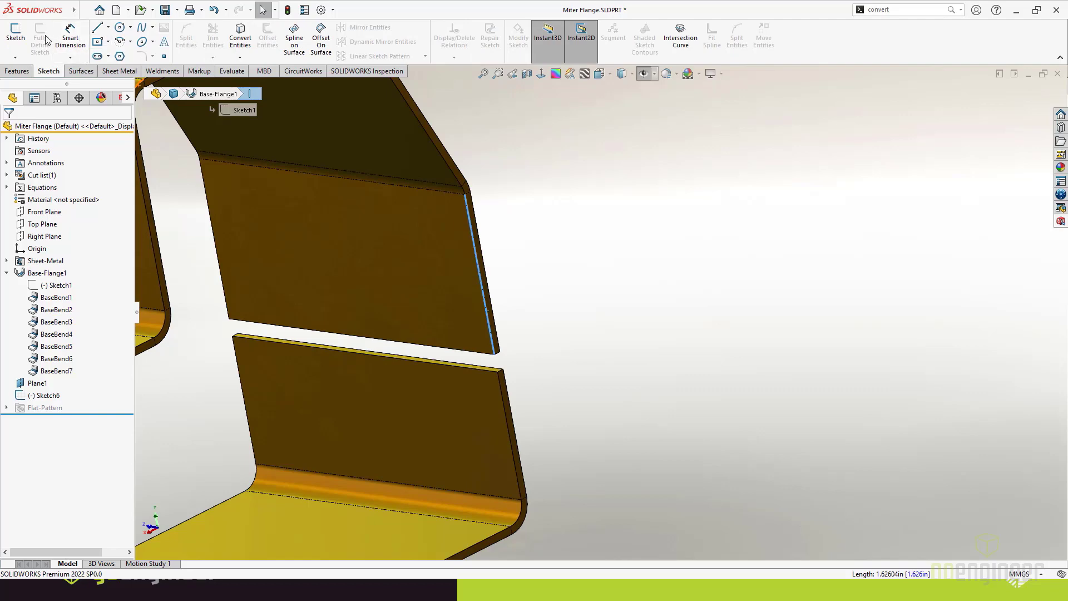
{"action": "left_click", "coordinate": [15, 33]}
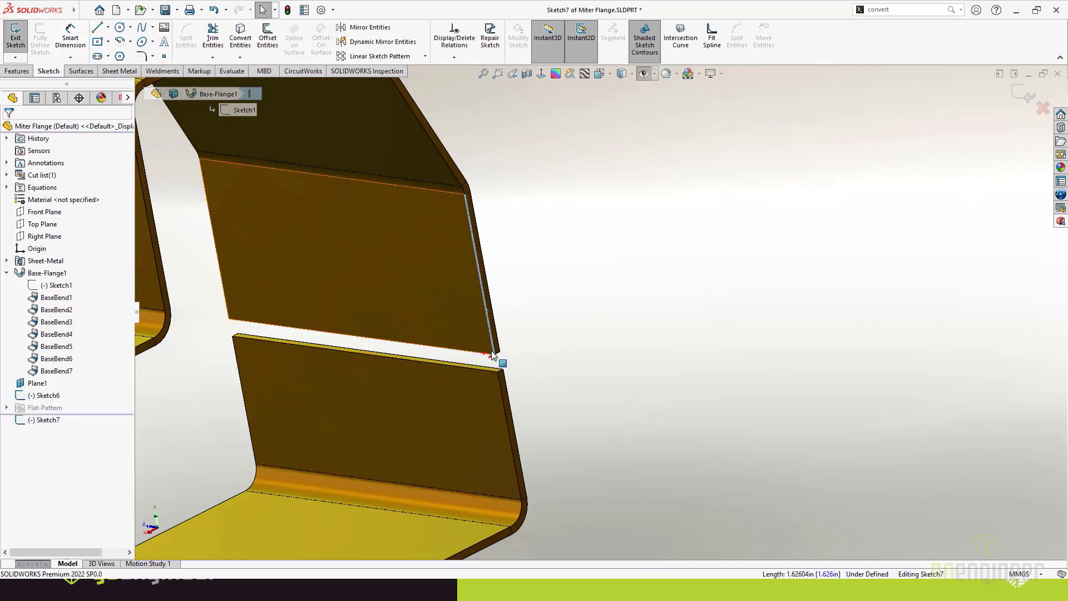
Step: Sketch an open profile of three connected lines starting at the corner of the flange edge beside the gap
{"action": "scroll", "coordinate": [496, 358], "scroll_direction": "down", "scroll_amount": 5}
{"action": "middle_click_drag", "start_coordinate": [645, 334], "coordinate": [643, 373]}
{"action": "scroll", "coordinate": [607, 359], "scroll_direction": "up", "scroll_amount": 8}
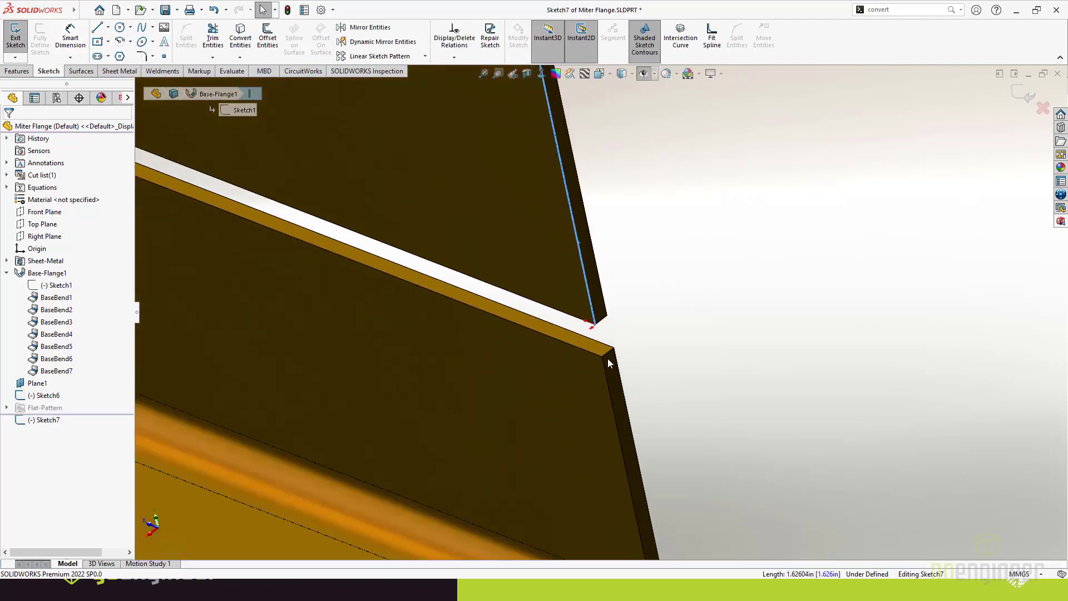
{"action": "scroll", "coordinate": [584, 312], "scroll_direction": "down", "scroll_amount": 7}
{"action": "scroll", "coordinate": [584, 311], "scroll_direction": "down", "scroll_amount": 2}
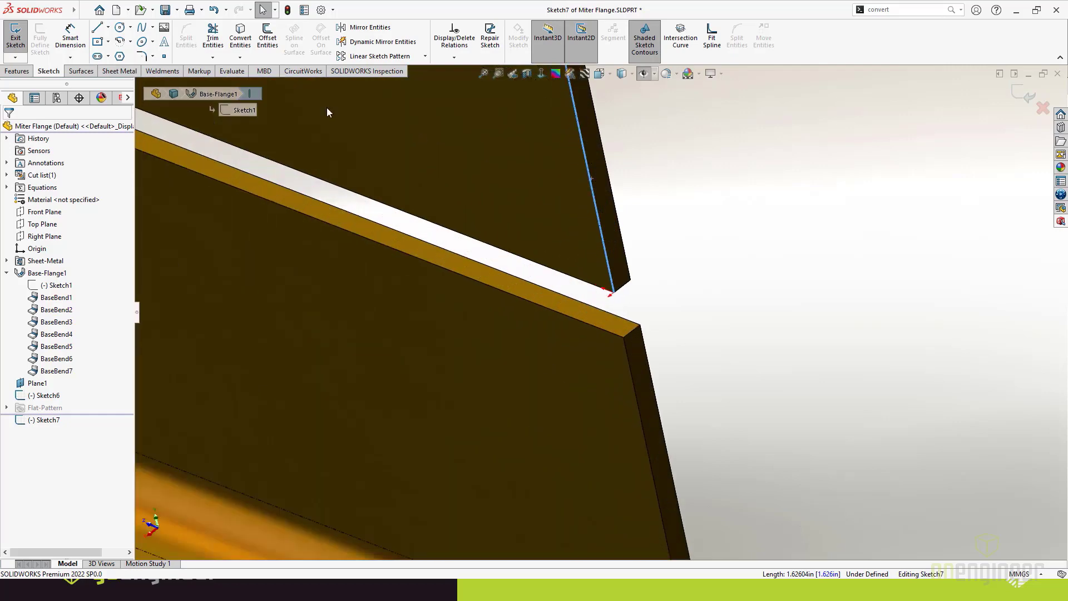
{"action": "left_click", "coordinate": [611, 293]}
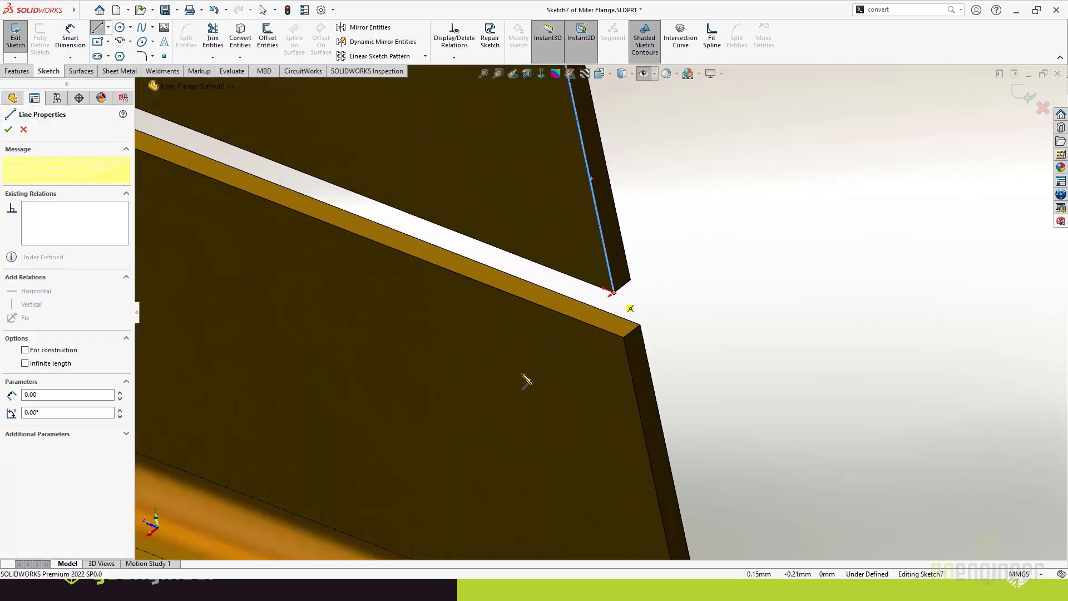
{"action": "left_click", "coordinate": [474, 403]}
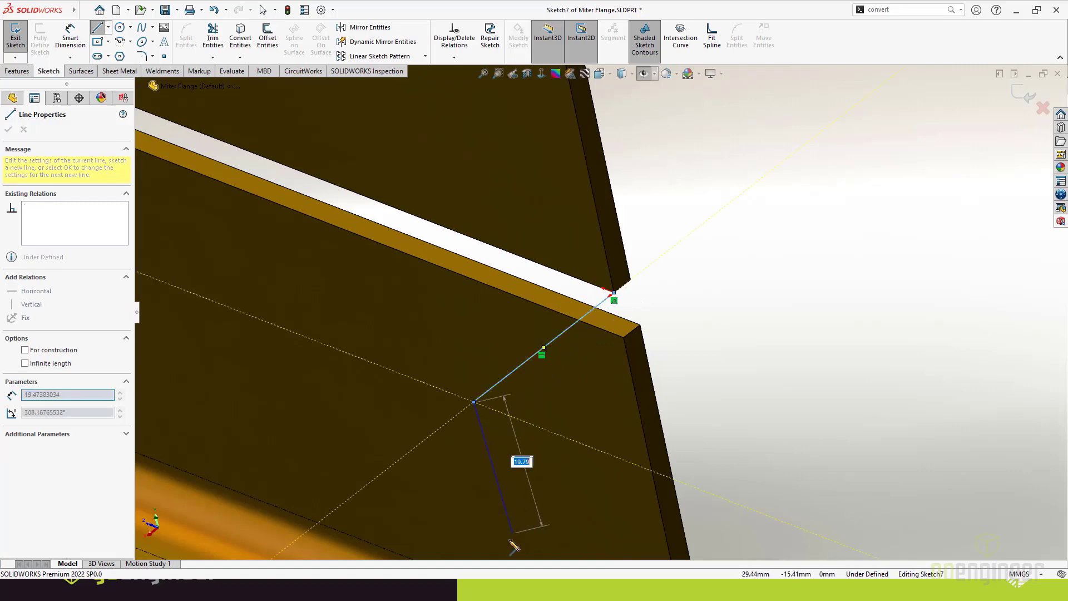
{"action": "left_click", "coordinate": [509, 544]}
{"action": "scroll", "coordinate": [589, 423], "scroll_direction": "up", "scroll_amount": 5}
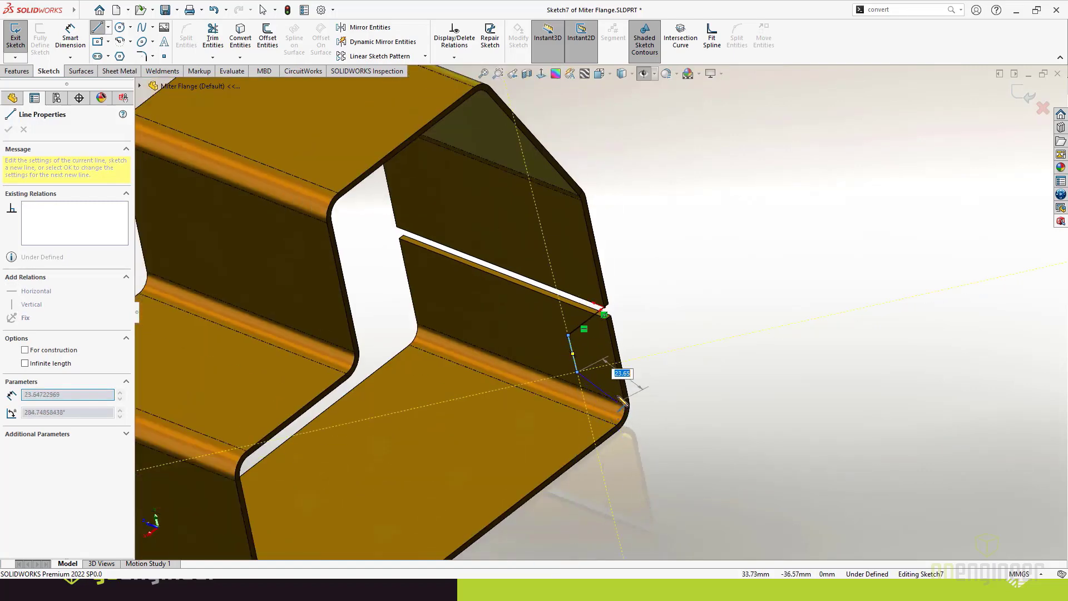
{"action": "left_click", "coordinate": [629, 398]}
{"action": "key", "text": "Escape"}
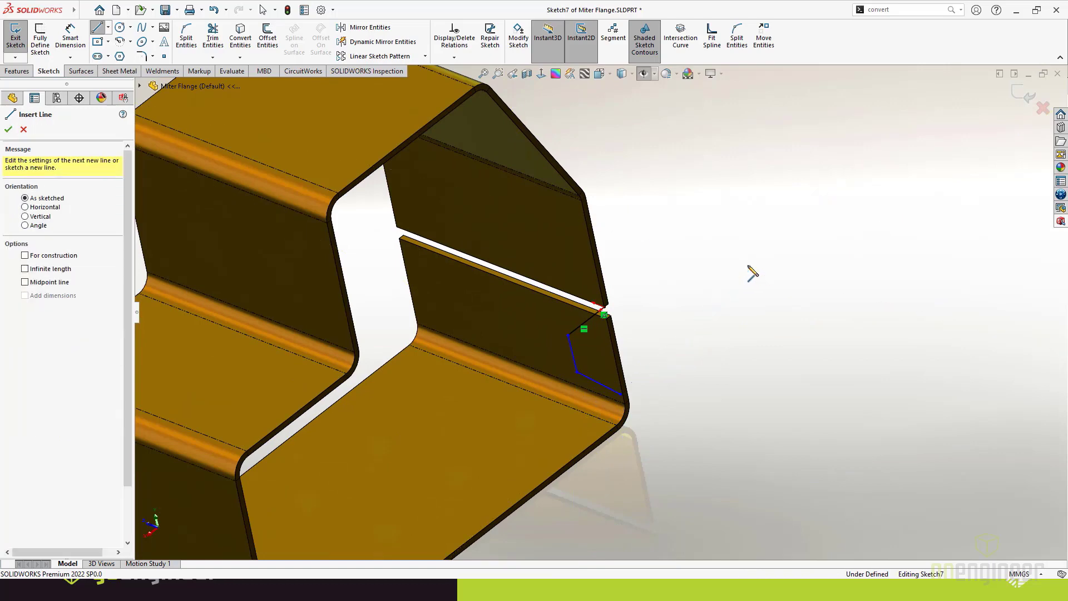
Step: Shorten the profile's last line by moving its free endpoint inward
{"action": "mouse_move", "coordinate": [630, 413]}
{"action": "middle_mouse_down"}
{"action": "mouse_move", "coordinate": [671, 452]}
{"action": "mouse_move", "coordinate": [675, 529]}
{"action": "mouse_move", "coordinate": [675, 448]}
{"action": "mouse_move", "coordinate": [650, 421]}
{"action": "mouse_move", "coordinate": [660, 439]}
{"action": "middle_mouse_up"}
{"action": "key", "text": "Escape"}
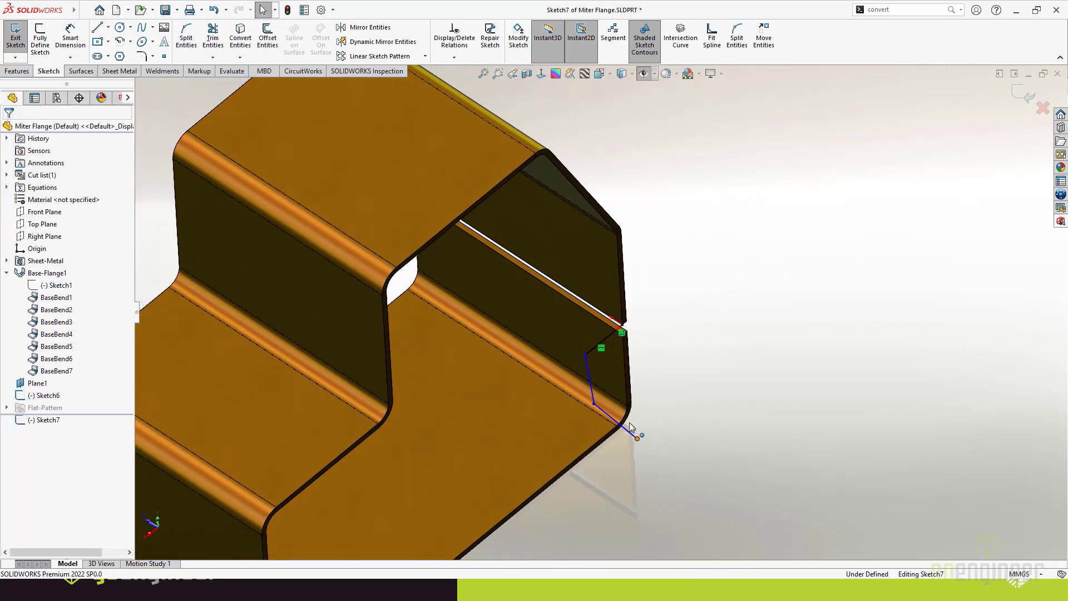
{"action": "left_click_drag", "start_coordinate": [615, 412], "coordinate": [613, 415]}
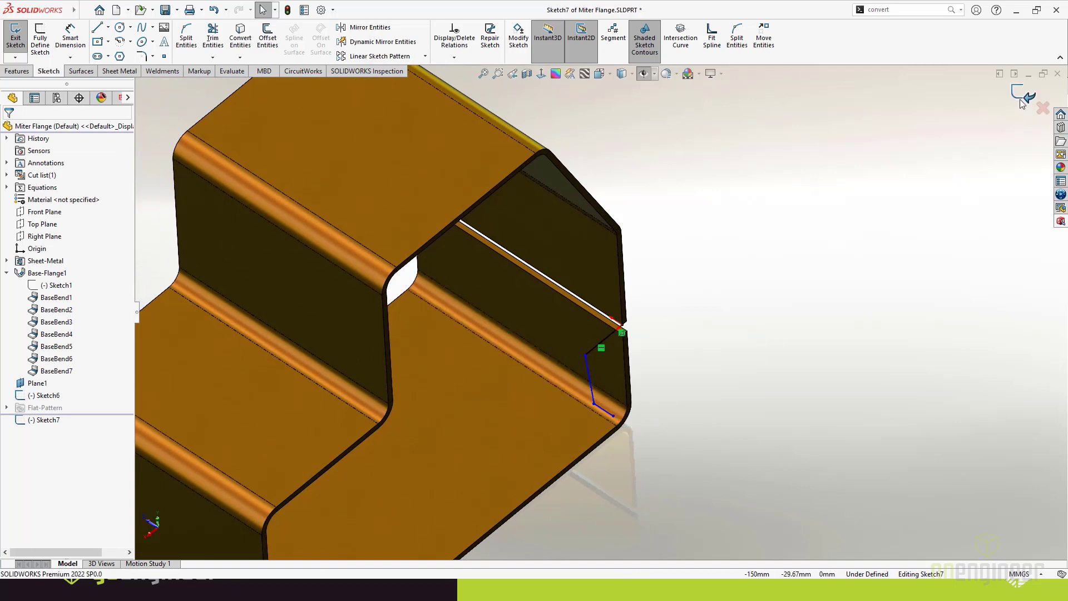
Step: Start a Miter Flange from the three-line profile along the flange edge and examine its preview
{"action": "left_click", "coordinate": [121, 71]}
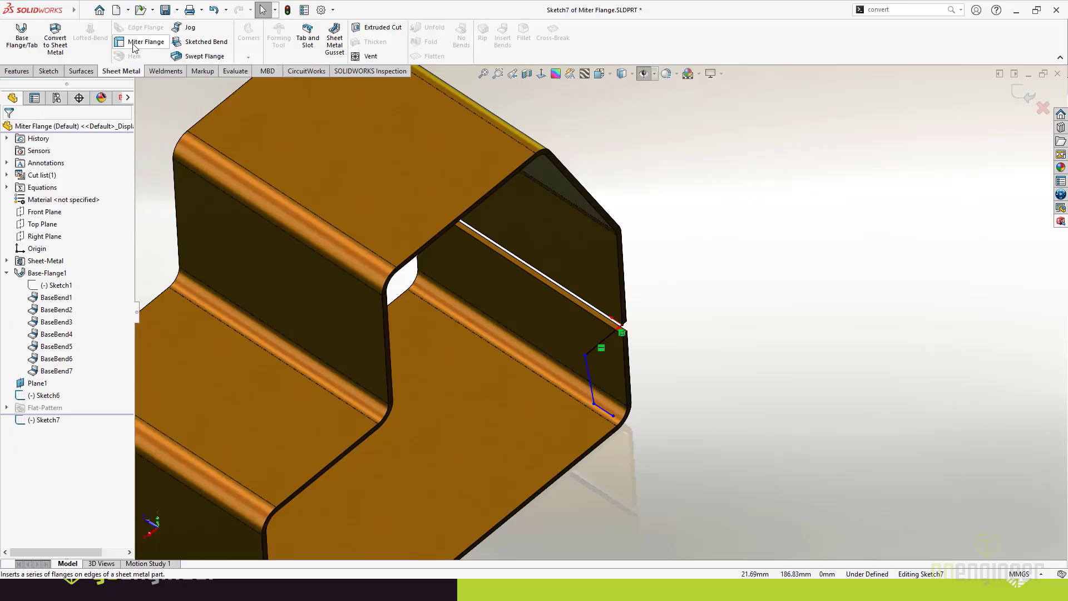
{"action": "left_click", "coordinate": [133, 42]}
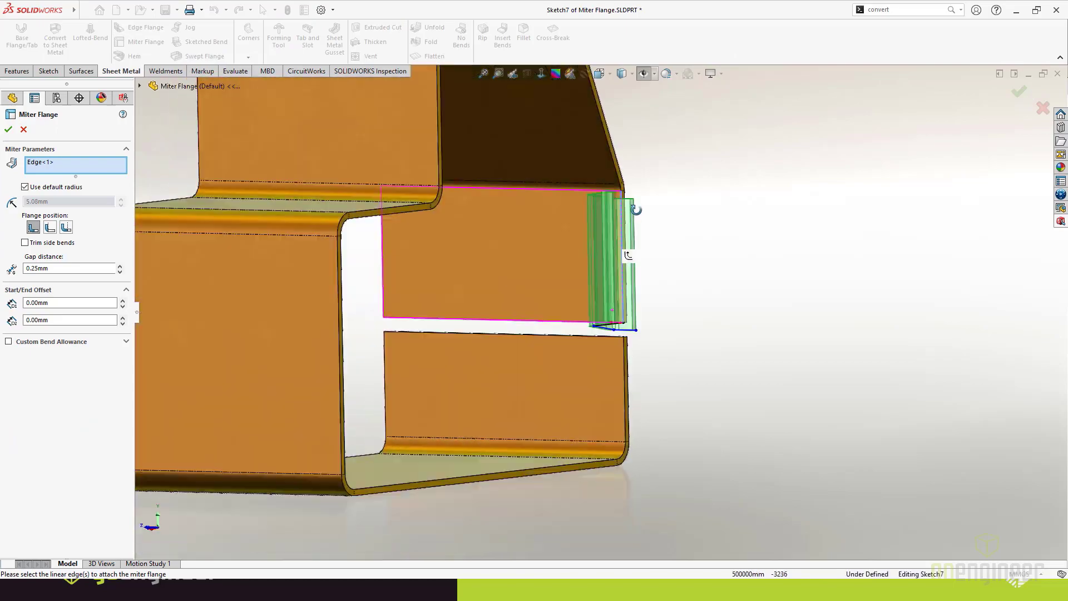
{"action": "middle_click_drag", "start_coordinate": [636, 210], "coordinate": [514, 38]}
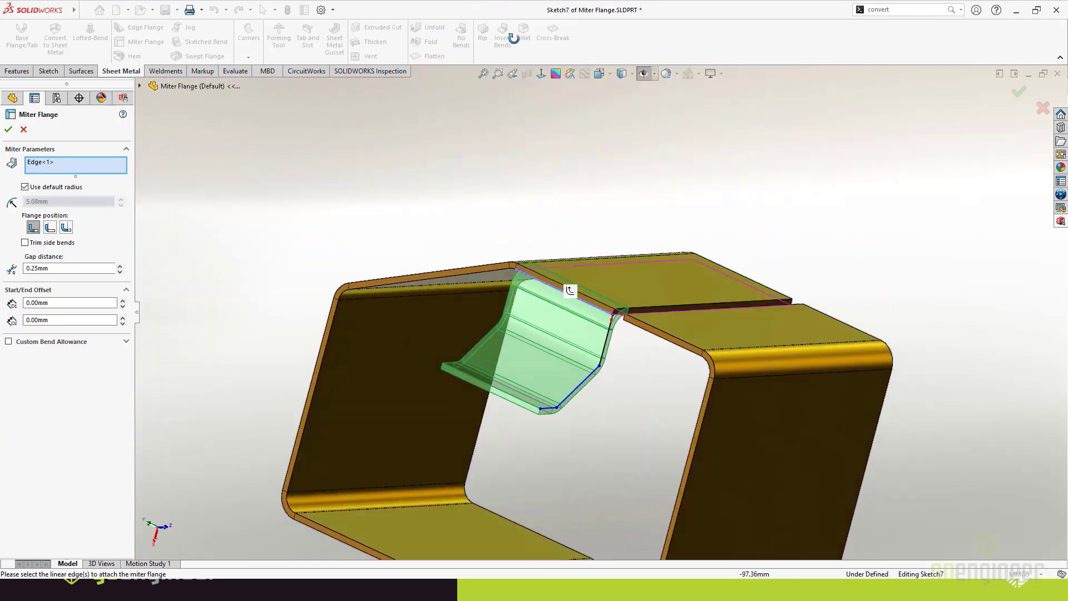
{"action": "scroll", "coordinate": [514, 280], "scroll_direction": "down", "scroll_amount": 4}
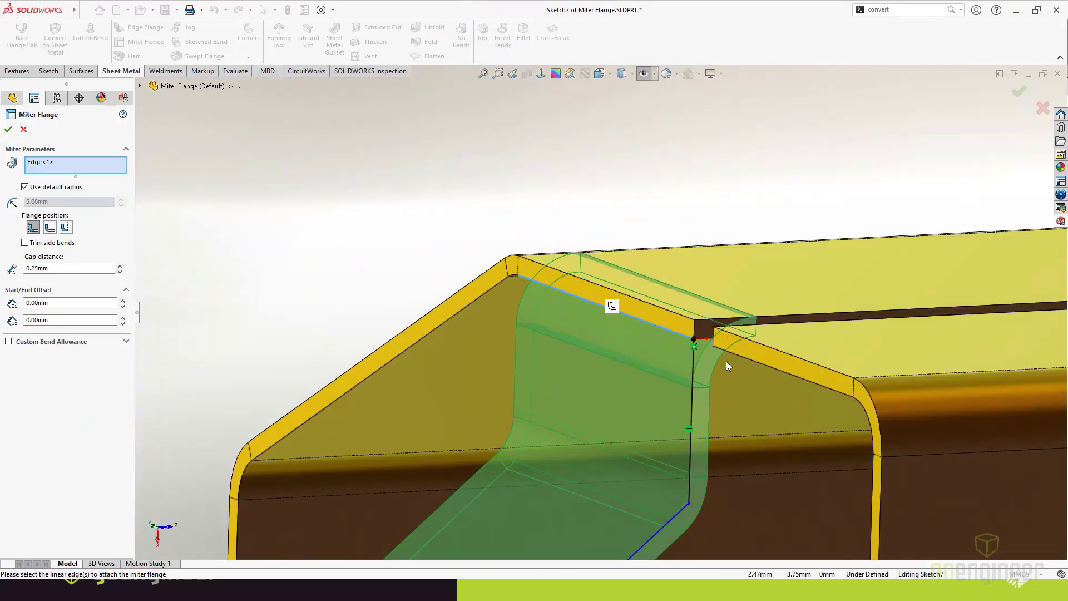
{"action": "middle_click_drag", "start_coordinate": [729, 365], "coordinate": [683, 186], "text": "ctrl"}
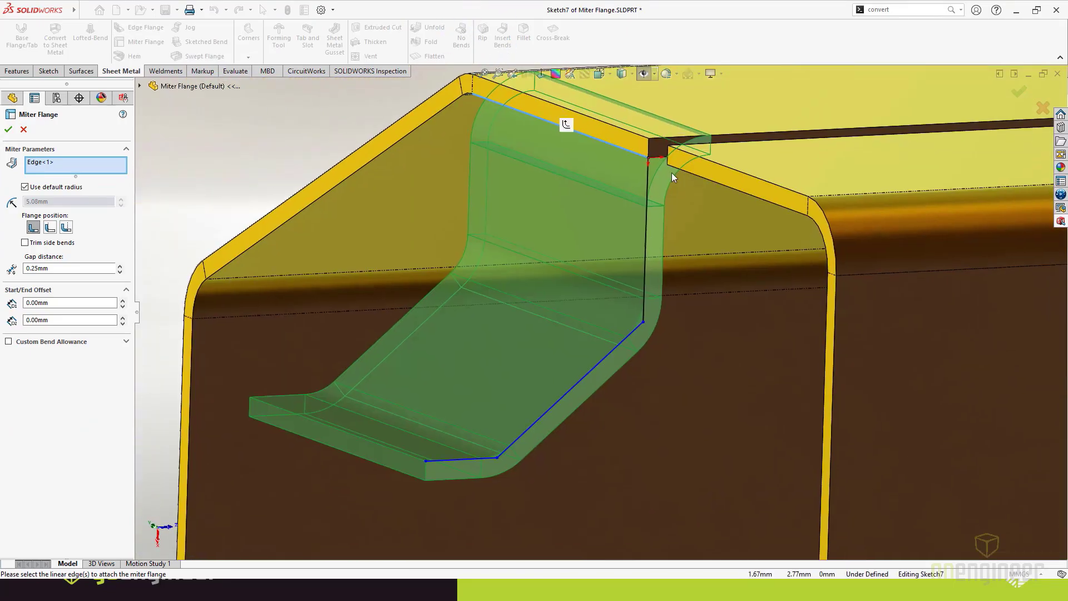
Step: Compare the Material Inside, Material Outside and Bend Outside flange positions in the preview and choose Bend Outside
{"action": "left_click", "coordinate": [50, 227]}
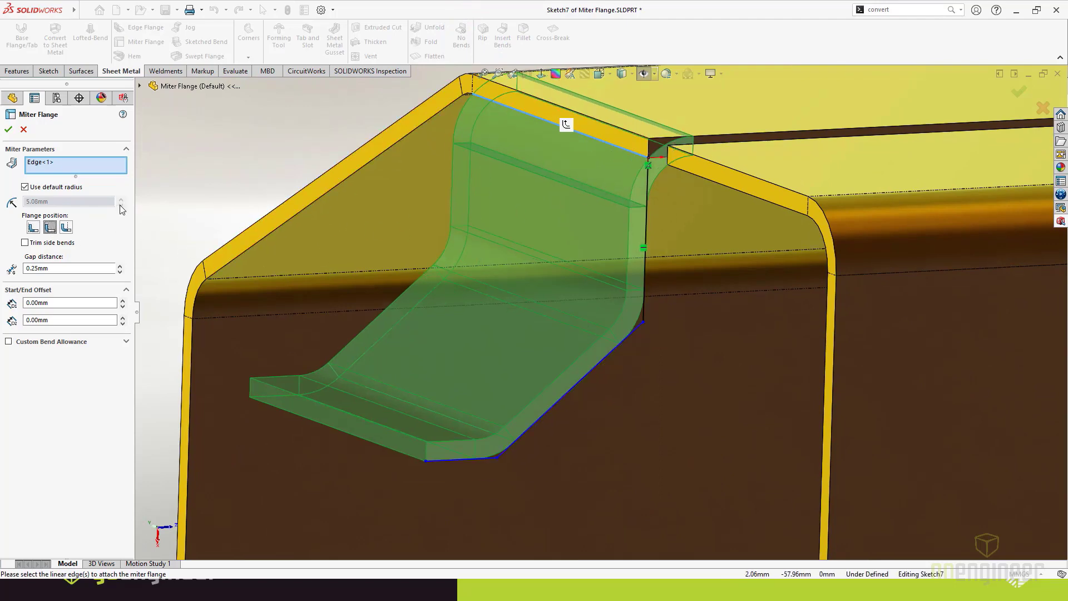
{"action": "left_click", "coordinate": [67, 228]}
{"action": "middle_click_drag", "start_coordinate": [642, 150], "coordinate": [593, 139]}
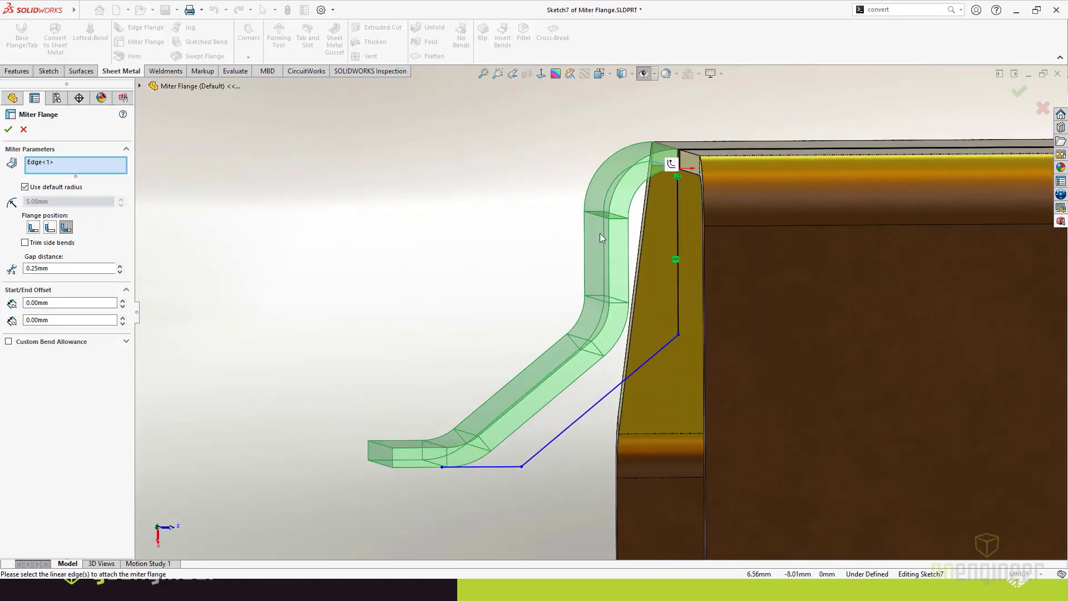
{"action": "left_click", "coordinate": [33, 227]}
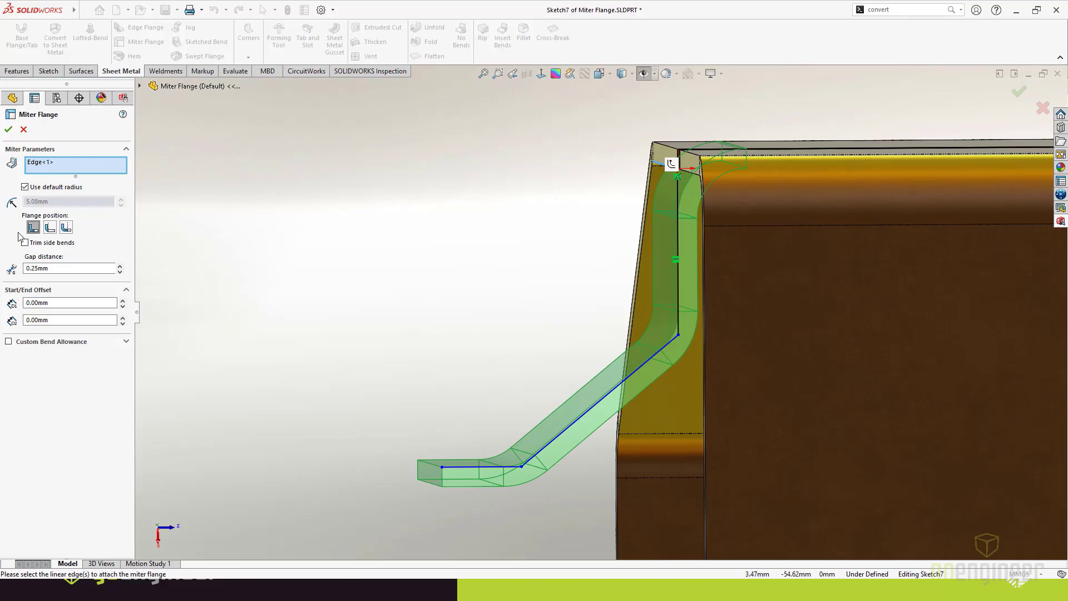
{"action": "left_click", "coordinate": [50, 227]}
{"action": "left_click", "coordinate": [66, 227]}
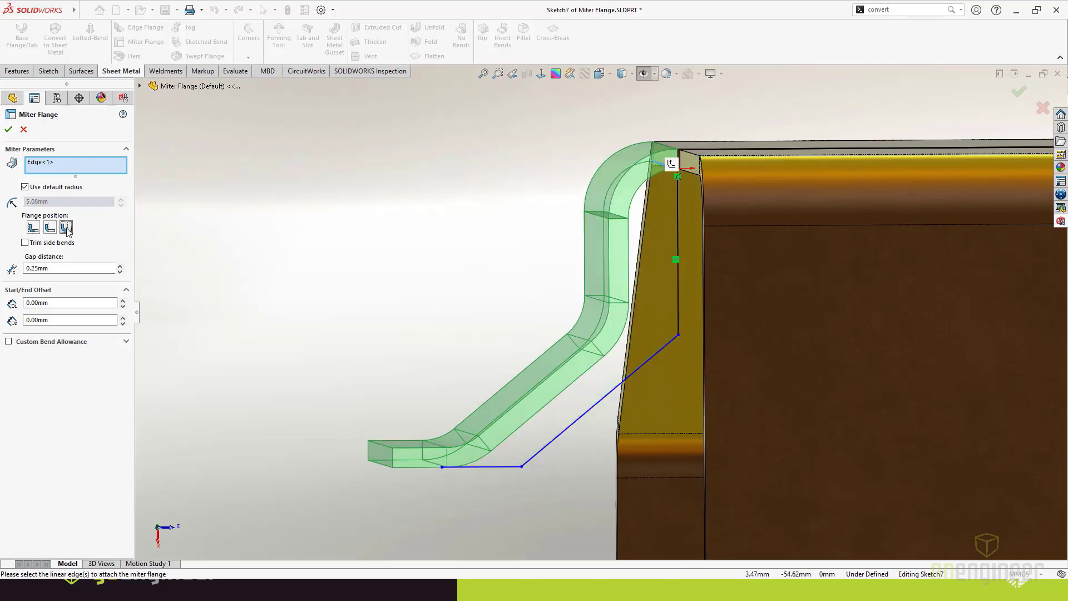
Step: Extend the miter flange along the next three inner edges of the part, including the bend edges between them
{"action": "middle_click_drag", "start_coordinate": [383, 217], "coordinate": [460, 234]}
{"action": "scroll", "coordinate": [533, 247], "scroll_direction": "up", "scroll_amount": 5}
{"action": "scroll", "coordinate": [595, 264], "scroll_direction": "up", "scroll_amount": 2}
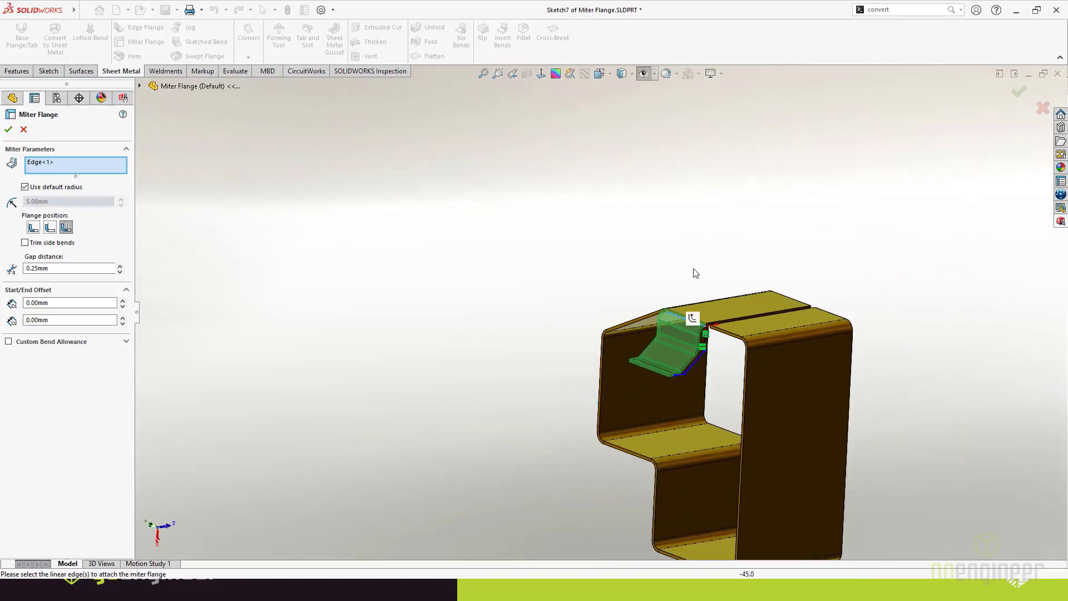
{"action": "middle_click_drag", "start_coordinate": [673, 285], "coordinate": [573, 264], "text": "ctrl"}
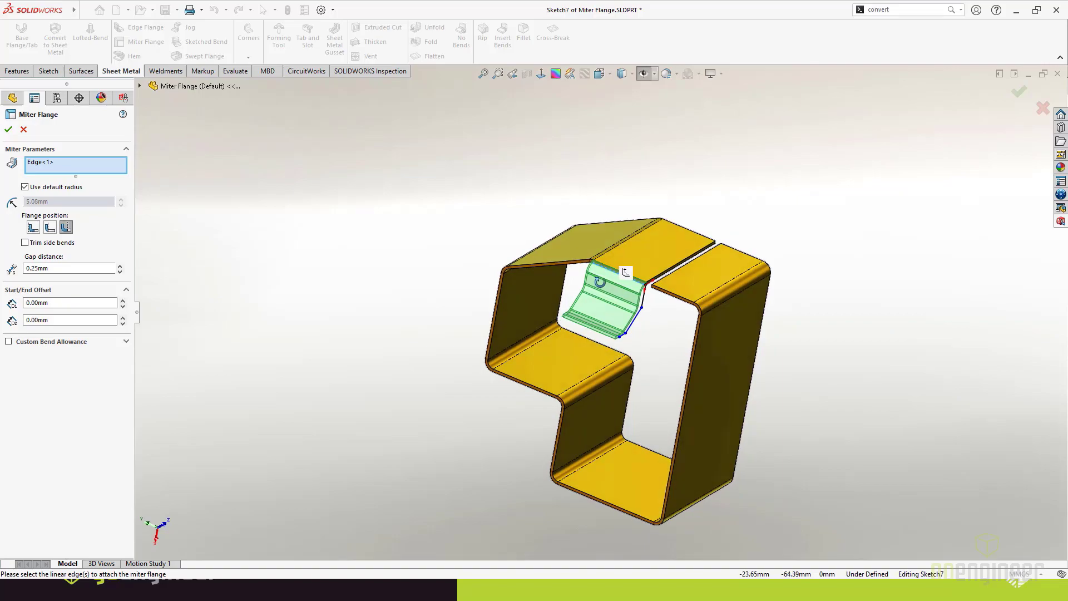
{"action": "left_click", "coordinate": [570, 267]}
{"action": "scroll", "coordinate": [579, 306], "scroll_direction": "down", "scroll_amount": 6}
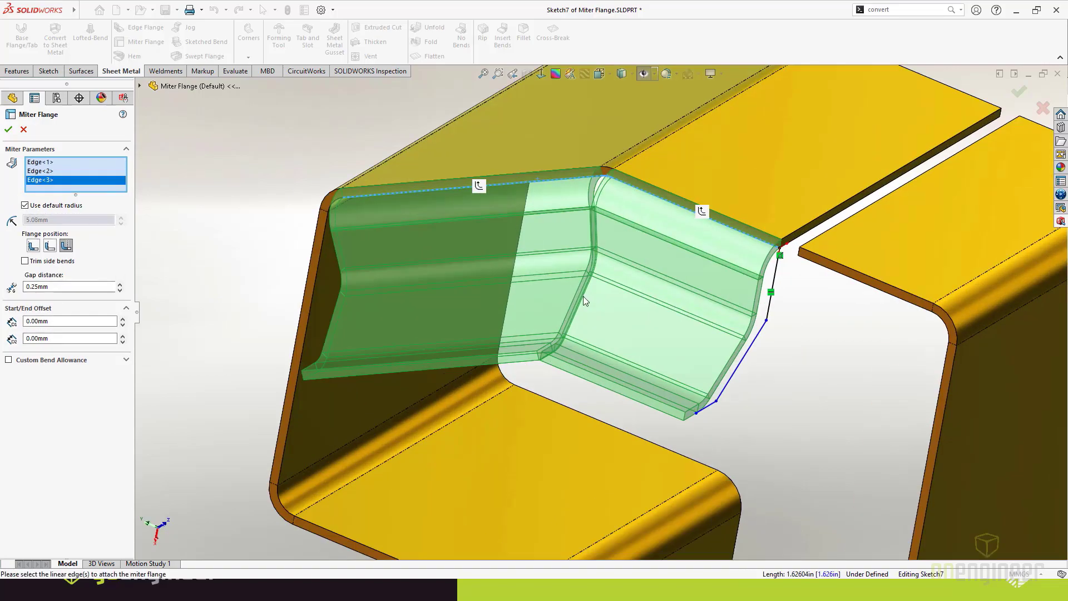
{"action": "middle_click_drag", "start_coordinate": [583, 297], "coordinate": [358, 254]}
{"action": "left_click", "coordinate": [356, 245]}
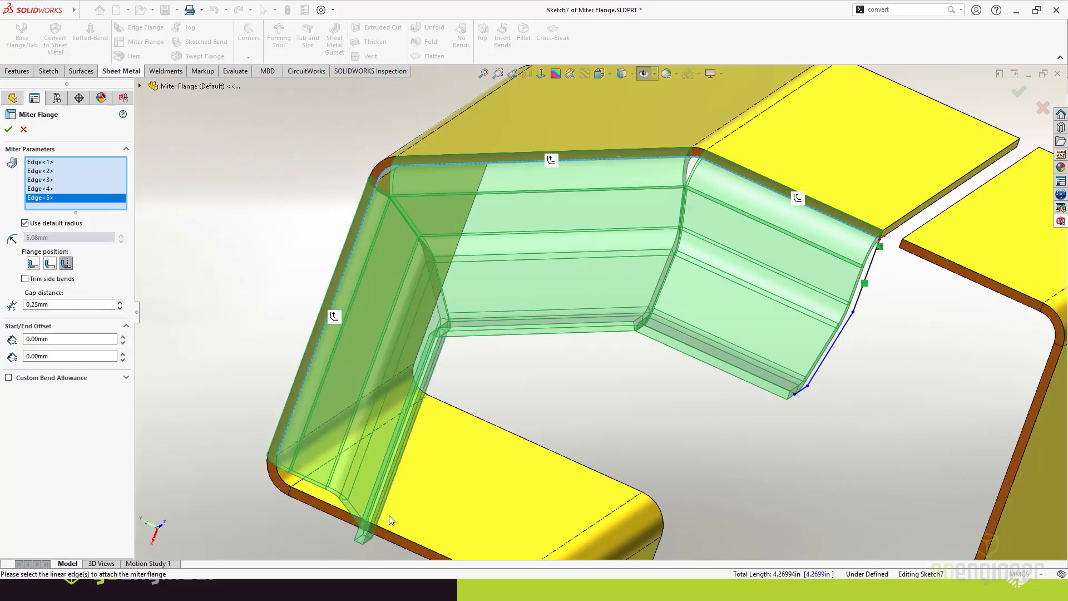
{"action": "left_click", "coordinate": [399, 533]}
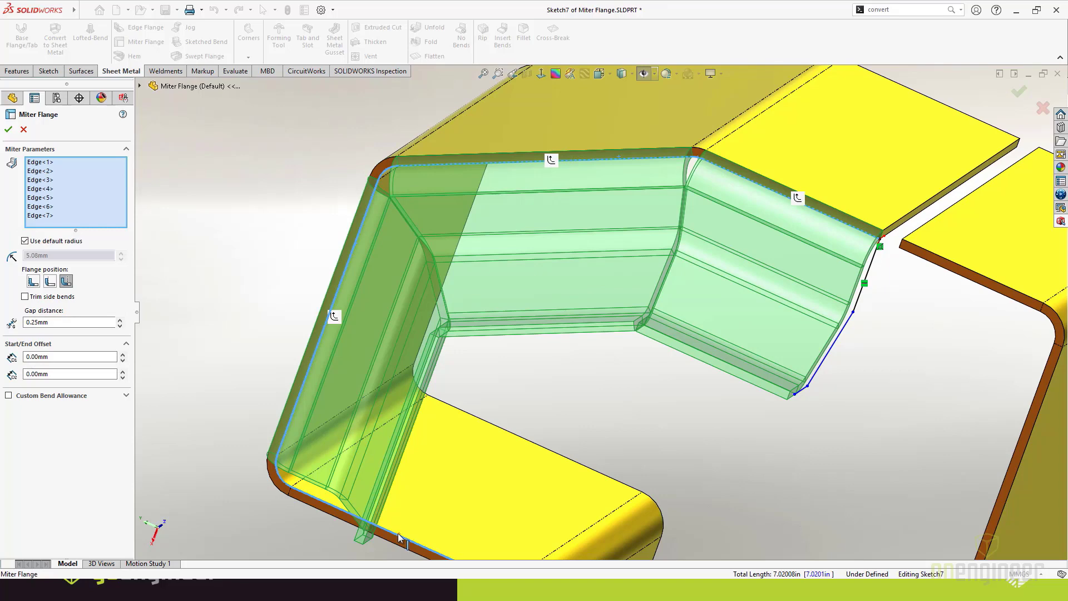
Step: Propagate the miter flange to all remaining tangent edges around the opening and create it
{"action": "scroll", "coordinate": [398, 532], "scroll_direction": "up", "scroll_amount": 5}
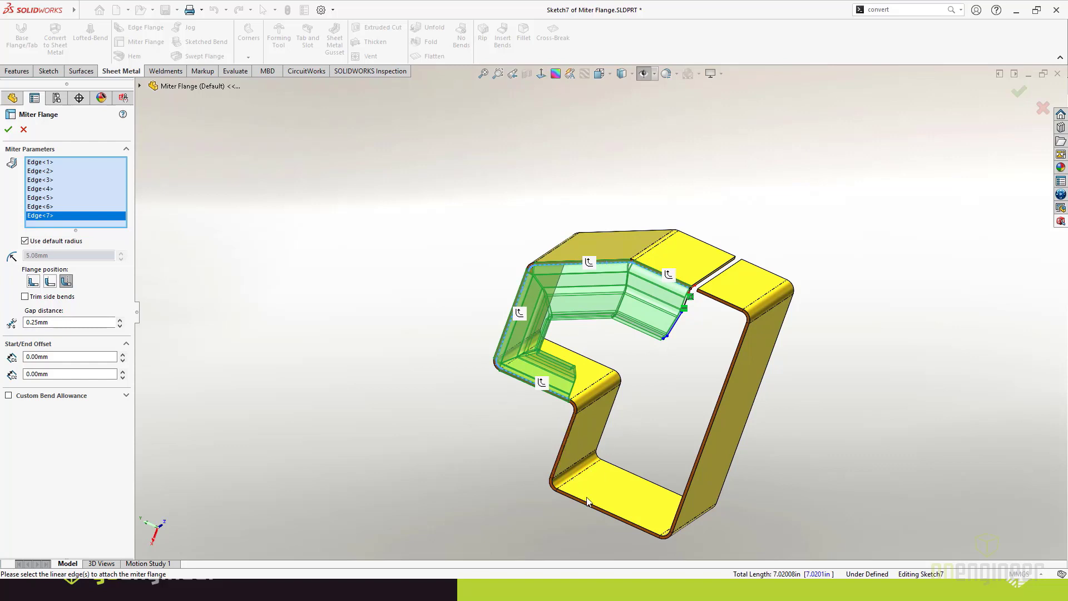
{"action": "left_click", "coordinate": [541, 383]}
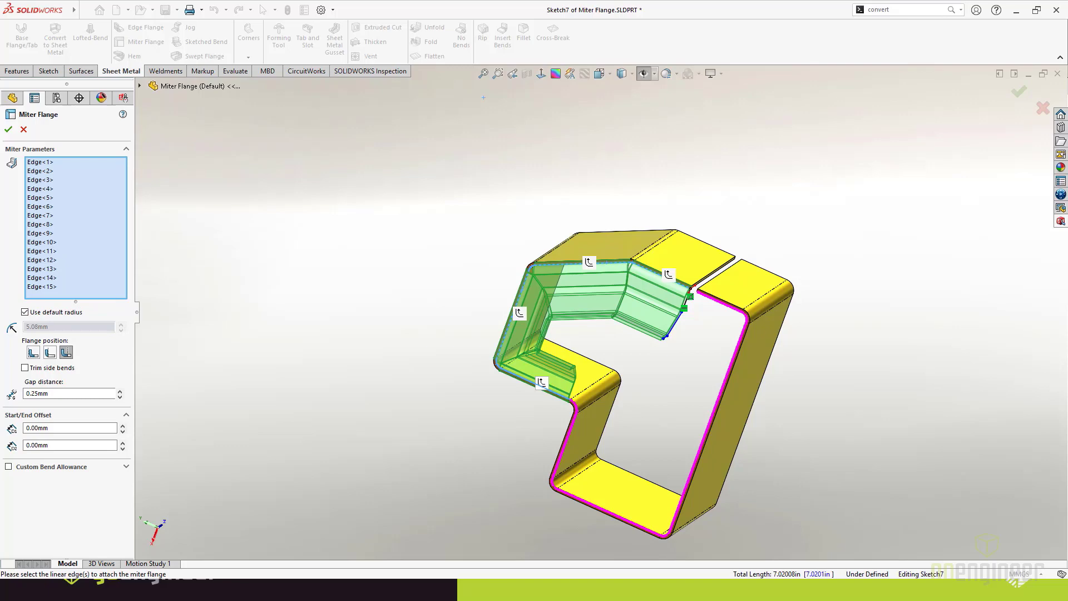
{"action": "middle_click_drag", "start_coordinate": [683, 399], "coordinate": [857, 185]}
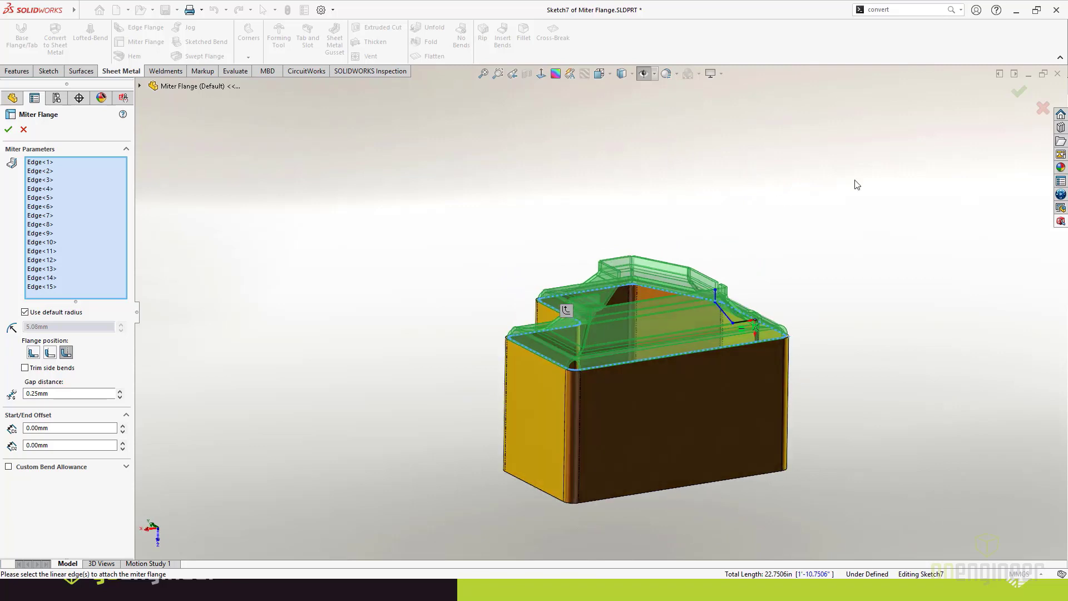
{"action": "left_click", "coordinate": [1018, 92]}
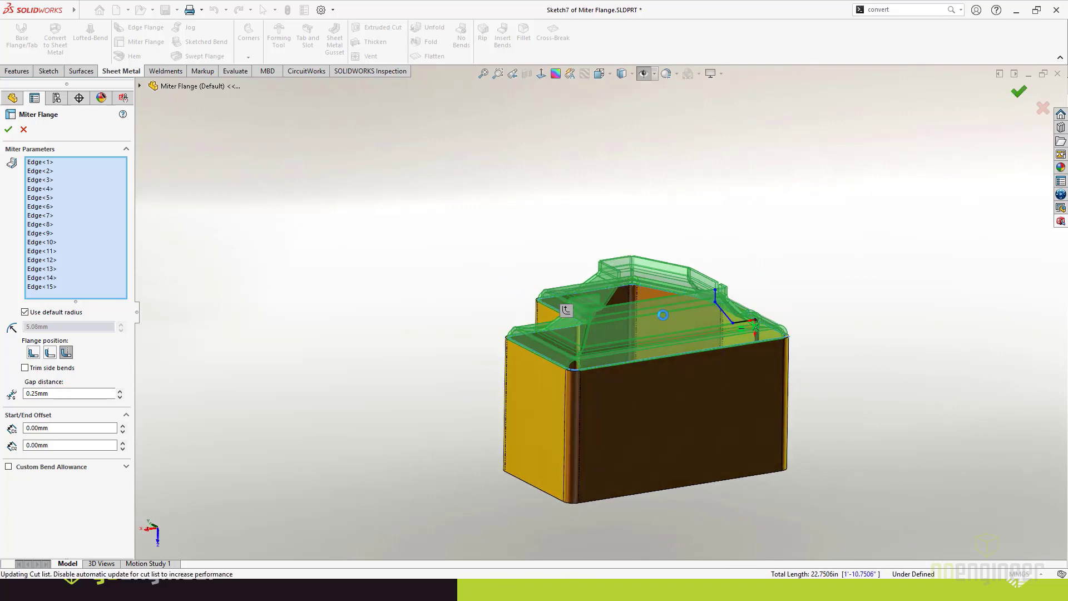
Step: Flatten the part with its miter flange to examine the blank and its corner cutouts
{"action": "middle_click_drag", "start_coordinate": [679, 325], "coordinate": [573, 295]}
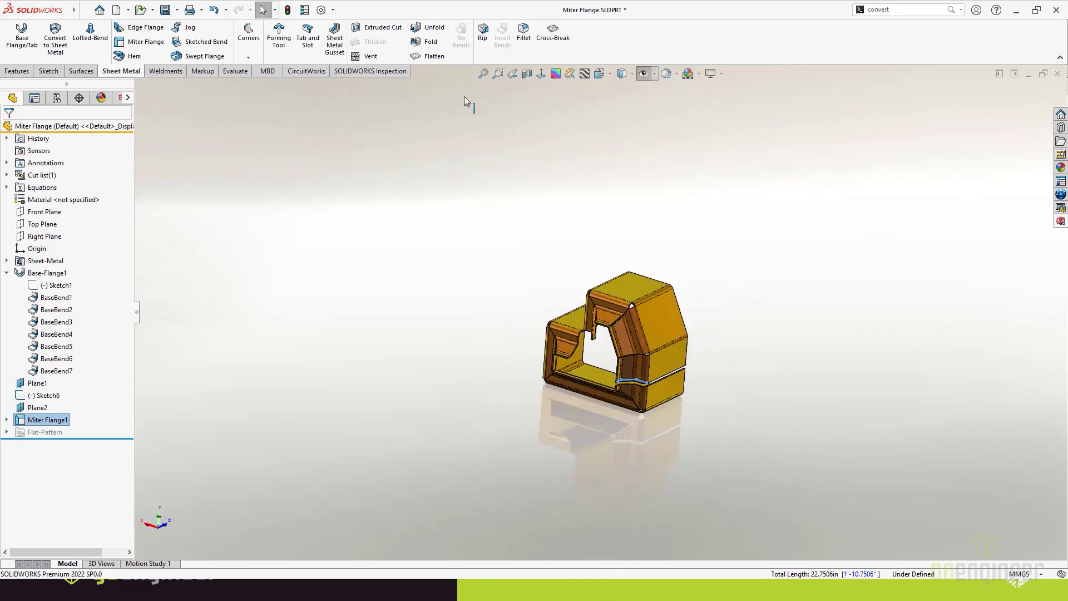
{"action": "left_click", "coordinate": [436, 58]}
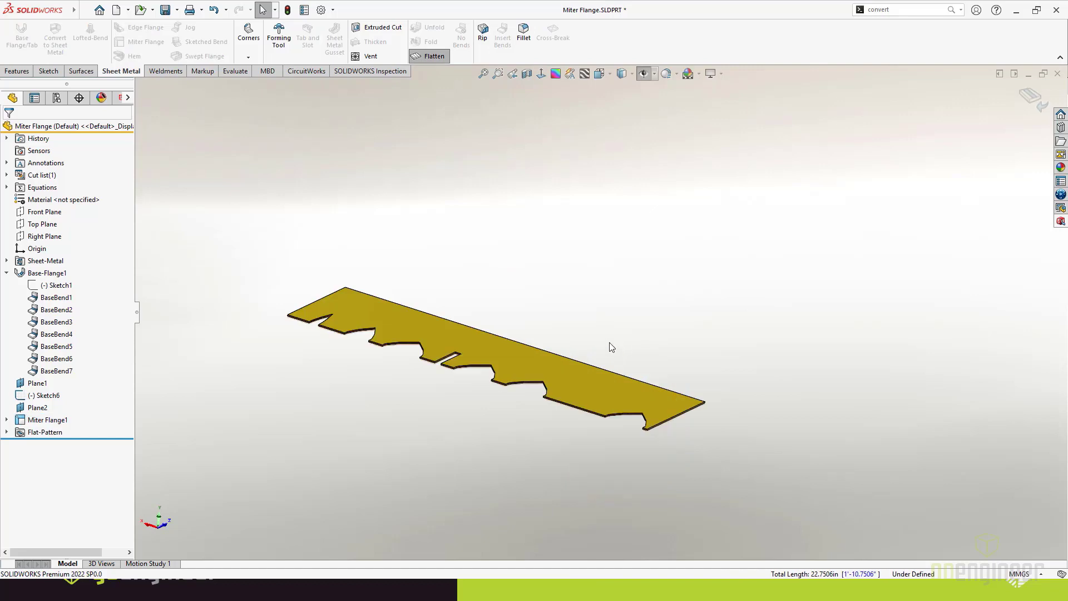
{"action": "middle_click_drag", "start_coordinate": [483, 354], "coordinate": [450, 401]}
{"action": "scroll", "coordinate": [452, 399], "scroll_direction": "down", "scroll_amount": 2}
{"action": "middle_click_drag", "start_coordinate": [458, 365], "coordinate": [520, 359], "text": "ctrl"}
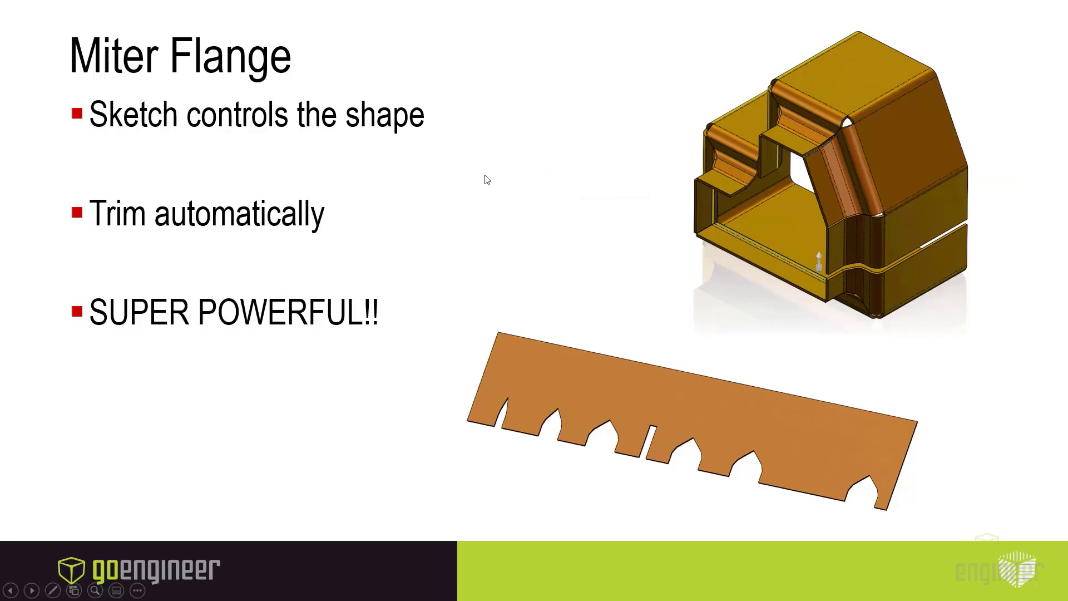
{"action": "left_click", "coordinate": [481, 147]}
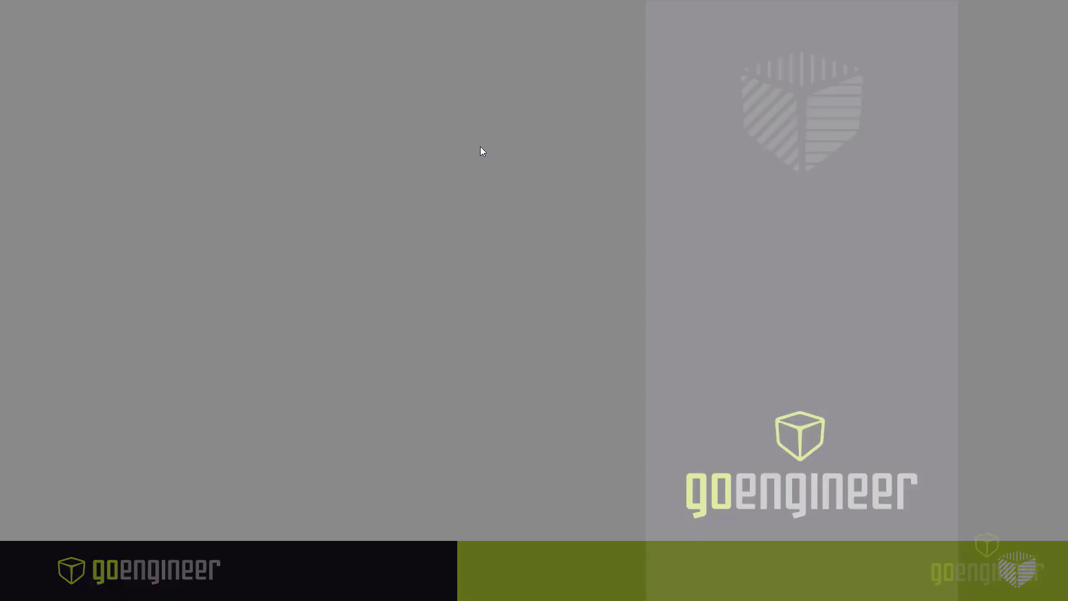
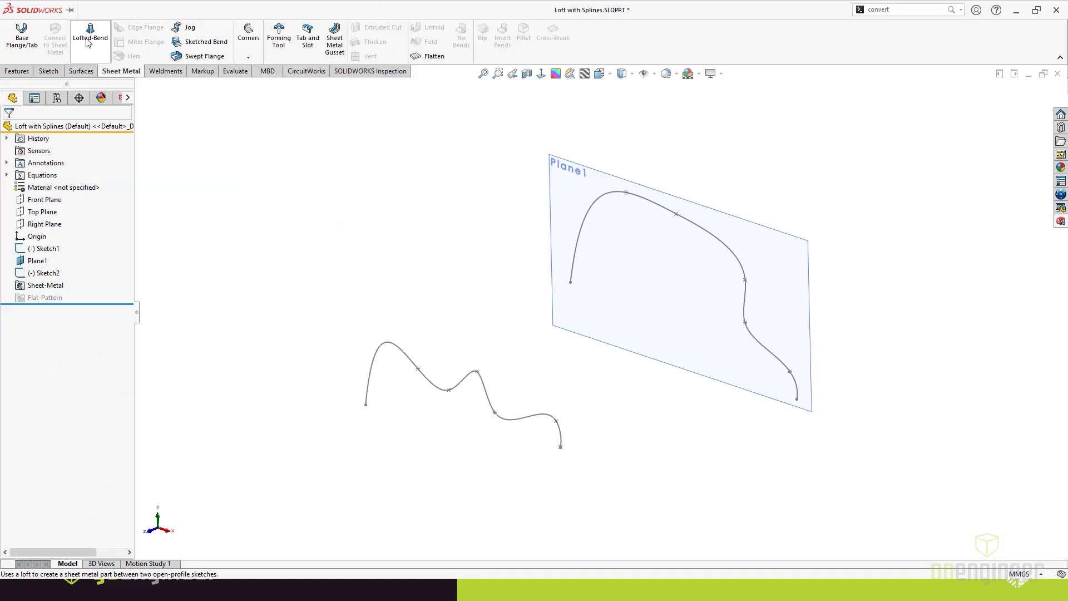
Step: Create a lofted bend between the spline profiles Sketch2 and Sketch1 using the Formed manufacturing method, 2.30 mm thick
{"action": "left_click", "coordinate": [87, 42]}
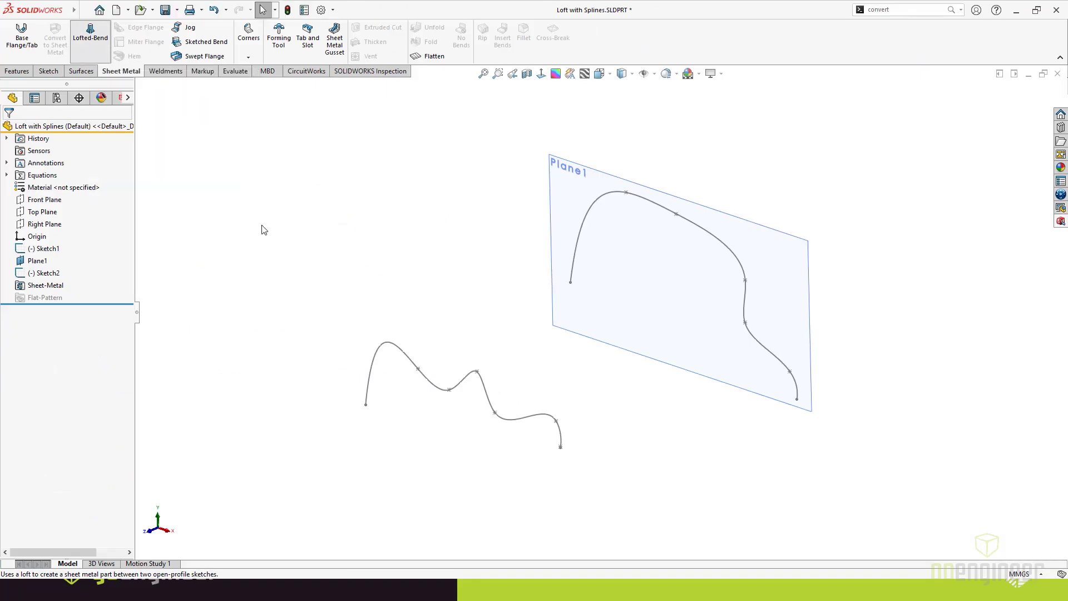
{"action": "left_click", "coordinate": [799, 393]}
{"action": "left_click", "coordinate": [561, 442]}
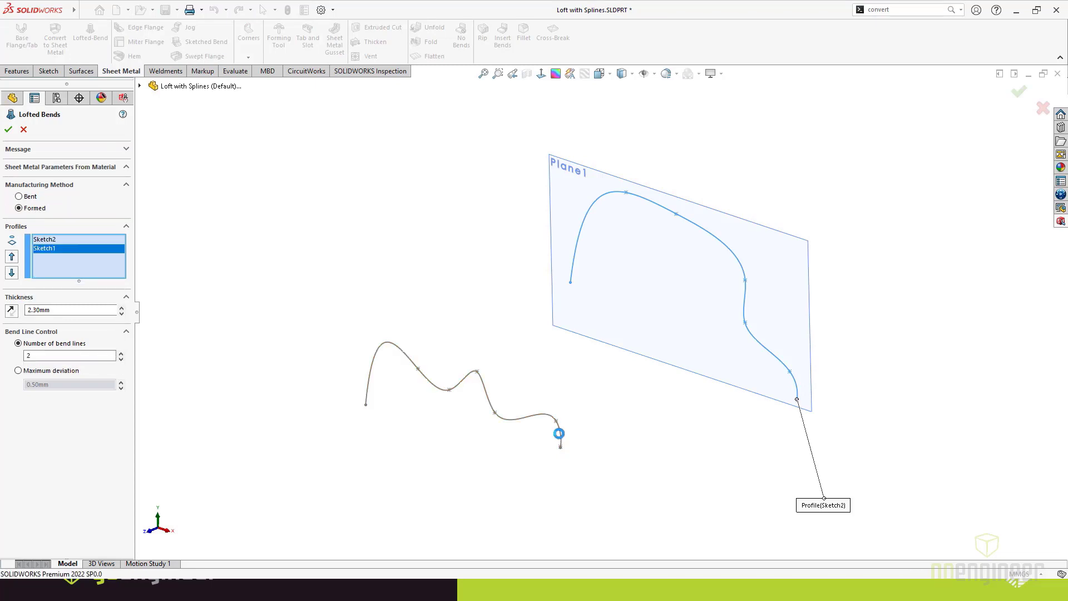
{"action": "left_click", "coordinate": [29, 199]}
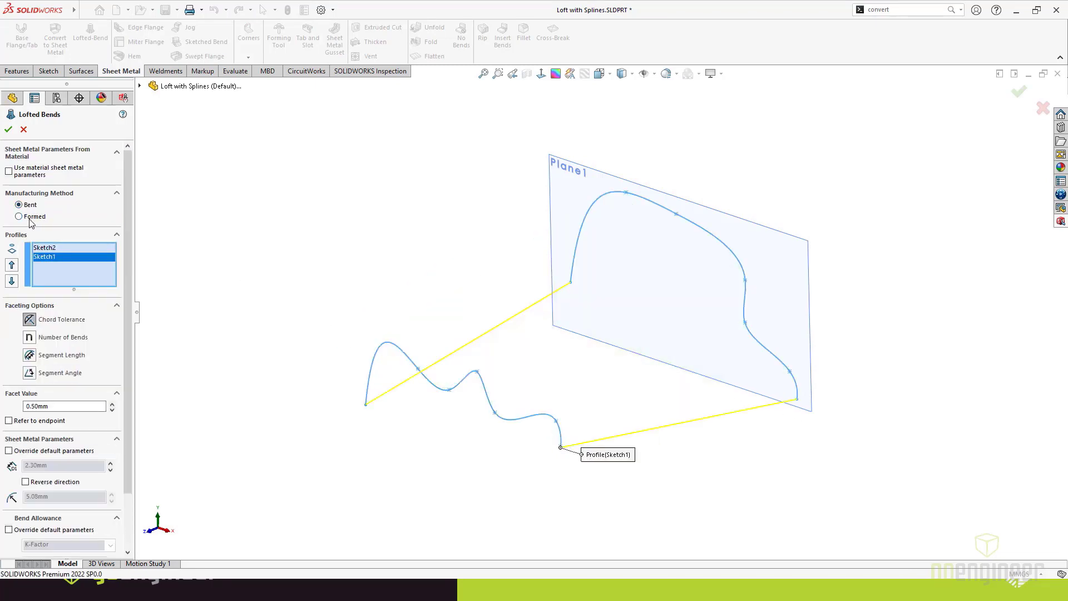
{"action": "left_click", "coordinate": [30, 218]}
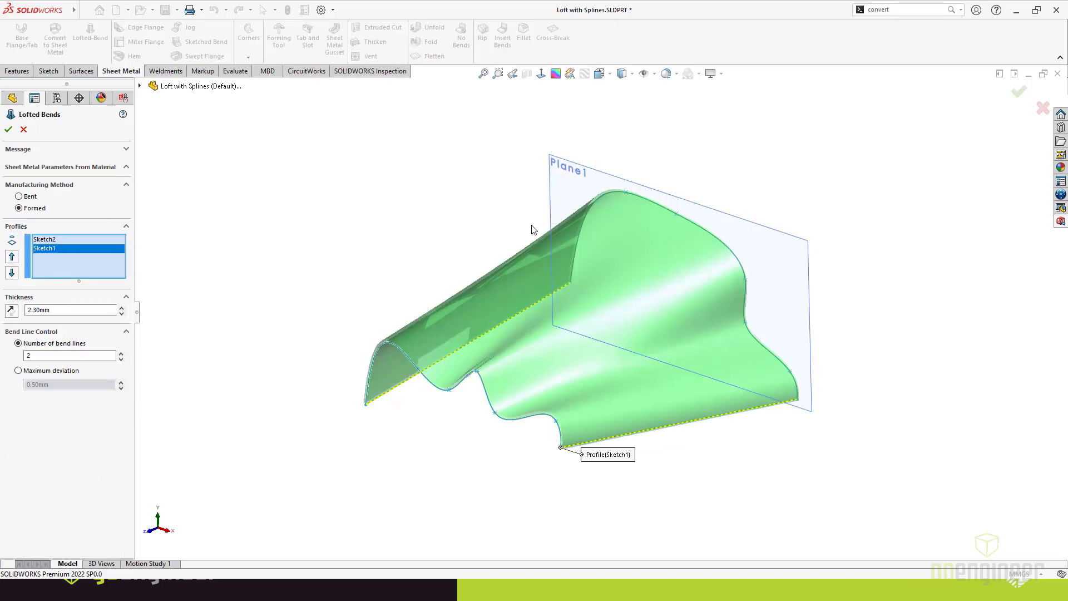
{"action": "left_click", "coordinate": [8, 129]}
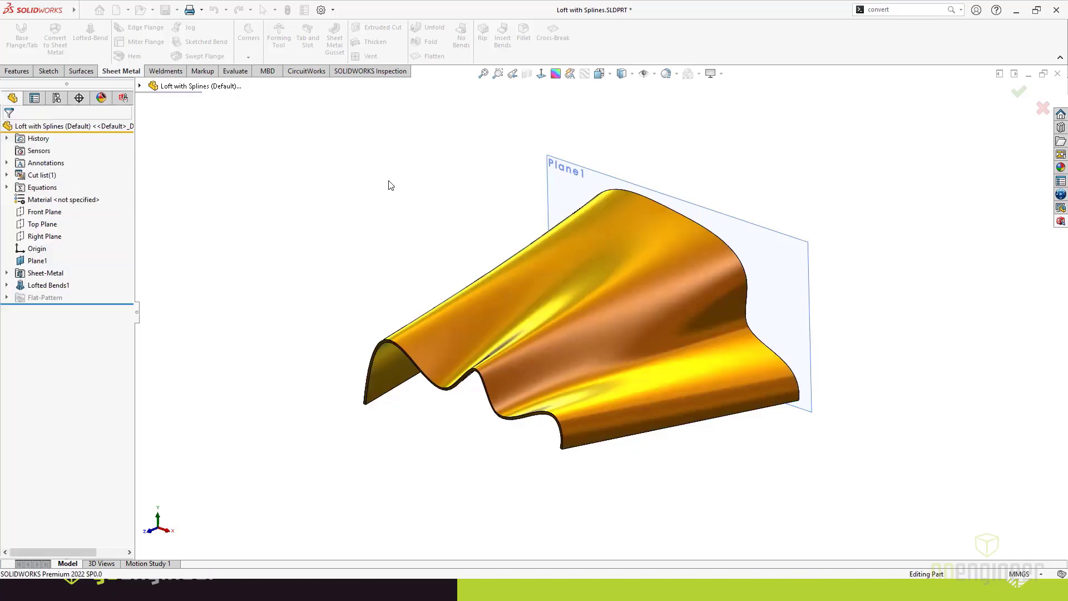
Step: Flatten the spline lofted bend to examine its blank outline, and return to the folded state
{"action": "middle_click_drag", "start_coordinate": [626, 242], "coordinate": [668, 243]}
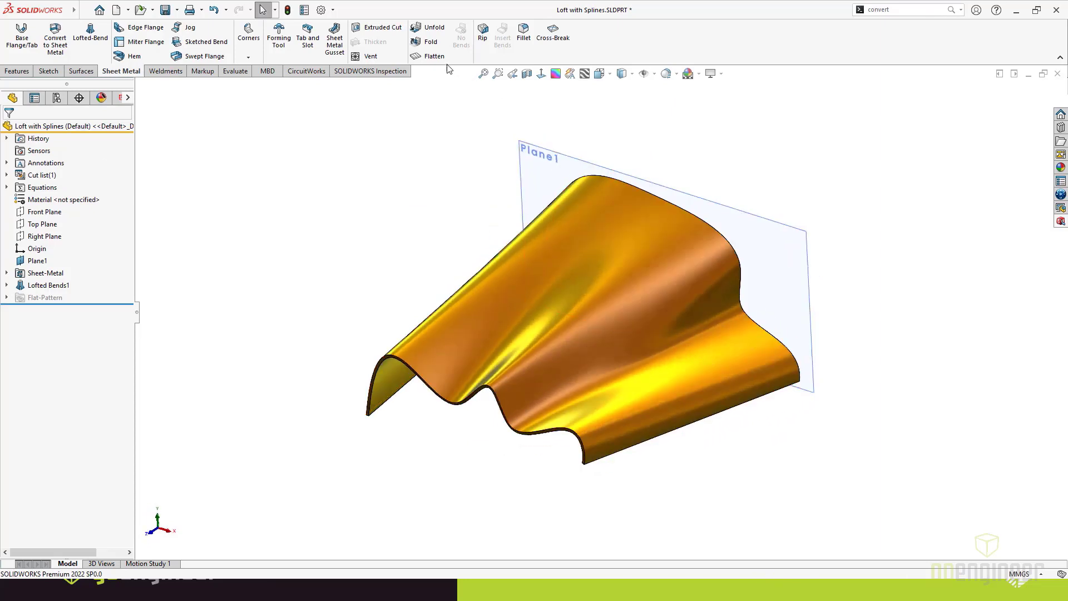
{"action": "left_click", "coordinate": [434, 56]}
{"action": "middle_click_drag", "start_coordinate": [793, 132], "coordinate": [673, 136]}
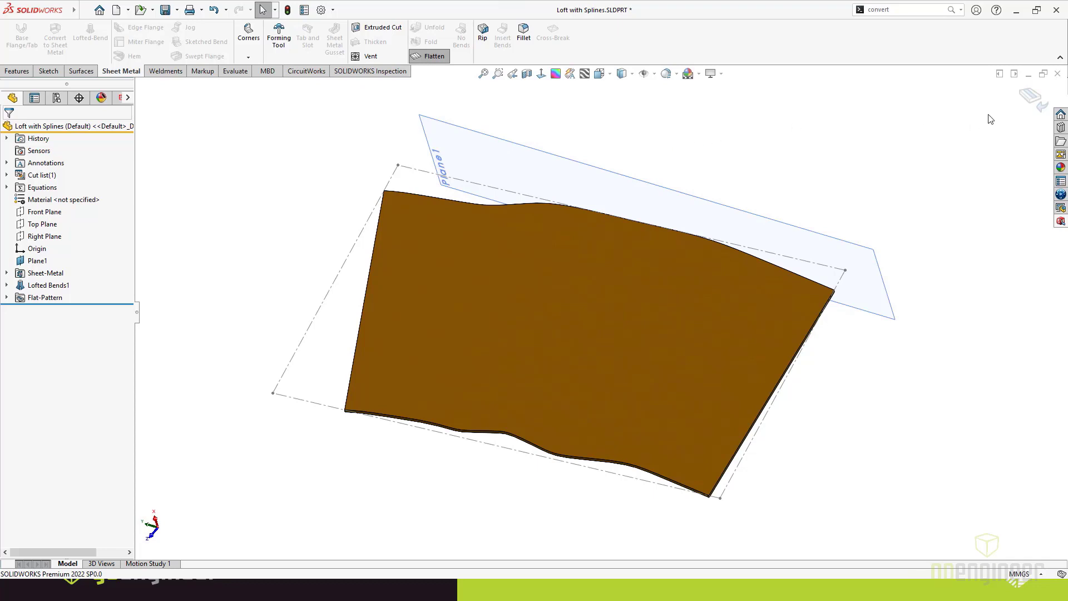
{"action": "left_click", "coordinate": [1038, 99]}
{"action": "mouse_move", "coordinate": [734, 177]}
{"action": "middle_mouse_down"}
{"action": "mouse_move", "coordinate": [815, 431]}
{"action": "mouse_move", "coordinate": [866, 310]}
{"action": "middle_mouse_up"}
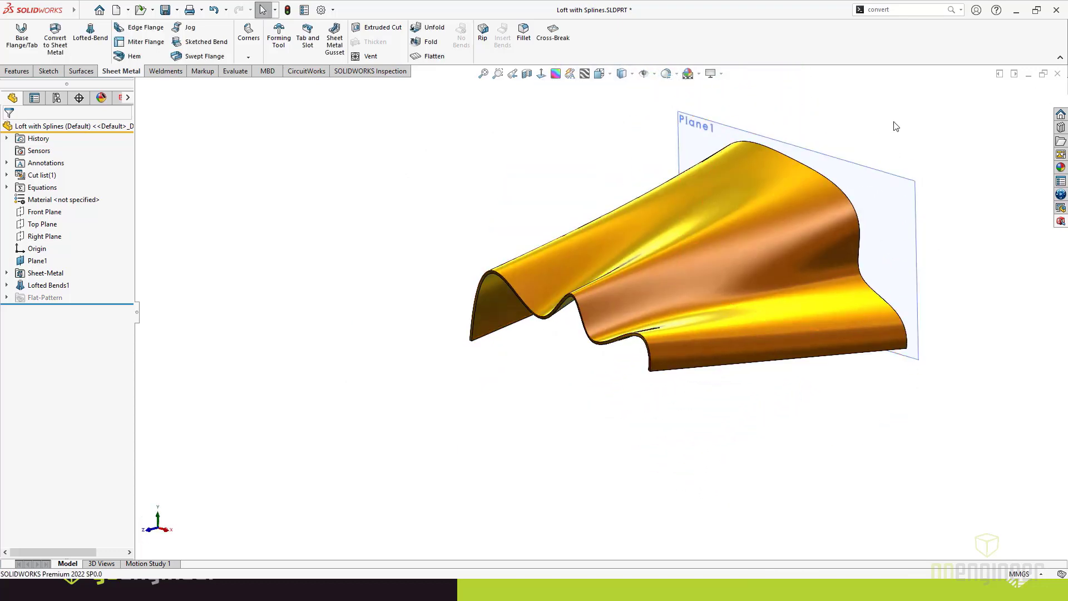
Step: Open the recent part Lofted Bends_Bent and examine the gap at the upper midpoint of its rectangular profile
{"action": "key", "text": "r"}
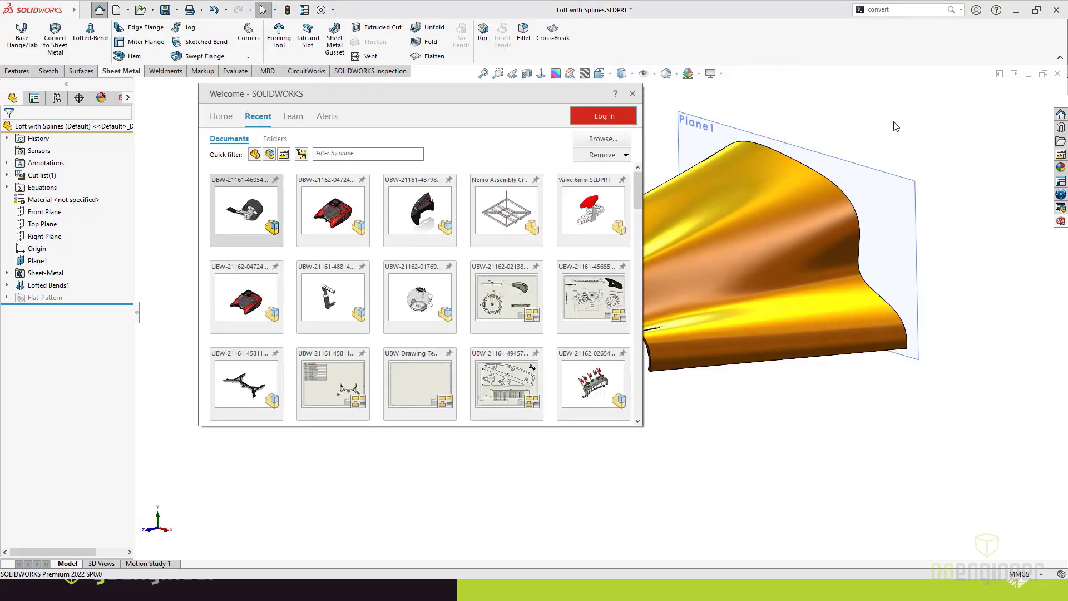
{"action": "scroll", "coordinate": [501, 262], "scroll_direction": "down", "scroll_amount": 5}
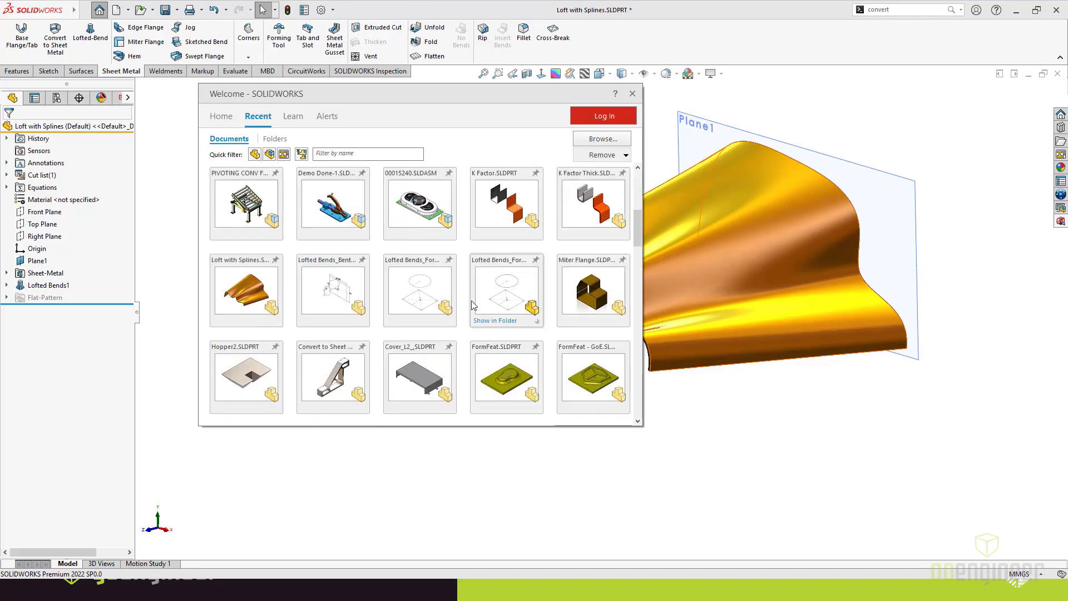
{"action": "left_click", "coordinate": [344, 288]}
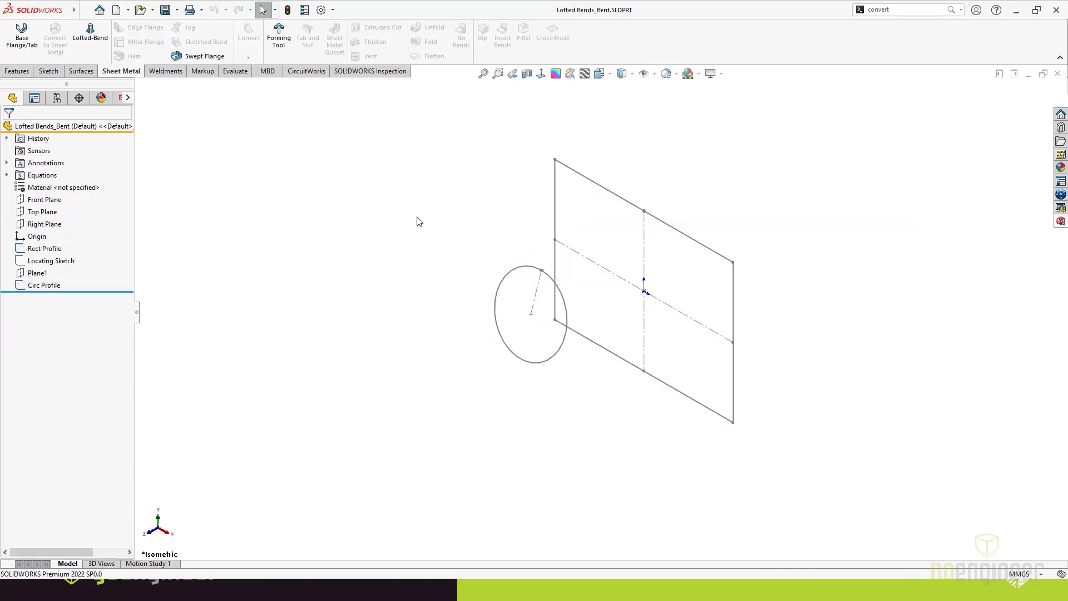
{"action": "mouse_move", "coordinate": [415, 219]}
{"action": "middle_mouse_down"}
{"action": "mouse_move", "coordinate": [484, 185]}
{"action": "mouse_move", "coordinate": [444, 212]}
{"action": "mouse_move", "coordinate": [425, 242]}
{"action": "middle_mouse_up"}
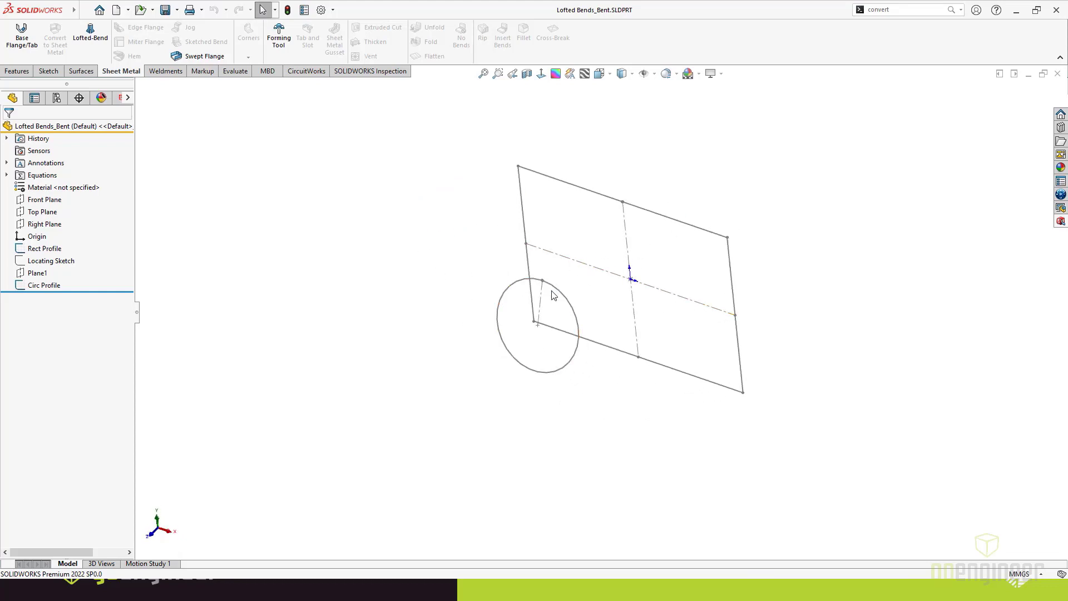
{"action": "scroll", "coordinate": [554, 292], "scroll_direction": "down", "scroll_amount": 8}
{"action": "scroll", "coordinate": [589, 298], "scroll_direction": "down", "scroll_amount": 8}
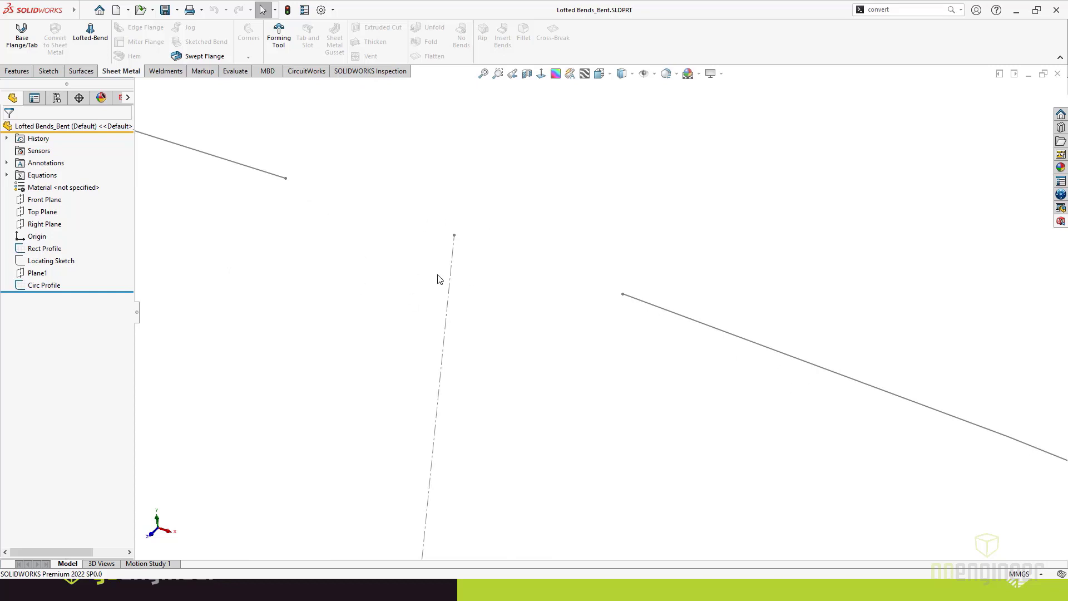
{"action": "left_click", "coordinate": [483, 73]}
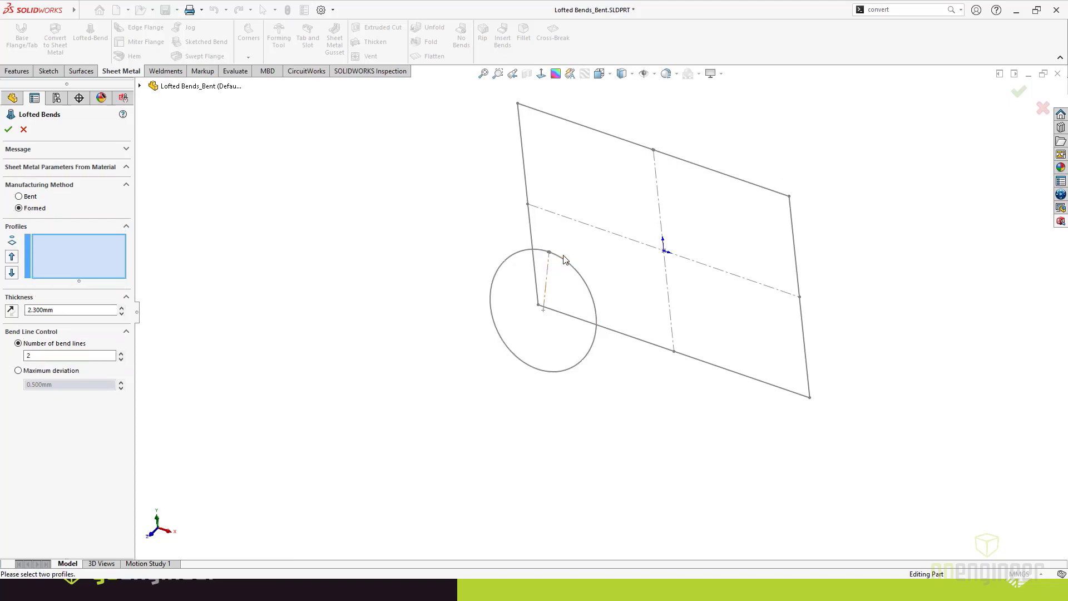
Step: Create a Bent lofted bend between the Rect Profile and Circ Profile sketches and check its flat pattern
{"action": "left_click", "coordinate": [25, 197]}
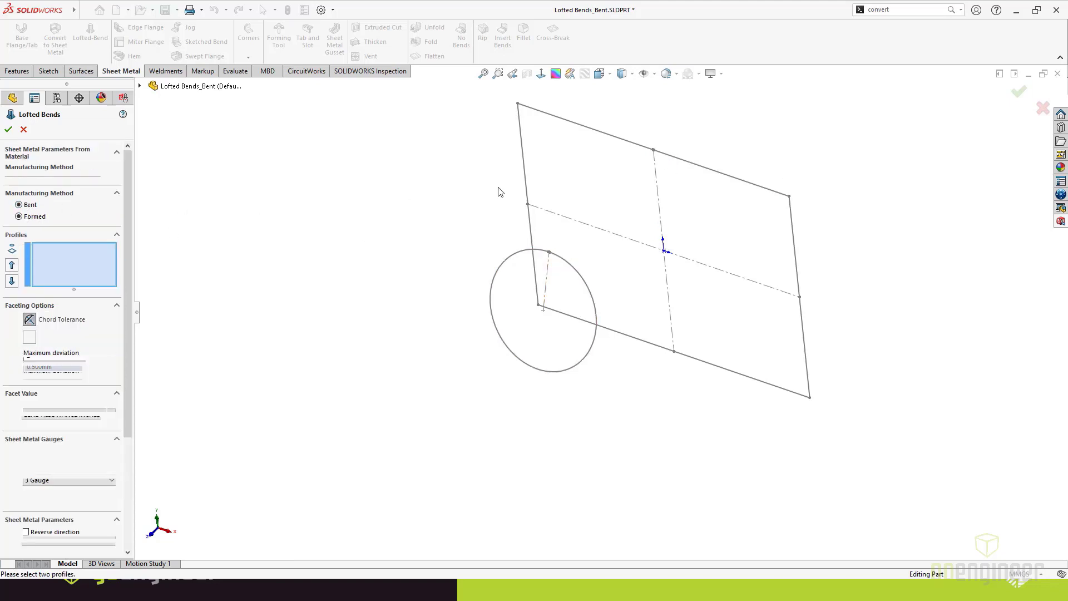
{"action": "left_click", "coordinate": [670, 160]}
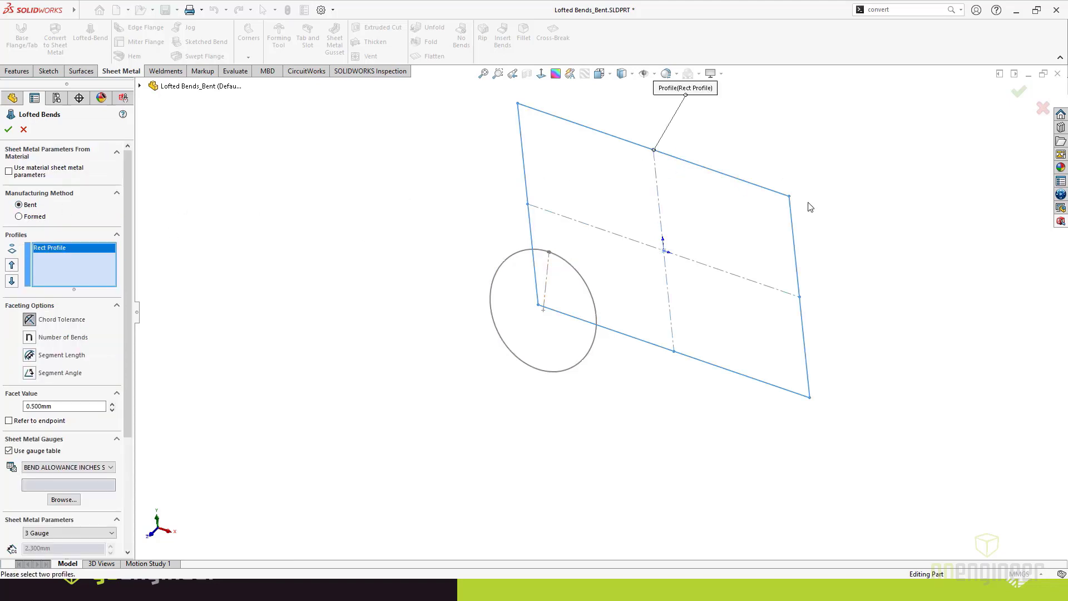
{"action": "left_click", "coordinate": [559, 258]}
{"action": "mouse_move", "coordinate": [846, 232]}
{"action": "middle_mouse_down"}
{"action": "mouse_move", "coordinate": [853, 238]}
{"action": "mouse_move", "coordinate": [835, 257]}
{"action": "mouse_move", "coordinate": [855, 203]}
{"action": "mouse_move", "coordinate": [831, 245]}
{"action": "middle_mouse_up"}
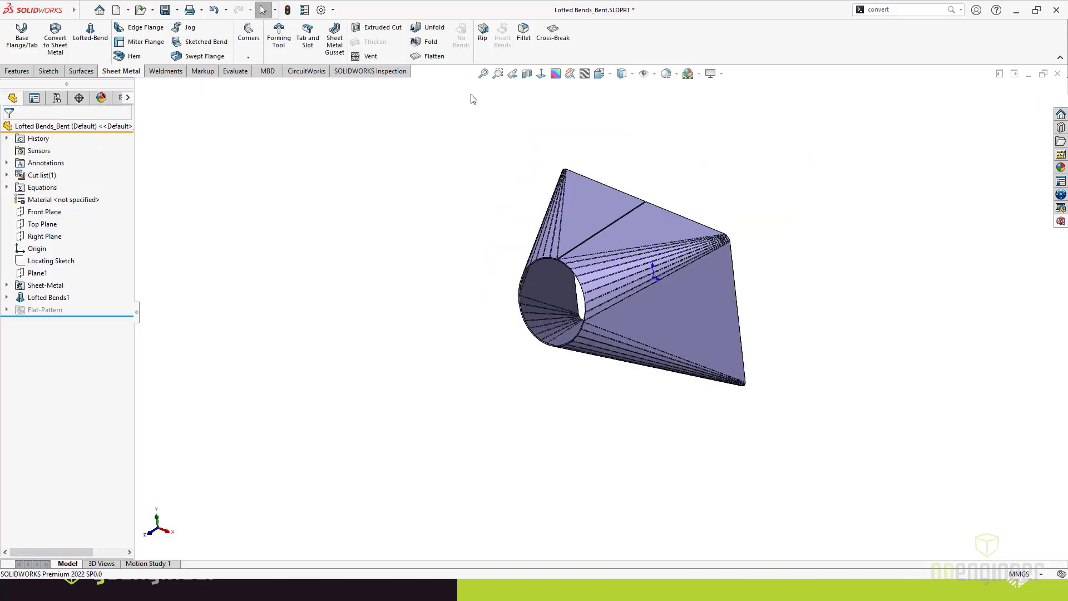
{"action": "left_click", "coordinate": [433, 56]}
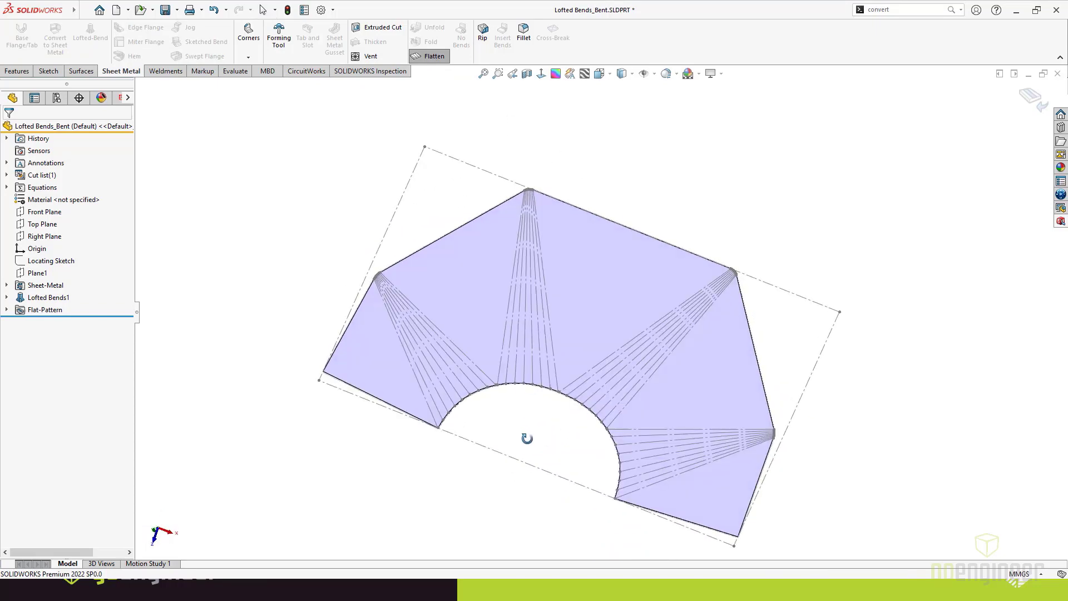
{"action": "left_click", "coordinate": [1039, 93]}
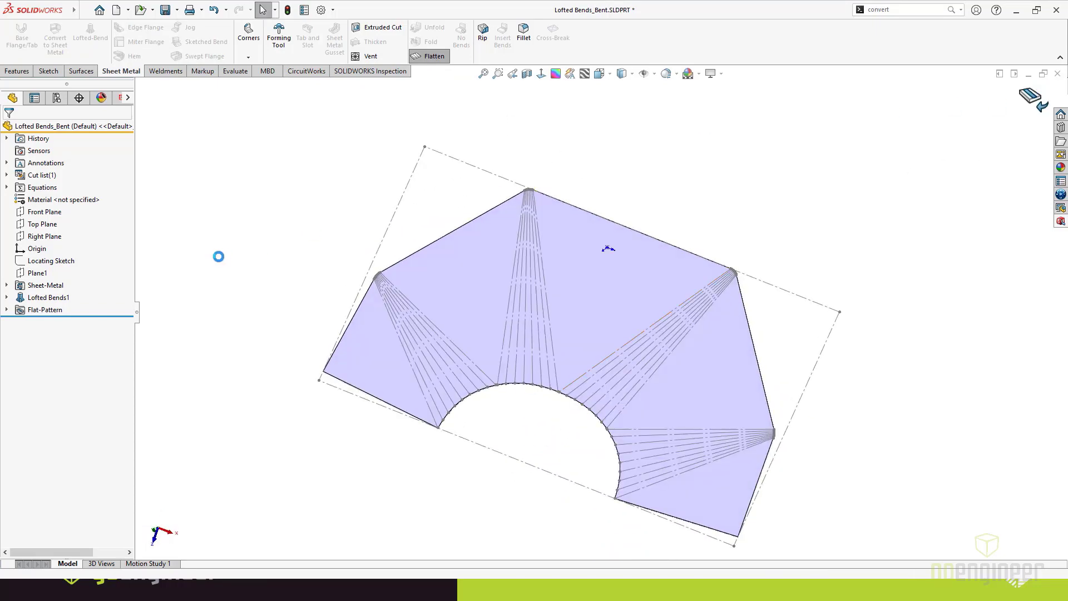
Step: Edit the lofted bend and facet the upper corner transition nearest the seam's far side by Number of Bends, set to 19
{"action": "left_click", "coordinate": [58, 299]}
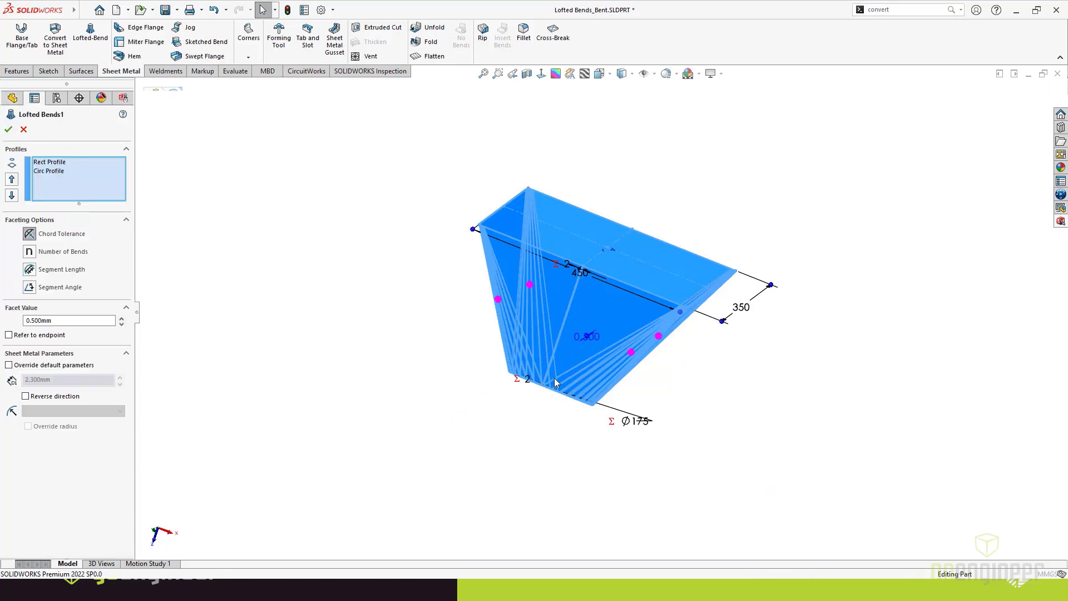
{"action": "middle_click_drag", "start_coordinate": [562, 389], "coordinate": [576, 214]}
{"action": "scroll", "coordinate": [622, 274], "scroll_direction": "down", "scroll_amount": 3}
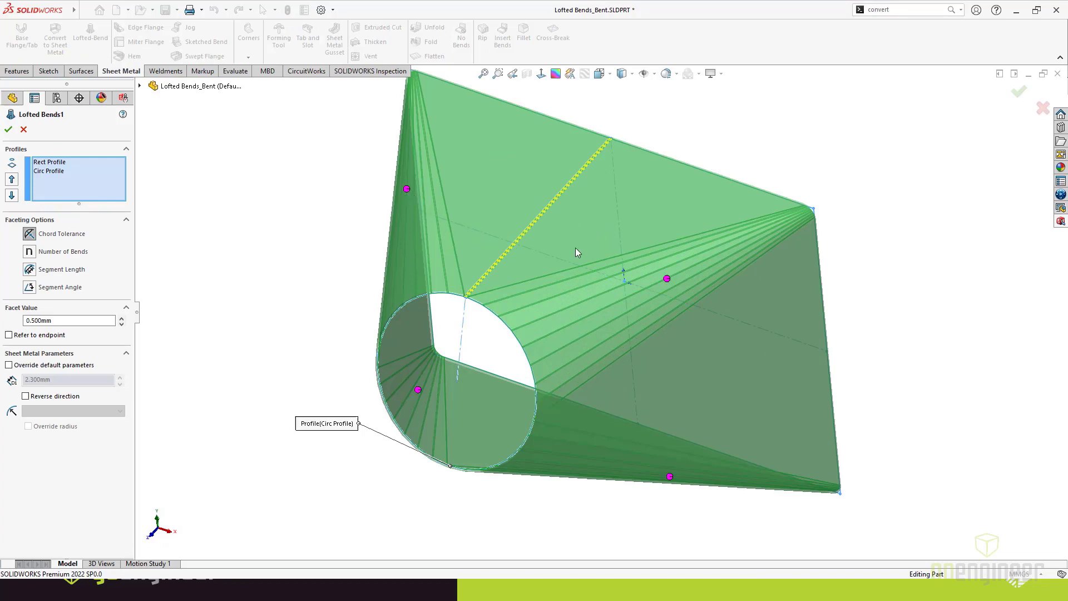
{"action": "left_click", "coordinate": [667, 280]}
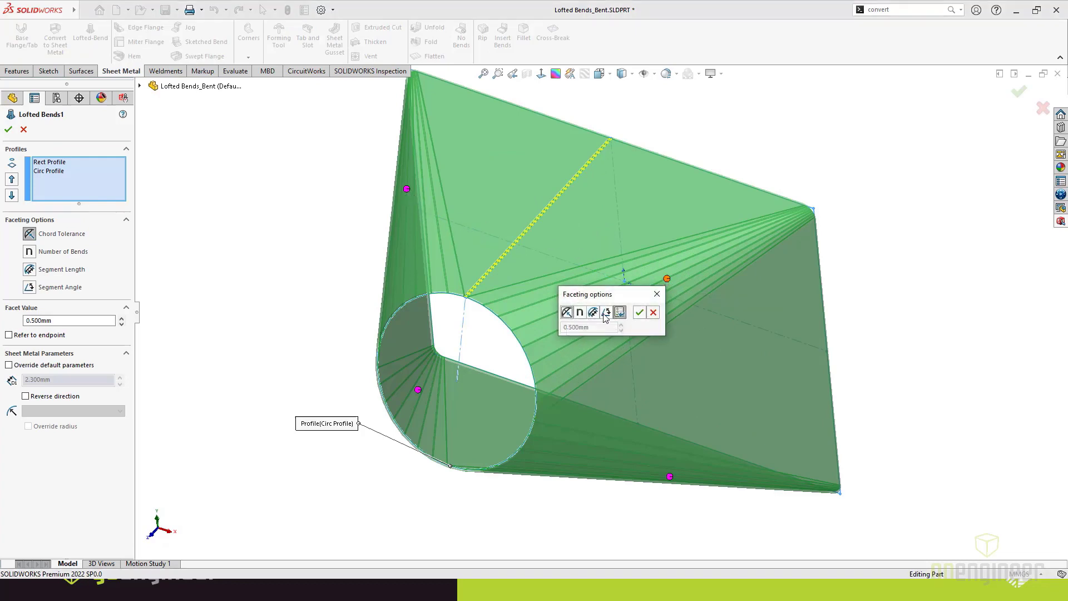
{"action": "left_click", "coordinate": [579, 313]}
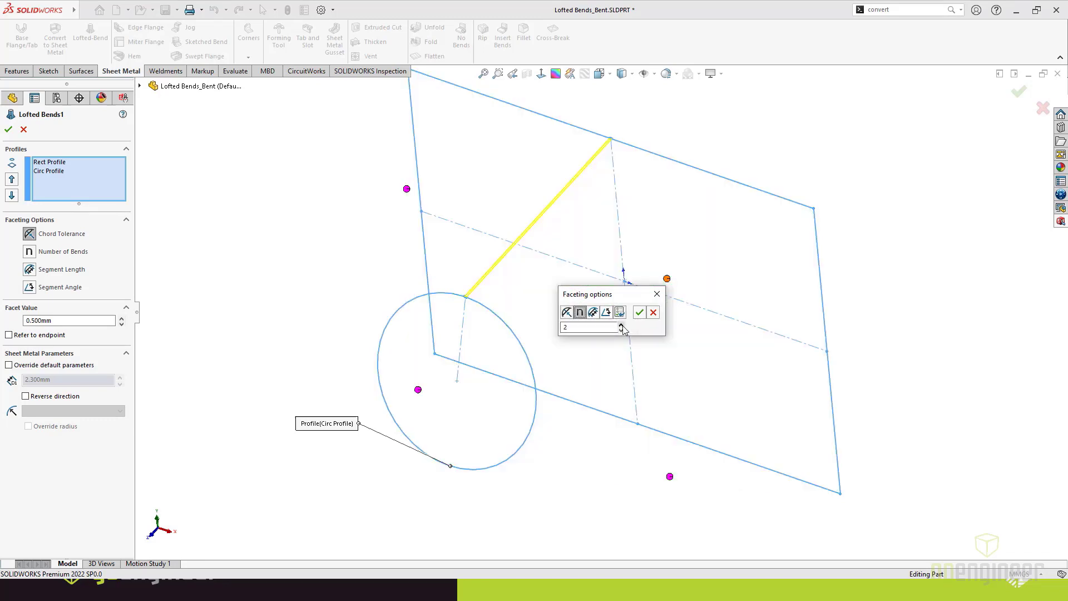
{"action": "left_click", "coordinate": [620, 325]}
{"action": "left_click", "coordinate": [620, 325]}
{"action": "left_click", "coordinate": [621, 325]}
{"action": "left_click", "coordinate": [621, 325]}
{"action": "left_click", "coordinate": [620, 325]}
{"action": "left_click", "coordinate": [620, 325]}
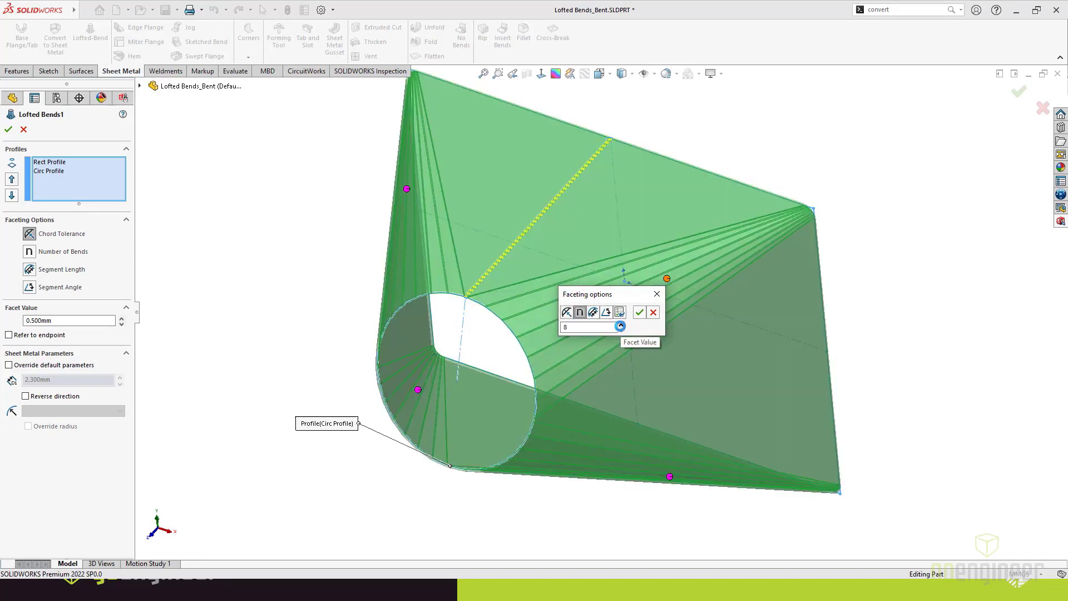
{"action": "left_click", "coordinate": [621, 325]}
{"action": "left_click", "coordinate": [621, 325]}
{"action": "left_click", "coordinate": [620, 325]}
{"action": "left_click", "coordinate": [620, 325]}
{"action": "left_click", "coordinate": [620, 325]}
{"action": "left_click", "coordinate": [621, 325]}
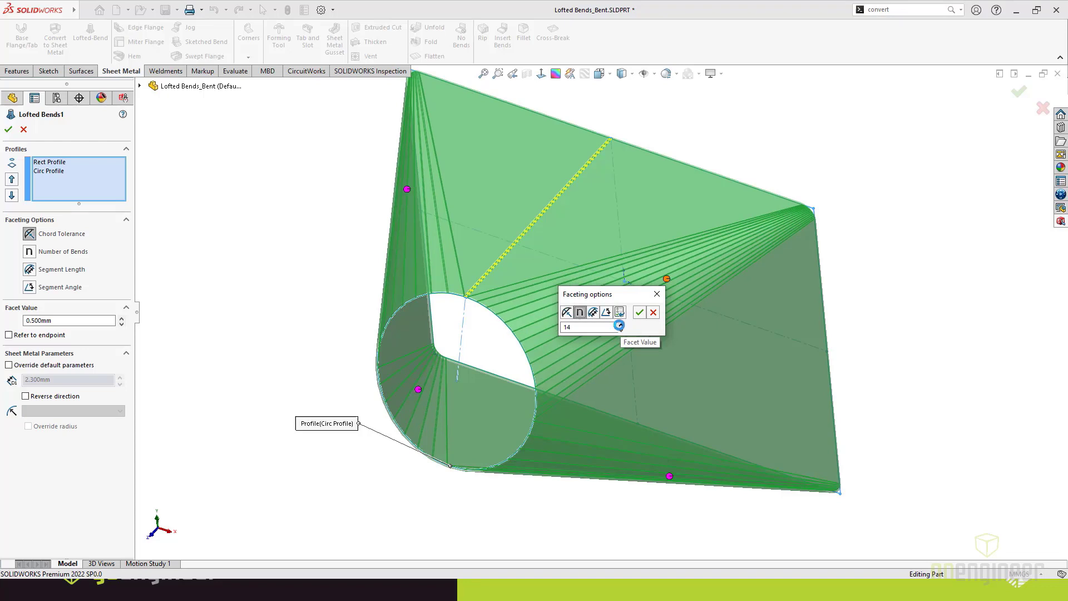
{"action": "left_click", "coordinate": [620, 325]}
{"action": "left_click", "coordinate": [620, 325]}
{"action": "left_click", "coordinate": [620, 325]}
{"action": "left_click", "coordinate": [620, 325]}
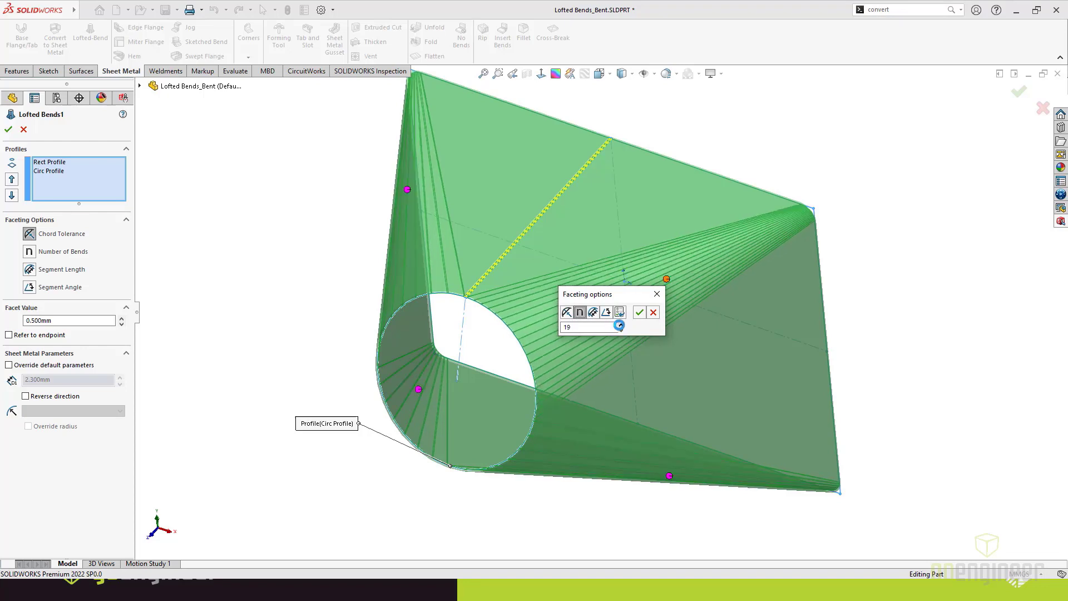
{"action": "left_click", "coordinate": [640, 313]}
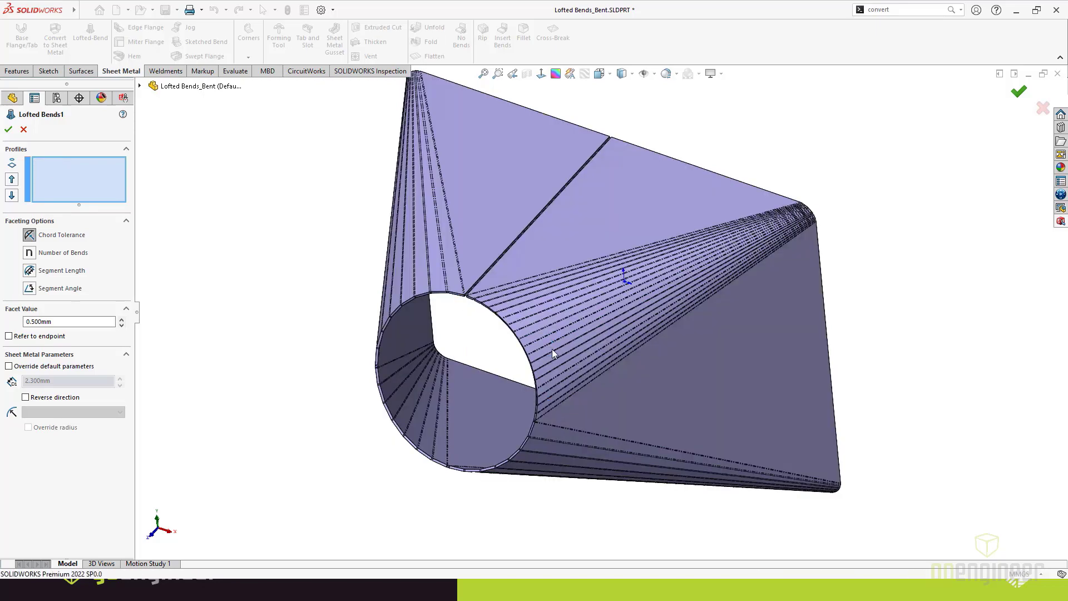
{"action": "middle_click_drag", "start_coordinate": [552, 351], "coordinate": [721, 159]}
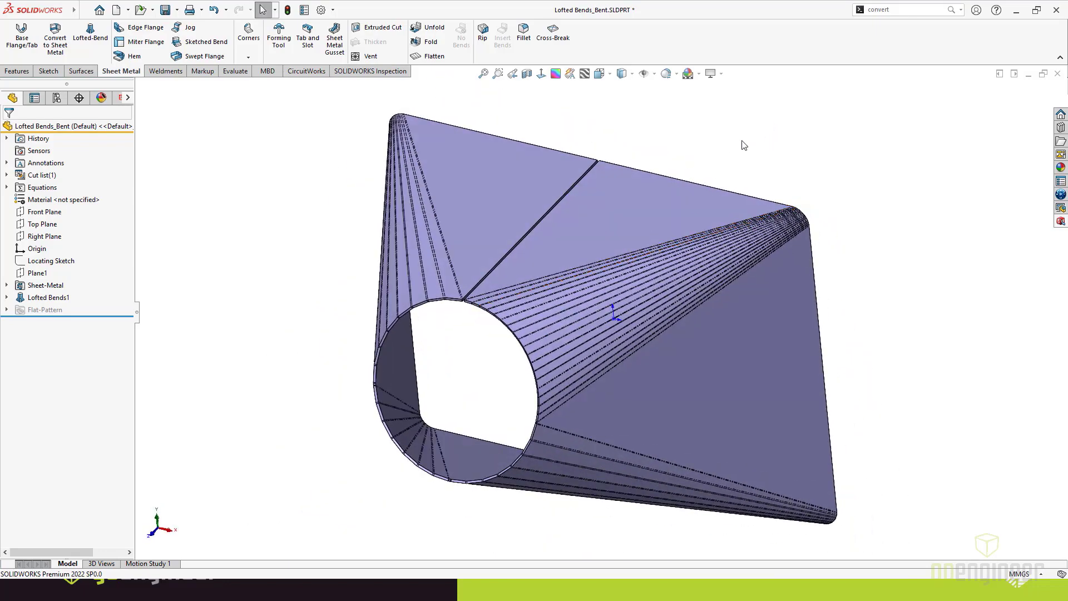
Step: Open the recent part Lofted Bends_Formed w BLs and view its round and rectangular profiles
{"action": "key", "text": "ctrl+F2"}
{"action": "scroll", "coordinate": [499, 280], "scroll_direction": "down", "scroll_amount": 5}
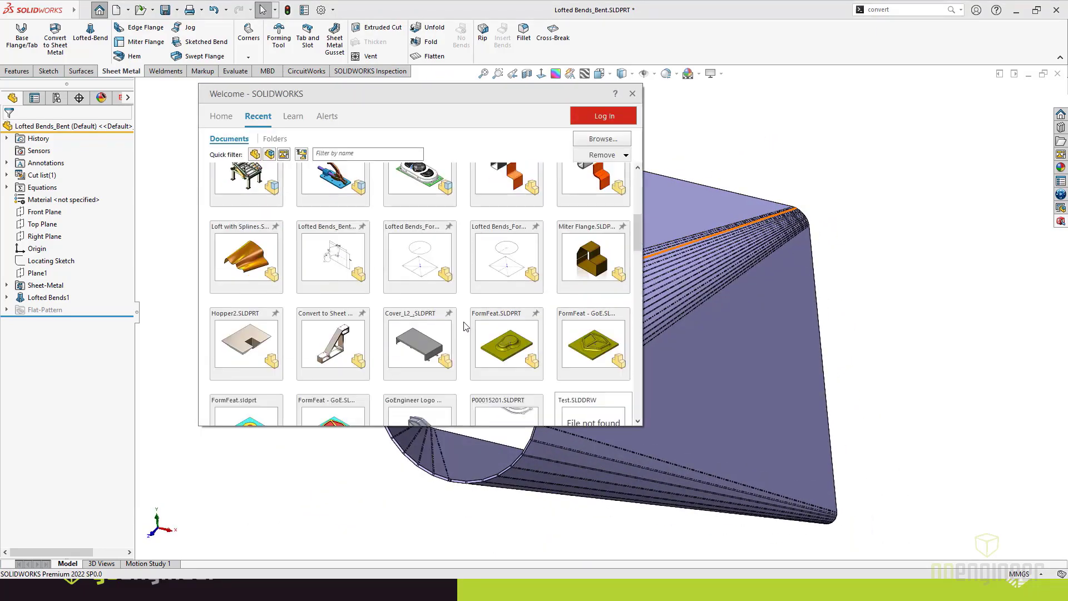
{"action": "key", "text": "Escape"}
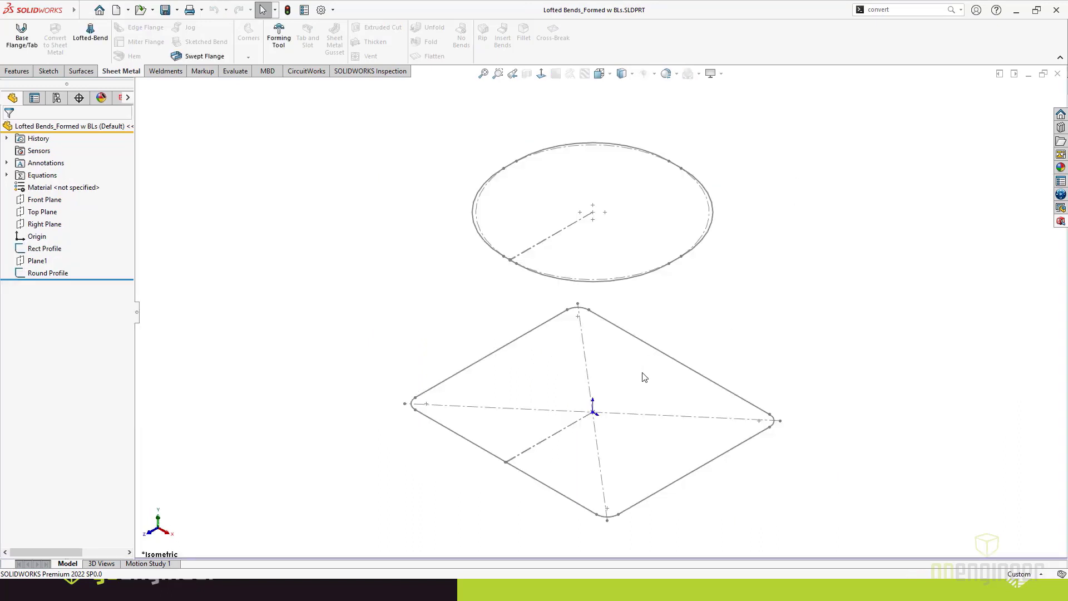
{"action": "mouse_move", "coordinate": [578, 430]}
{"action": "middle_mouse_down"}
{"action": "mouse_move", "coordinate": [544, 410]}
{"action": "mouse_move", "coordinate": [557, 393]}
{"action": "mouse_move", "coordinate": [477, 366]}
{"action": "middle_mouse_up"}
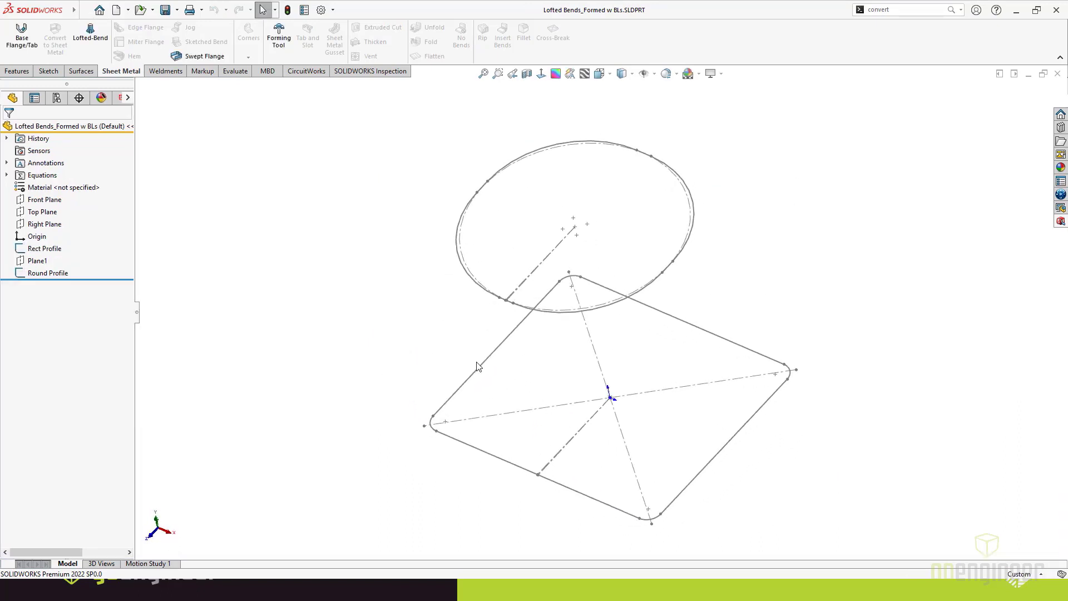
Step: Create a Formed lofted bend between the Round Profile and Rect Profile sketches, picking both near their open gaps
{"action": "left_click", "coordinate": [87, 36]}
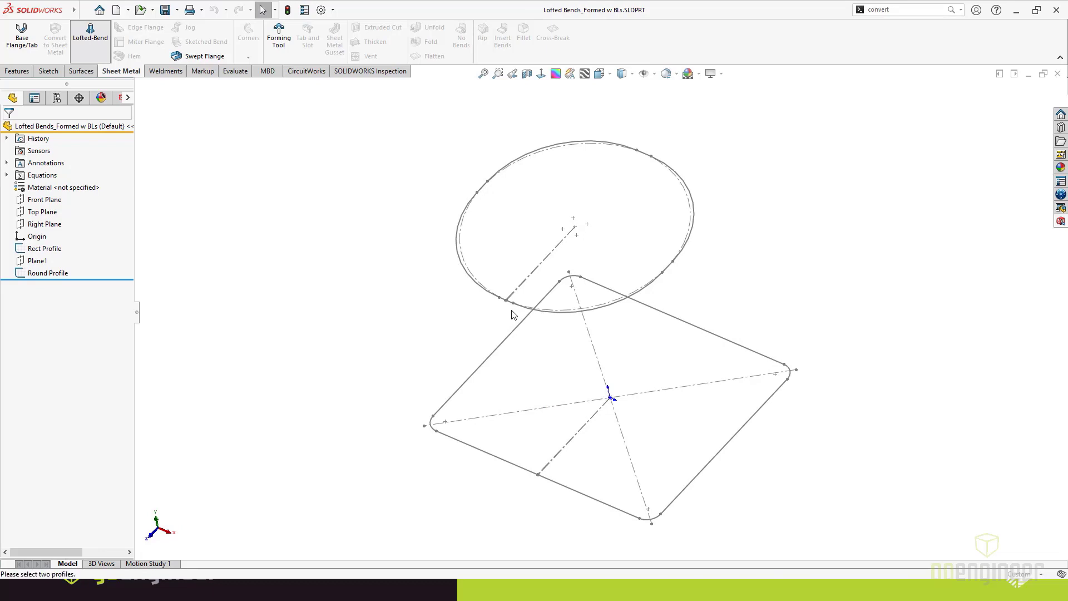
{"action": "scroll", "coordinate": [507, 318], "scroll_direction": "down", "scroll_amount": 5}
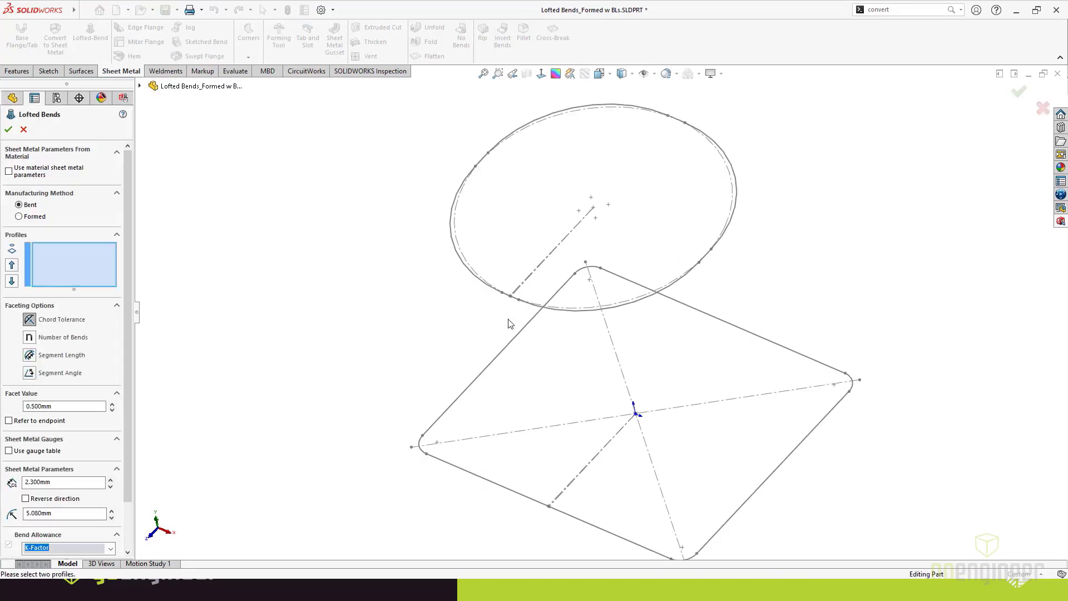
{"action": "left_click", "coordinate": [39, 216]}
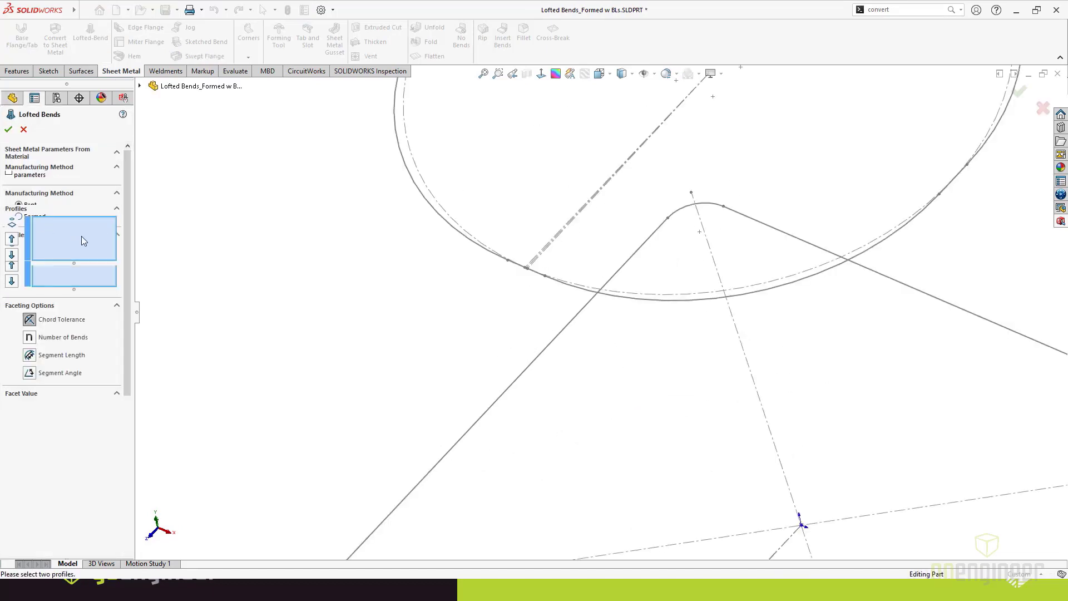
{"action": "left_click", "coordinate": [541, 277]}
{"action": "scroll", "coordinate": [542, 314], "scroll_direction": "up", "scroll_amount": 5}
{"action": "left_click", "coordinate": [614, 458]}
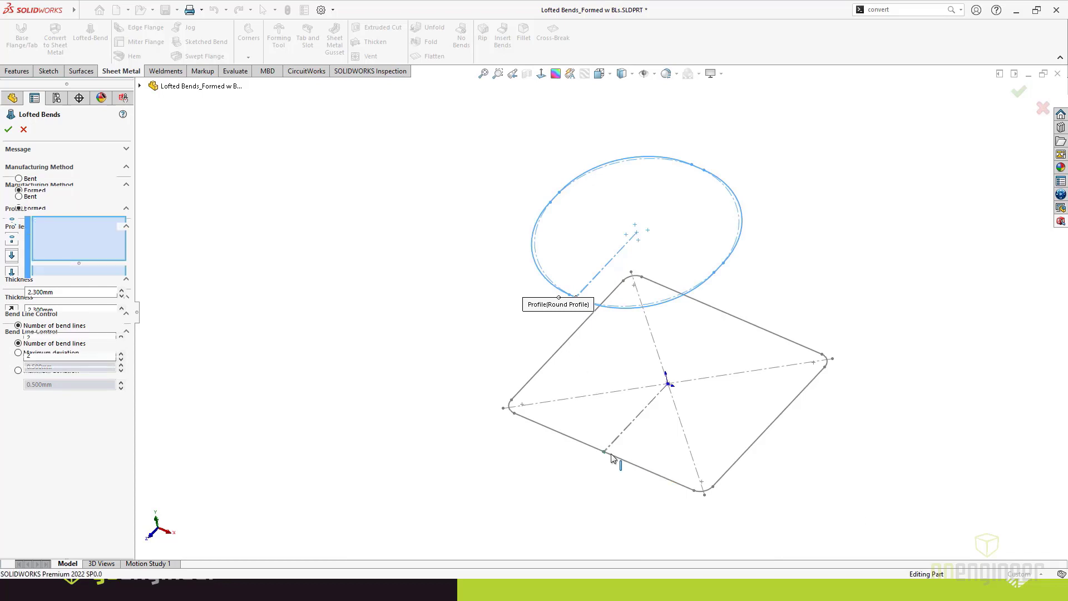
{"action": "middle_click_drag", "start_coordinate": [878, 265], "coordinate": [951, 109]}
{"action": "left_click", "coordinate": [1018, 92]}
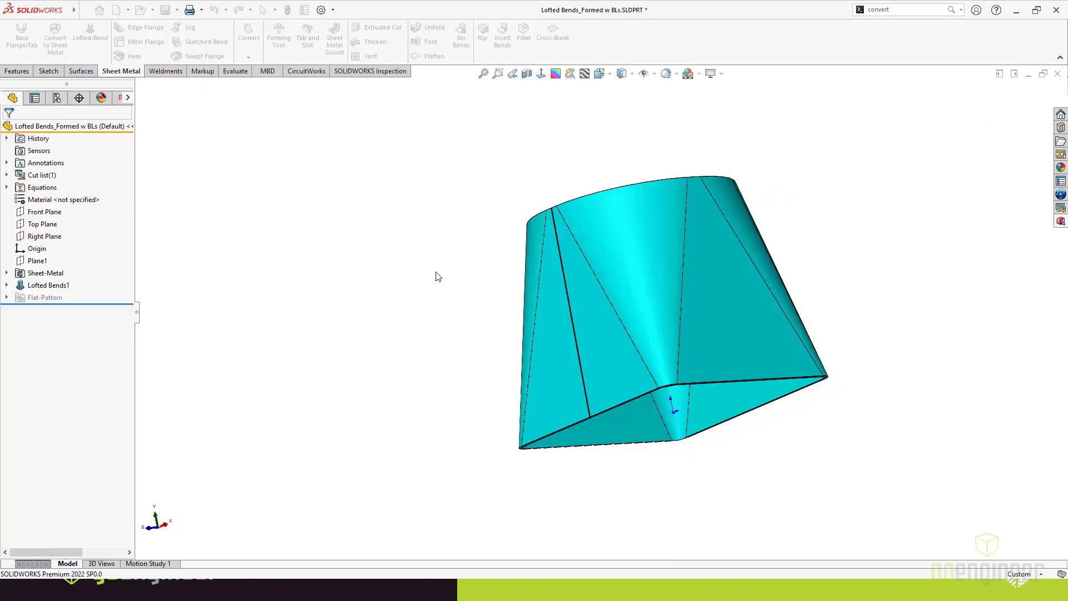
Step: Flatten the formed lofted bend to check its flat pattern with bend lines, and return to the folded shape
{"action": "left_click", "coordinate": [430, 56]}
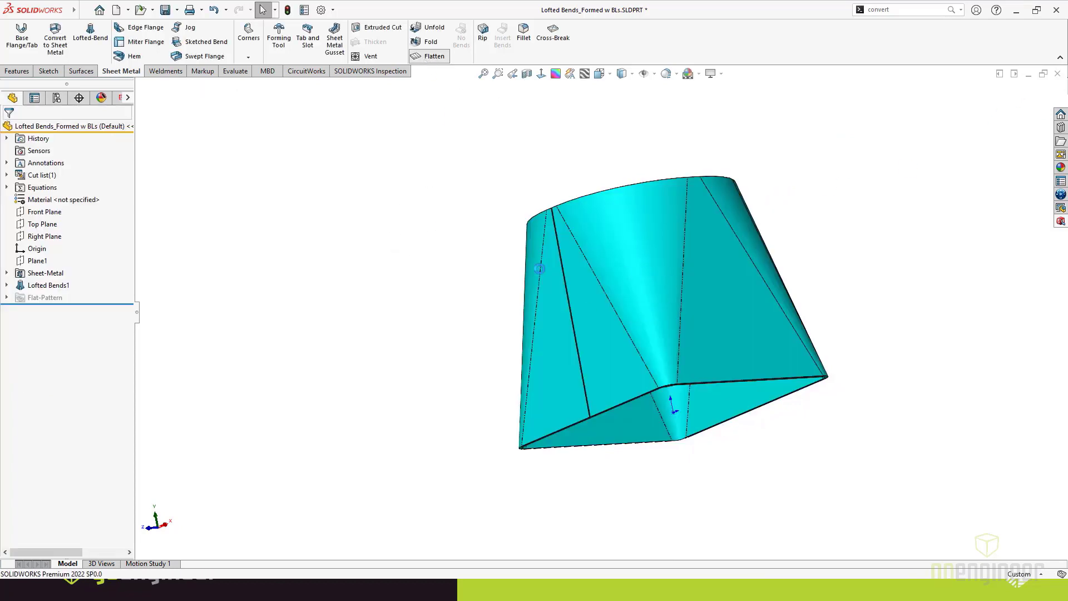
{"action": "middle_click_drag", "start_coordinate": [649, 242], "coordinate": [735, 194]}
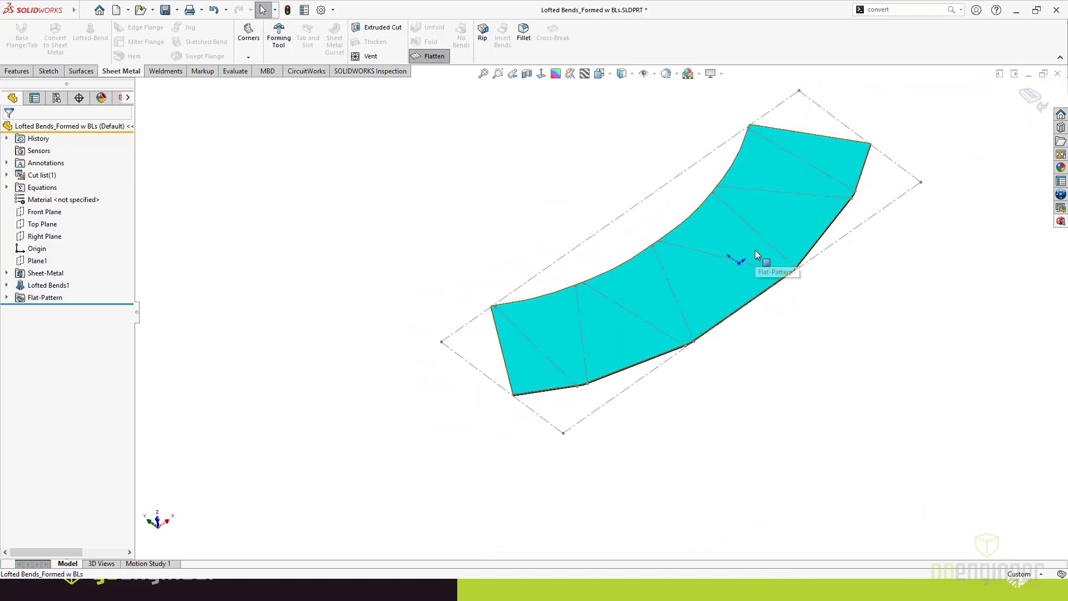
{"action": "key", "text": "f"}
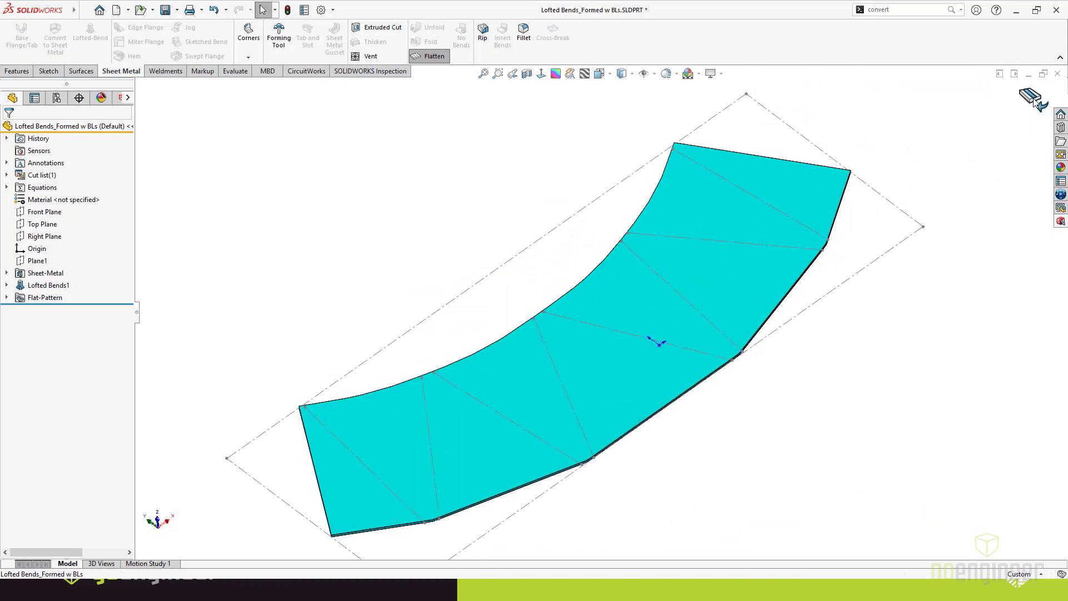
{"action": "middle_click_drag", "start_coordinate": [497, 236], "coordinate": [597, 227]}
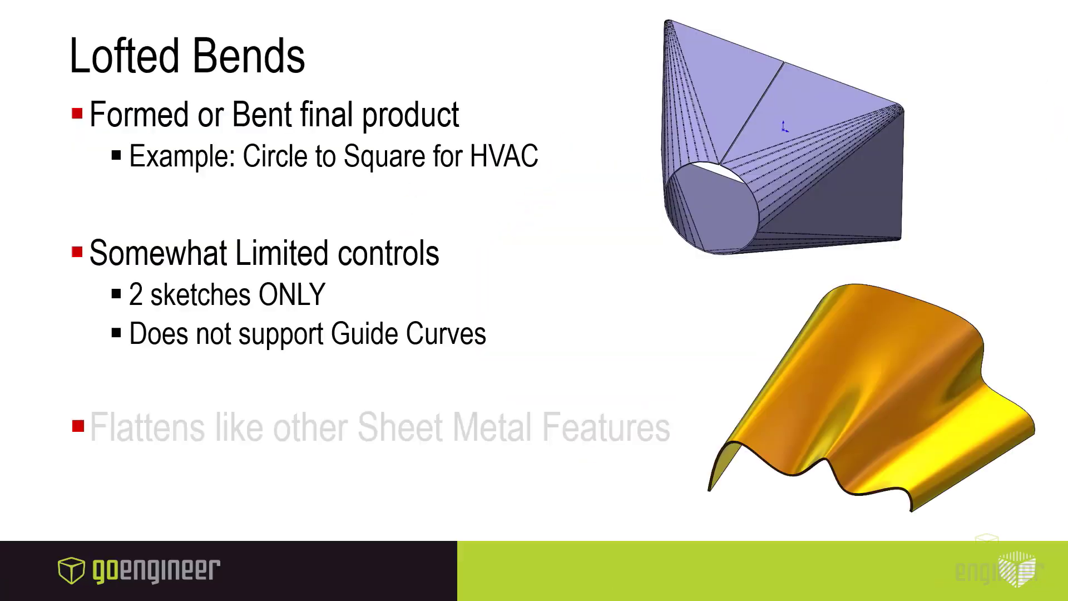
{"action": "left_click", "coordinate": [559, 218]}
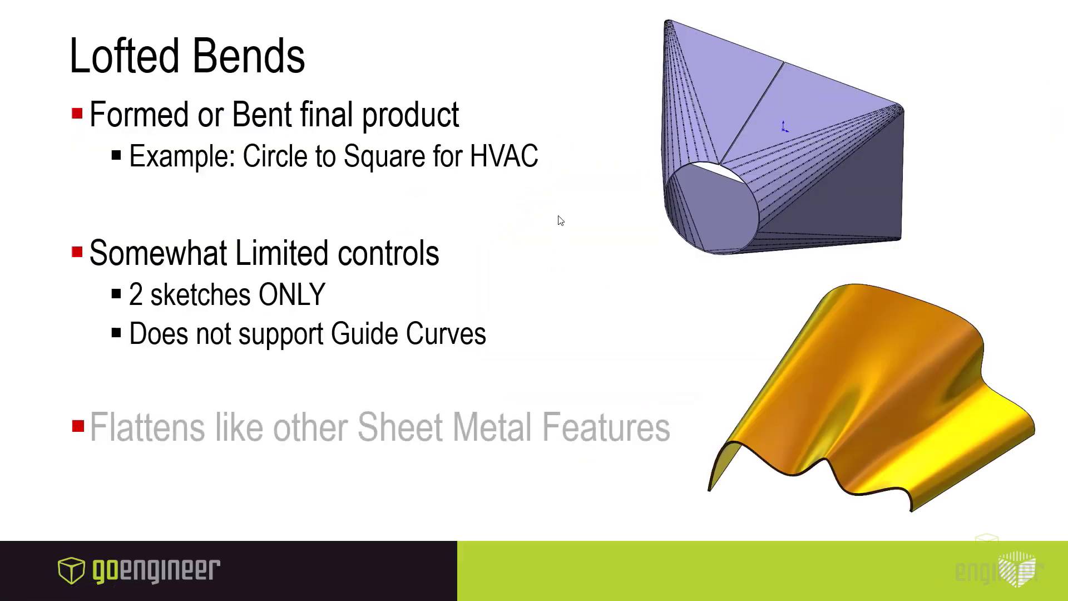
{"action": "left_click", "coordinate": [519, 219]}
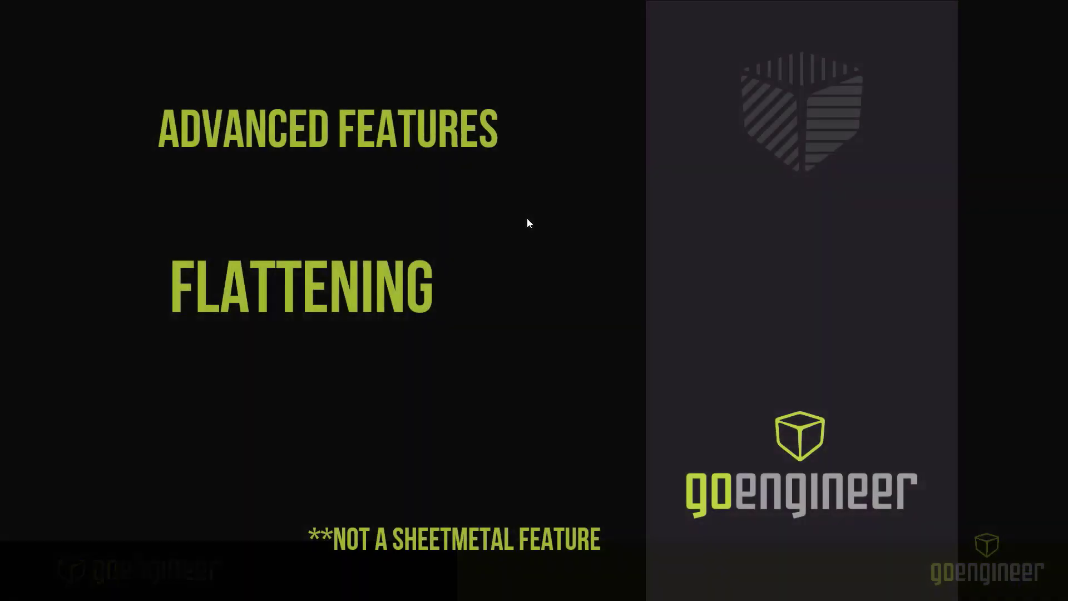
{"action": "left_click", "coordinate": [475, 187]}
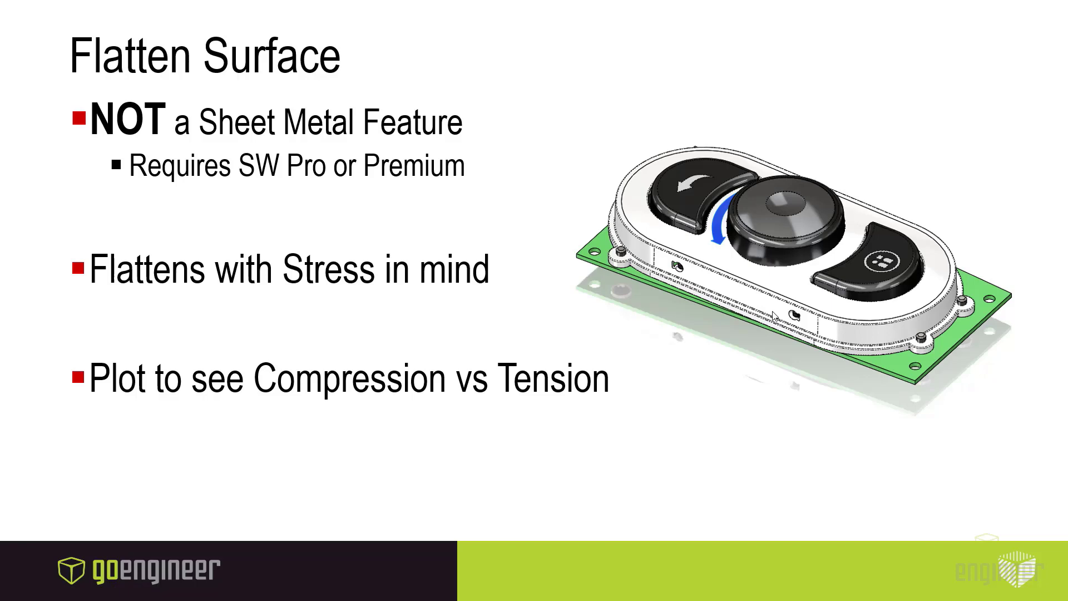
Step: Switch to SOLIDWORKS and open the recent control panel assembly 00015240
{"action": "key", "text": "alt+Tab"}
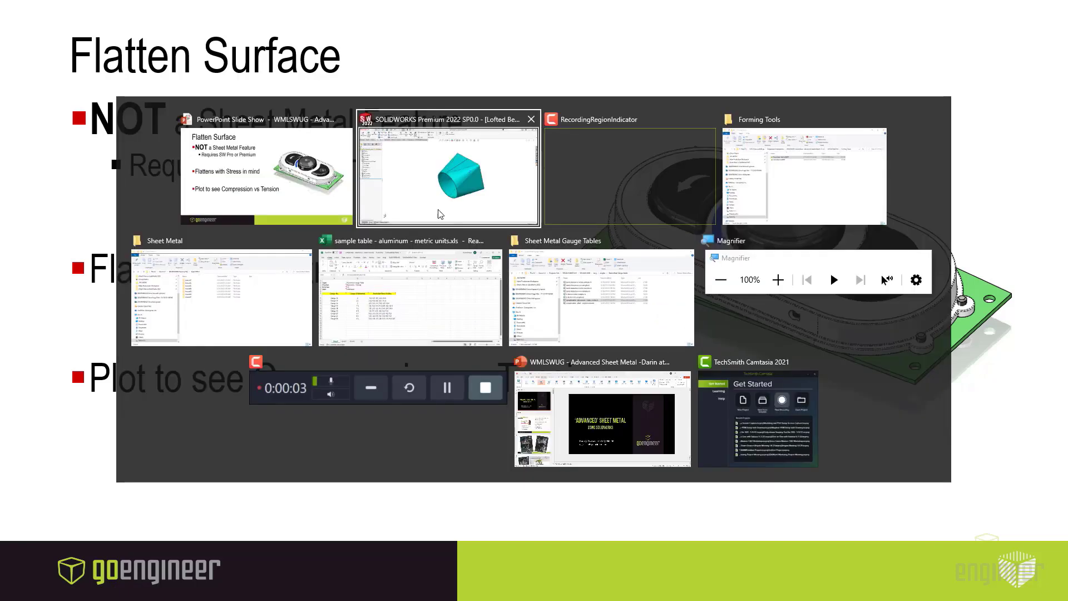
{"action": "left_click", "coordinate": [446, 161]}
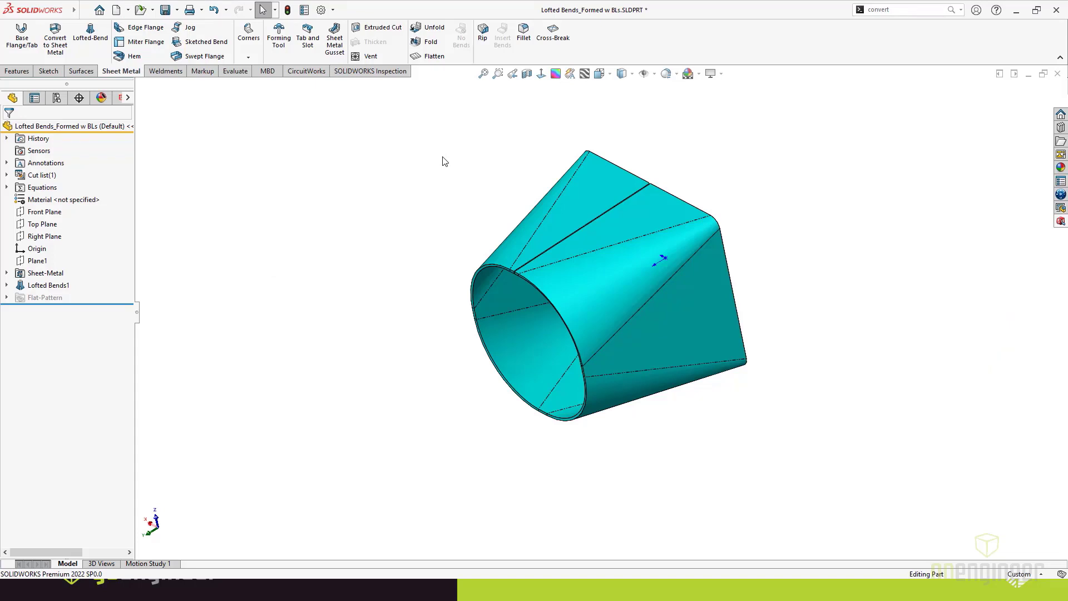
{"action": "key", "text": "ctrl+F2"}
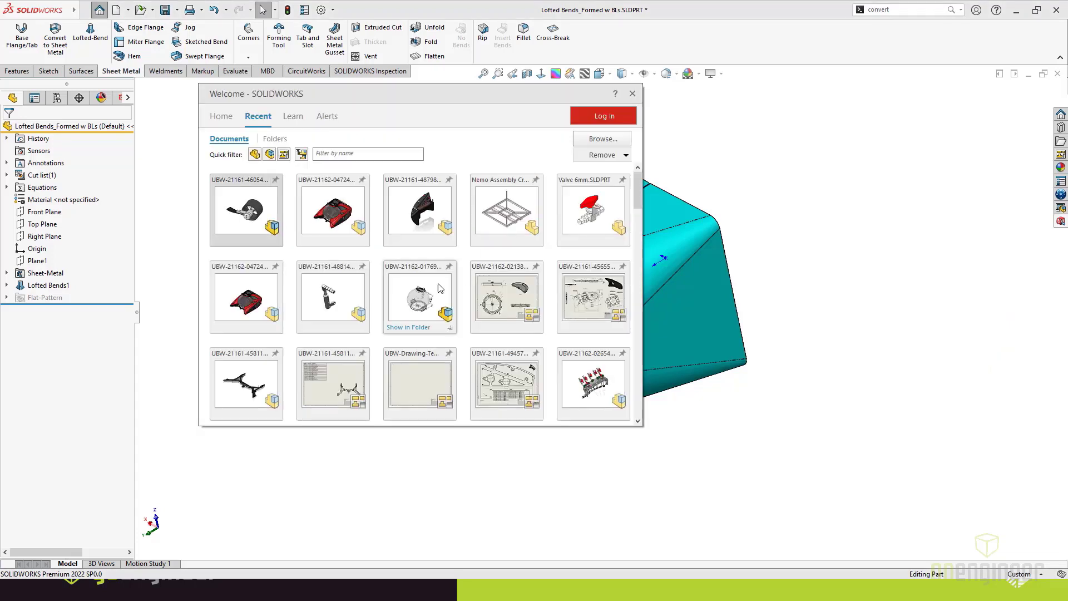
{"action": "scroll", "coordinate": [412, 262], "scroll_direction": "down", "scroll_amount": 5}
{"action": "key", "text": "Escape"}
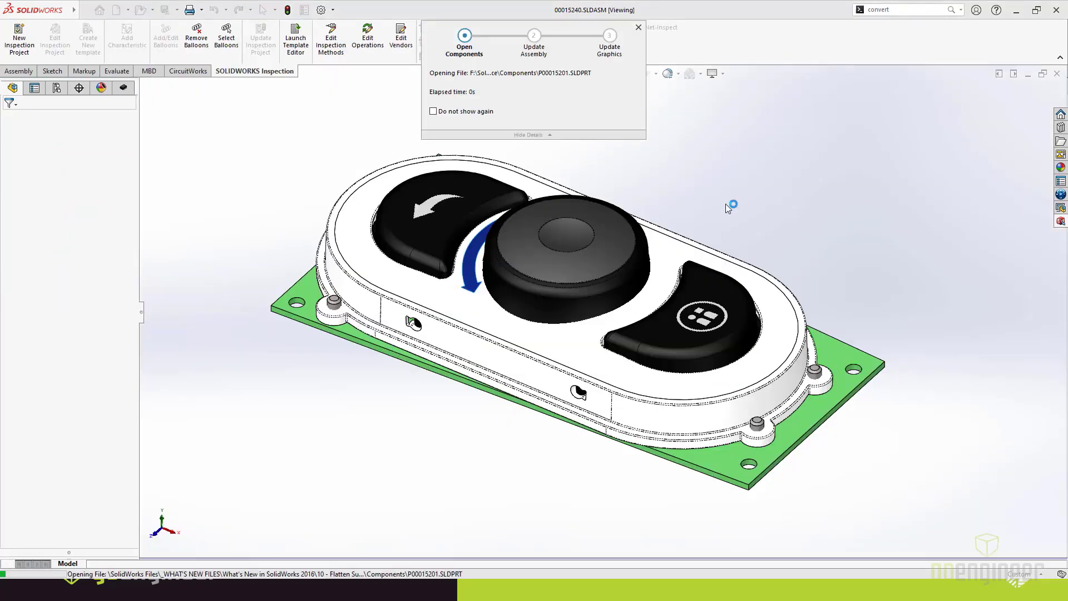
Step: Open the assembly's white housing component P00015201 as its own part
{"action": "left_click", "coordinate": [669, 251]}
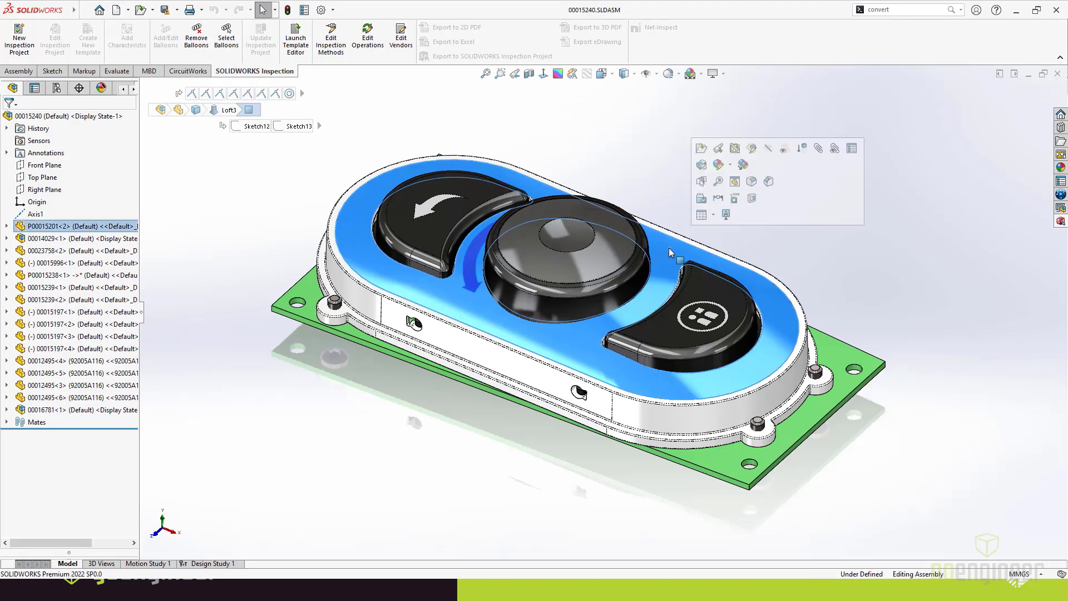
{"action": "left_click", "coordinate": [702, 149]}
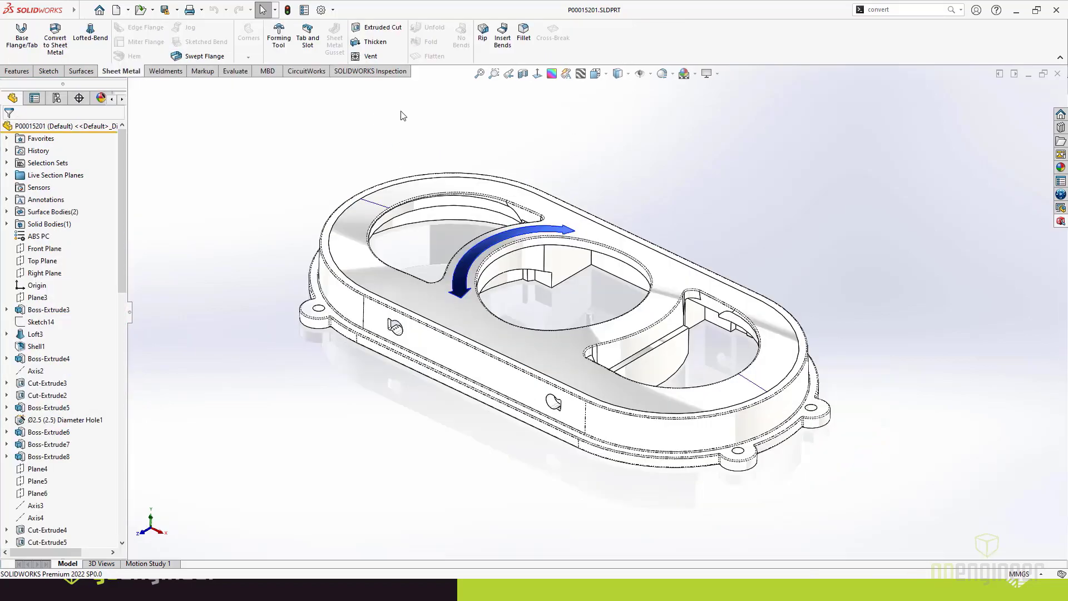
{"action": "mouse_move", "coordinate": [409, 146]}
{"action": "middle_mouse_down"}
{"action": "mouse_move", "coordinate": [347, 119]}
{"action": "mouse_move", "coordinate": [341, 155]}
{"action": "middle_mouse_up"}
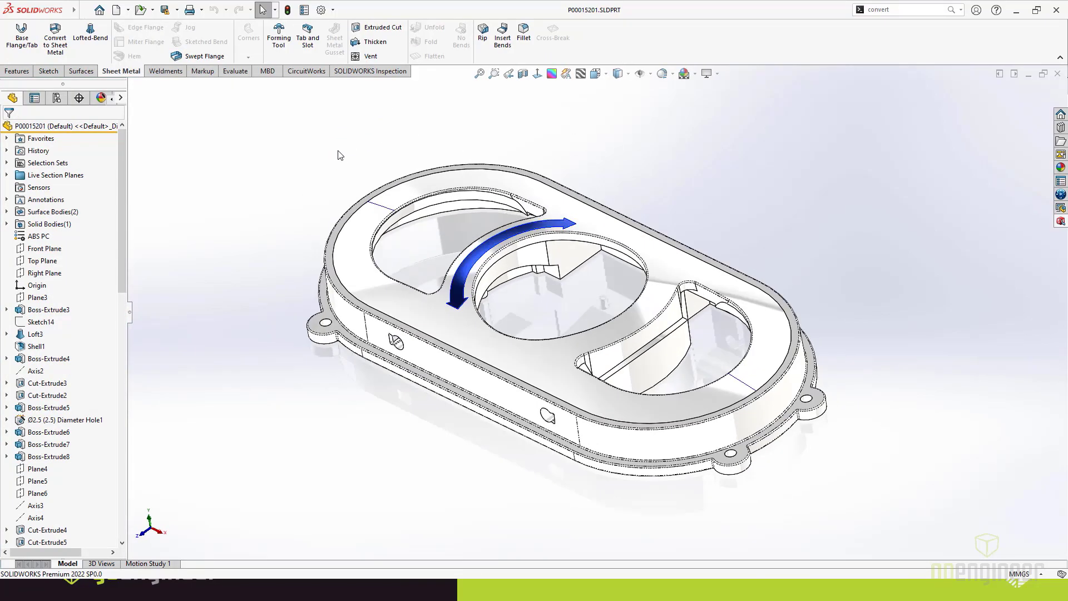
Step: Flatten the housing's top face with Surface Flatten, using the face's outer edge as the edge to flatten from
{"action": "left_click", "coordinate": [84, 71]}
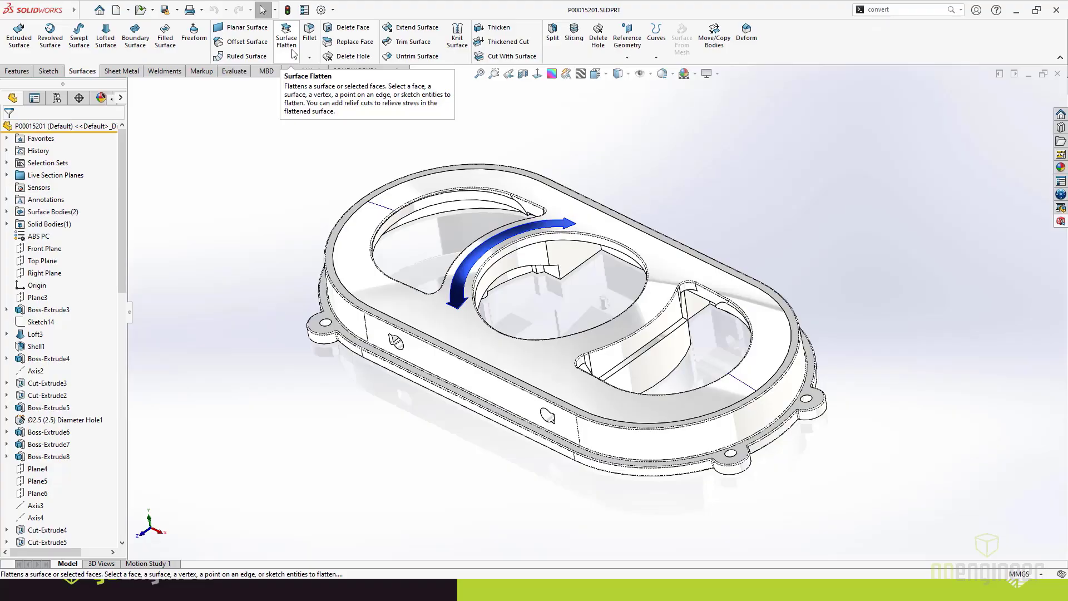
{"action": "left_click", "coordinate": [289, 54]}
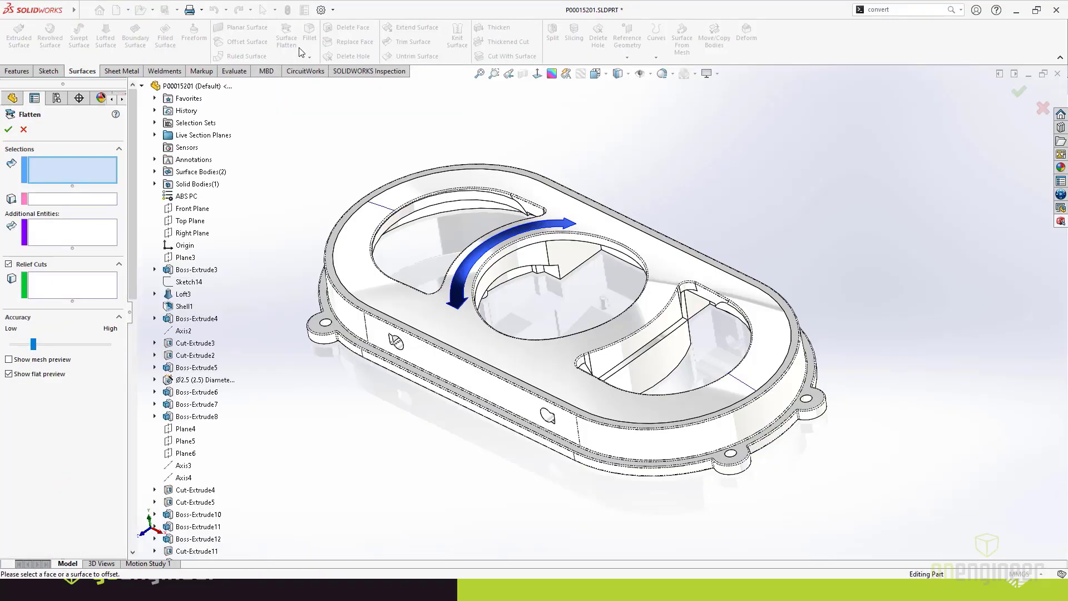
{"action": "left_click", "coordinate": [604, 228]}
{"action": "middle_click_drag", "start_coordinate": [571, 288], "coordinate": [427, 253]}
{"action": "scroll", "coordinate": [426, 253], "scroll_direction": "down", "scroll_amount": 4}
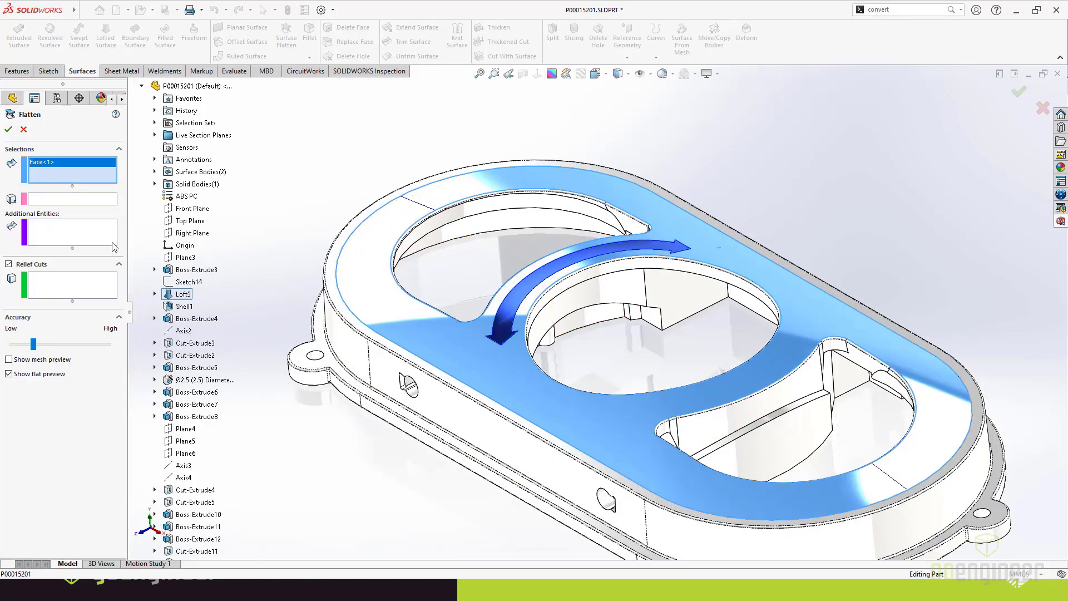
{"action": "left_click", "coordinate": [105, 199]}
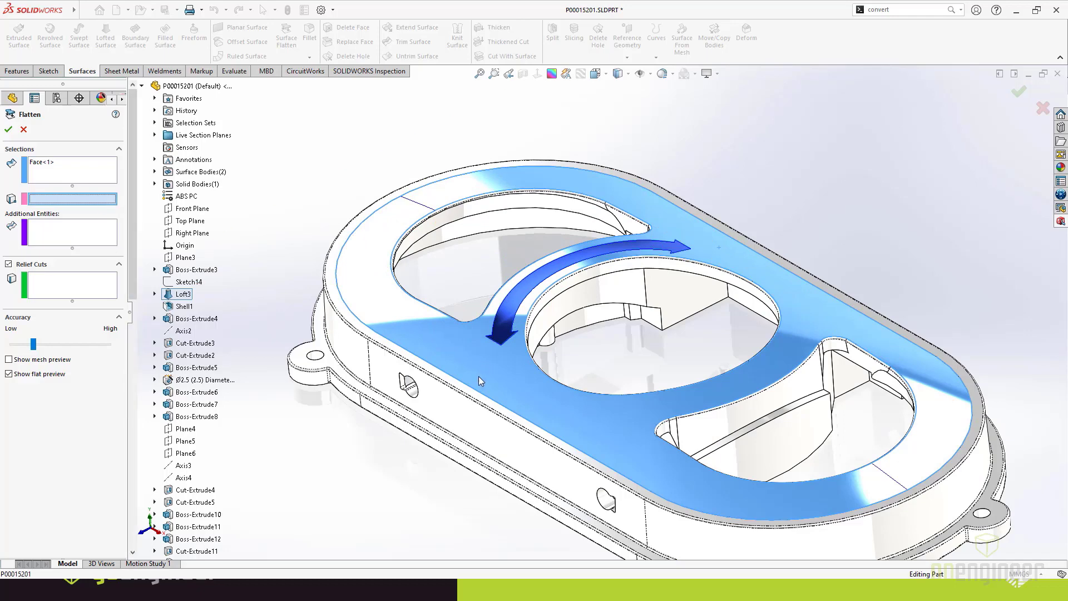
{"action": "left_click", "coordinate": [475, 393]}
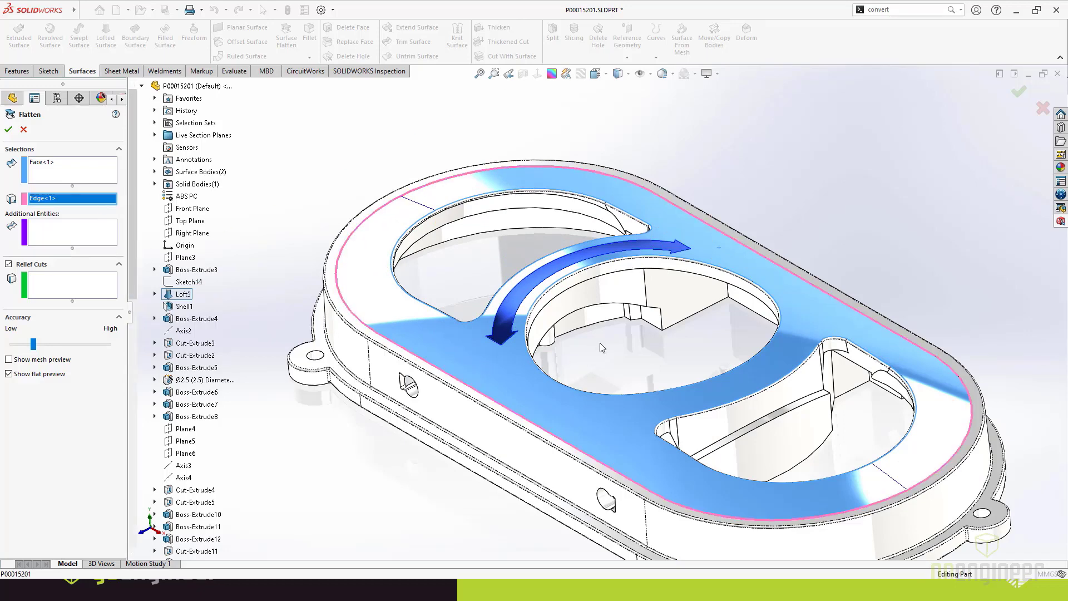
{"action": "left_click", "coordinate": [635, 355]}
{"action": "middle_click_drag", "start_coordinate": [635, 354], "coordinate": [645, 319]}
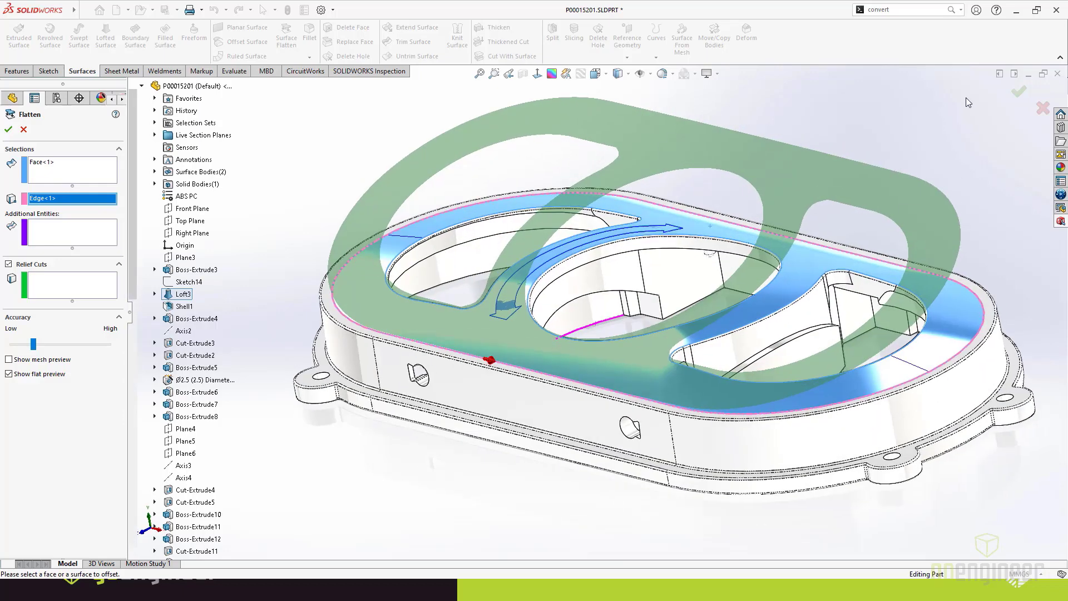
{"action": "left_click", "coordinate": [1017, 91]}
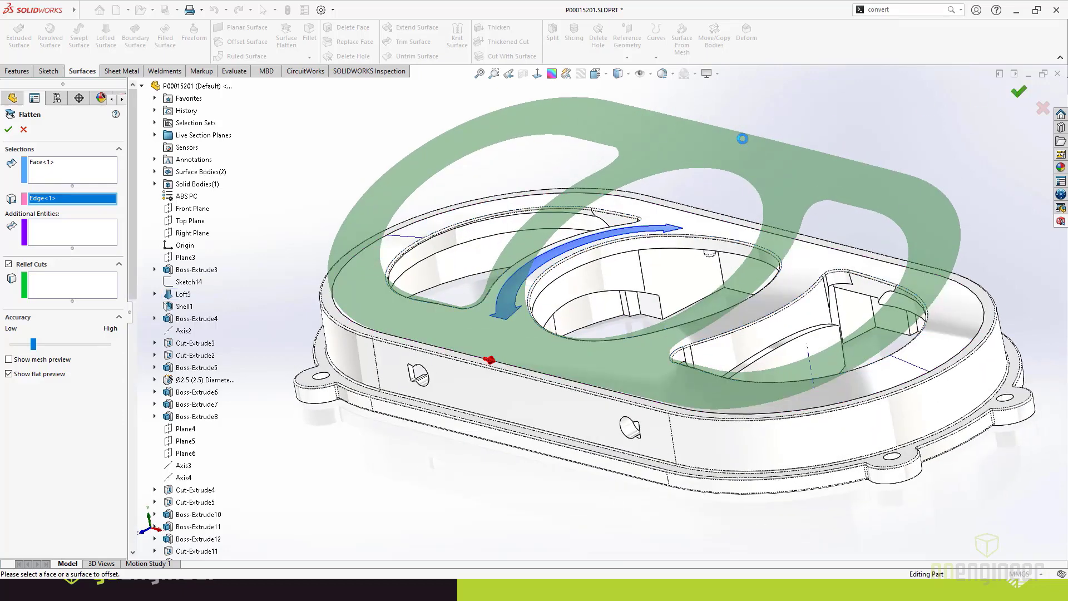
Step: Display the deformation plot on the flattened surface to examine stretch and compression, and turn the plot off
{"action": "right_click", "coordinate": [645, 135]}
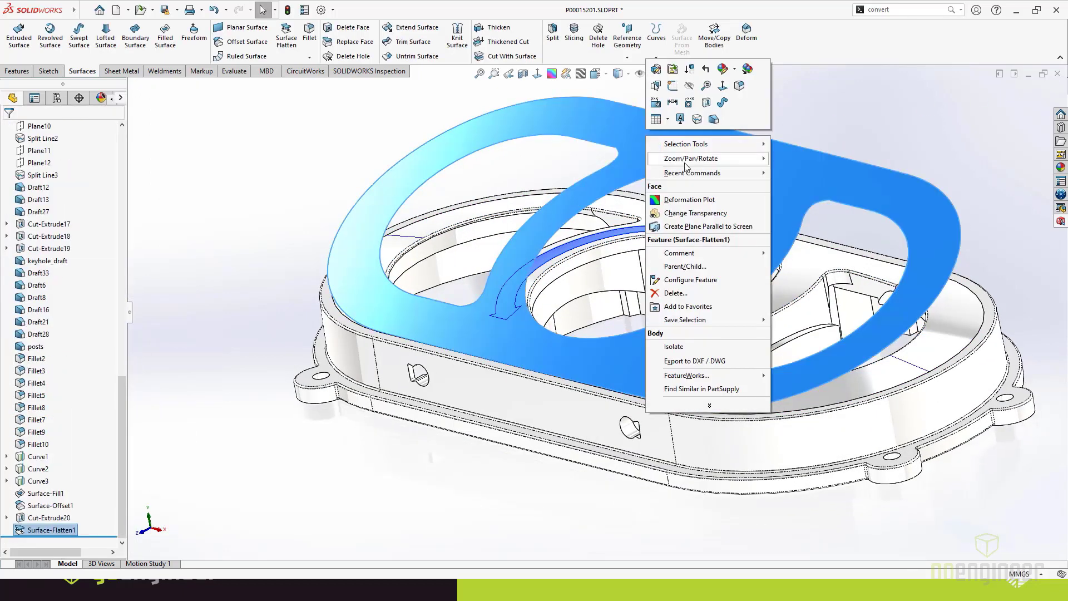
{"action": "left_click", "coordinate": [695, 200]}
{"action": "scroll", "coordinate": [893, 118], "scroll_direction": "up", "scroll_amount": 1}
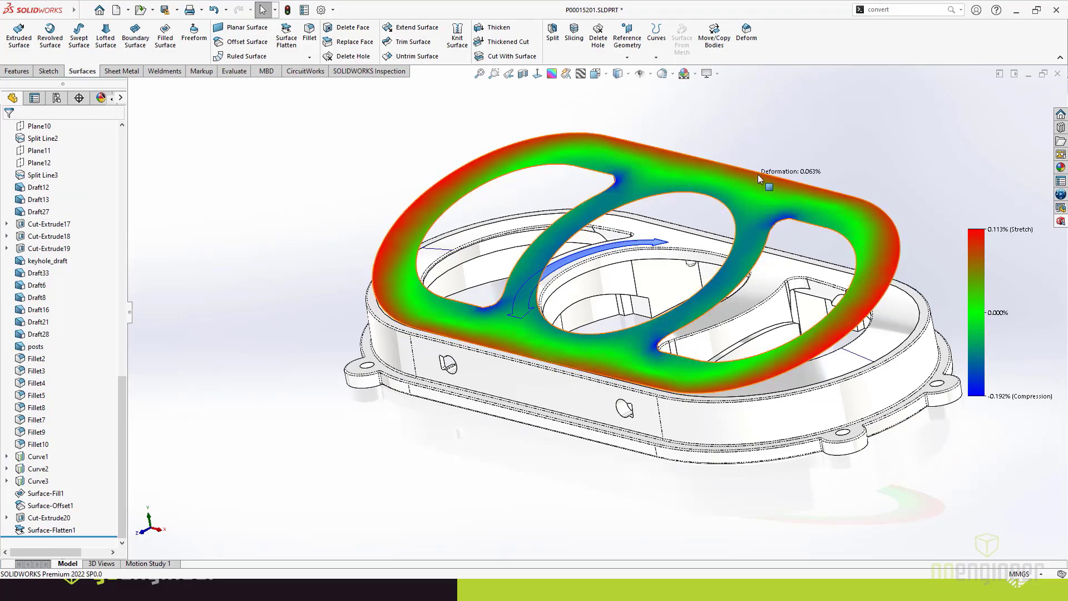
{"action": "right_click", "coordinate": [532, 152]}
{"action": "left_click", "coordinate": [574, 217]}
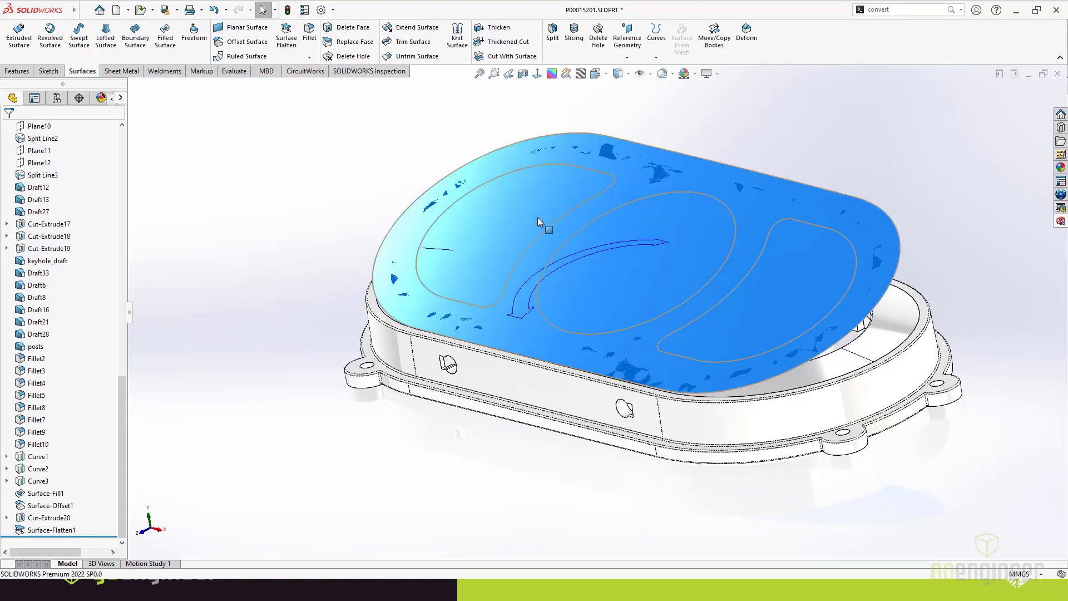
{"action": "left_click", "coordinate": [330, 195]}
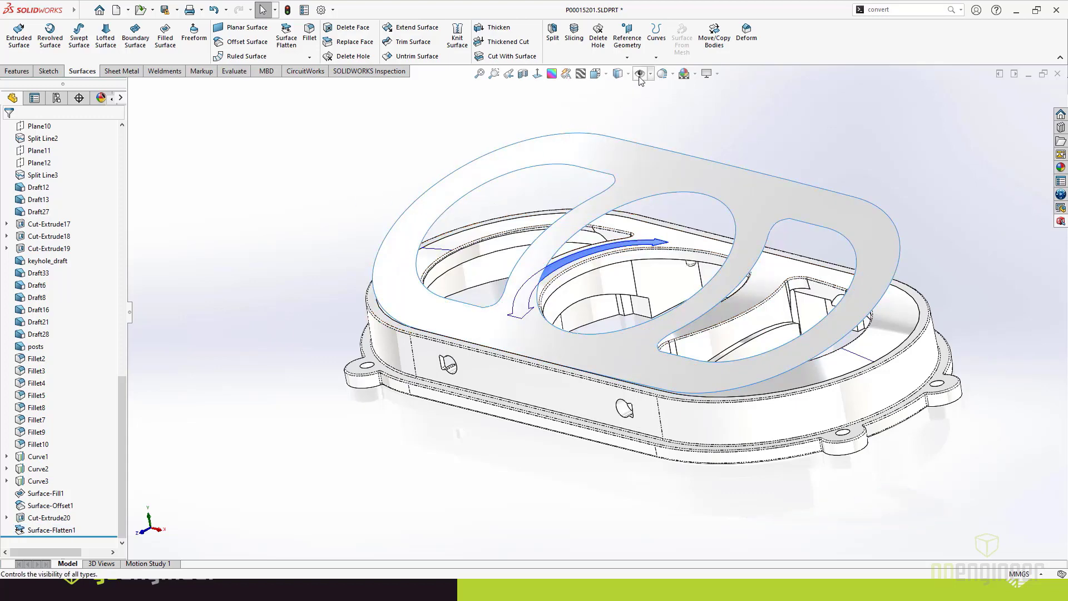
Step: Remove the Surface-Flatten1 feature from the housing part
{"action": "right_click", "coordinate": [598, 149]}
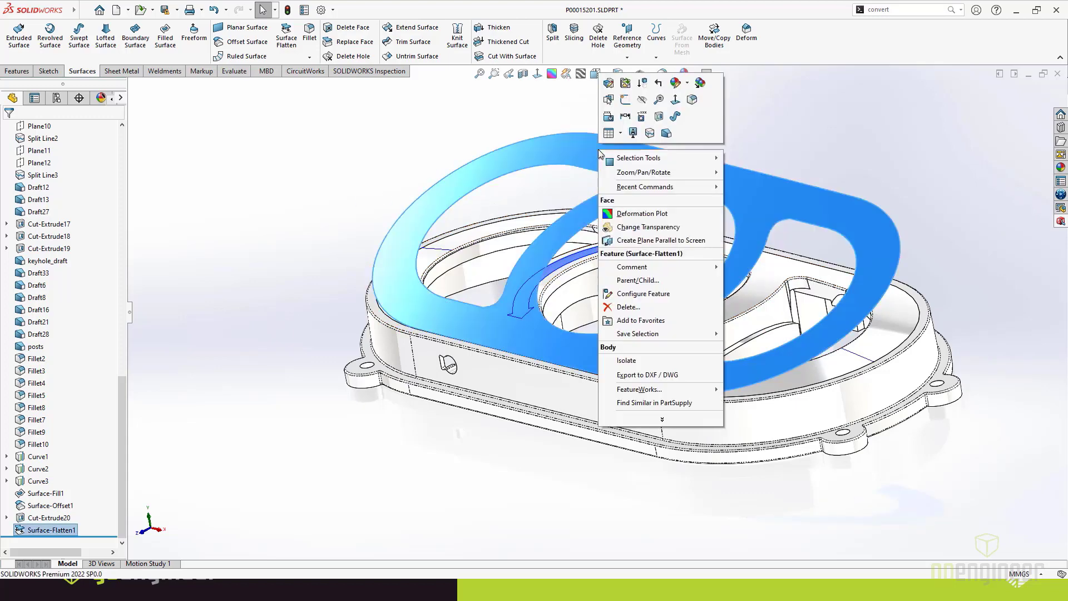
{"action": "left_click", "coordinate": [828, 143]}
{"action": "left_click", "coordinate": [58, 532]}
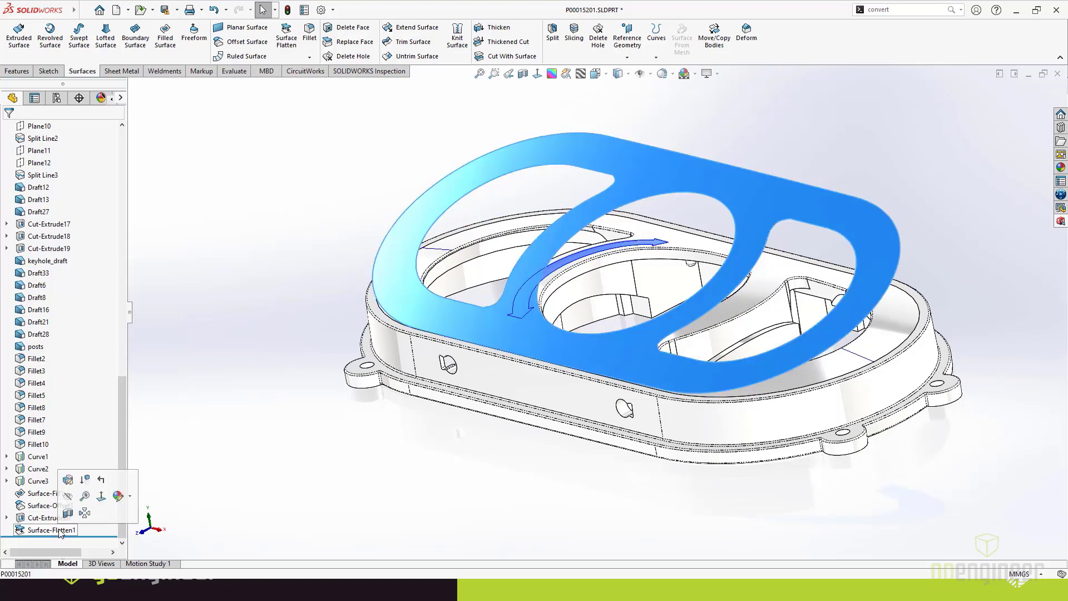
{"action": "left_click", "coordinate": [68, 479]}
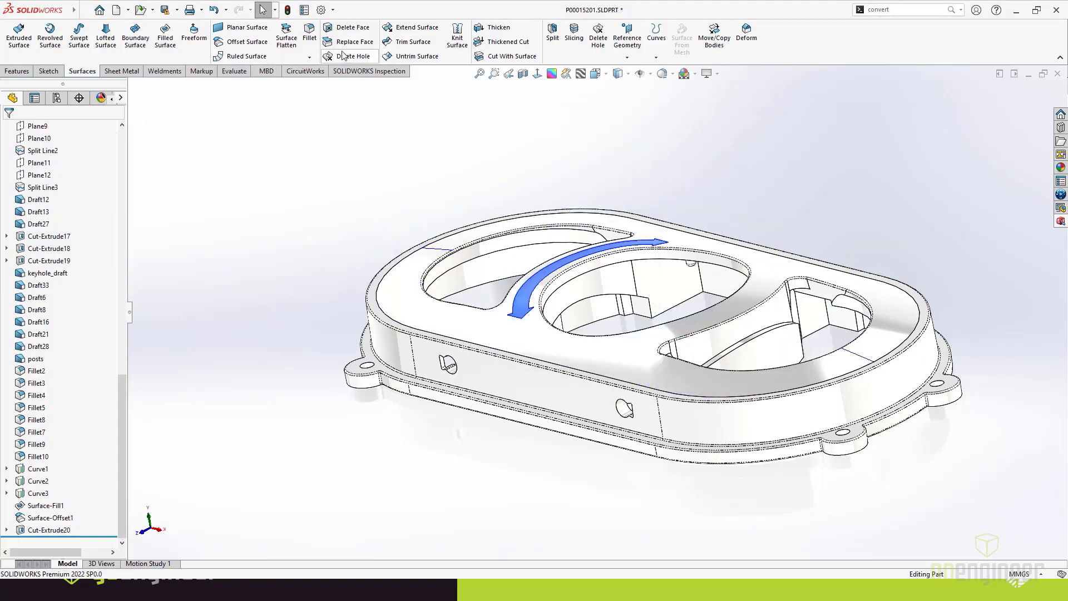
Step: Set up a Surface Flatten of the housing's top face, using the face's outer edge as the edge to flatten from
{"action": "left_click", "coordinate": [287, 42]}
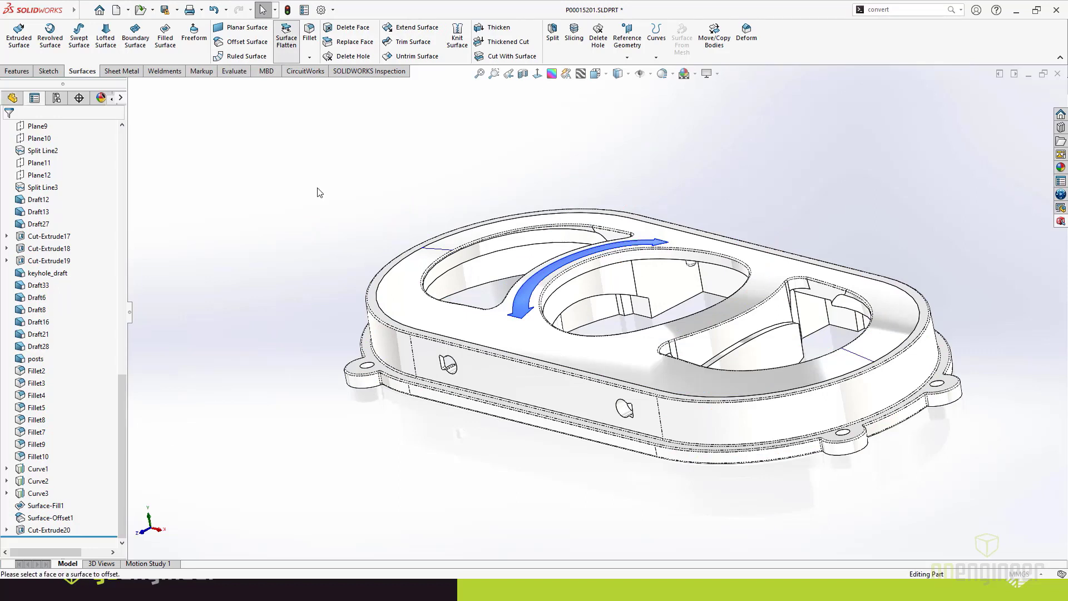
{"action": "left_click", "coordinate": [688, 245]}
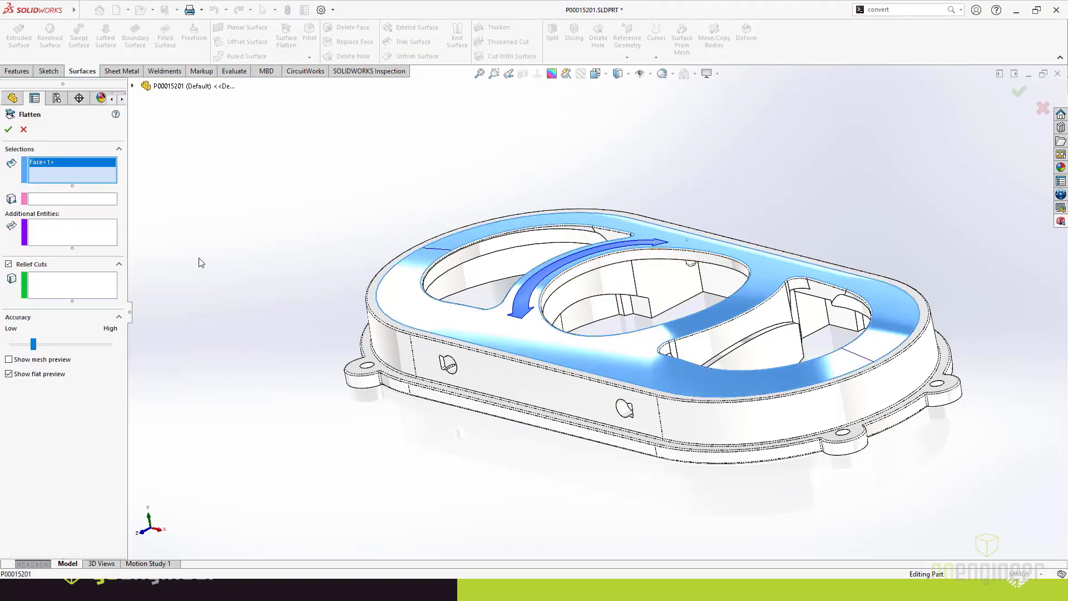
{"action": "left_click", "coordinate": [77, 201]}
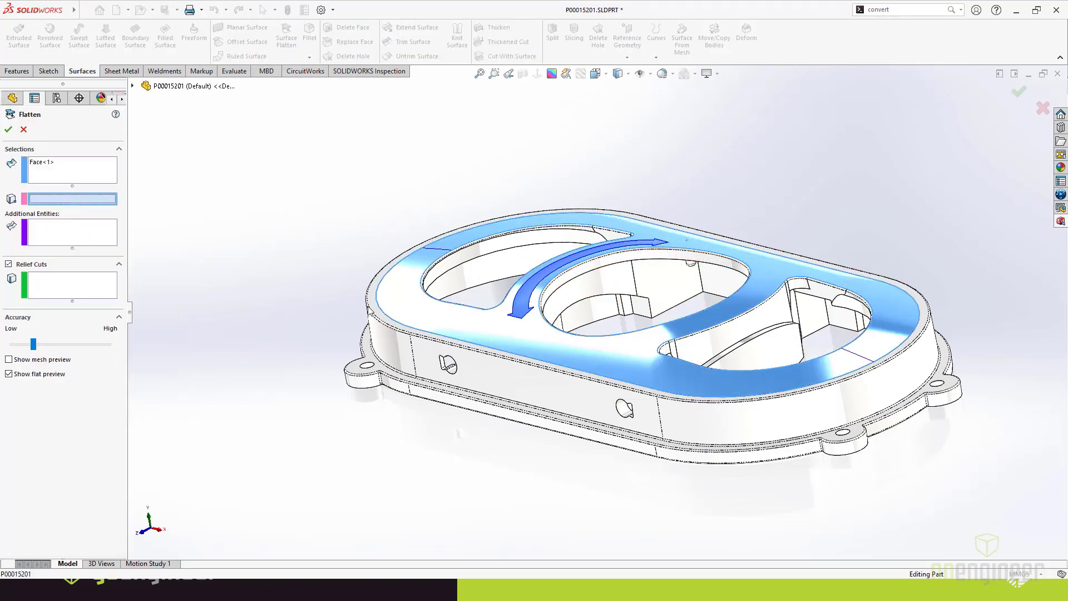
{"action": "left_click", "coordinate": [431, 336]}
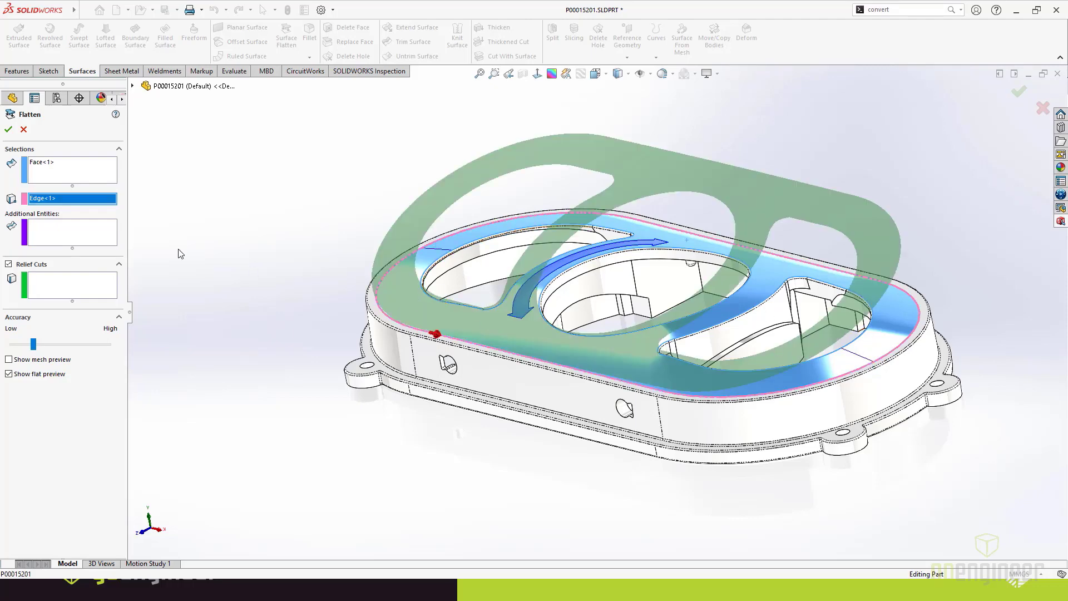
Step: Add the short split-line edges at both rounded ends of the face as relief cuts and complete the flatten
{"action": "left_click", "coordinate": [75, 290]}
{"action": "middle_click_drag", "start_coordinate": [323, 259], "coordinate": [440, 222]}
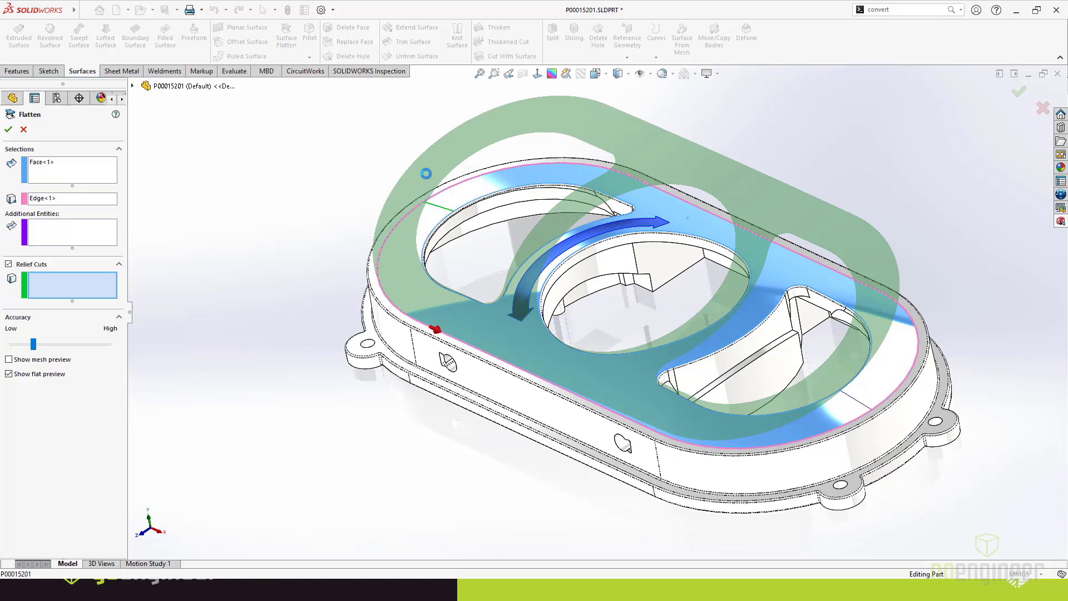
{"action": "left_click", "coordinate": [434, 168]}
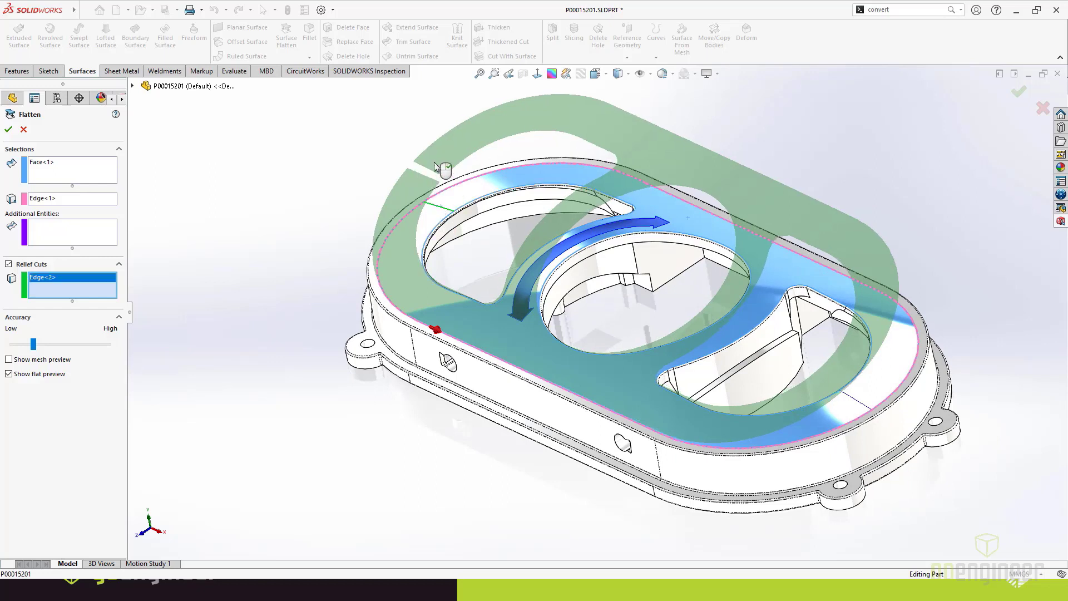
{"action": "left_click", "coordinate": [853, 397]}
{"action": "middle_click_drag", "start_coordinate": [856, 402], "coordinate": [723, 228]}
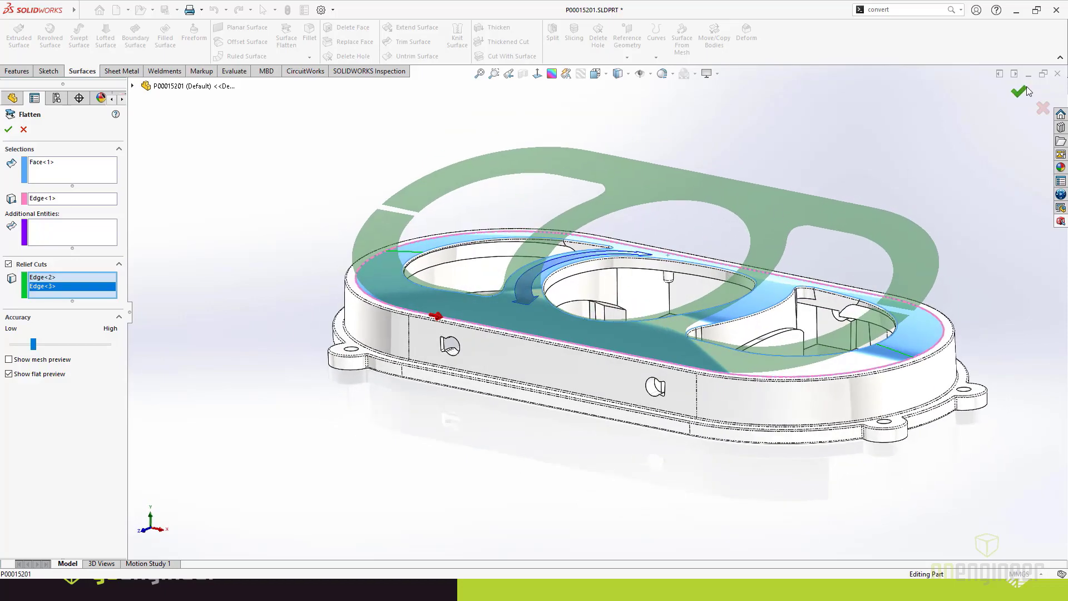
{"action": "left_click", "coordinate": [1021, 90]}
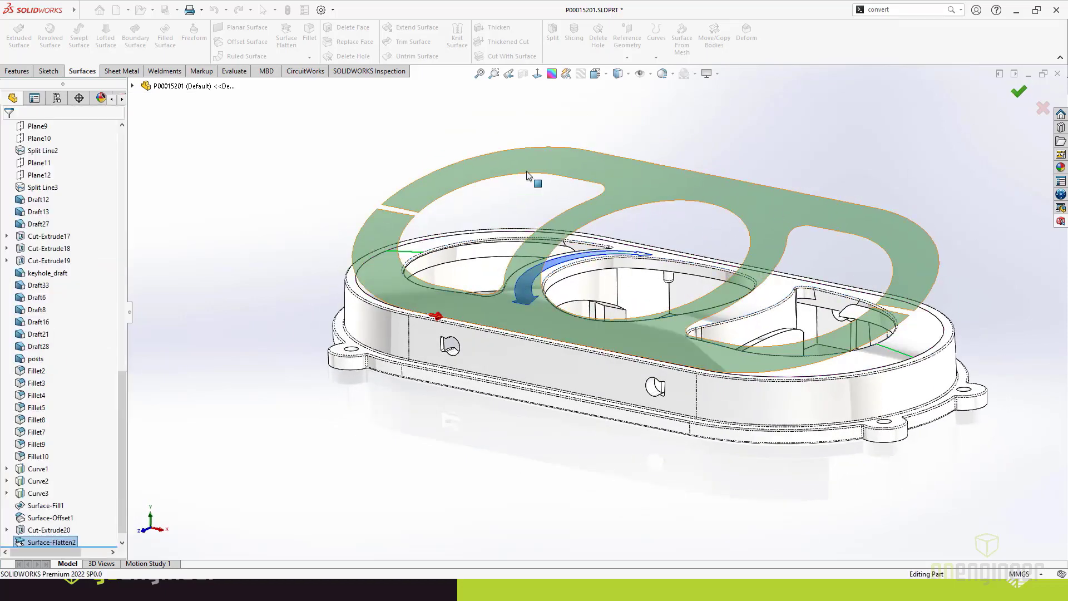
Step: Display the deformation plot on the relief-cut flattened surface and examine the deformation around the cuts
{"action": "left_click", "coordinate": [494, 167]}
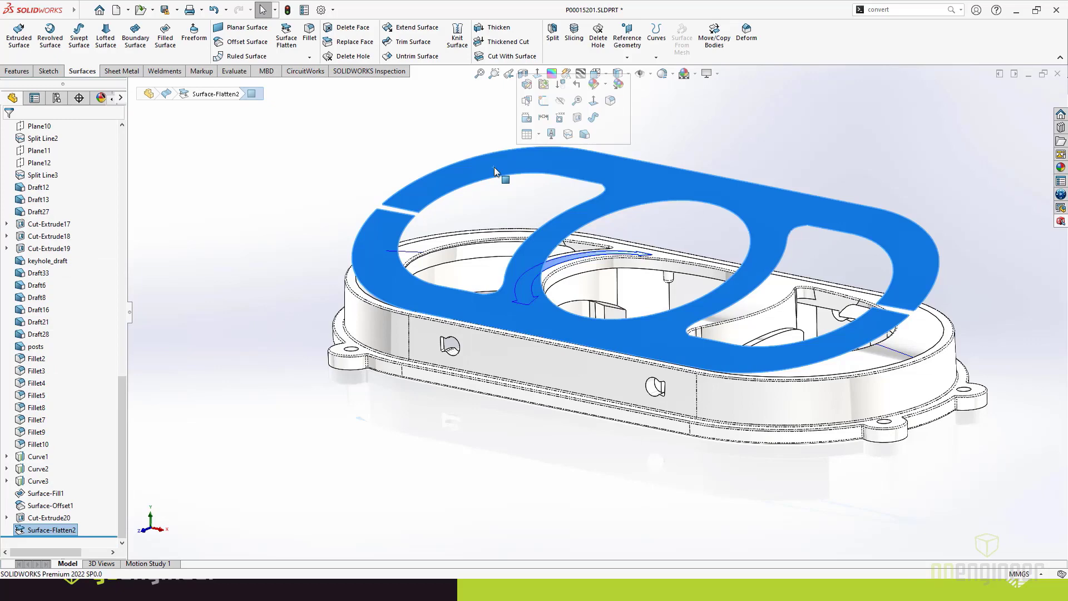
{"action": "left_click", "coordinate": [544, 101]}
{"action": "right_click", "coordinate": [675, 170]}
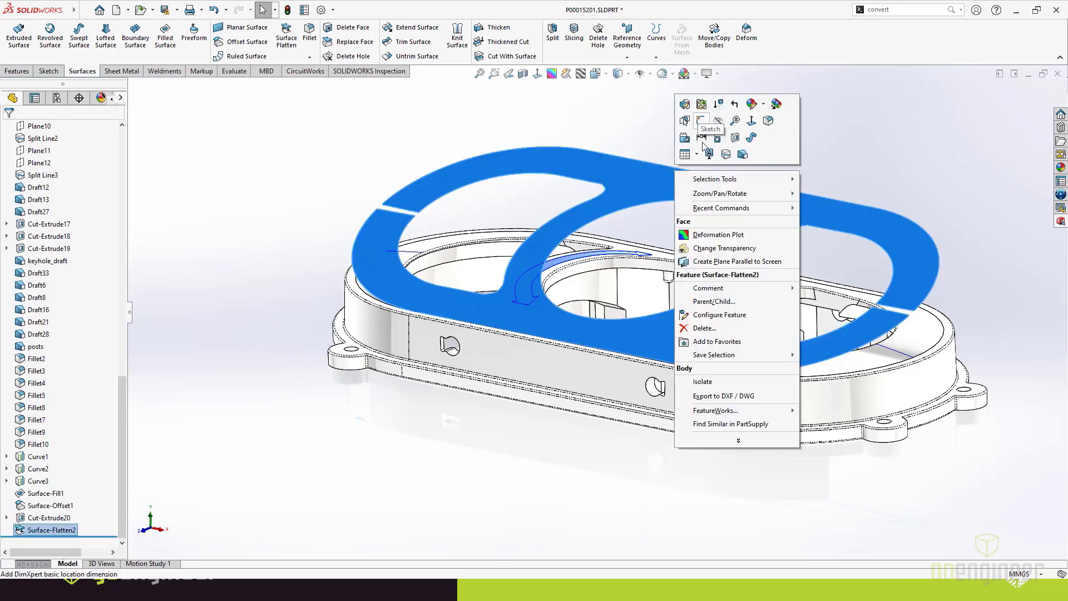
{"action": "left_click", "coordinate": [722, 233]}
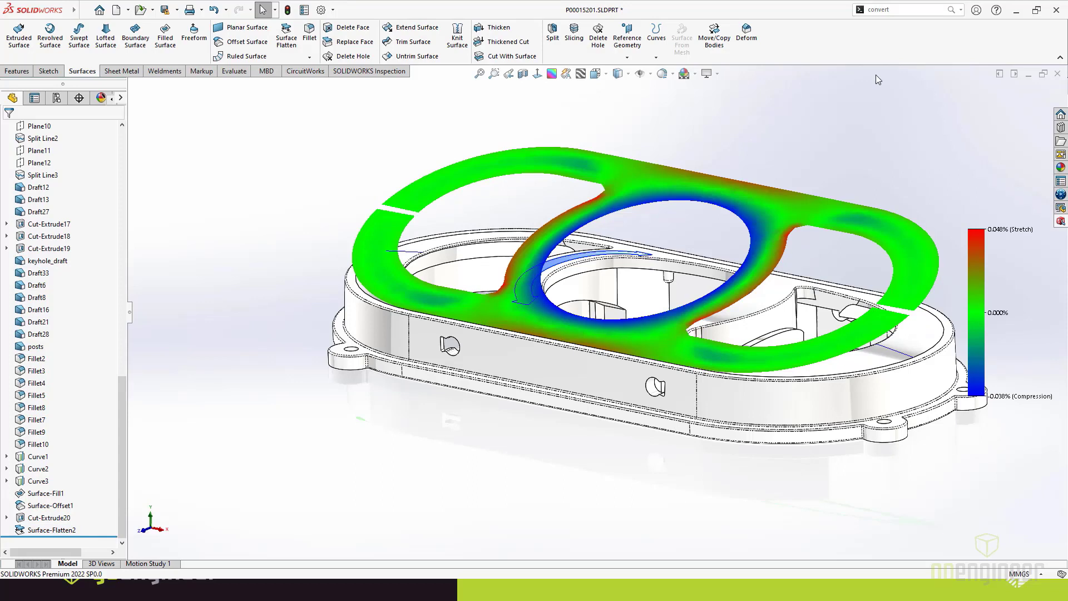
{"action": "middle_click_drag", "start_coordinate": [406, 216], "coordinate": [415, 267]}
{"action": "mouse_move", "coordinate": [410, 135]}
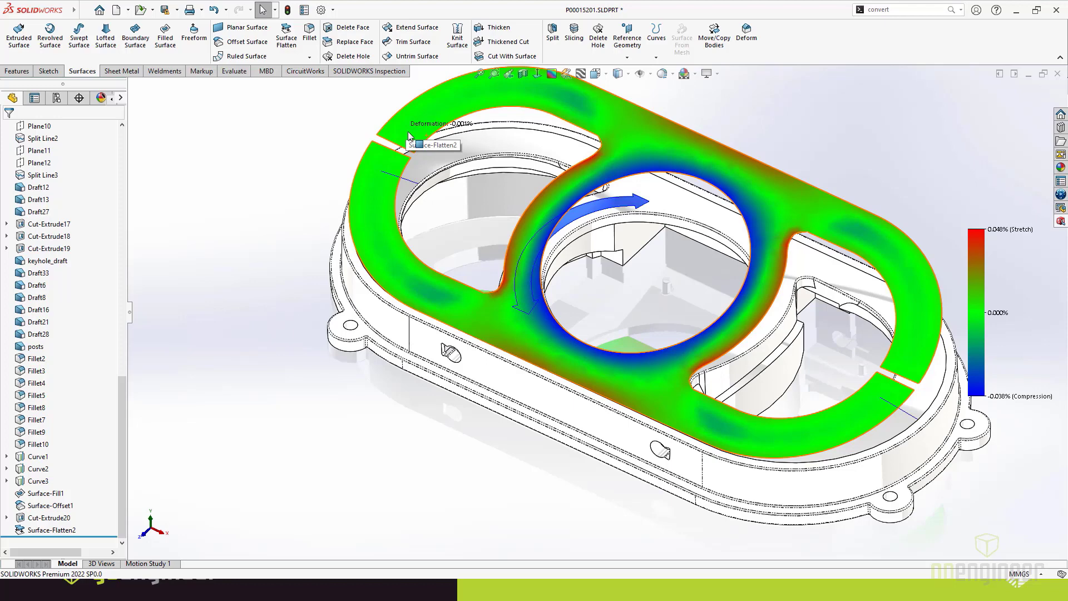
{"action": "scroll", "coordinate": [833, 155], "scroll_direction": "up", "scroll_amount": 2}
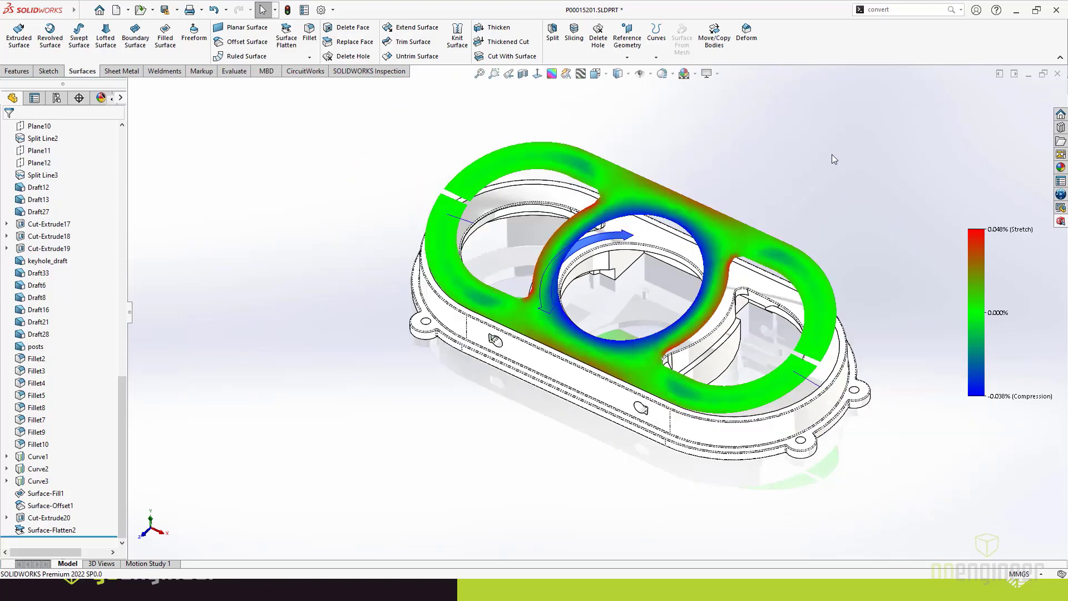
{"action": "left_click", "coordinate": [630, 191]}
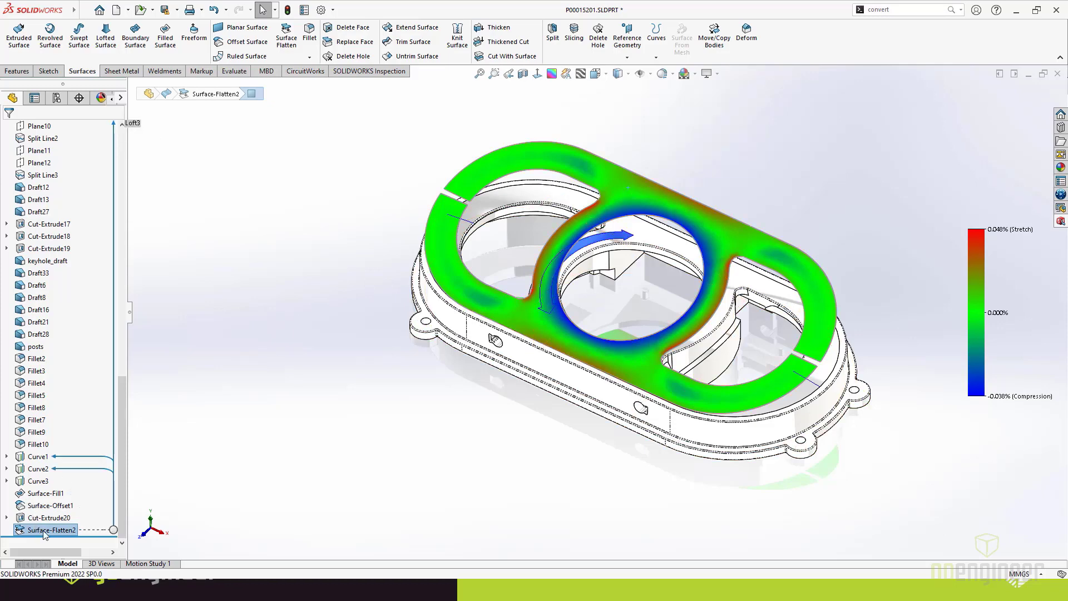
{"action": "middle_click_drag", "start_coordinate": [357, 410], "coordinate": [339, 339]}
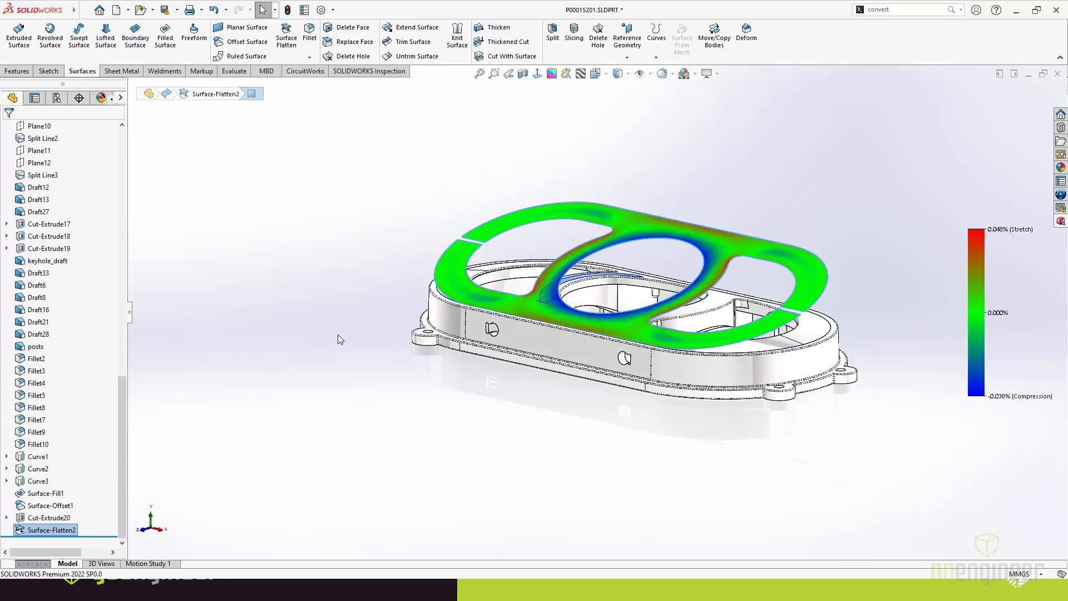
{"action": "right_click", "coordinate": [630, 233]}
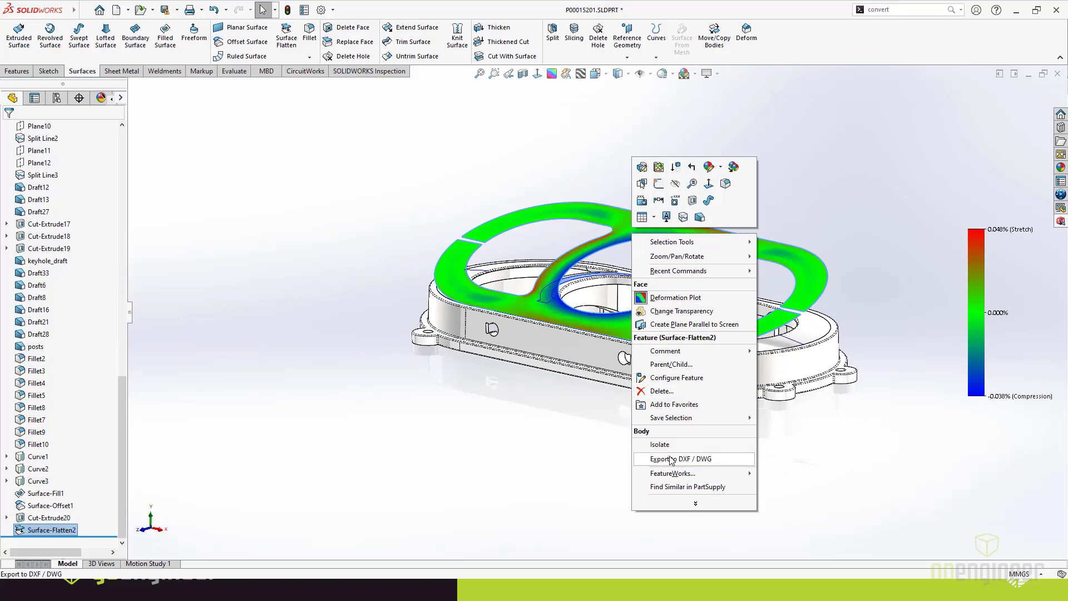
{"action": "left_click", "coordinate": [610, 462]}
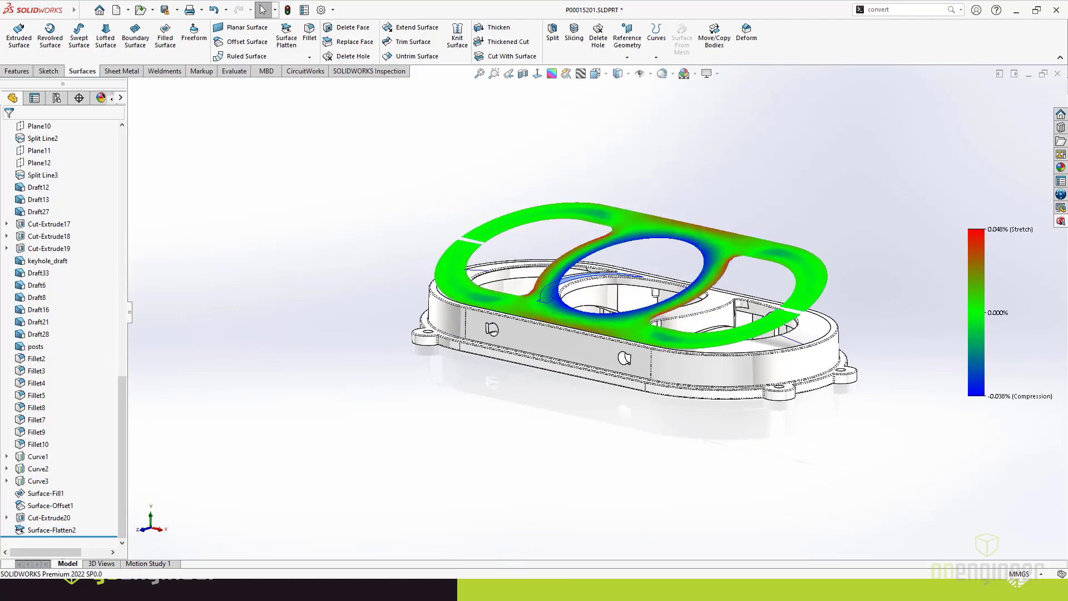